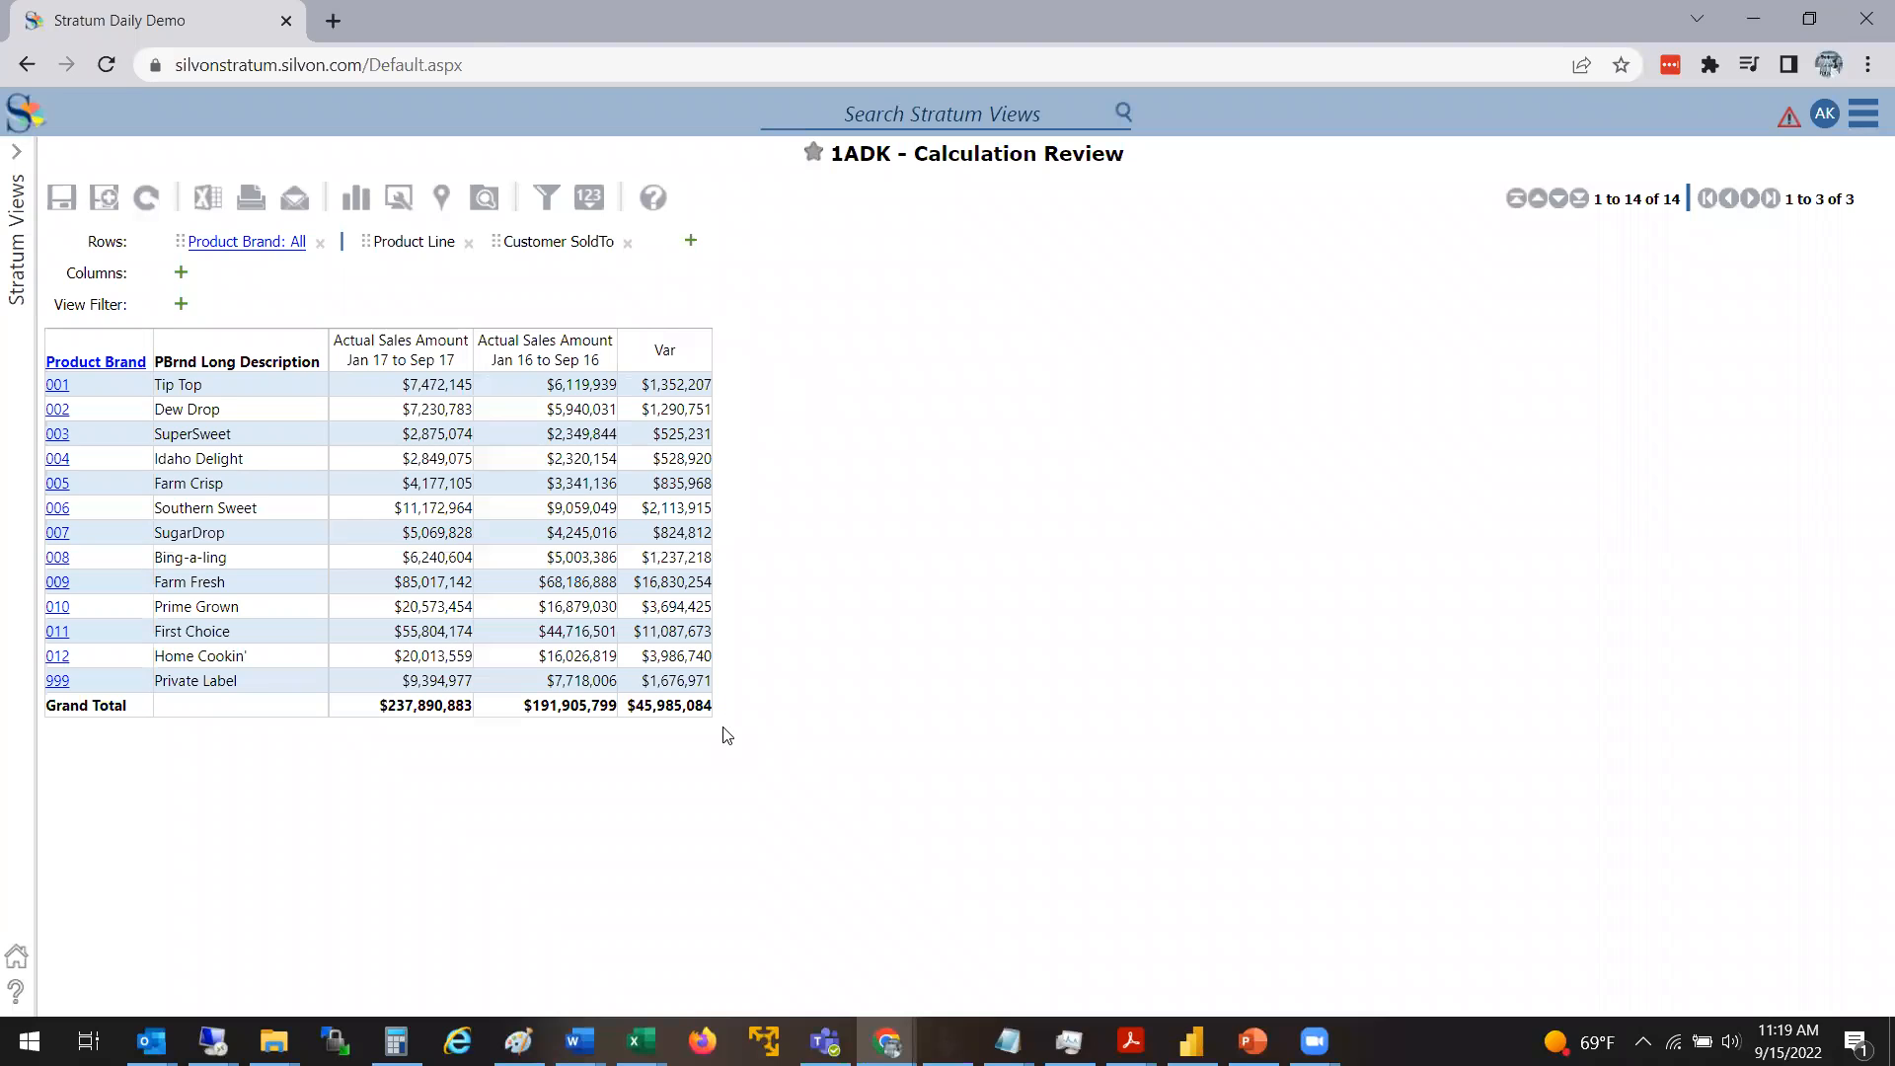
Add a calculated measure item whose expression divides Data3 (Var) by Data1 (Actual Sales Amount Jan 16 to Sep 16)
right_click(569, 365)
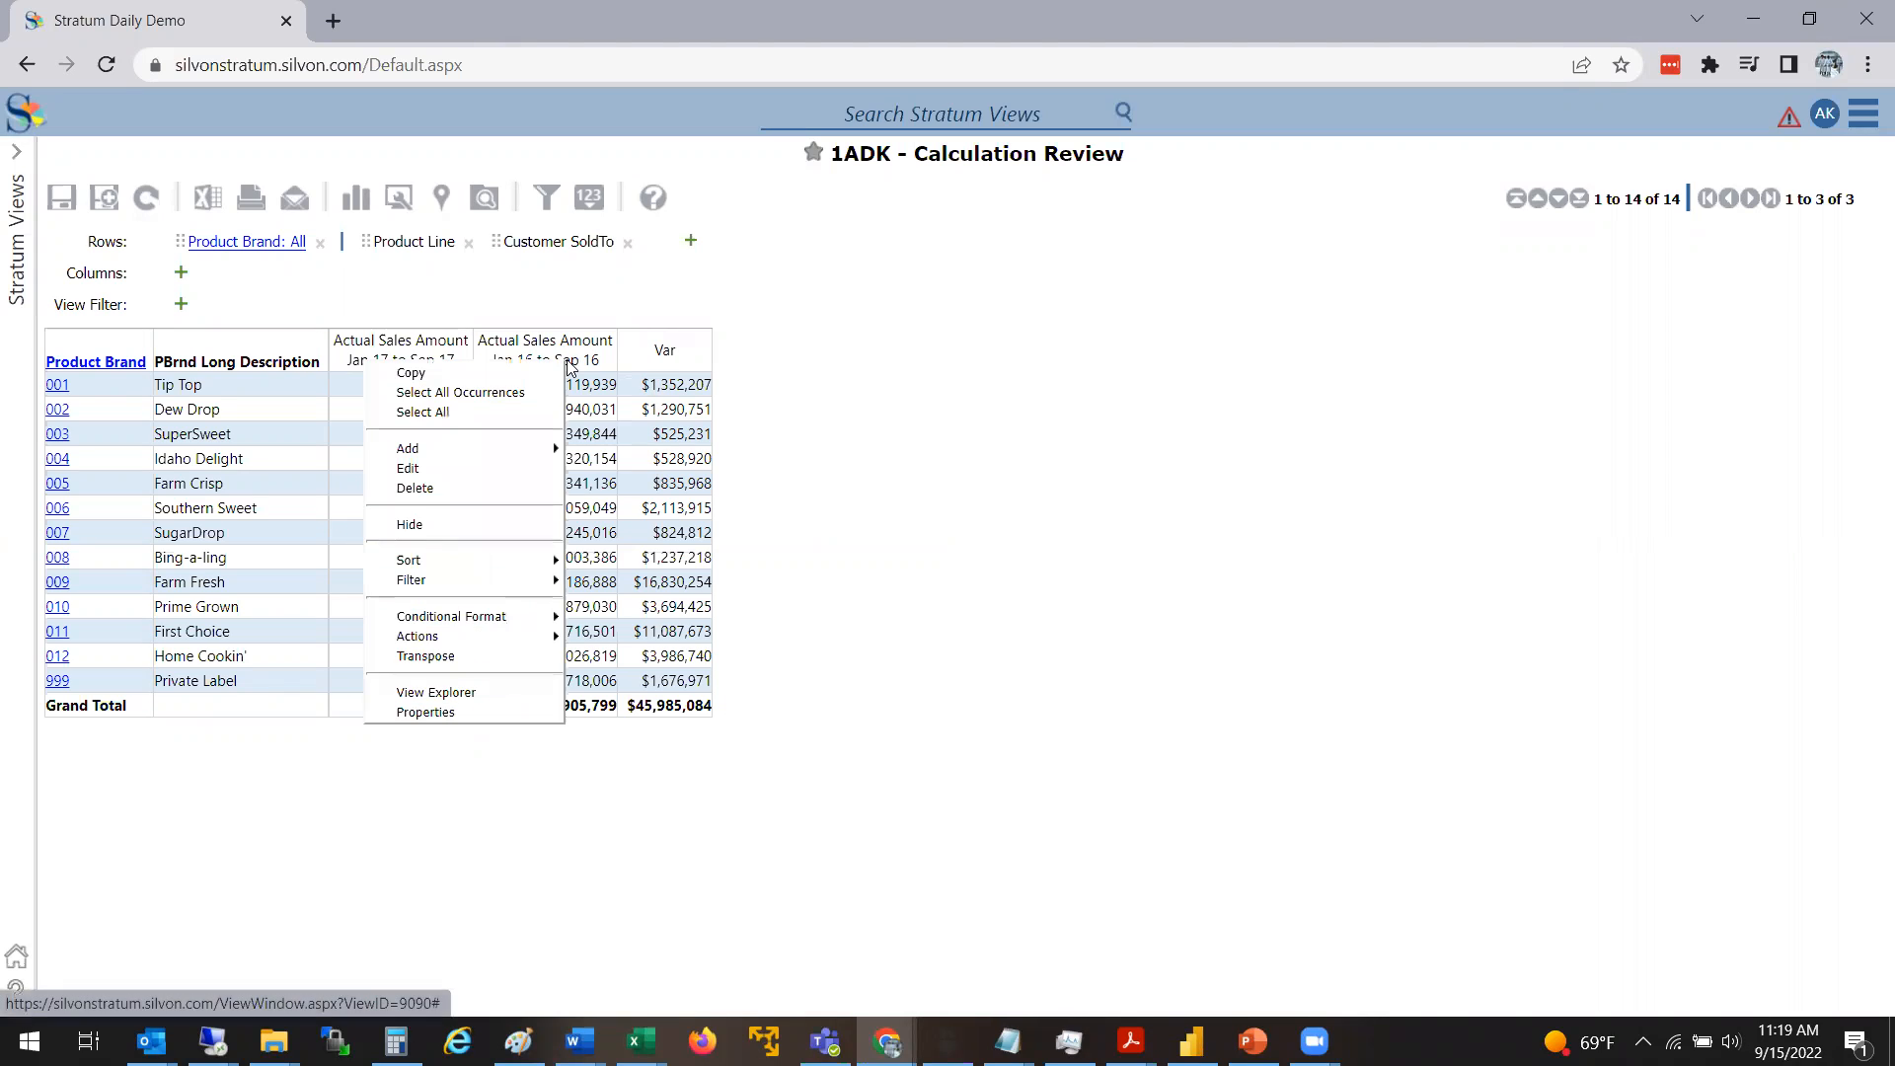
mouse_move(516, 453)
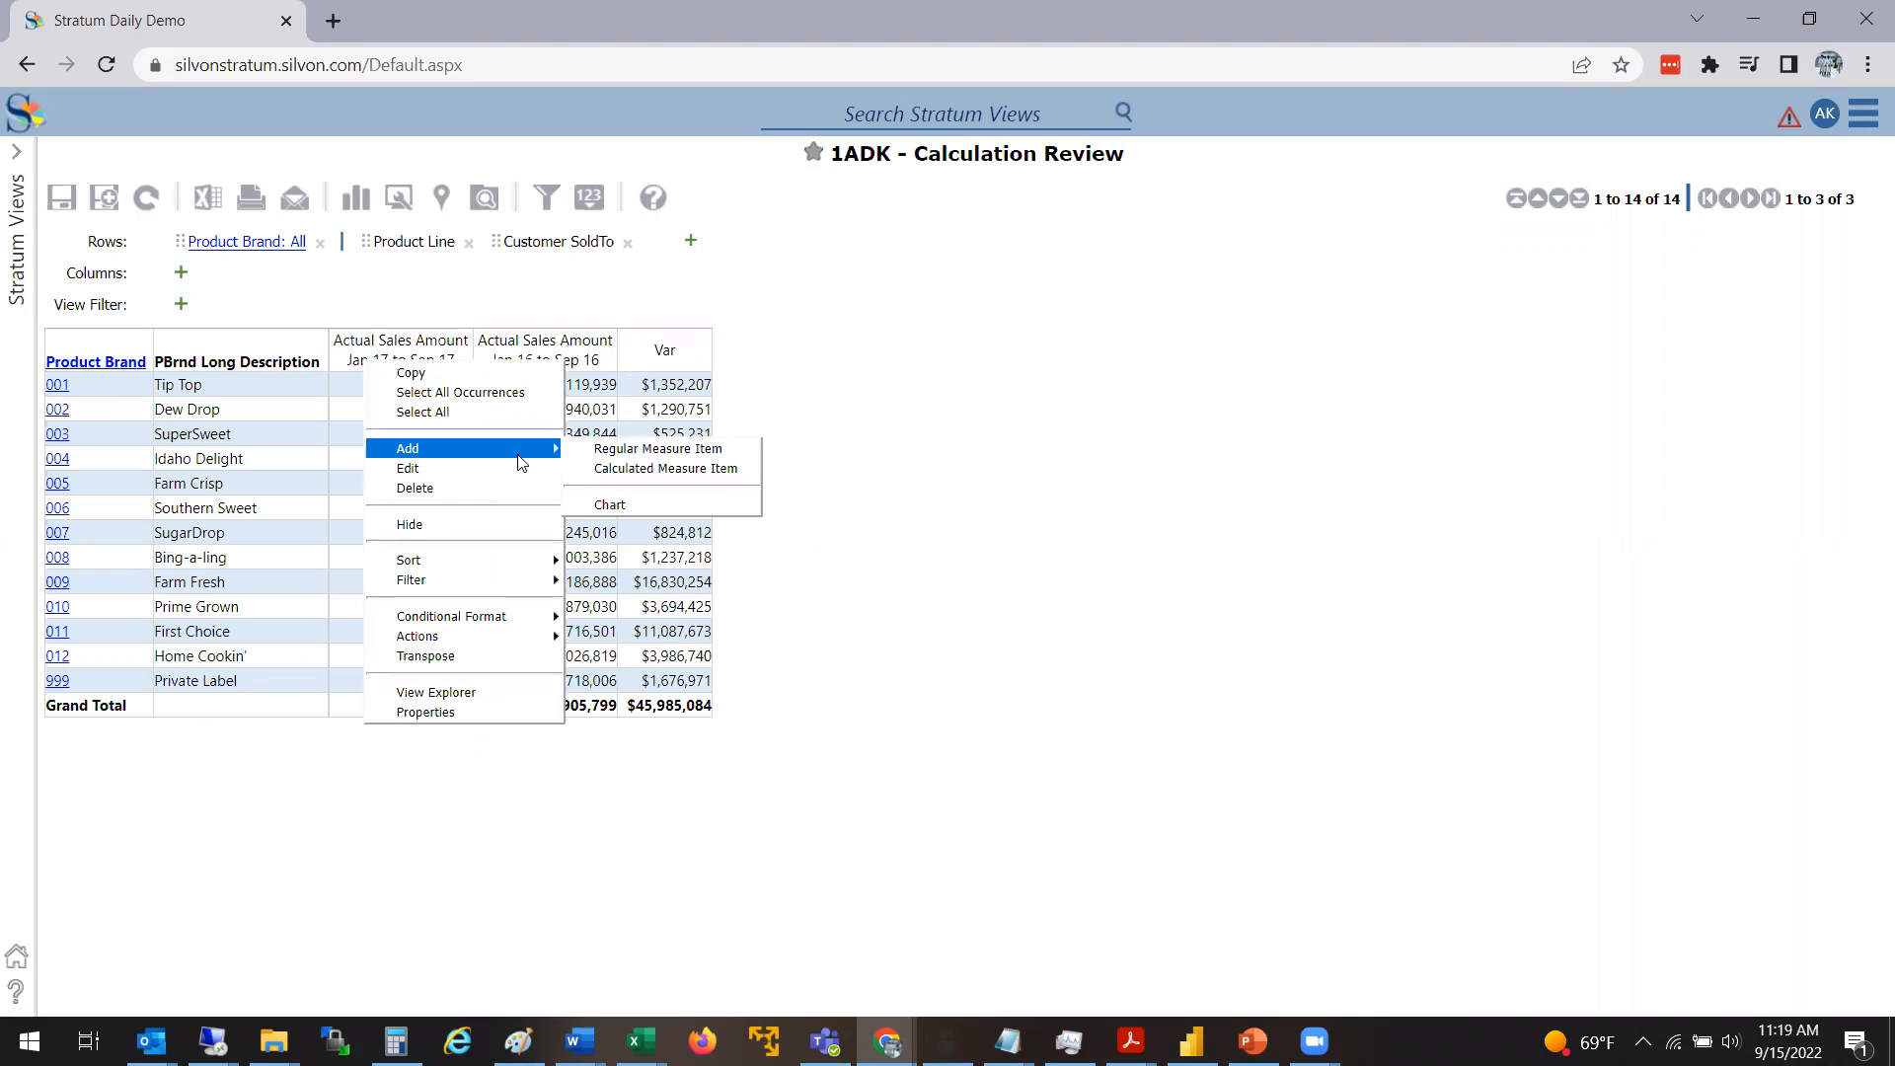
click(615, 470)
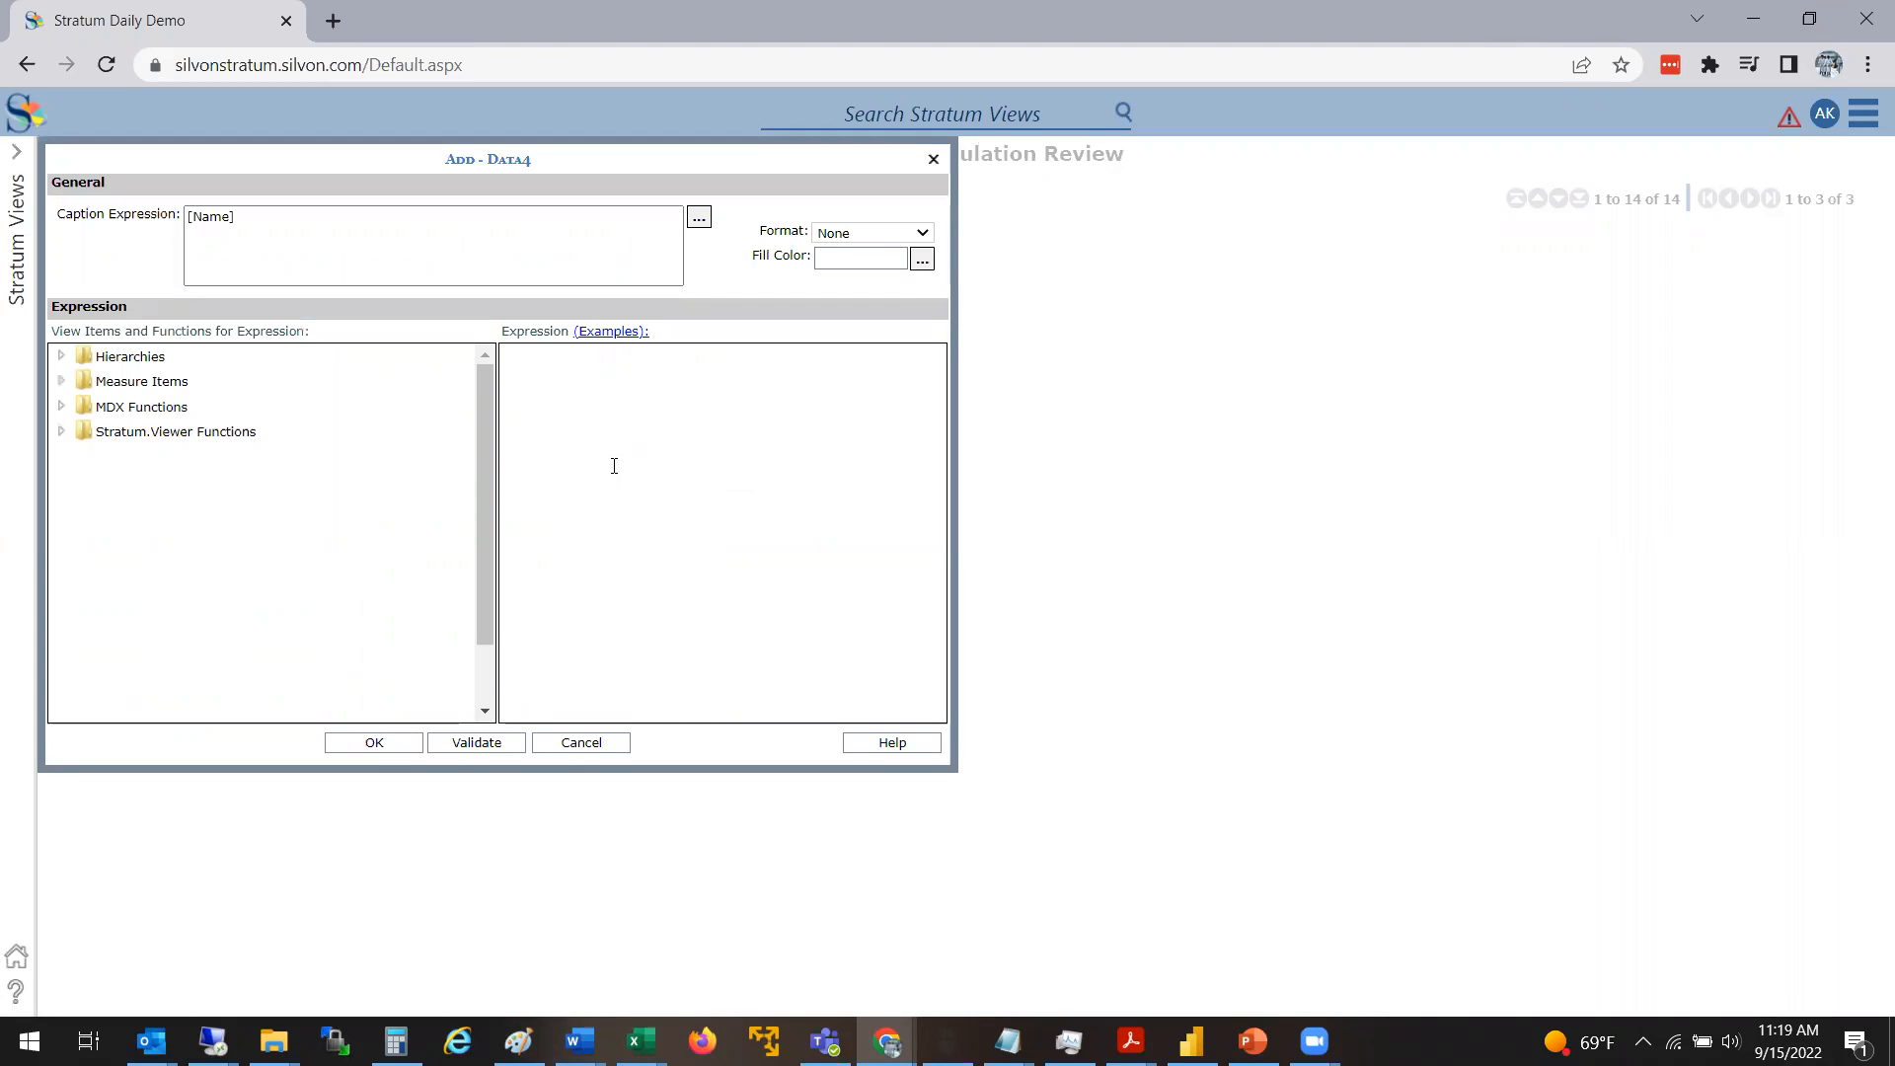
drag(551, 145, 1067, 240)
click(1127, 503)
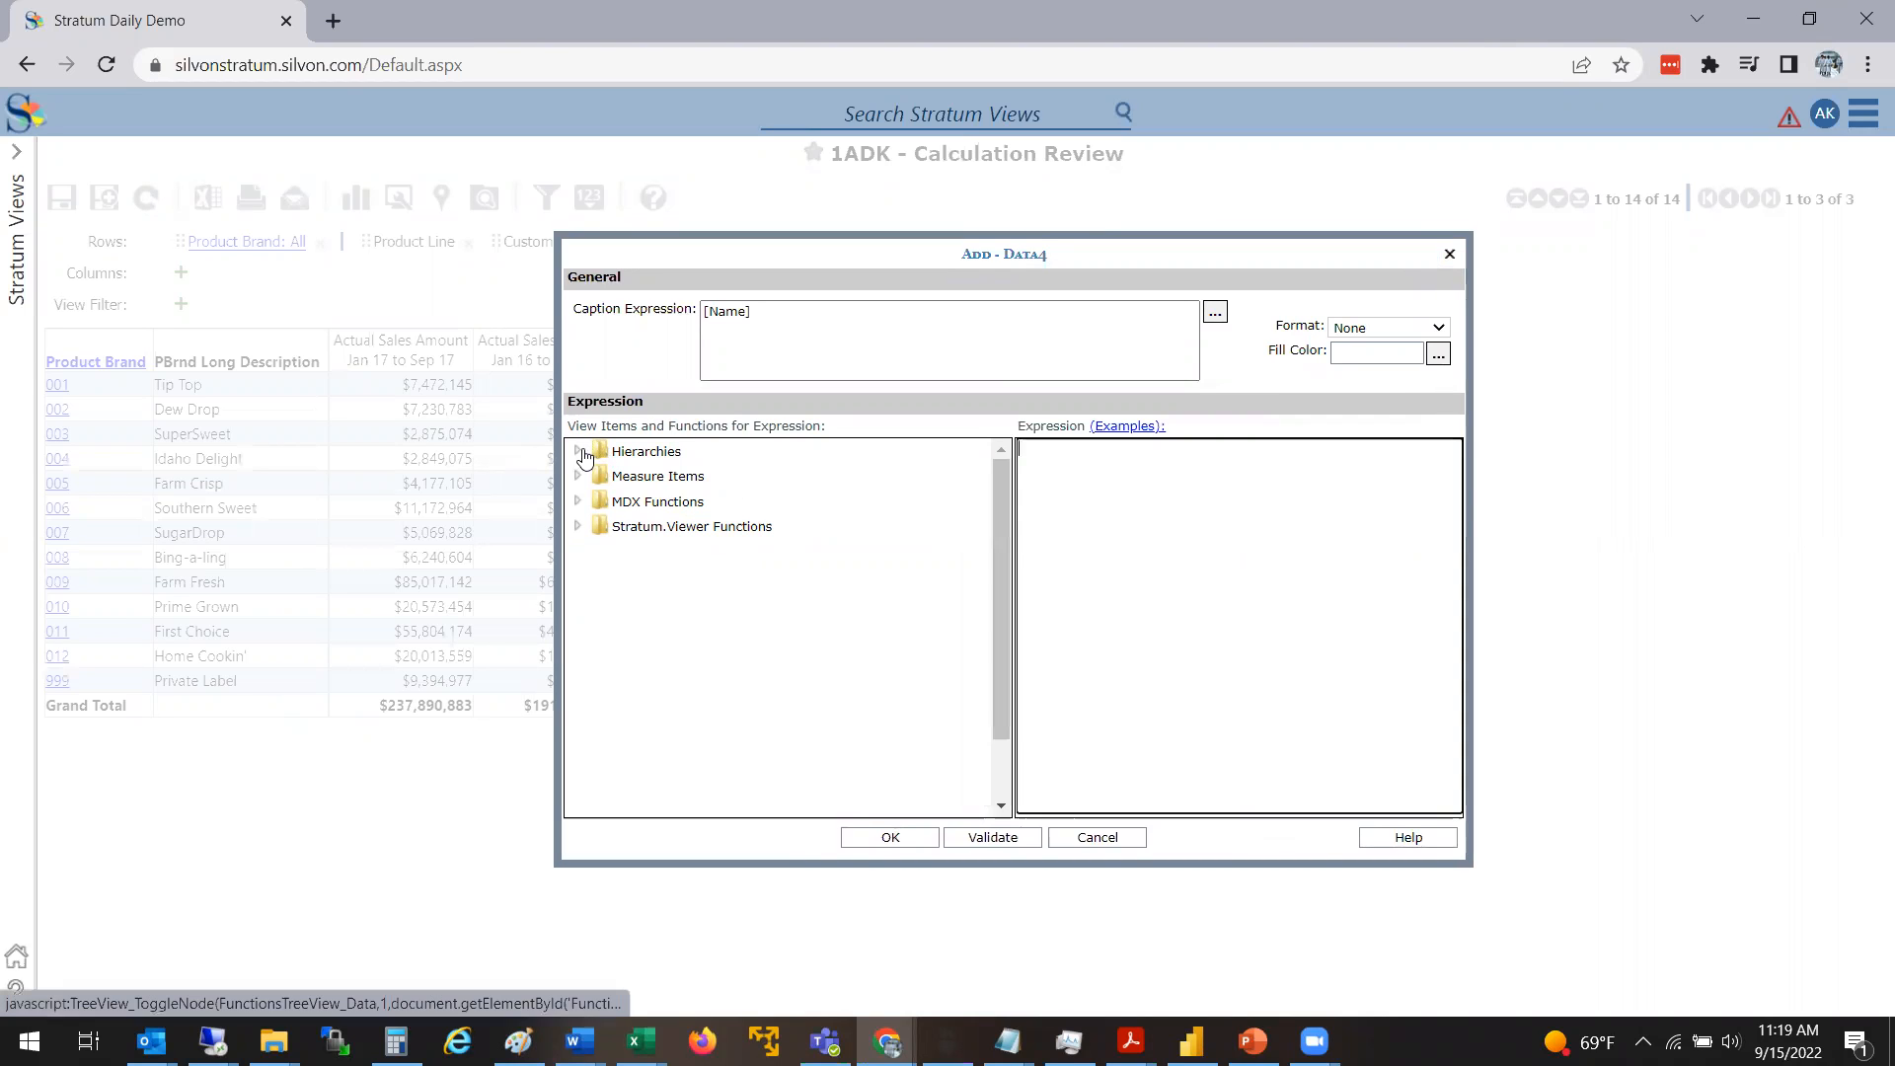
click(580, 452)
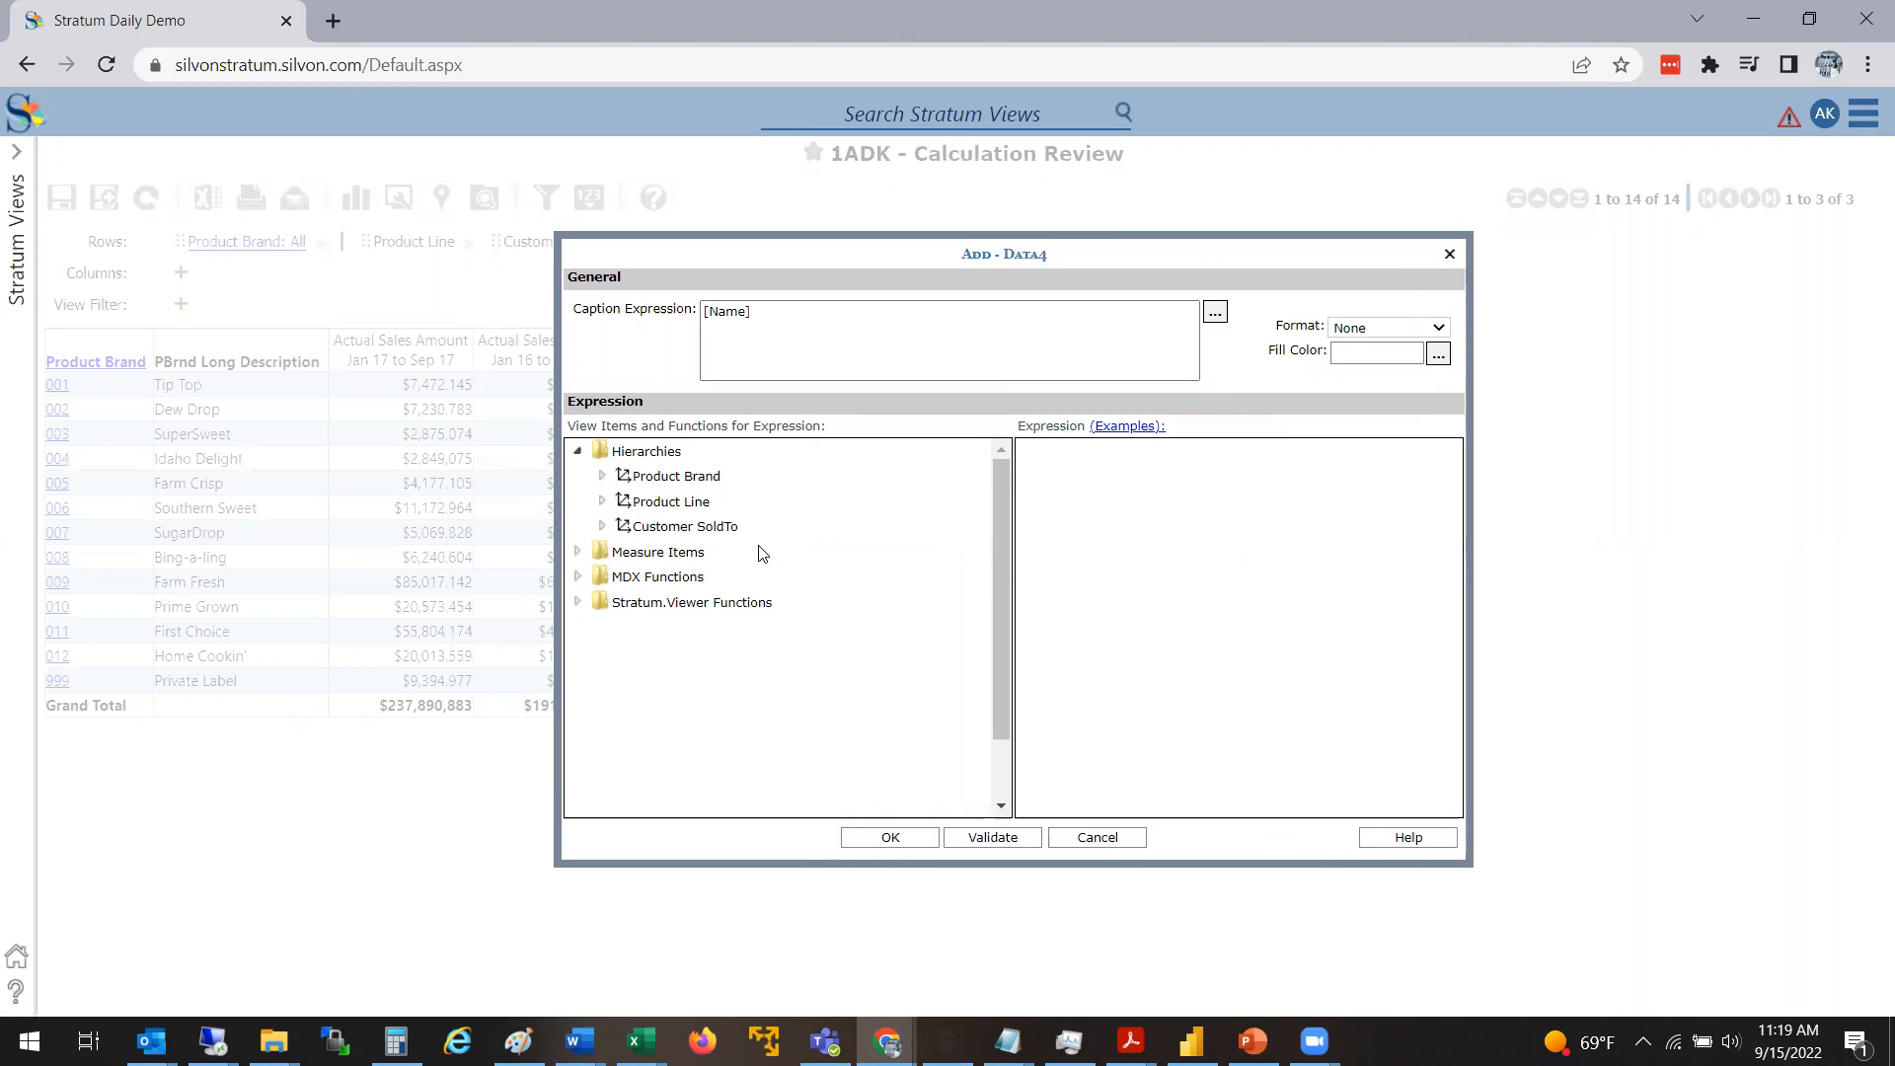
click(579, 553)
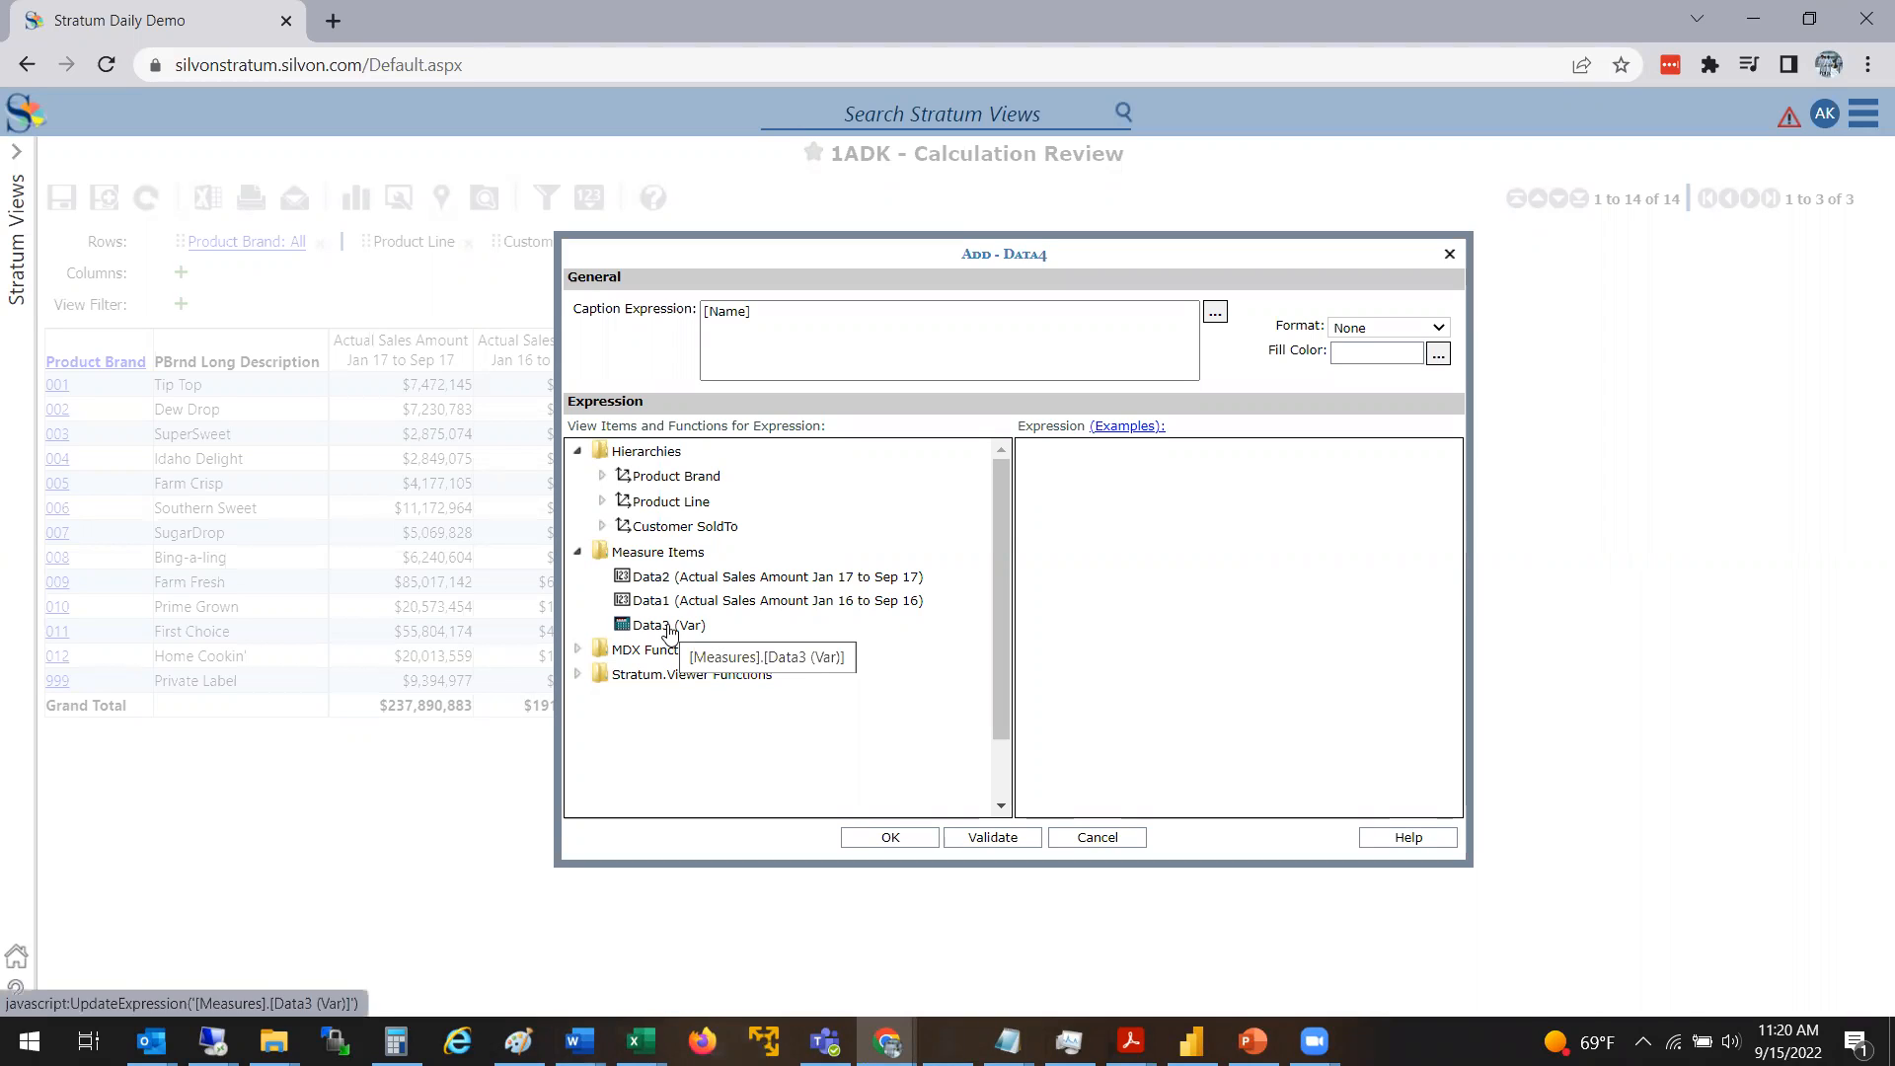
drag(677, 622, 1066, 567)
click(1200, 470)
text(/)
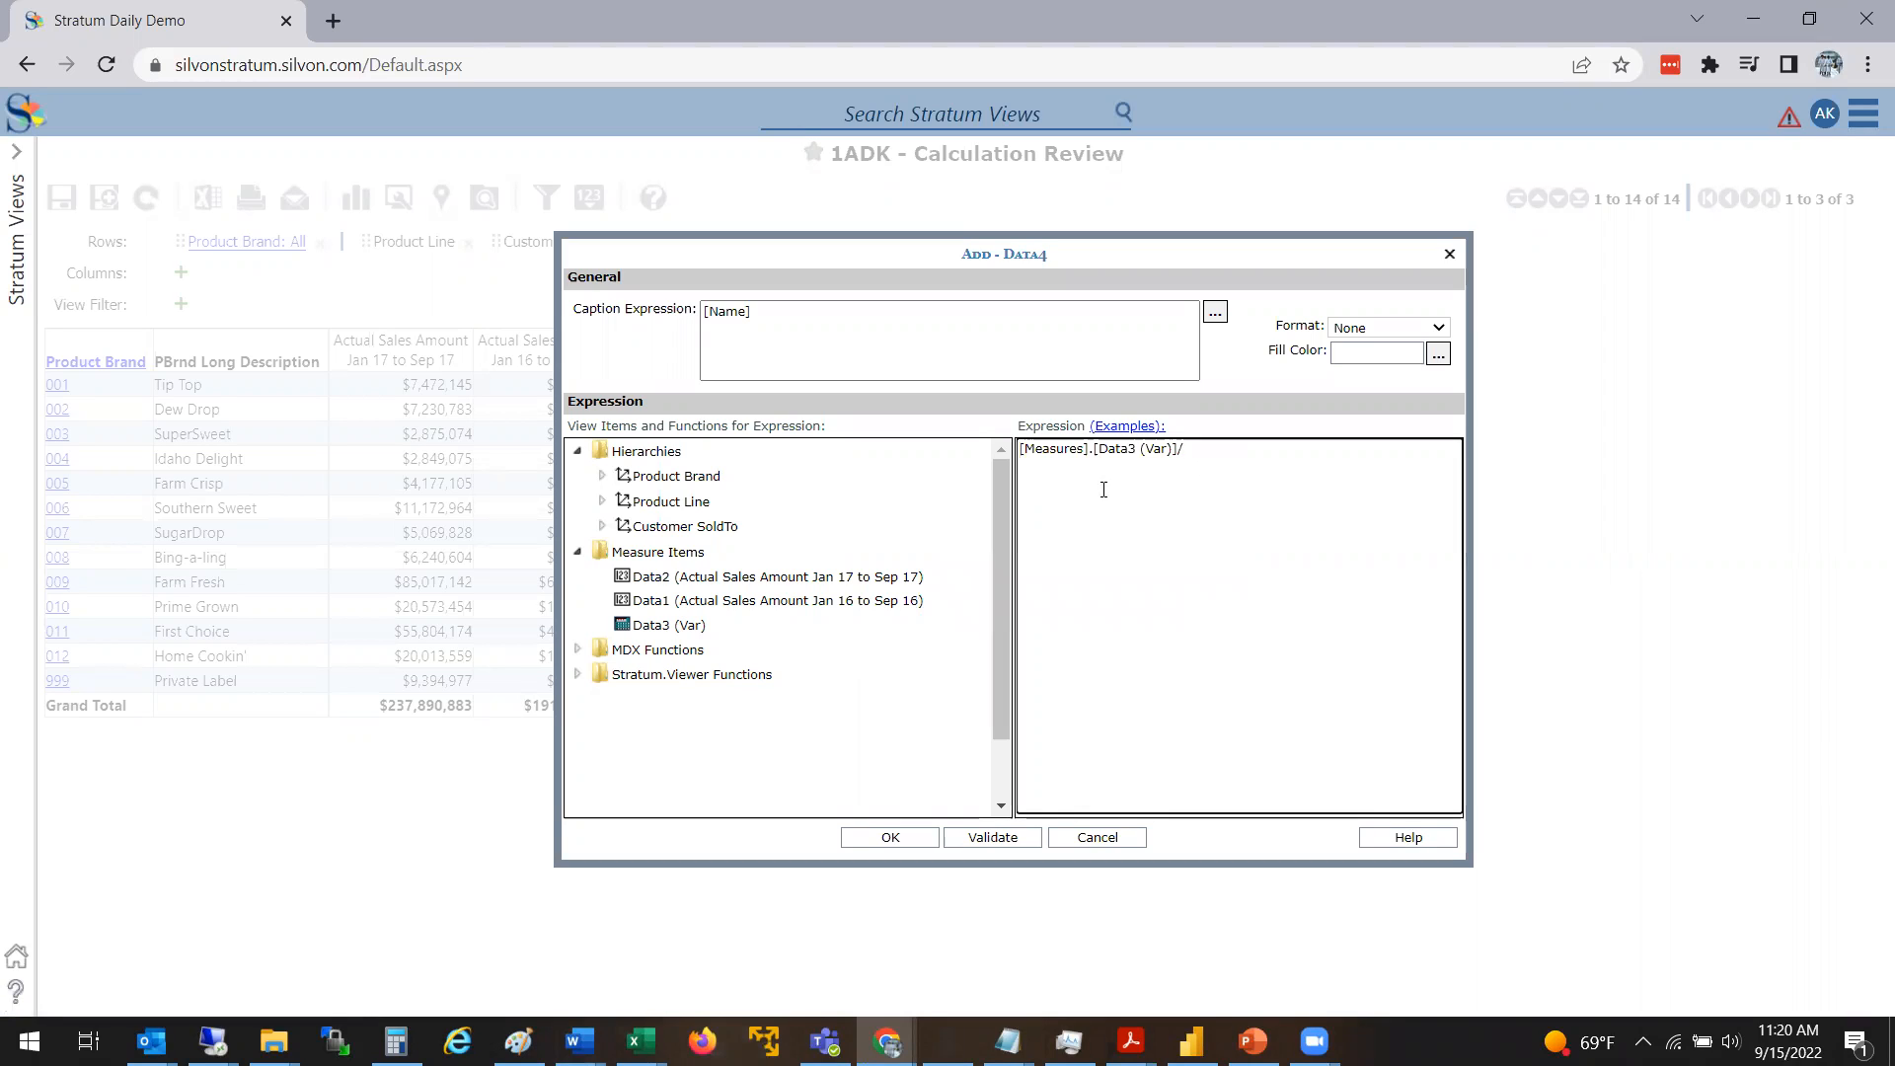
double_click(889, 602)
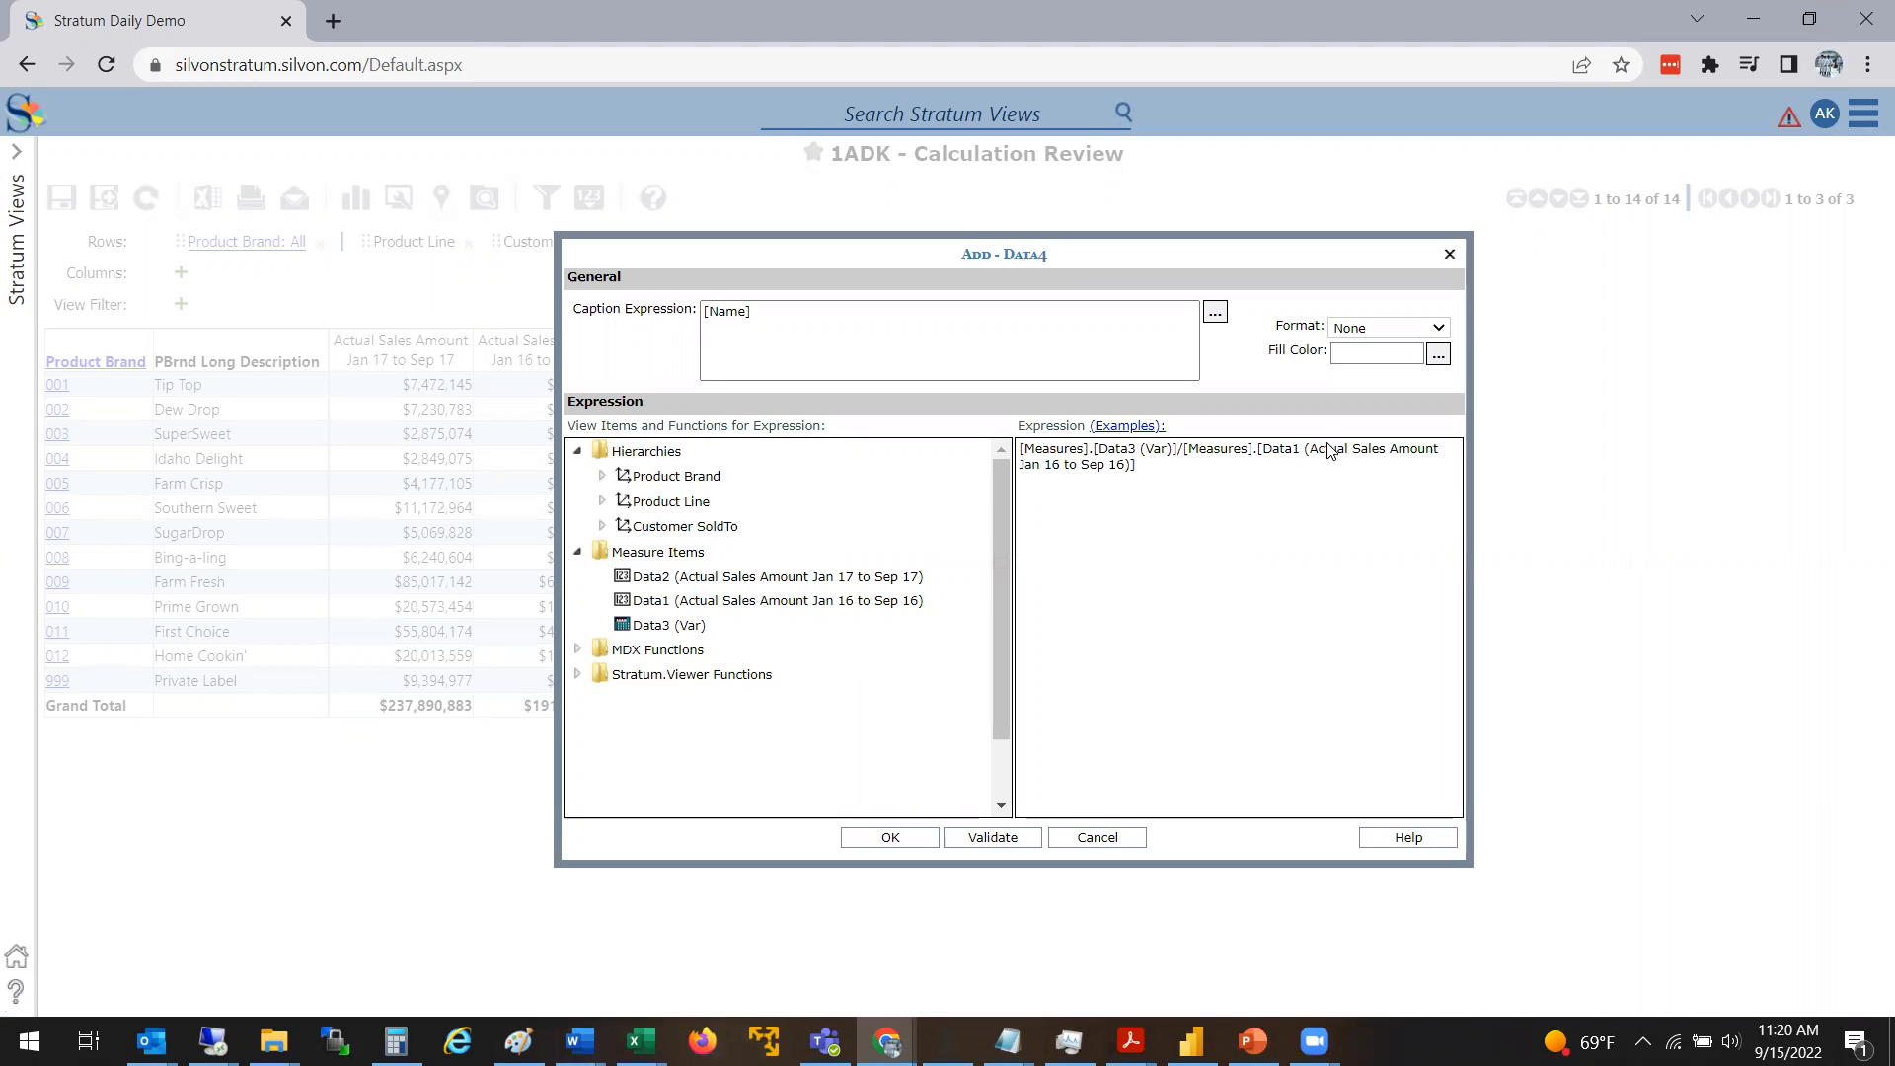
Set the calculated item's number format to #,##0% and leave the fill color choice without changing it
click(1439, 330)
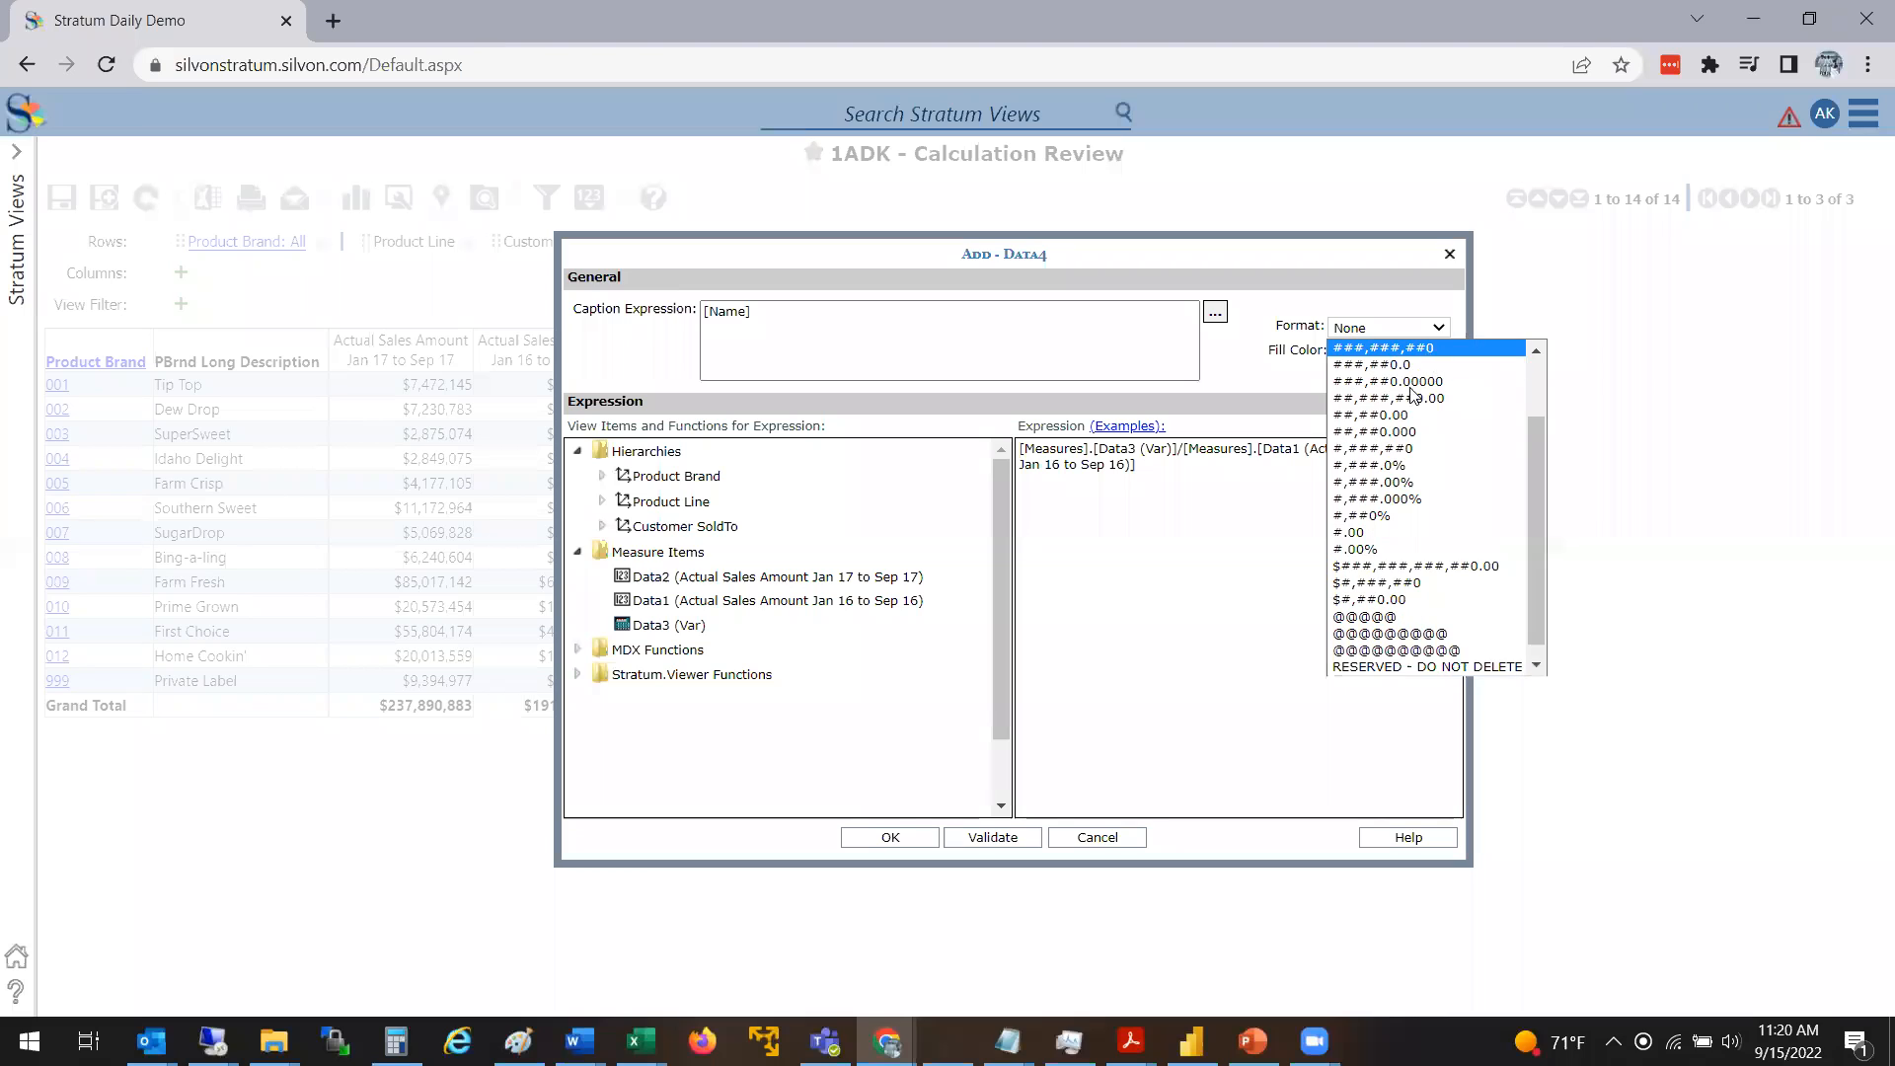
click(1411, 517)
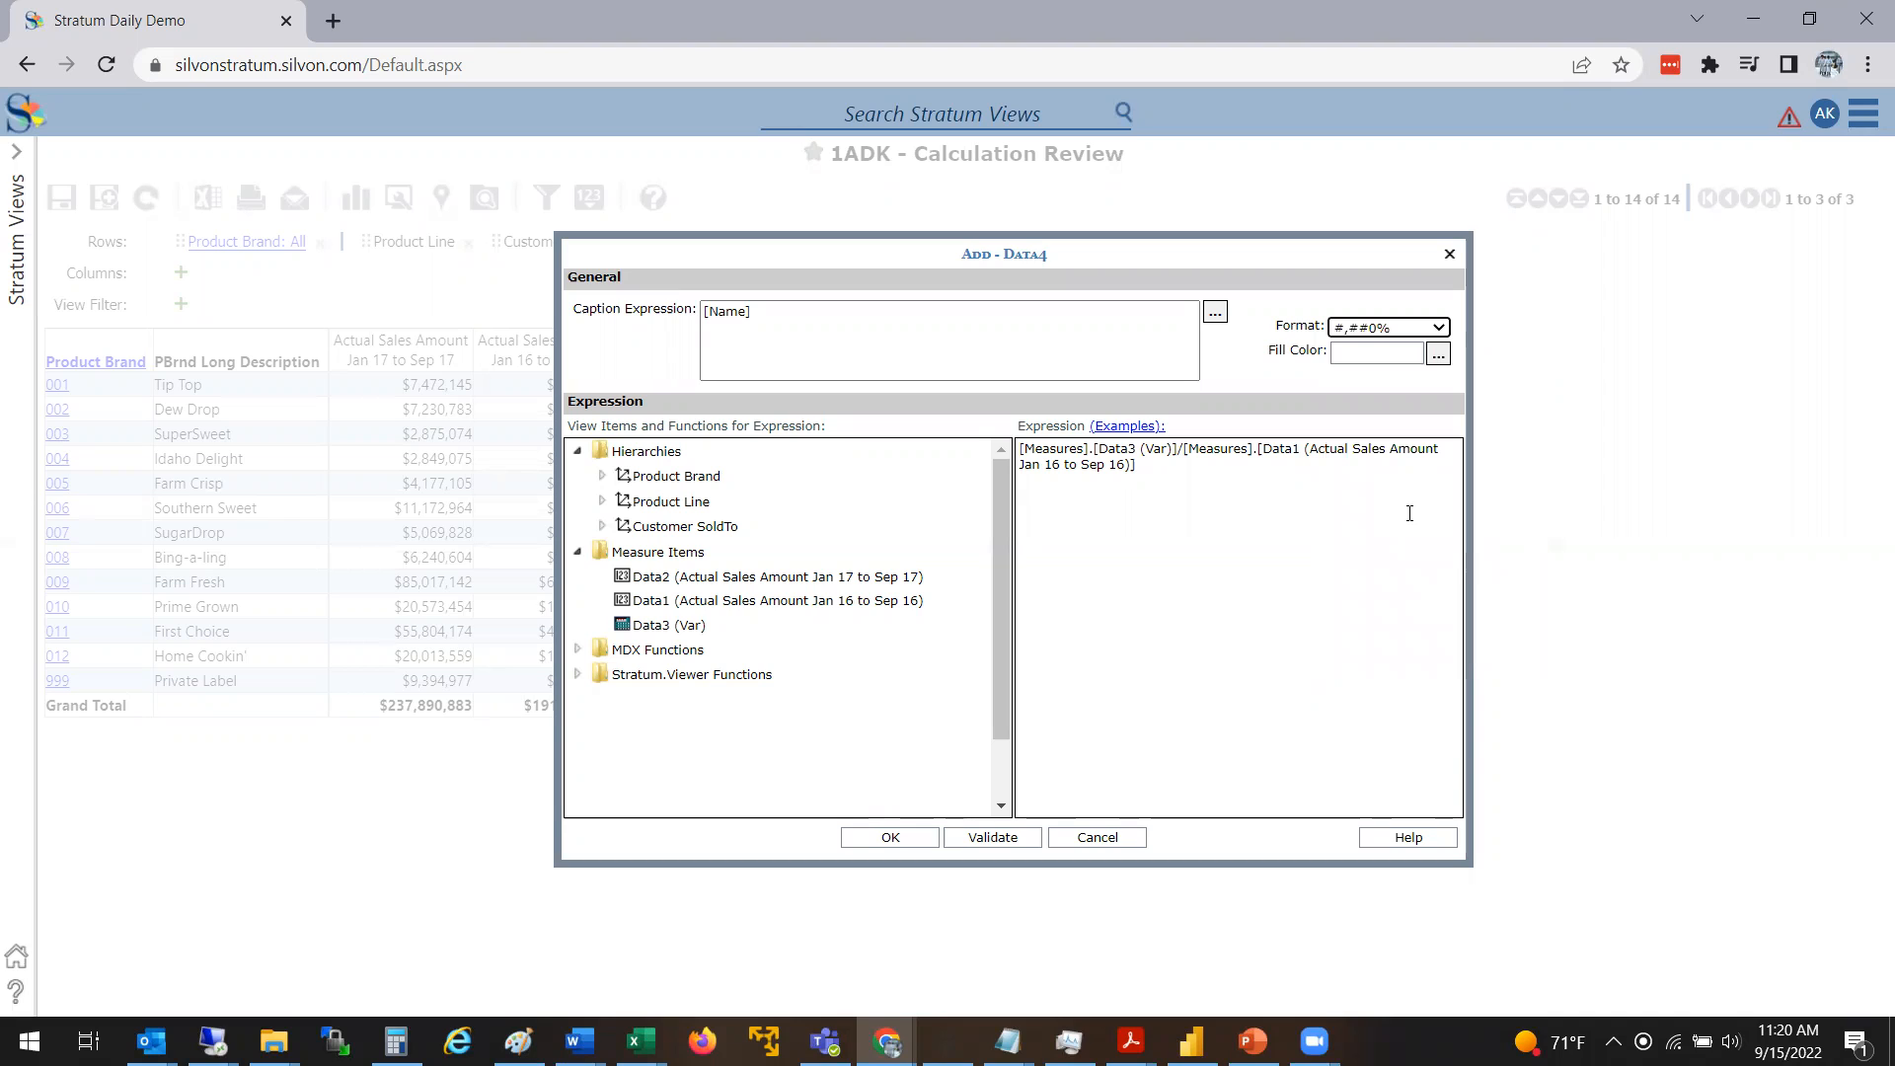
click(1439, 355)
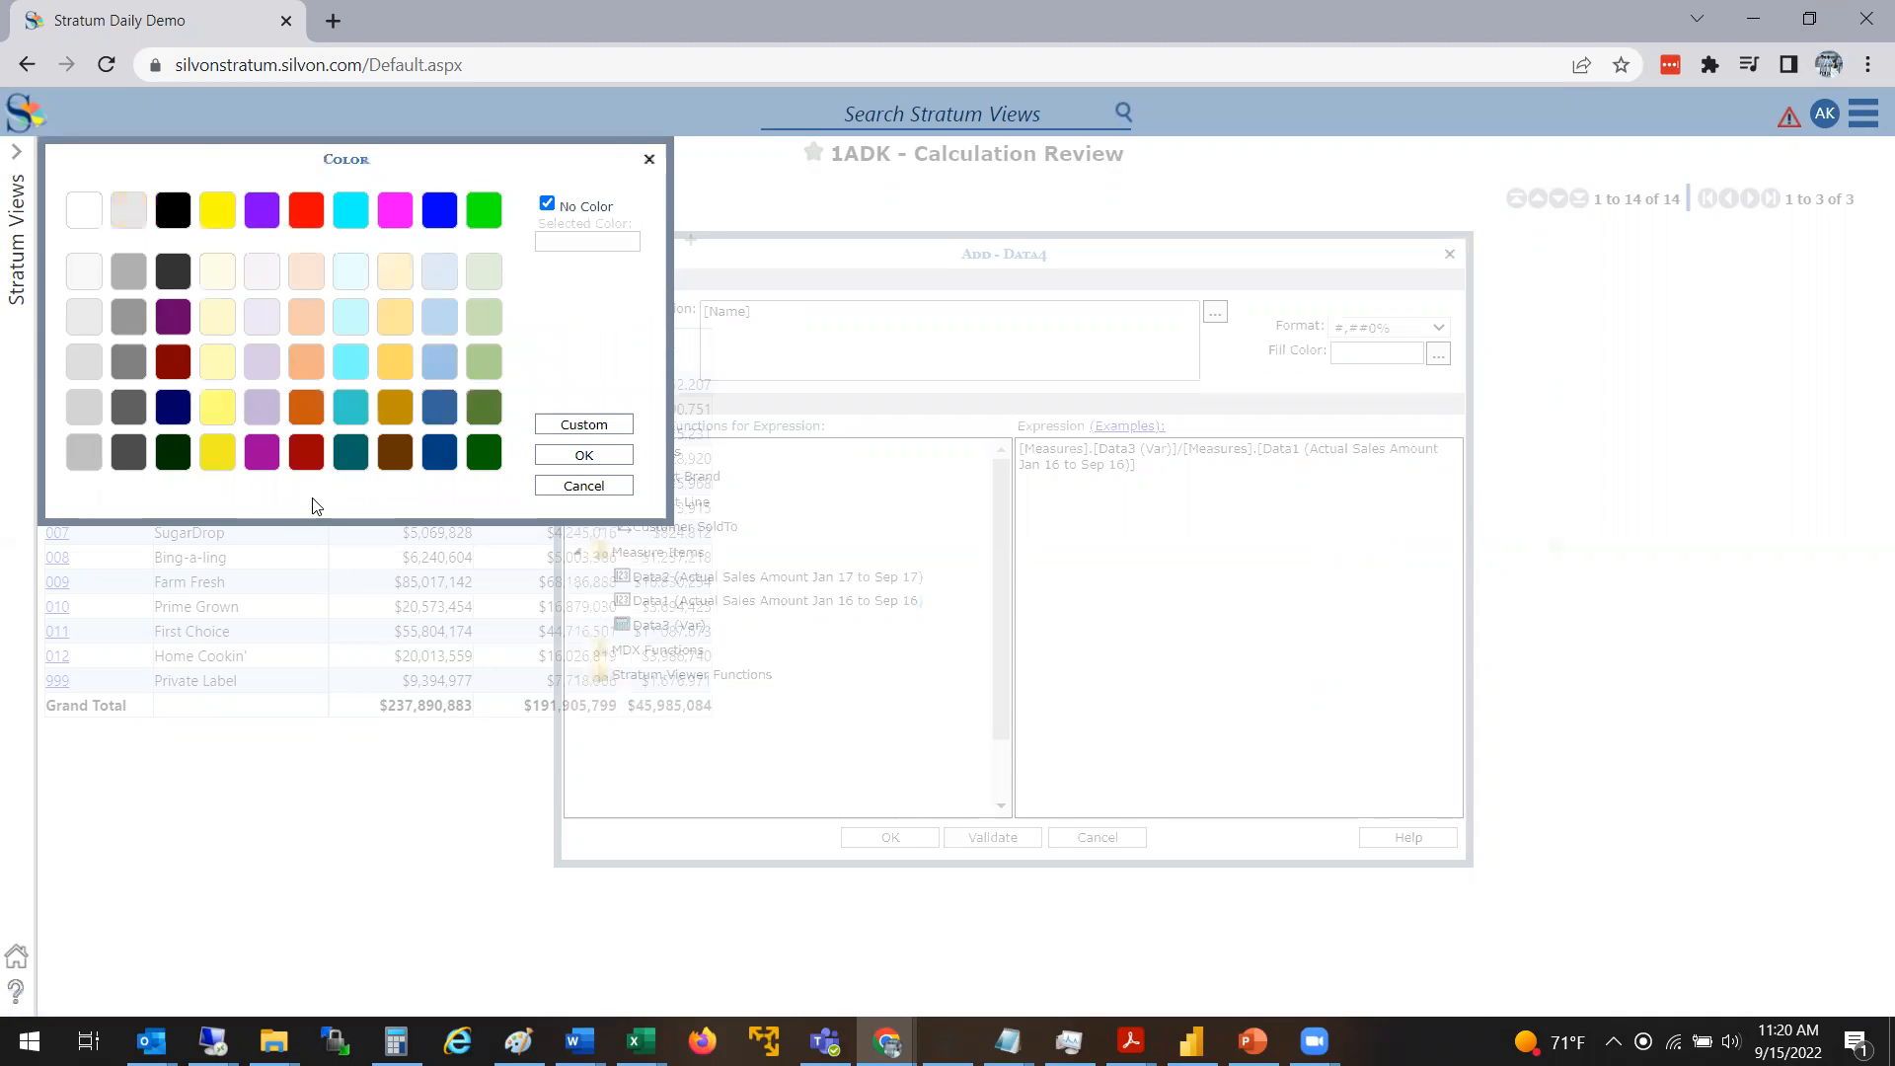
click(608, 488)
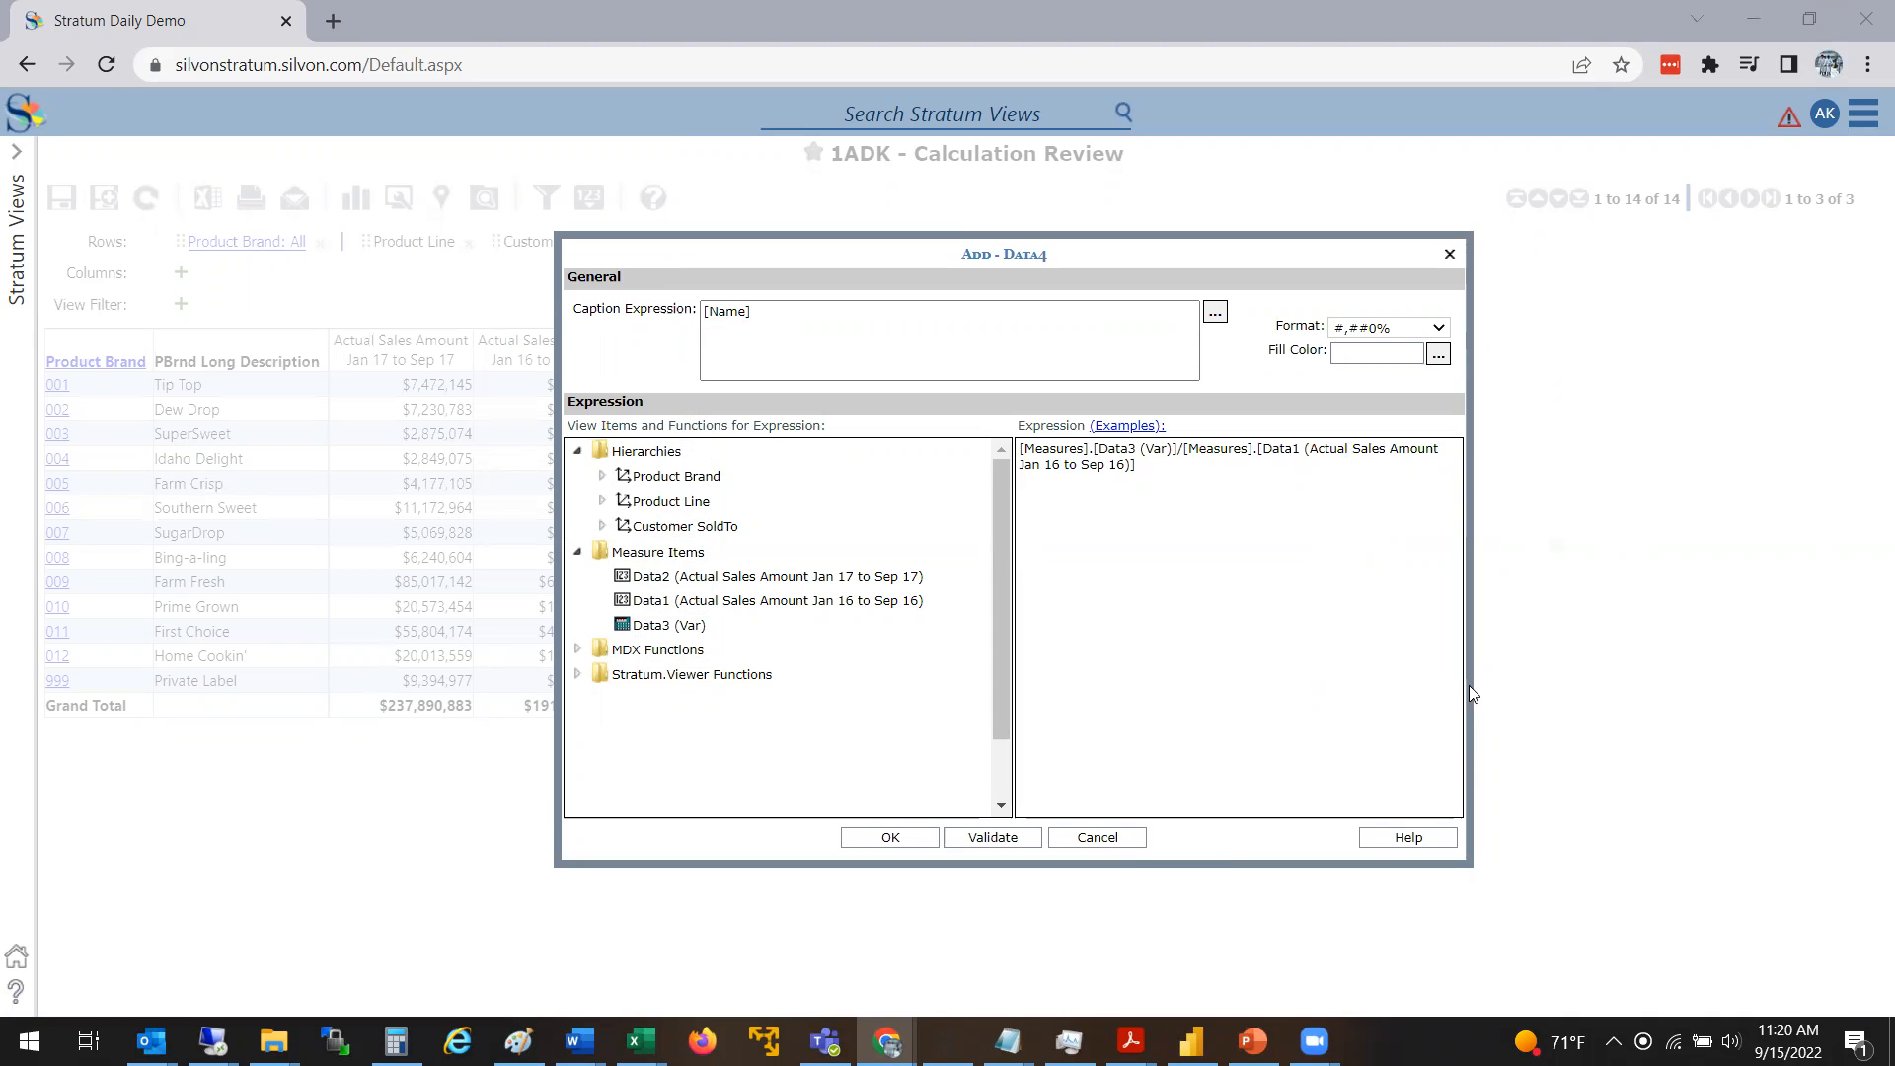
Replace the item's caption expression with "Var %" and add the calculated item to the view
drag(1277, 265, 1145, 282)
click(1117, 563)
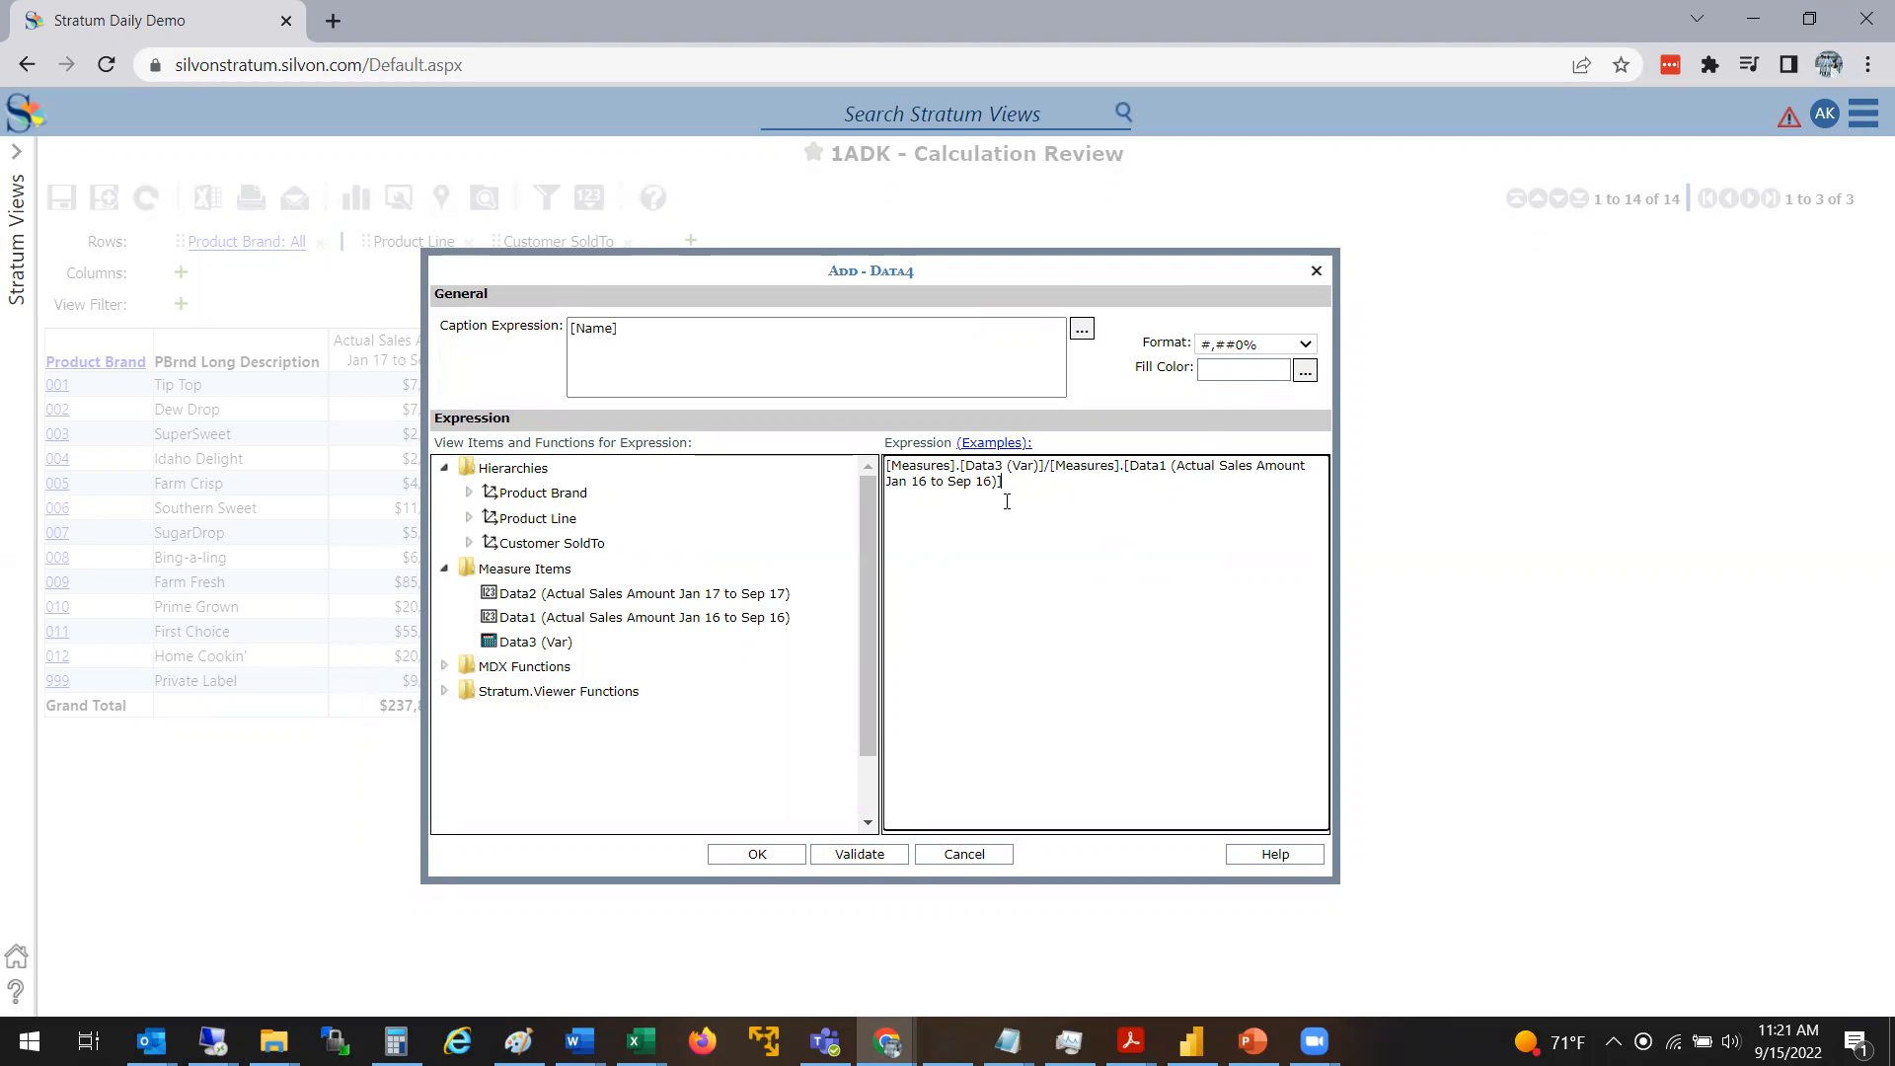
drag(622, 334, 431, 322)
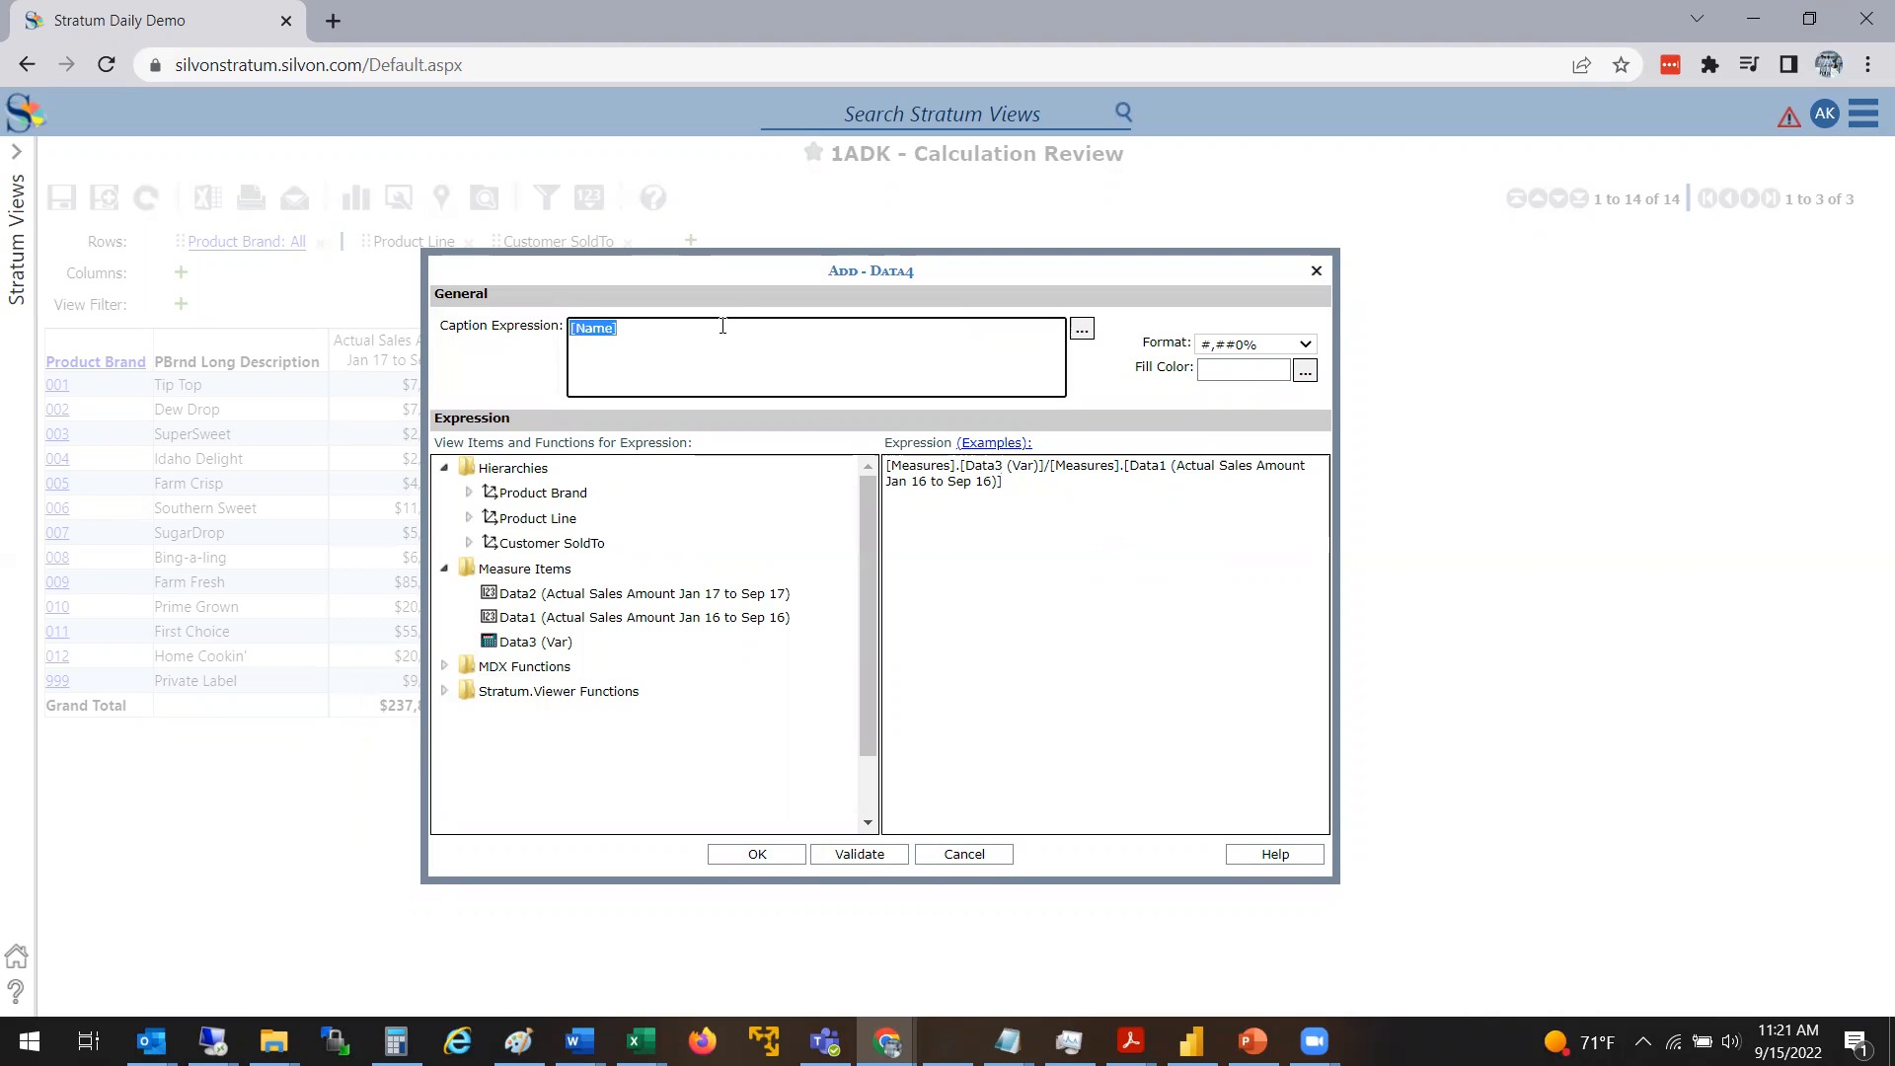
key(BackSpace)
text(Var %)
click(758, 855)
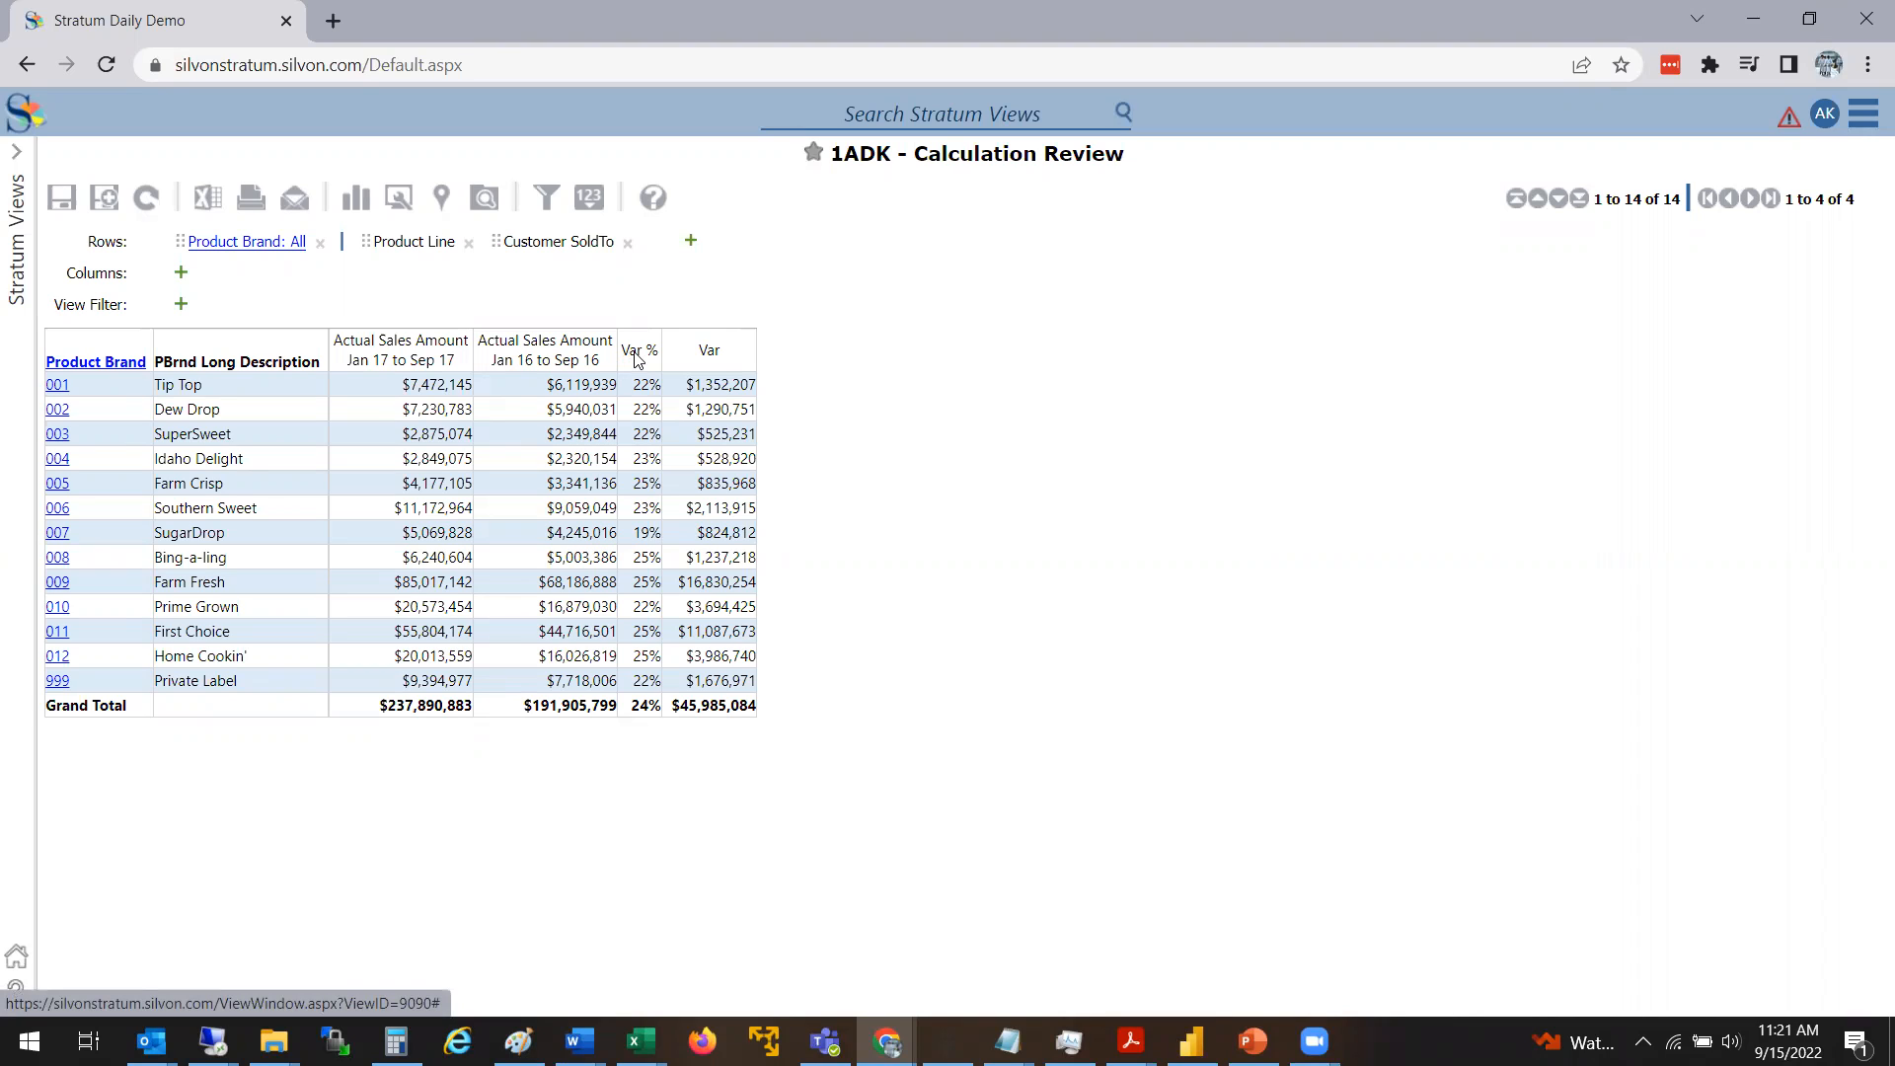
Move the Var % column so that it follows the Var column
drag(637, 357, 745, 353)
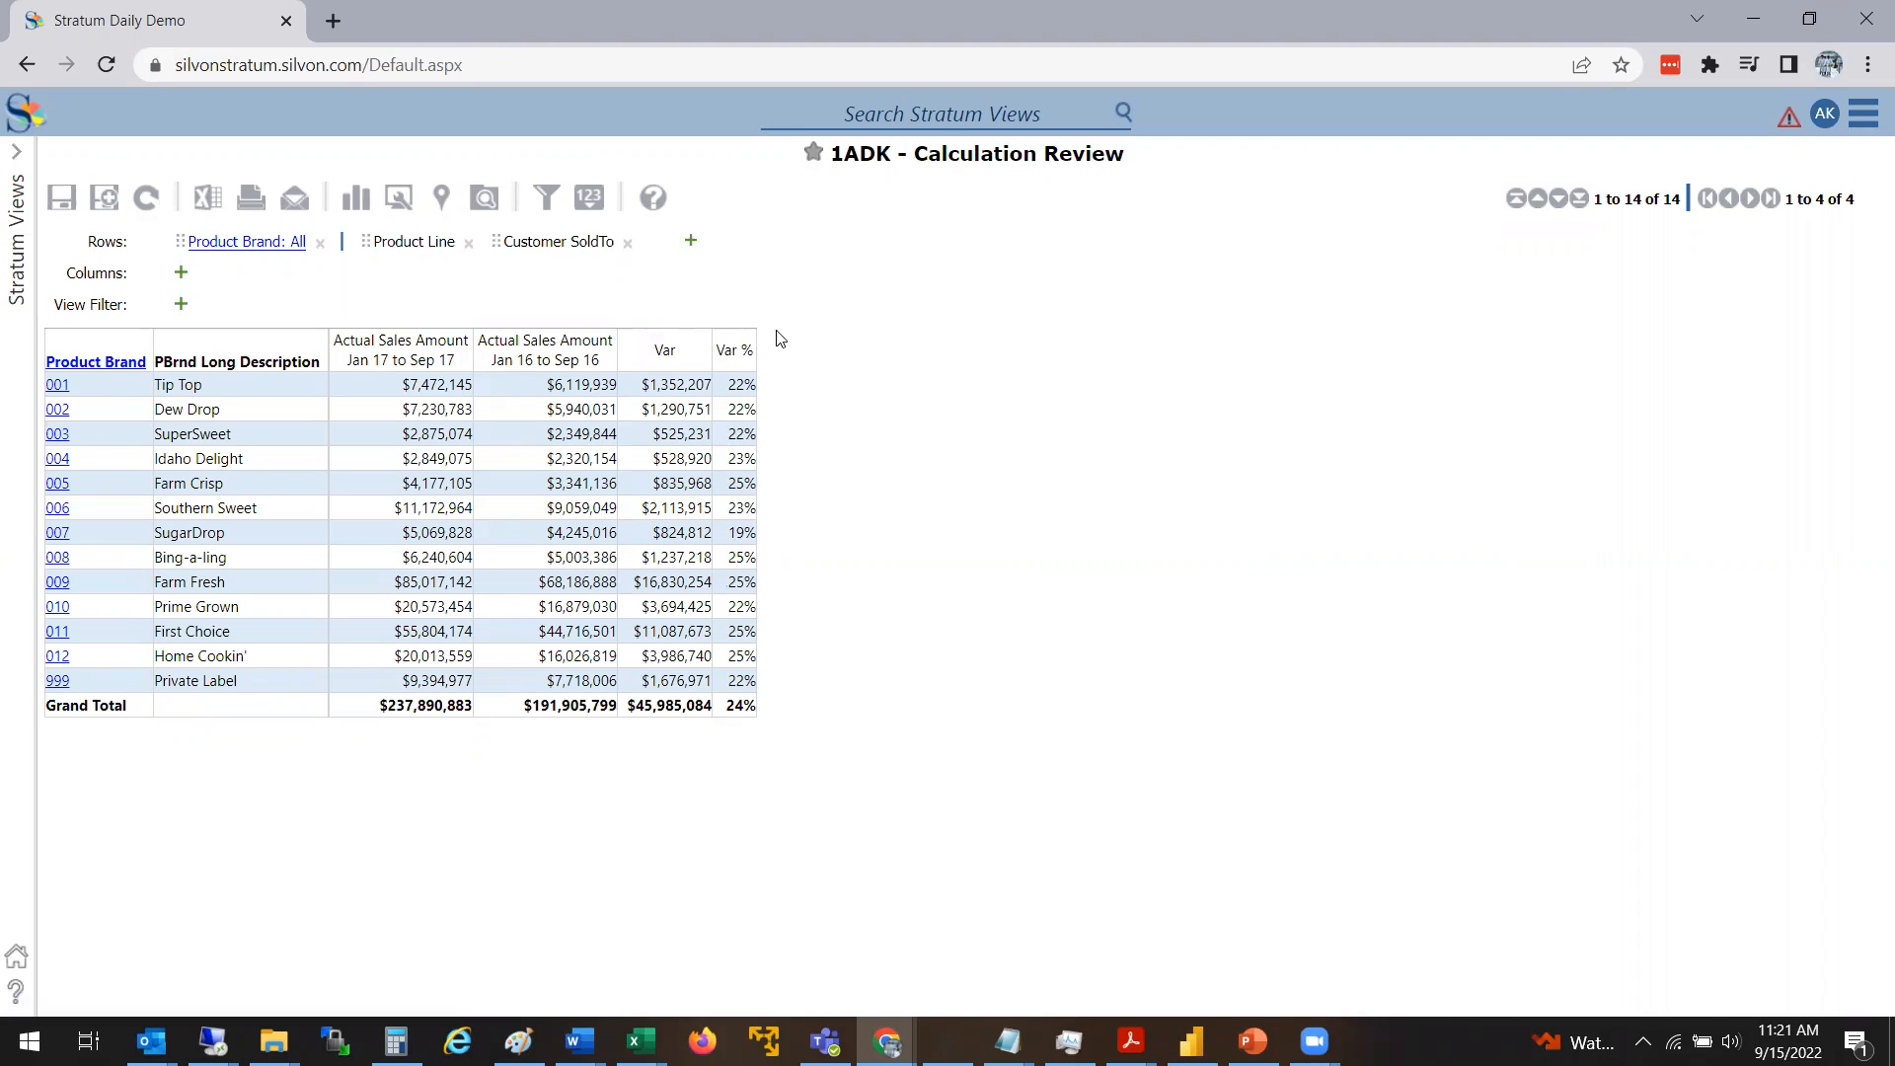
mouse_move(729, 351)
mouse_down()
mouse_move(299, 353)
mouse_move(709, 355)
mouse_up()
Enable conditional formatting in the Var % column's properties and start a custom conditional format instead of a predefined one
right_click(747, 352)
click(602, 692)
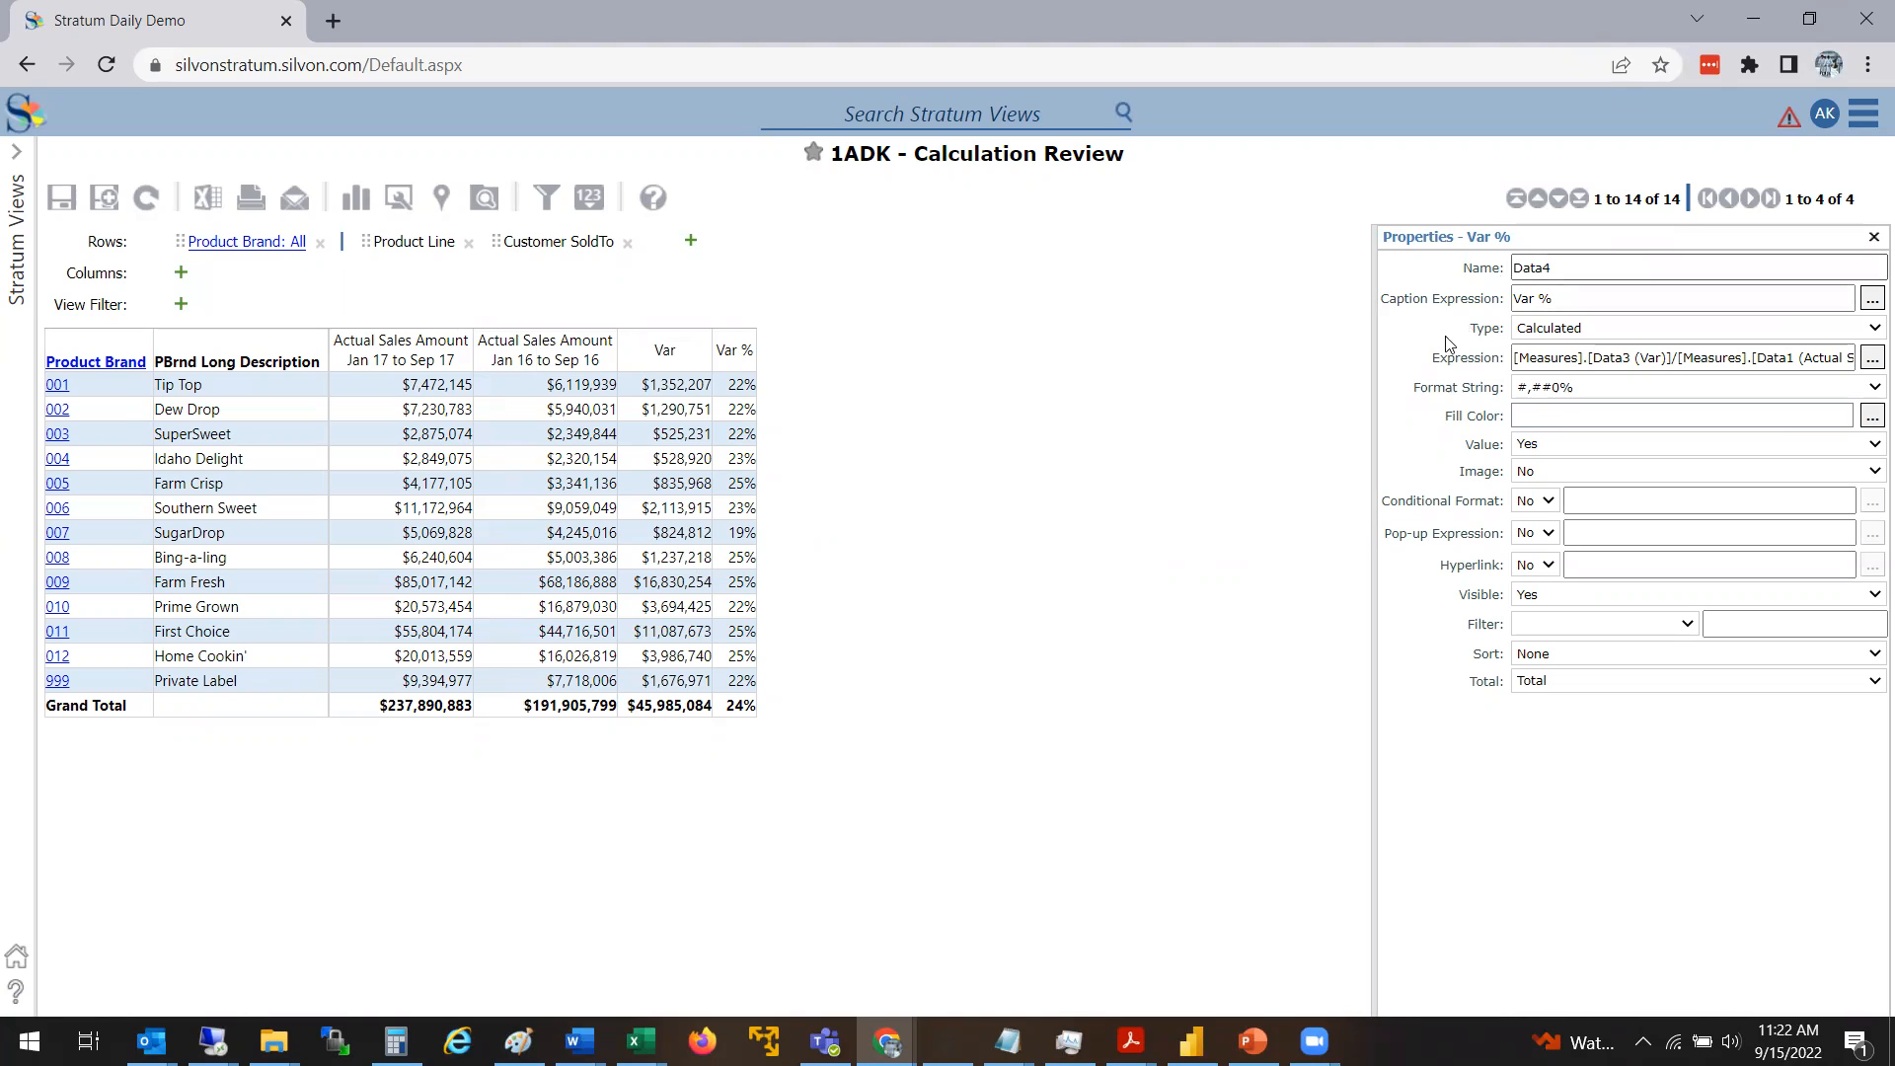
drag(1377, 365, 1144, 375)
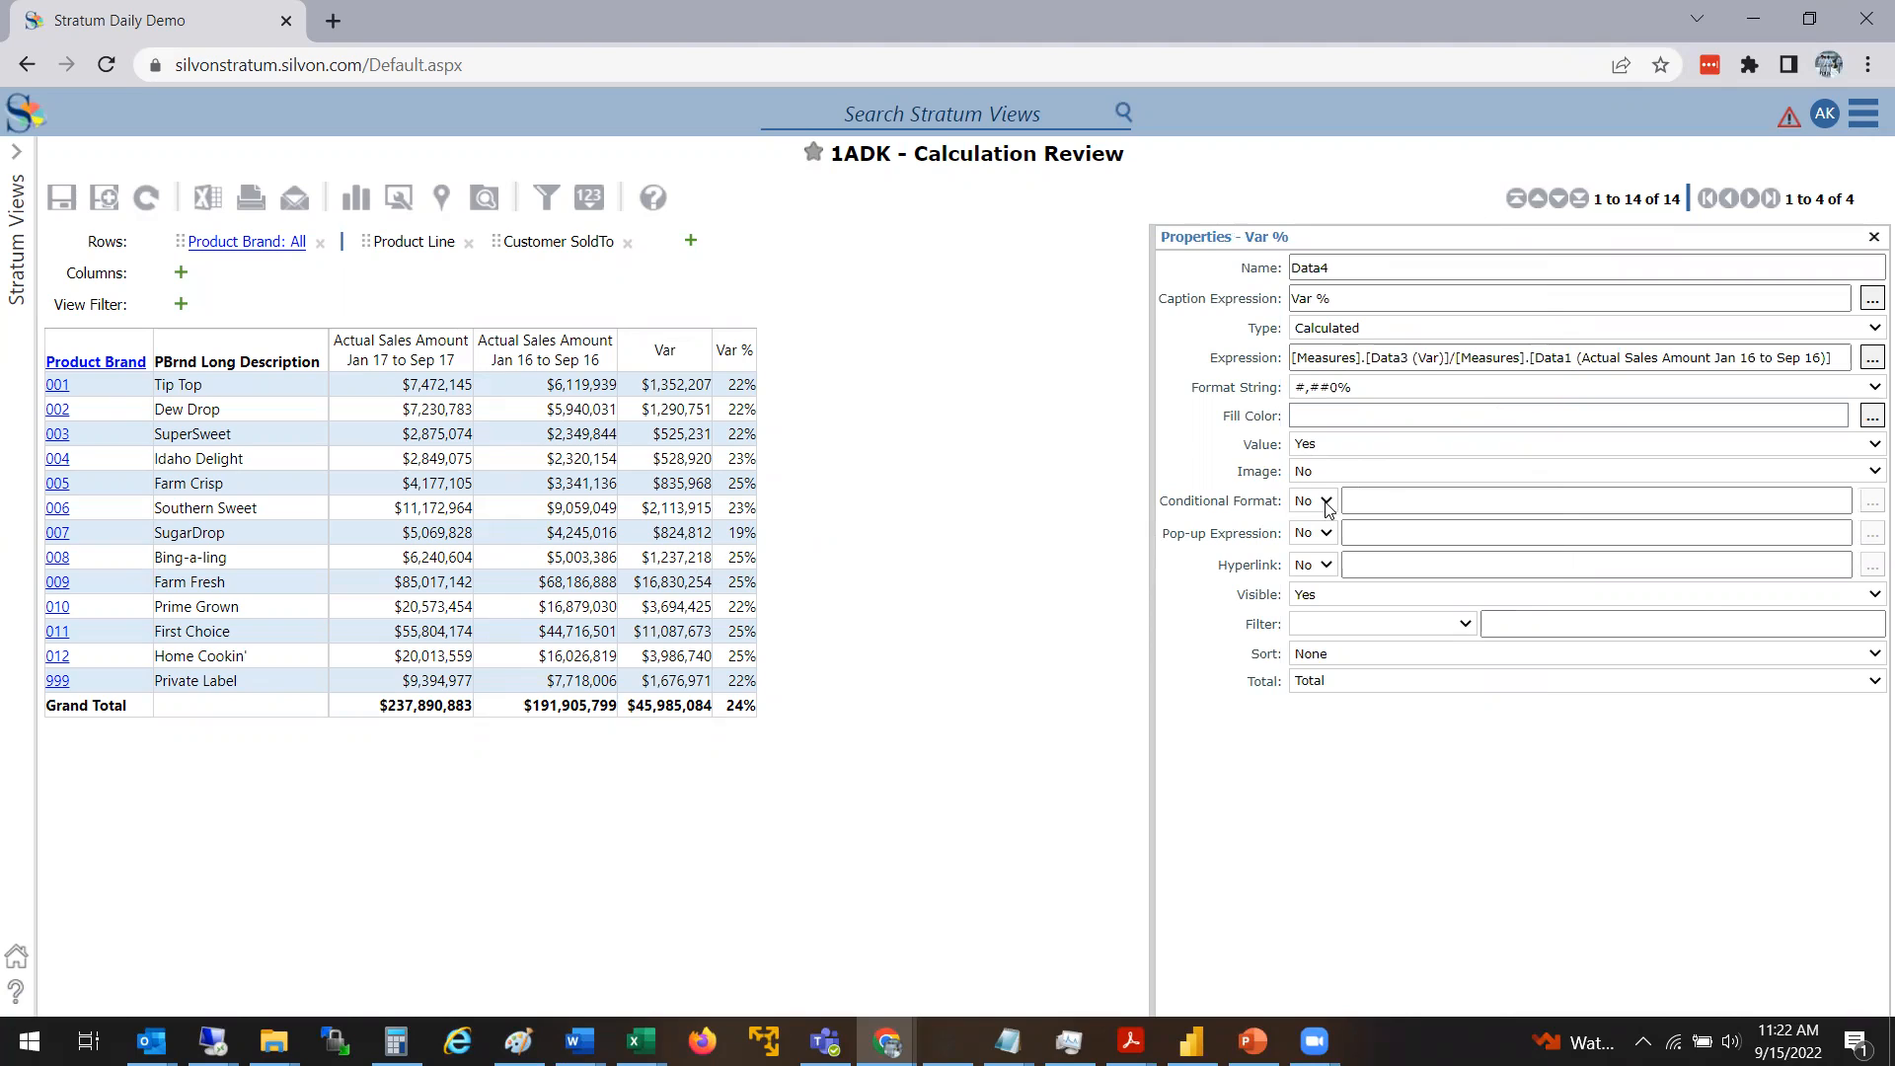
click(1324, 504)
click(796, 302)
click(1323, 501)
click(1305, 522)
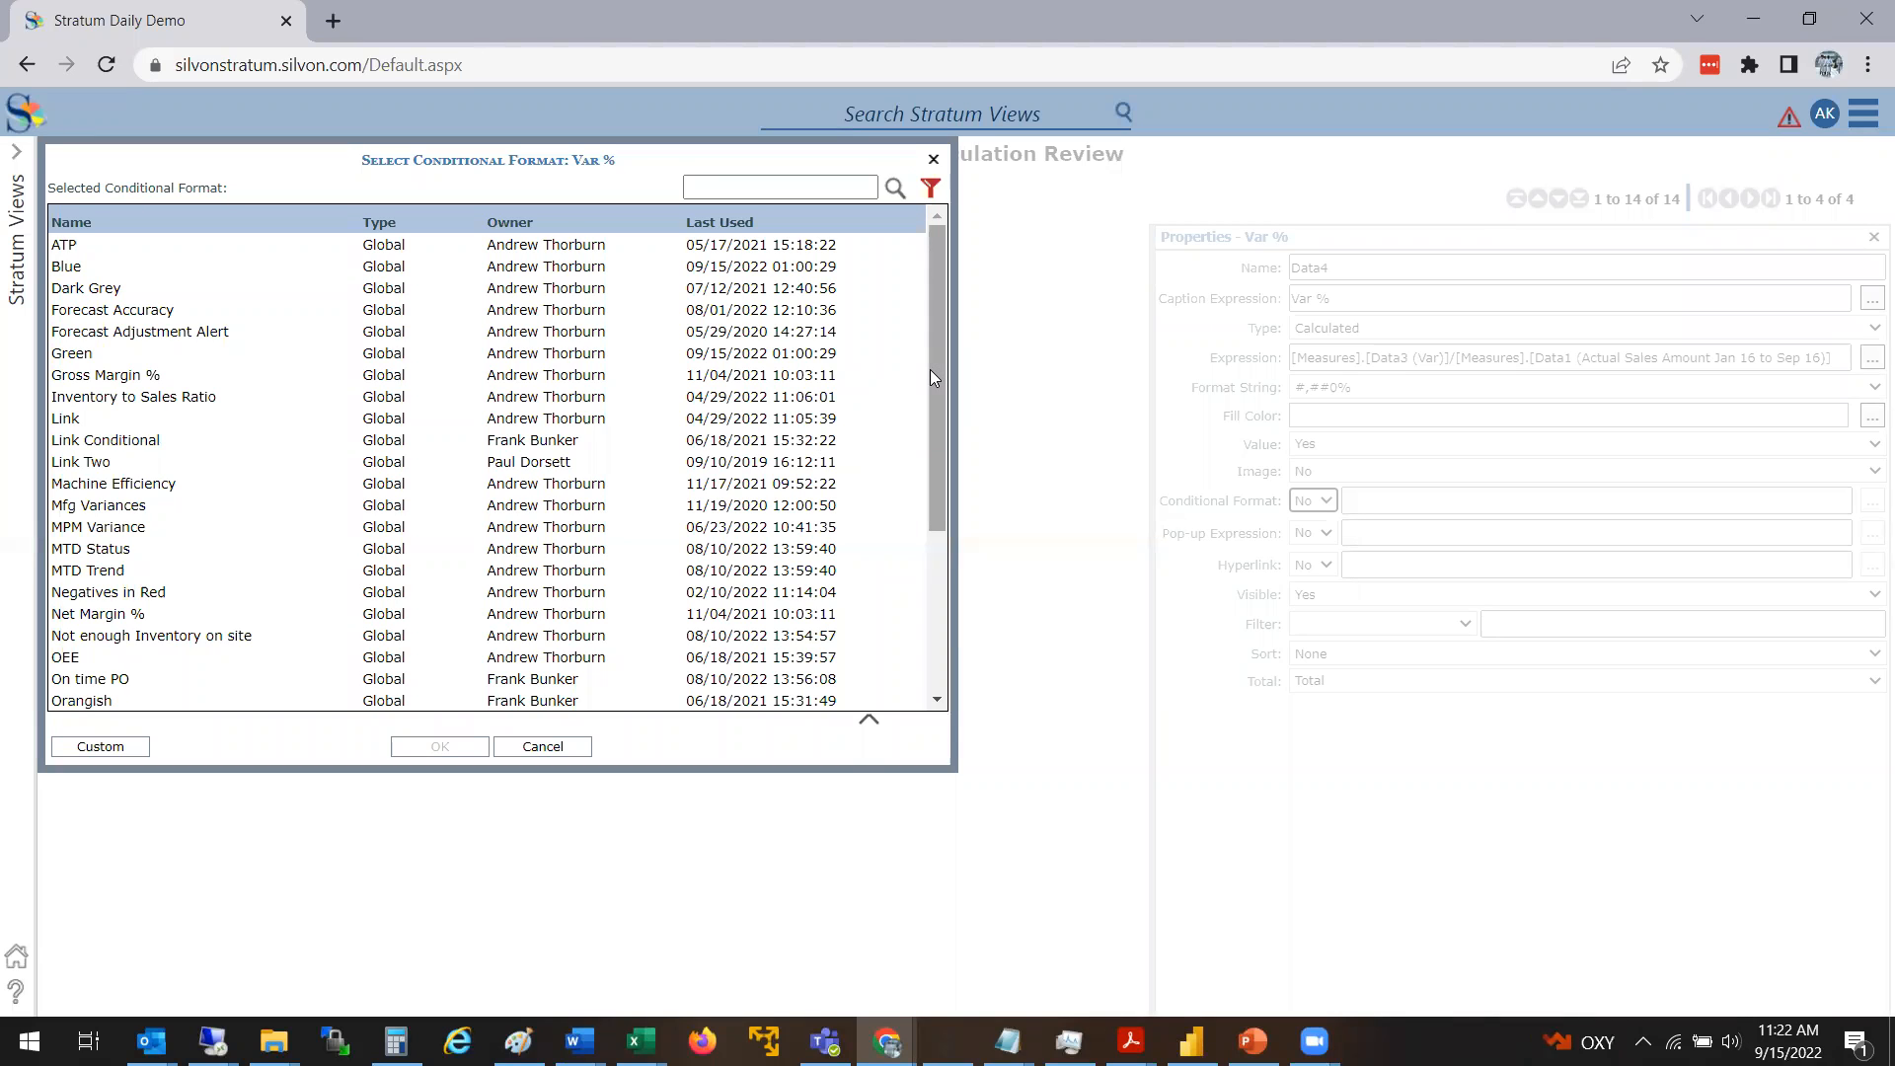
drag(930, 369, 912, 527)
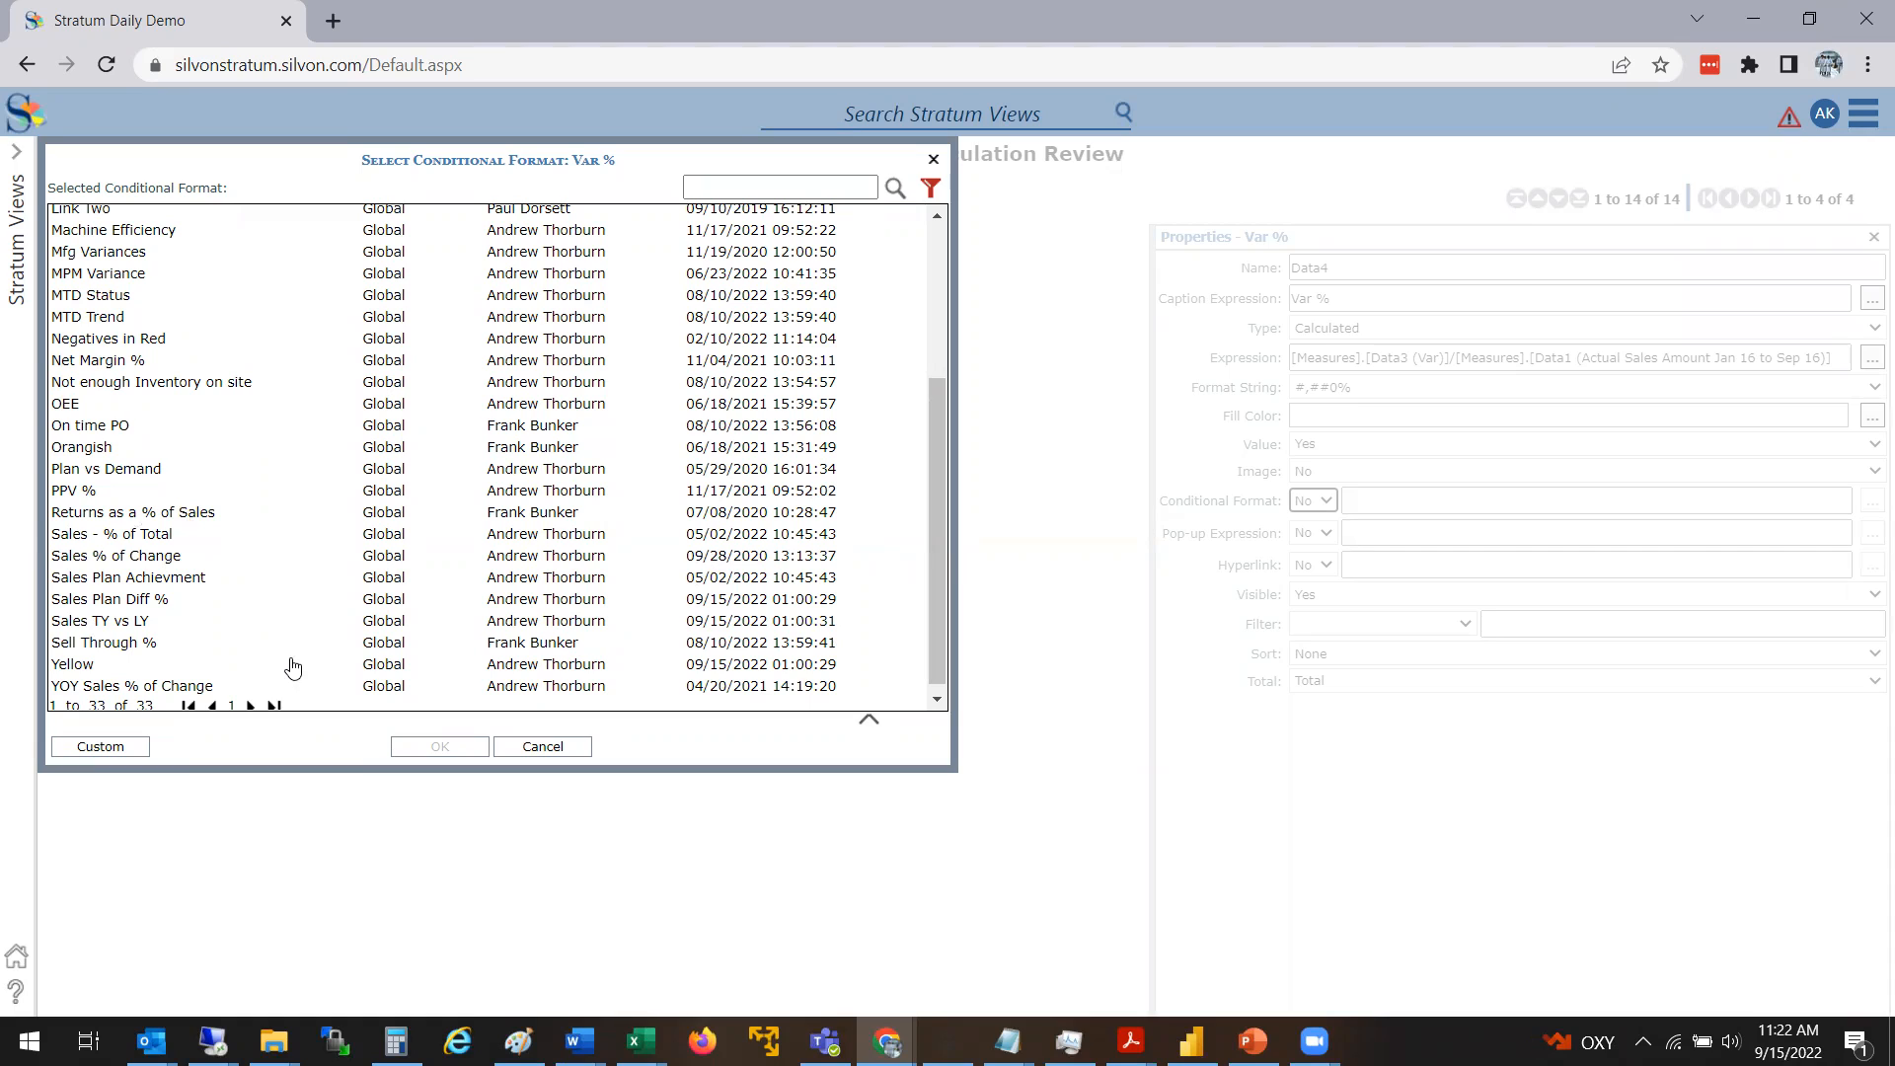
click(102, 748)
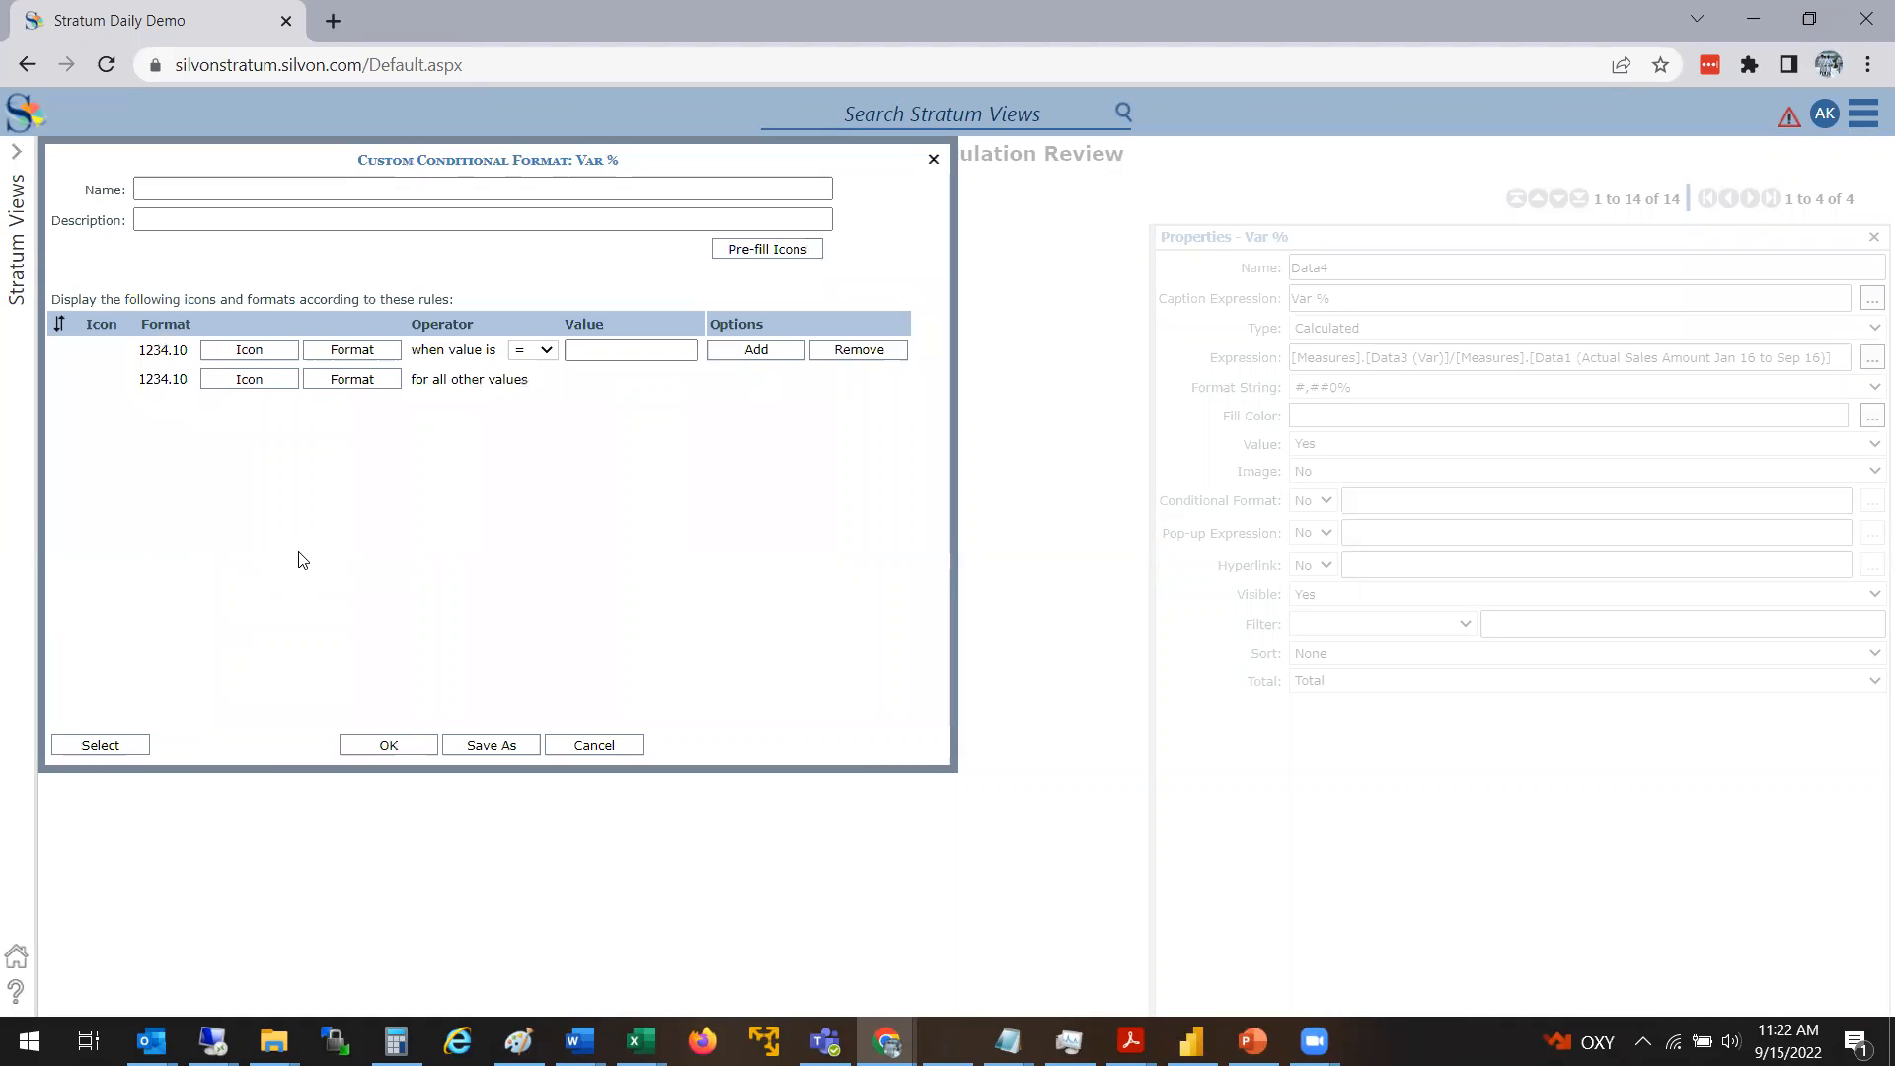
Name the custom conditional format "Var% Traffic Light"
drag(436, 154, 1224, 238)
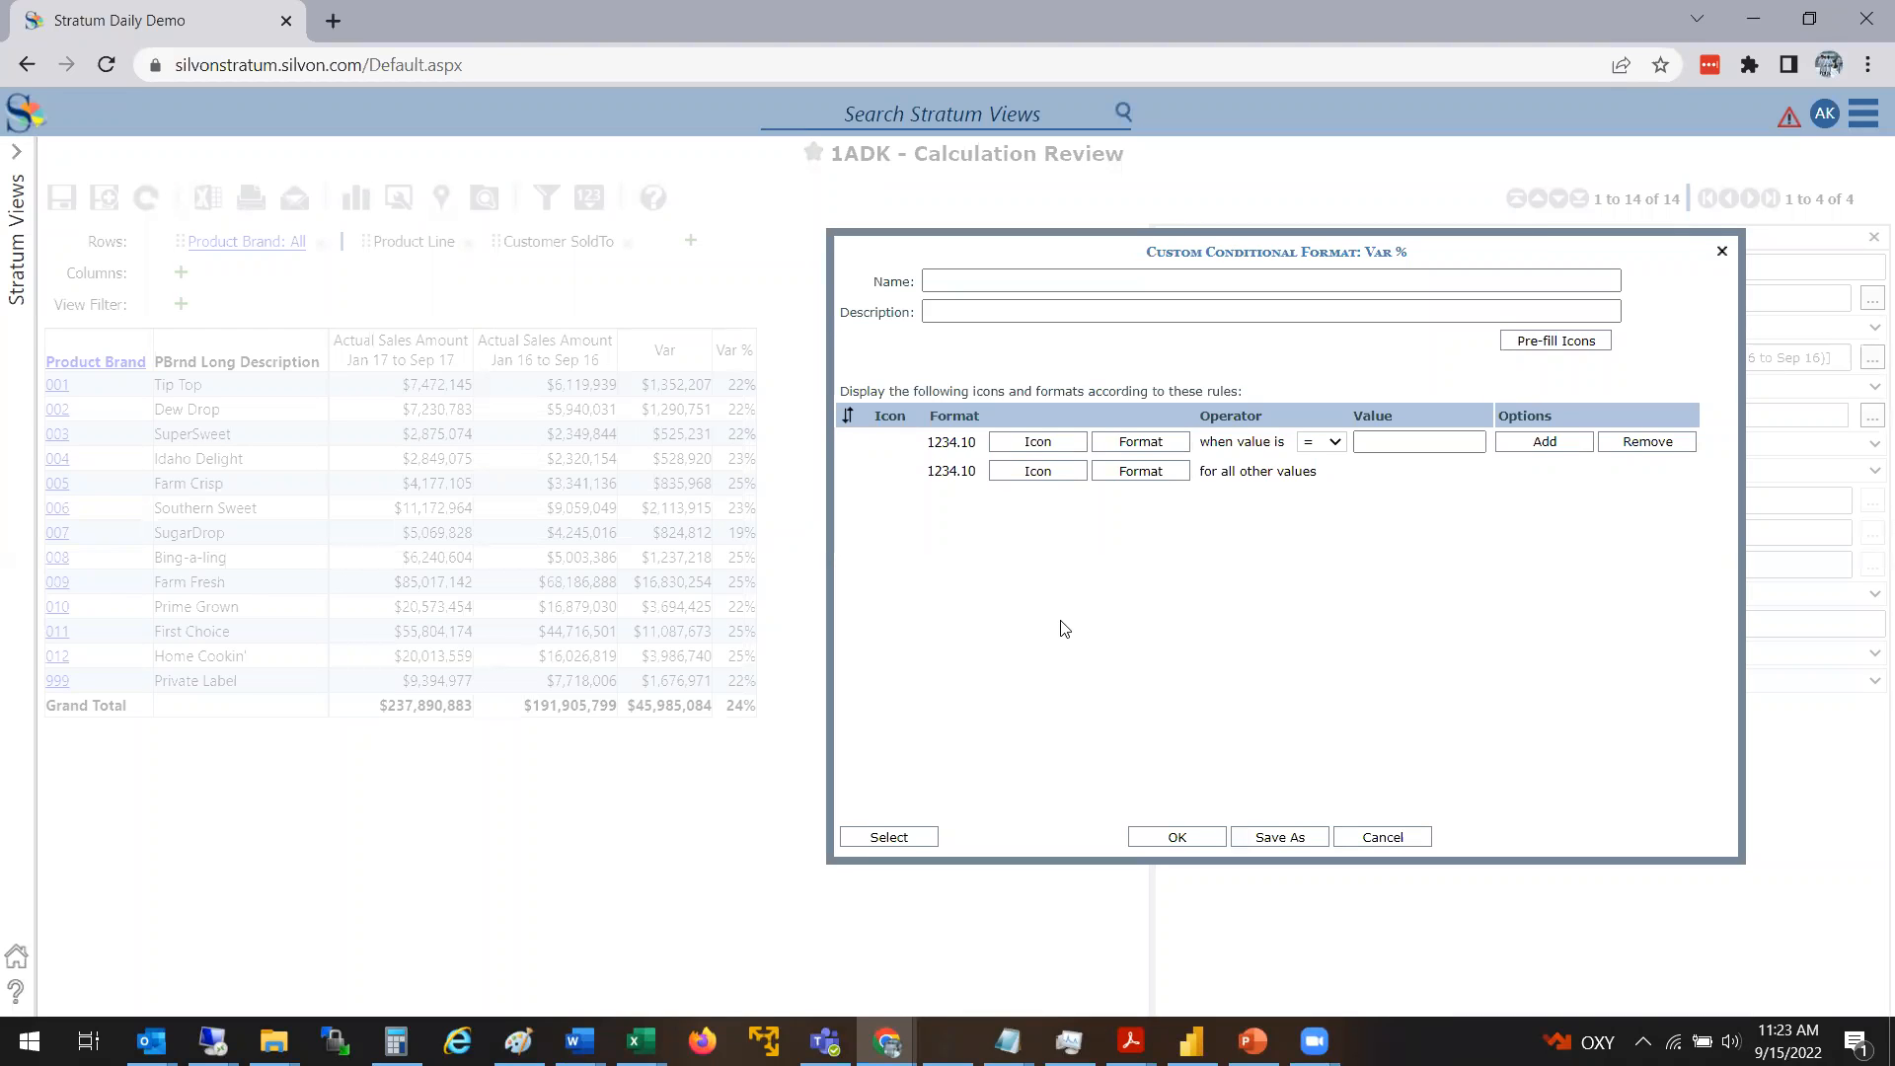
click(975, 283)
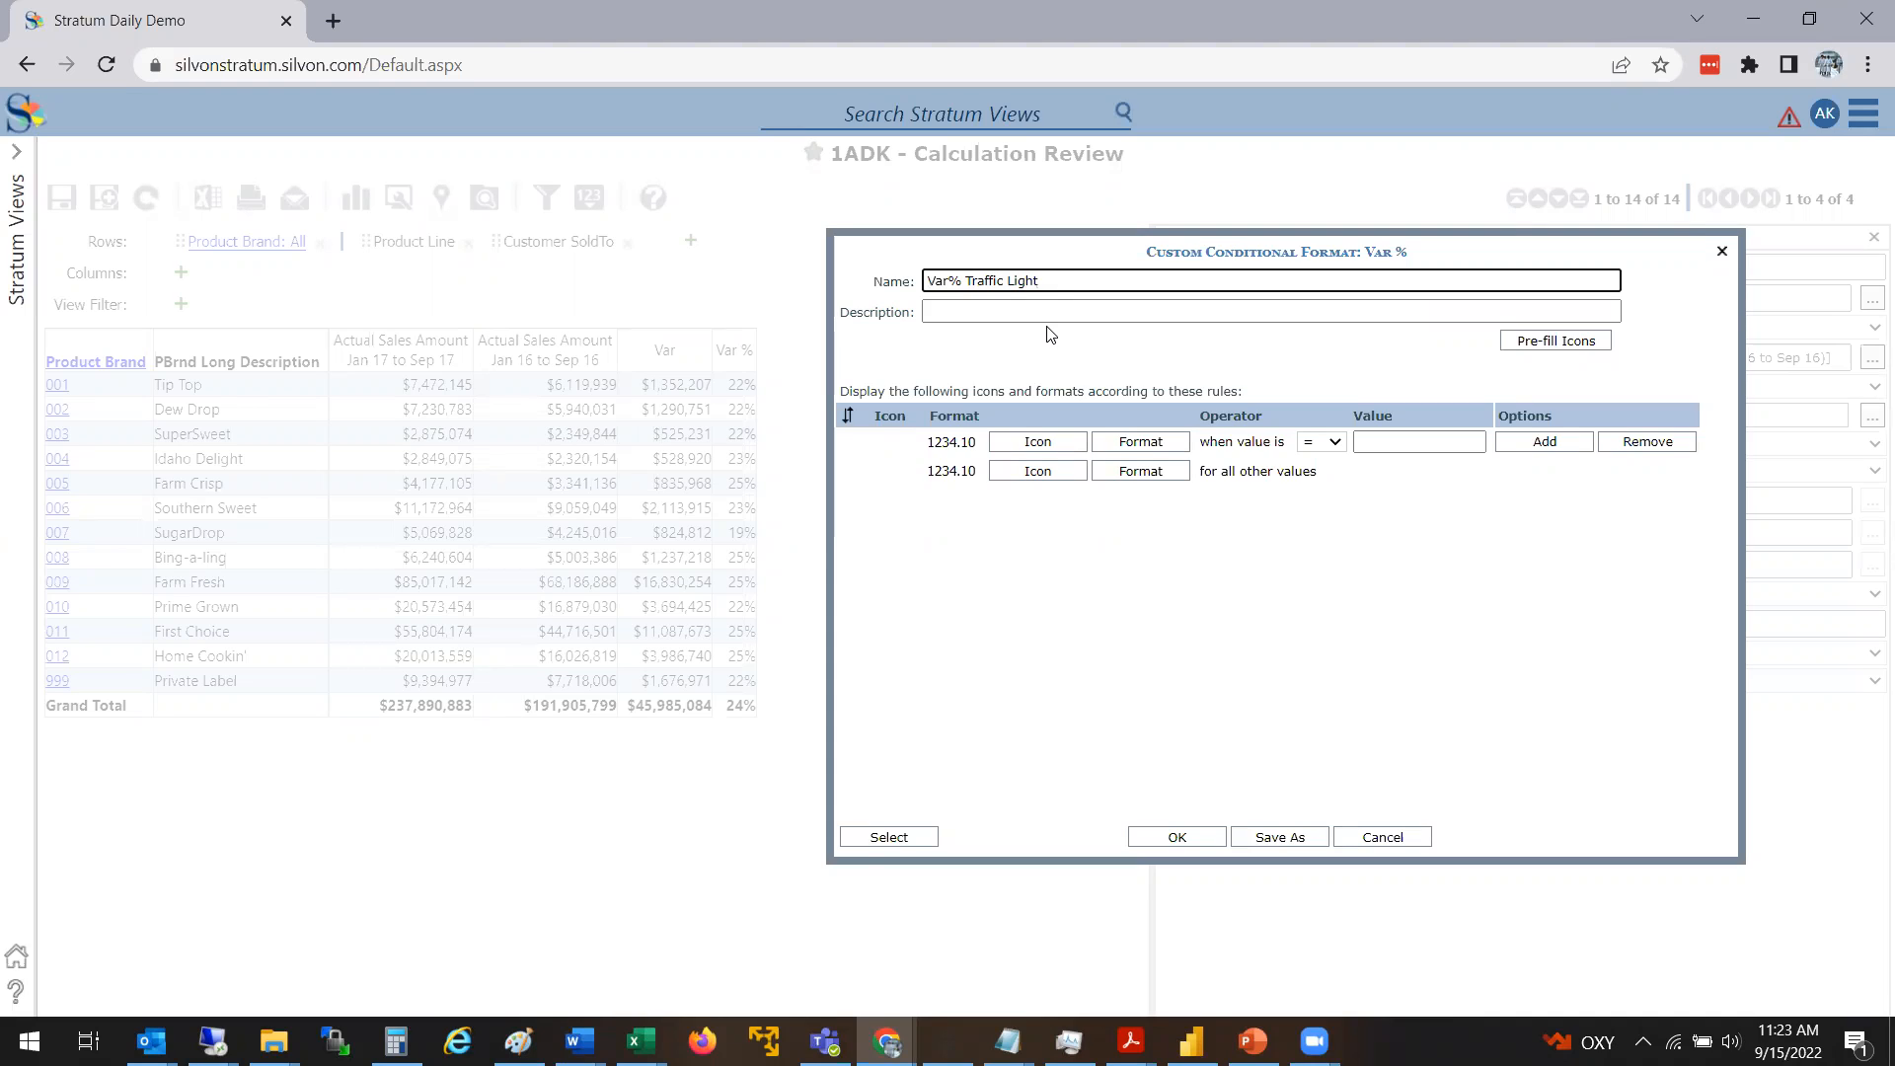
drag(1060, 275, 870, 283)
click(945, 305)
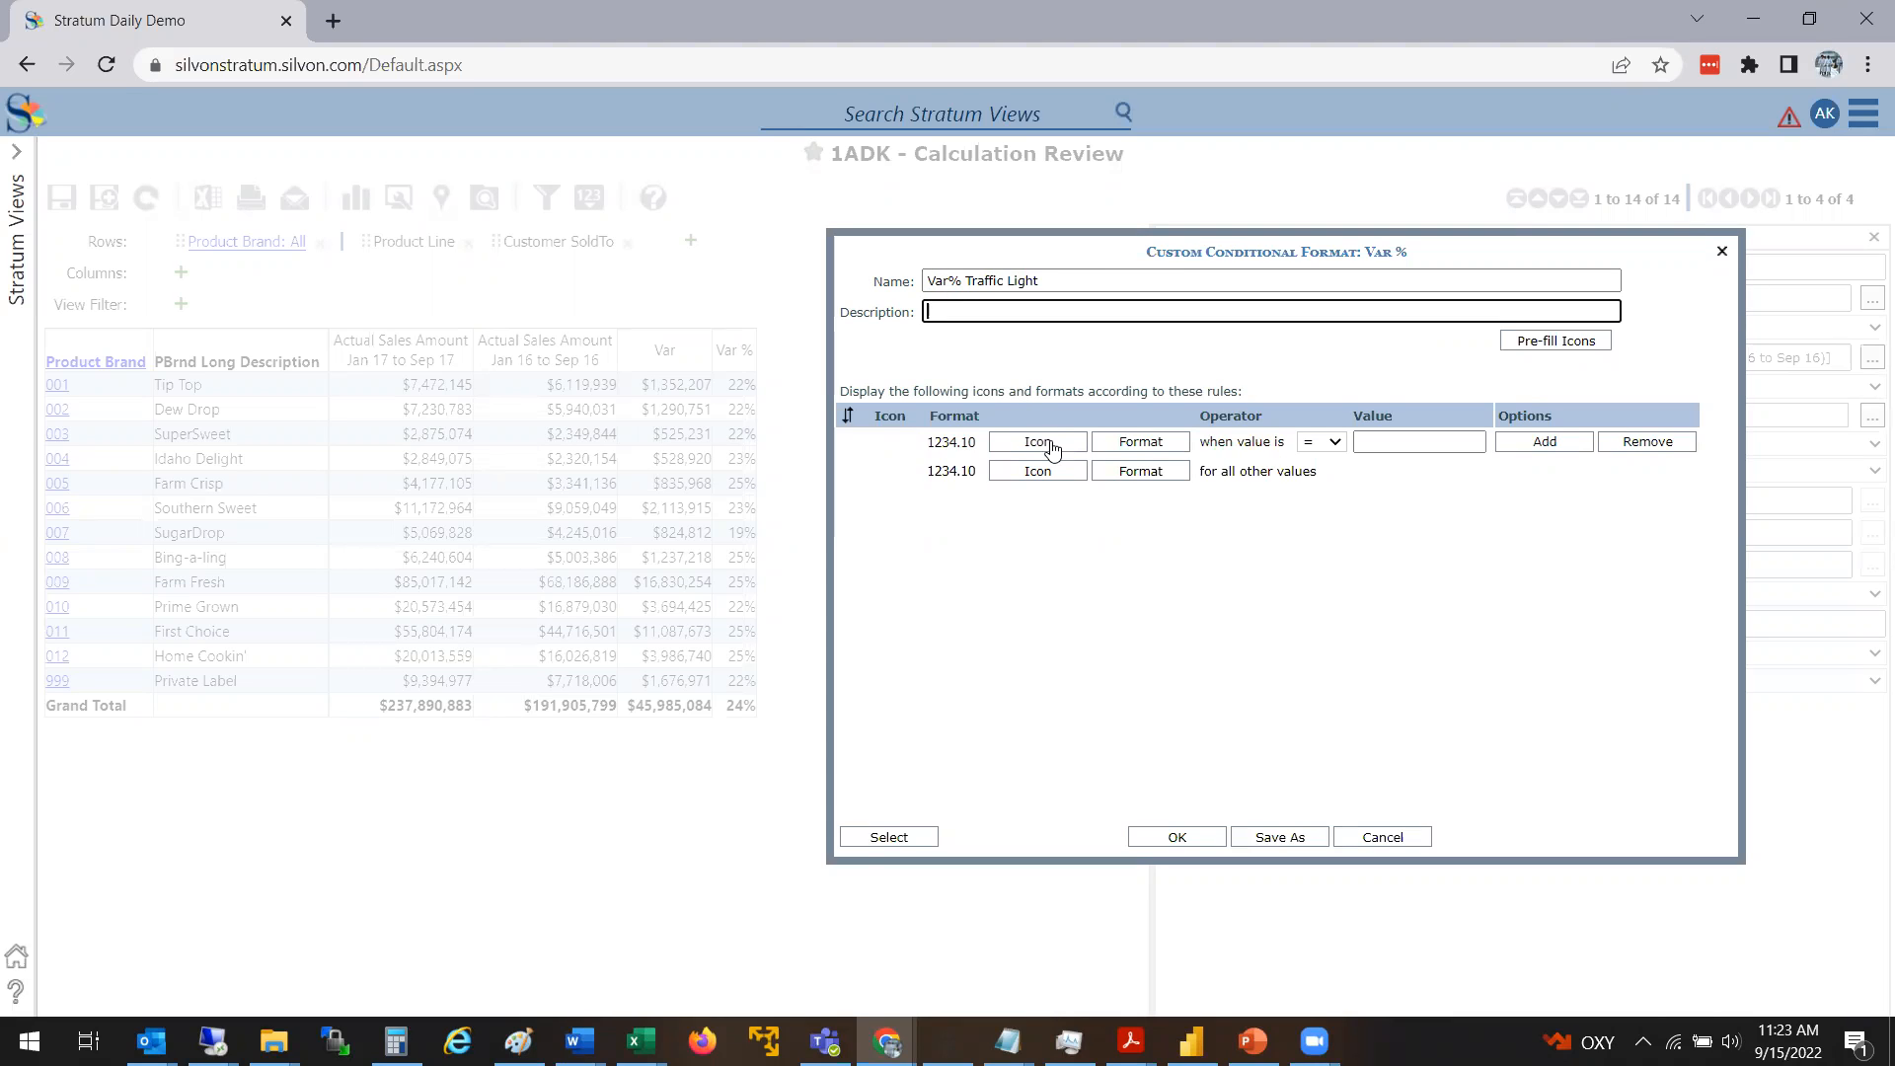
Override the default background color of the first rule's format with bright red
click(1159, 453)
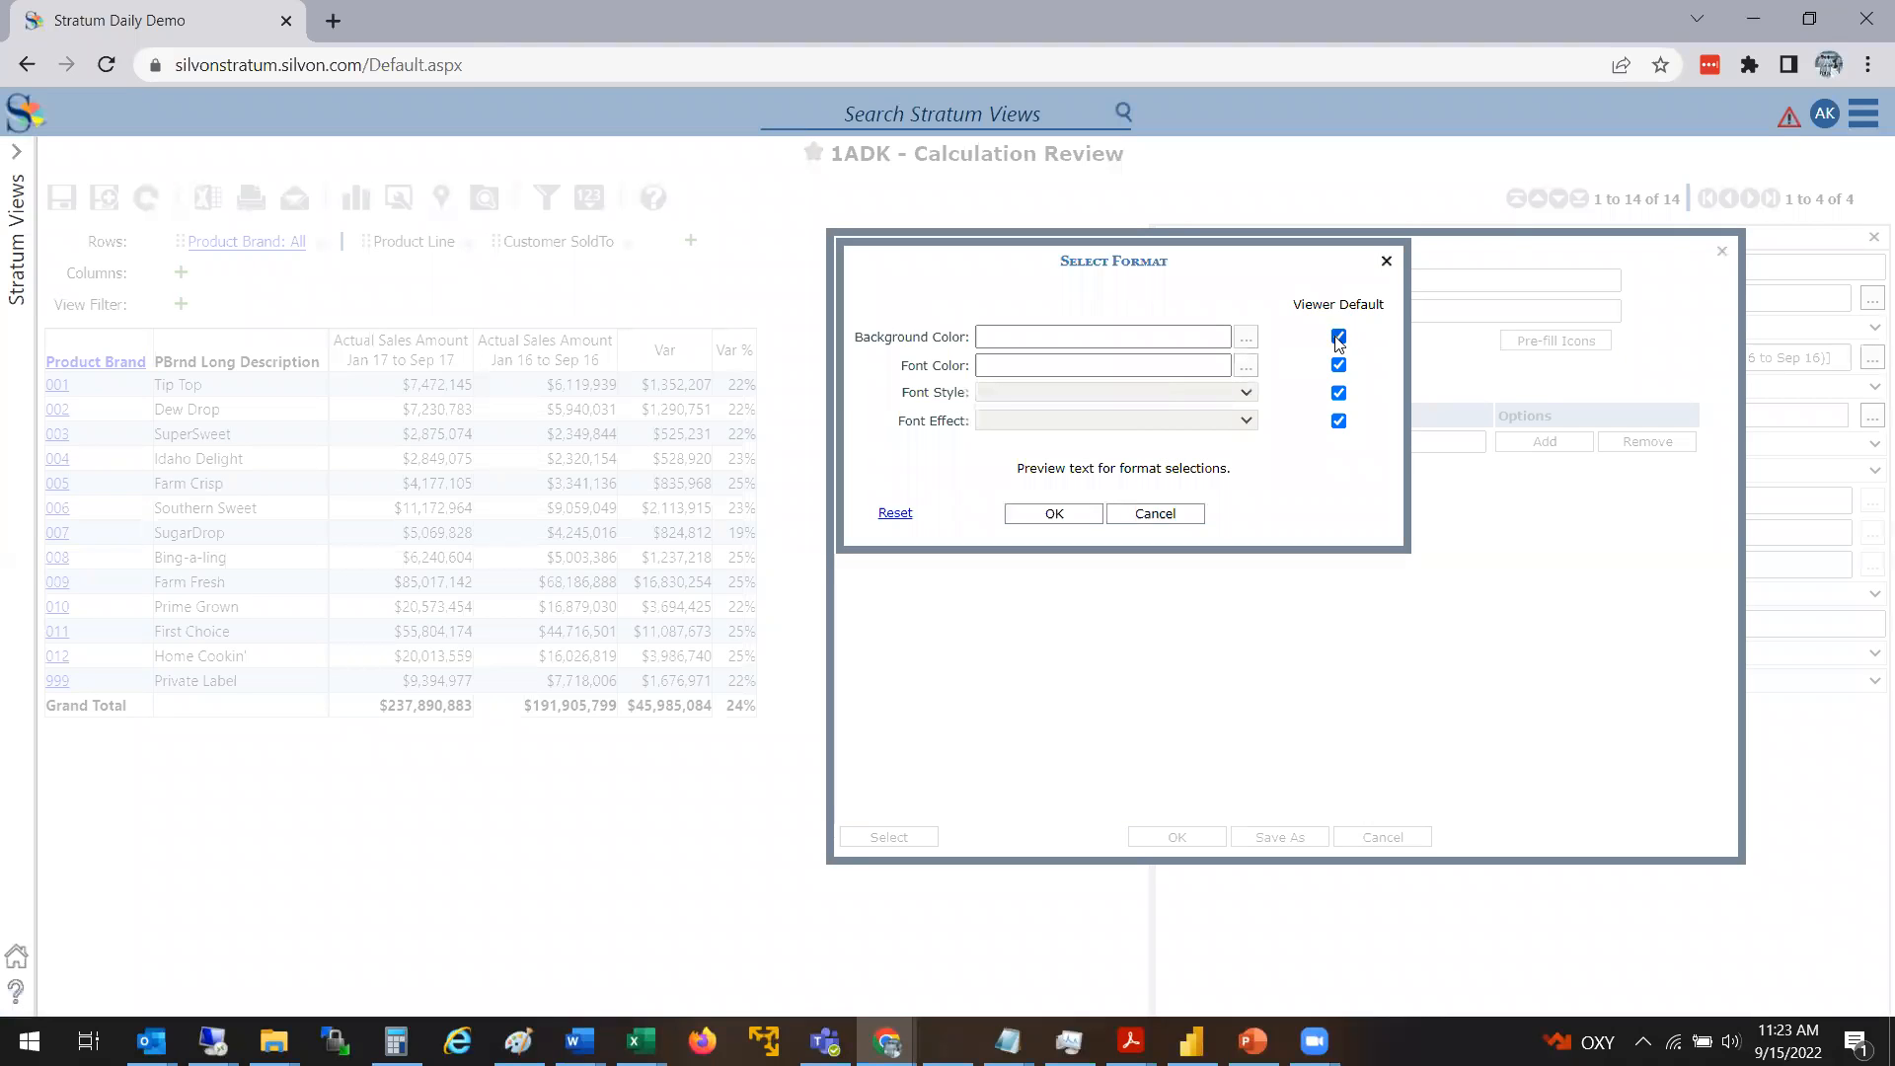
click(1339, 338)
click(1247, 338)
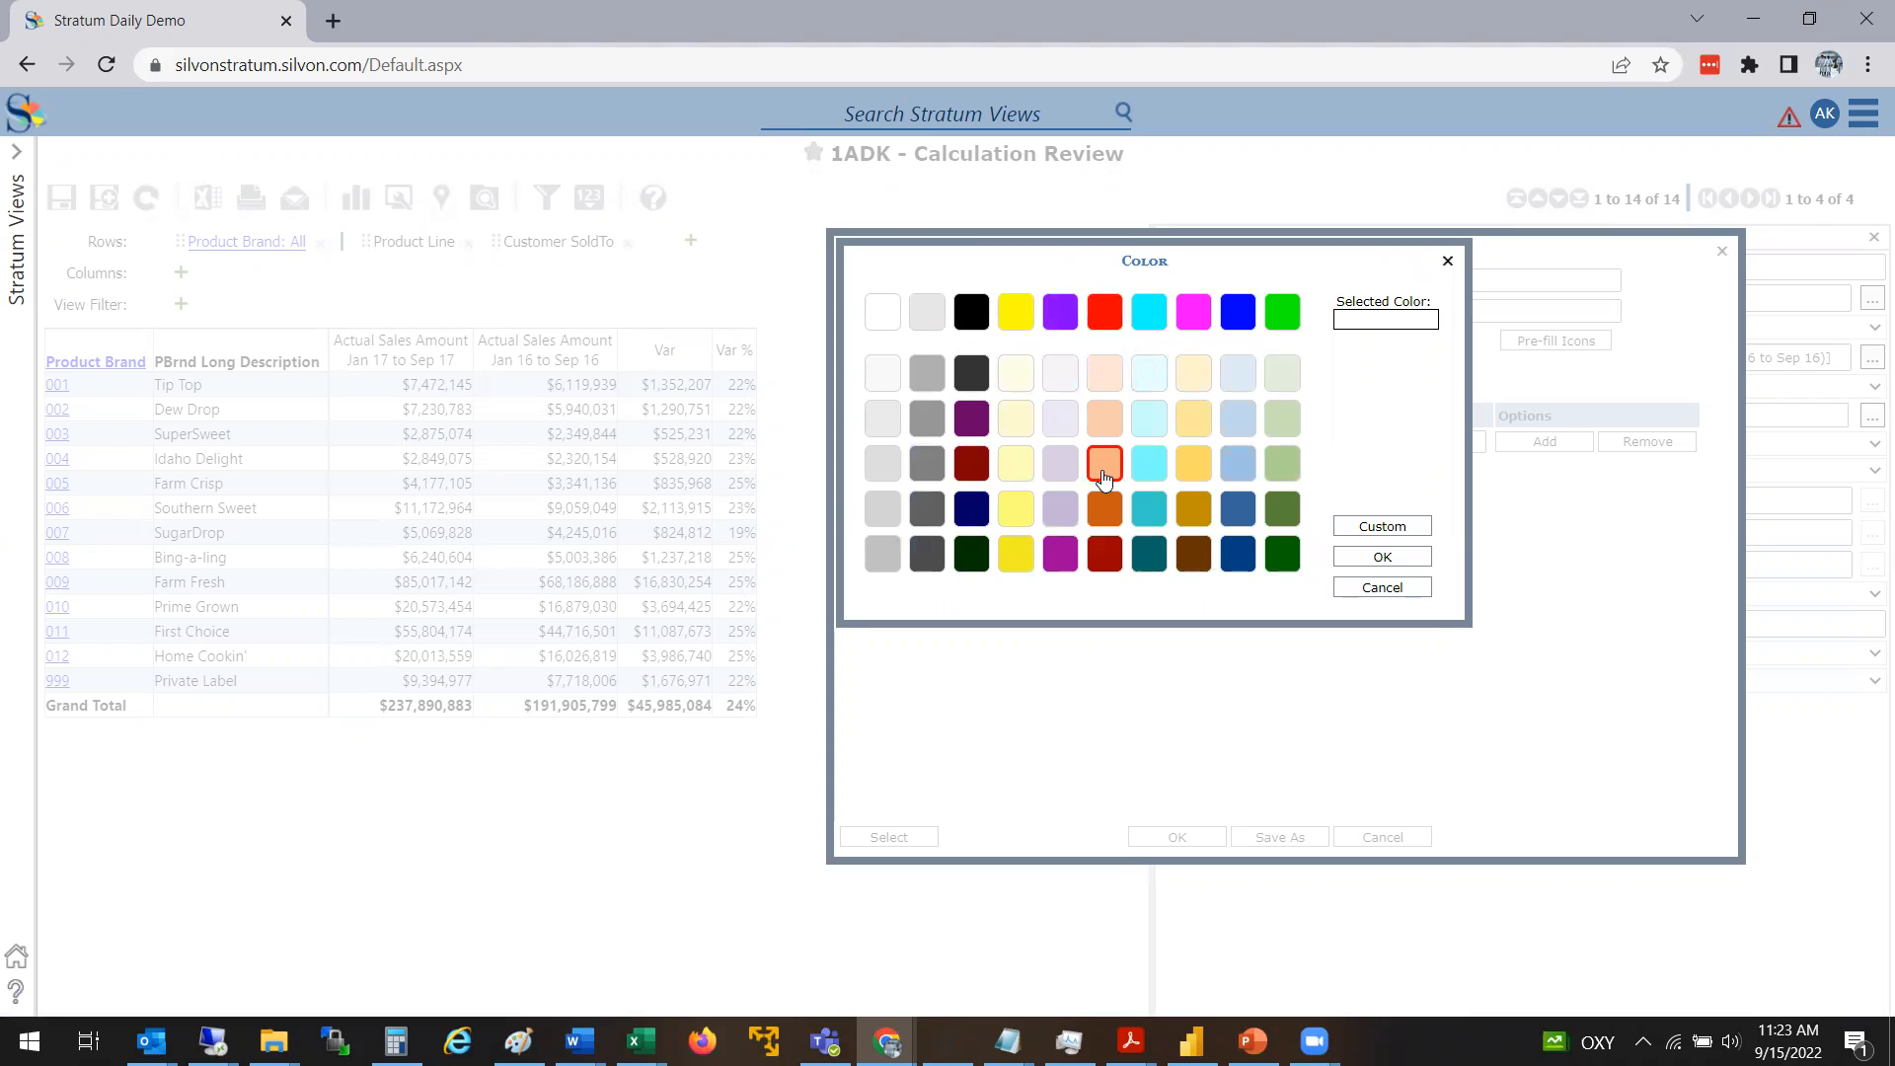
click(1098, 329)
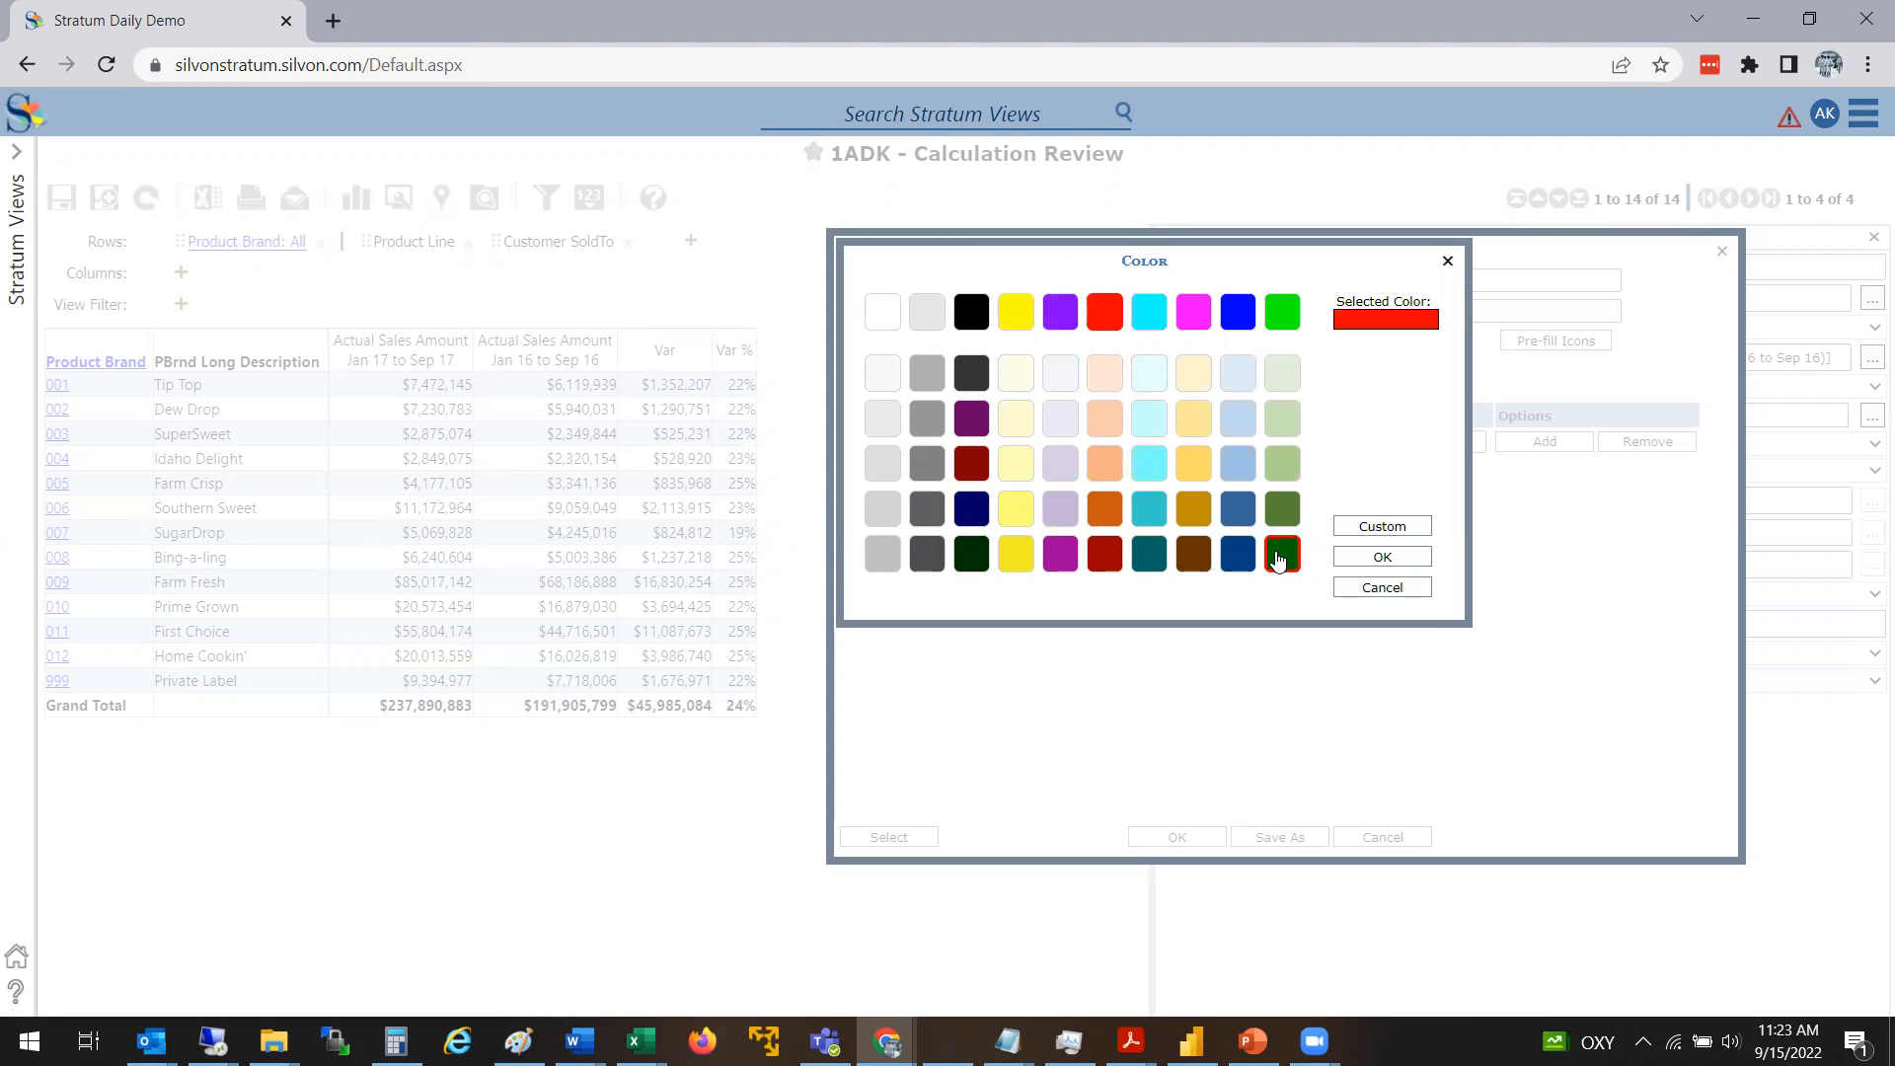
click(1383, 558)
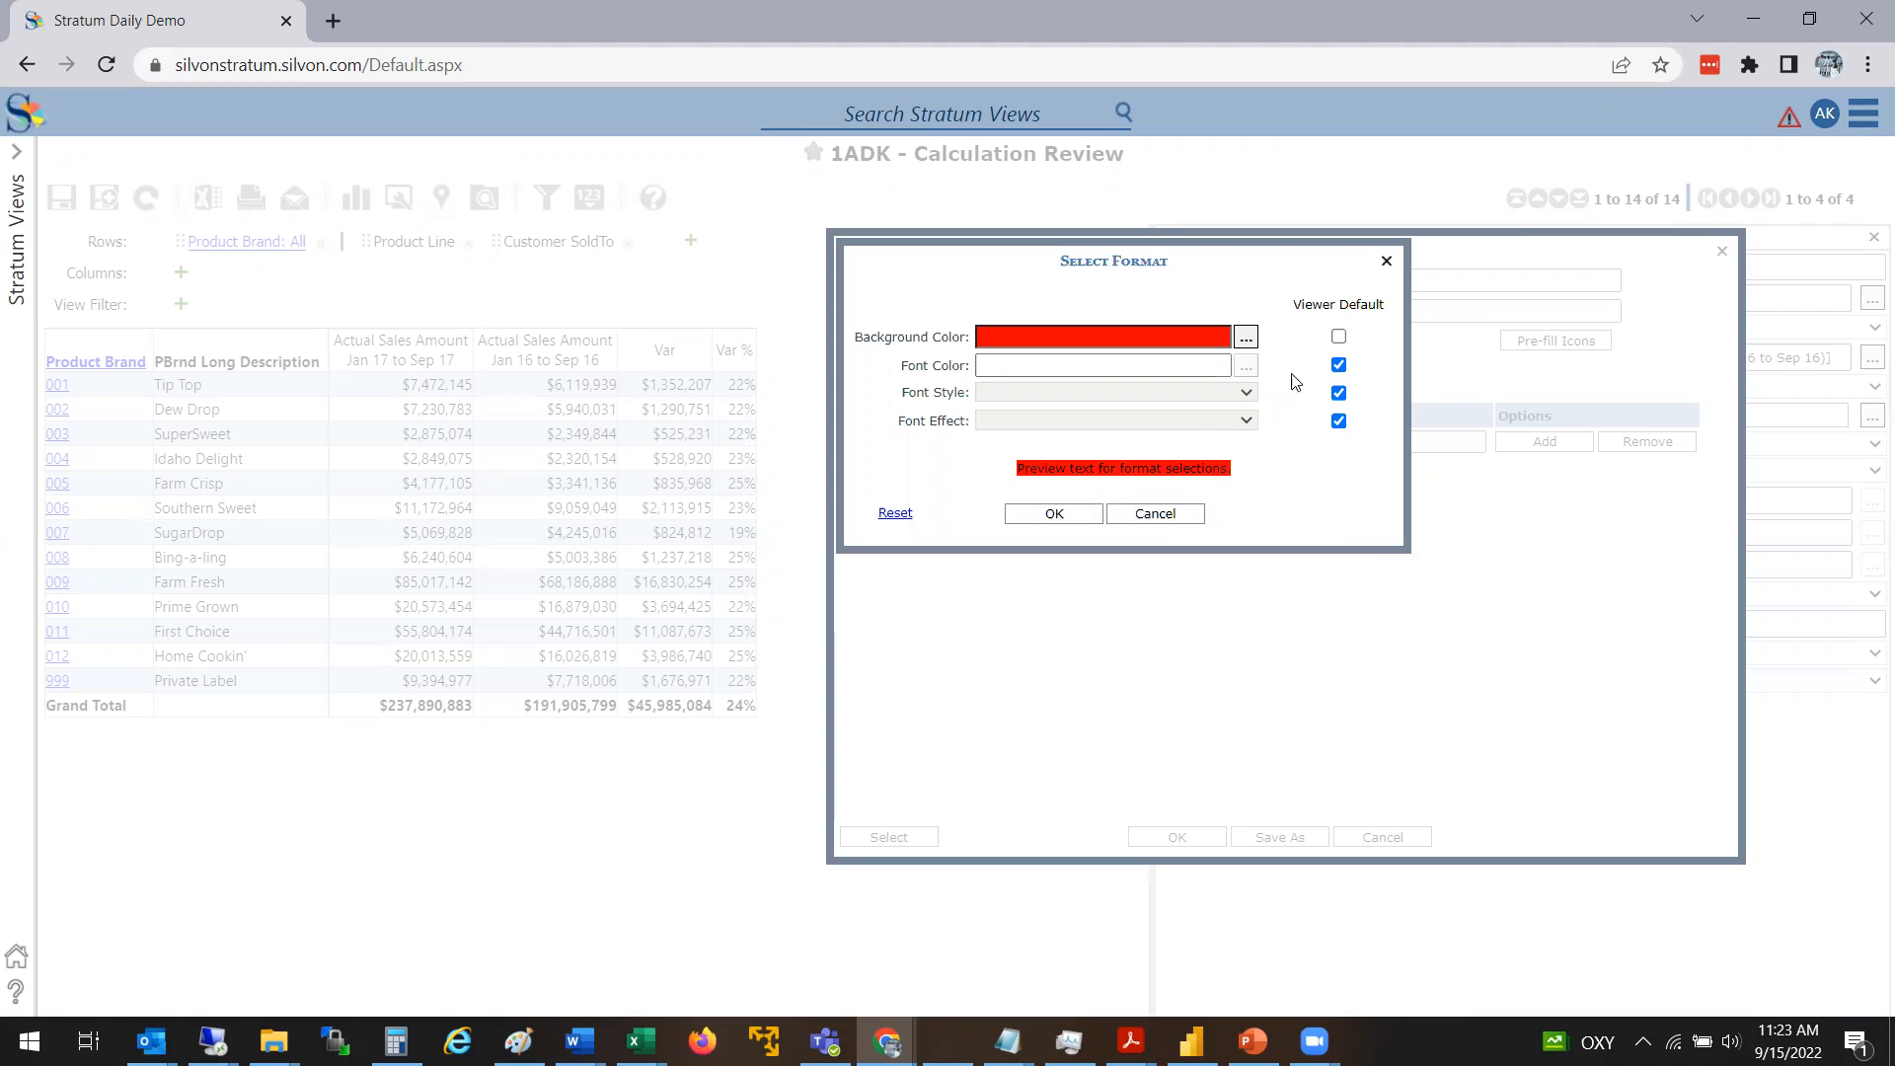
Override the default font color of the first rule with white and apply the format
click(1340, 368)
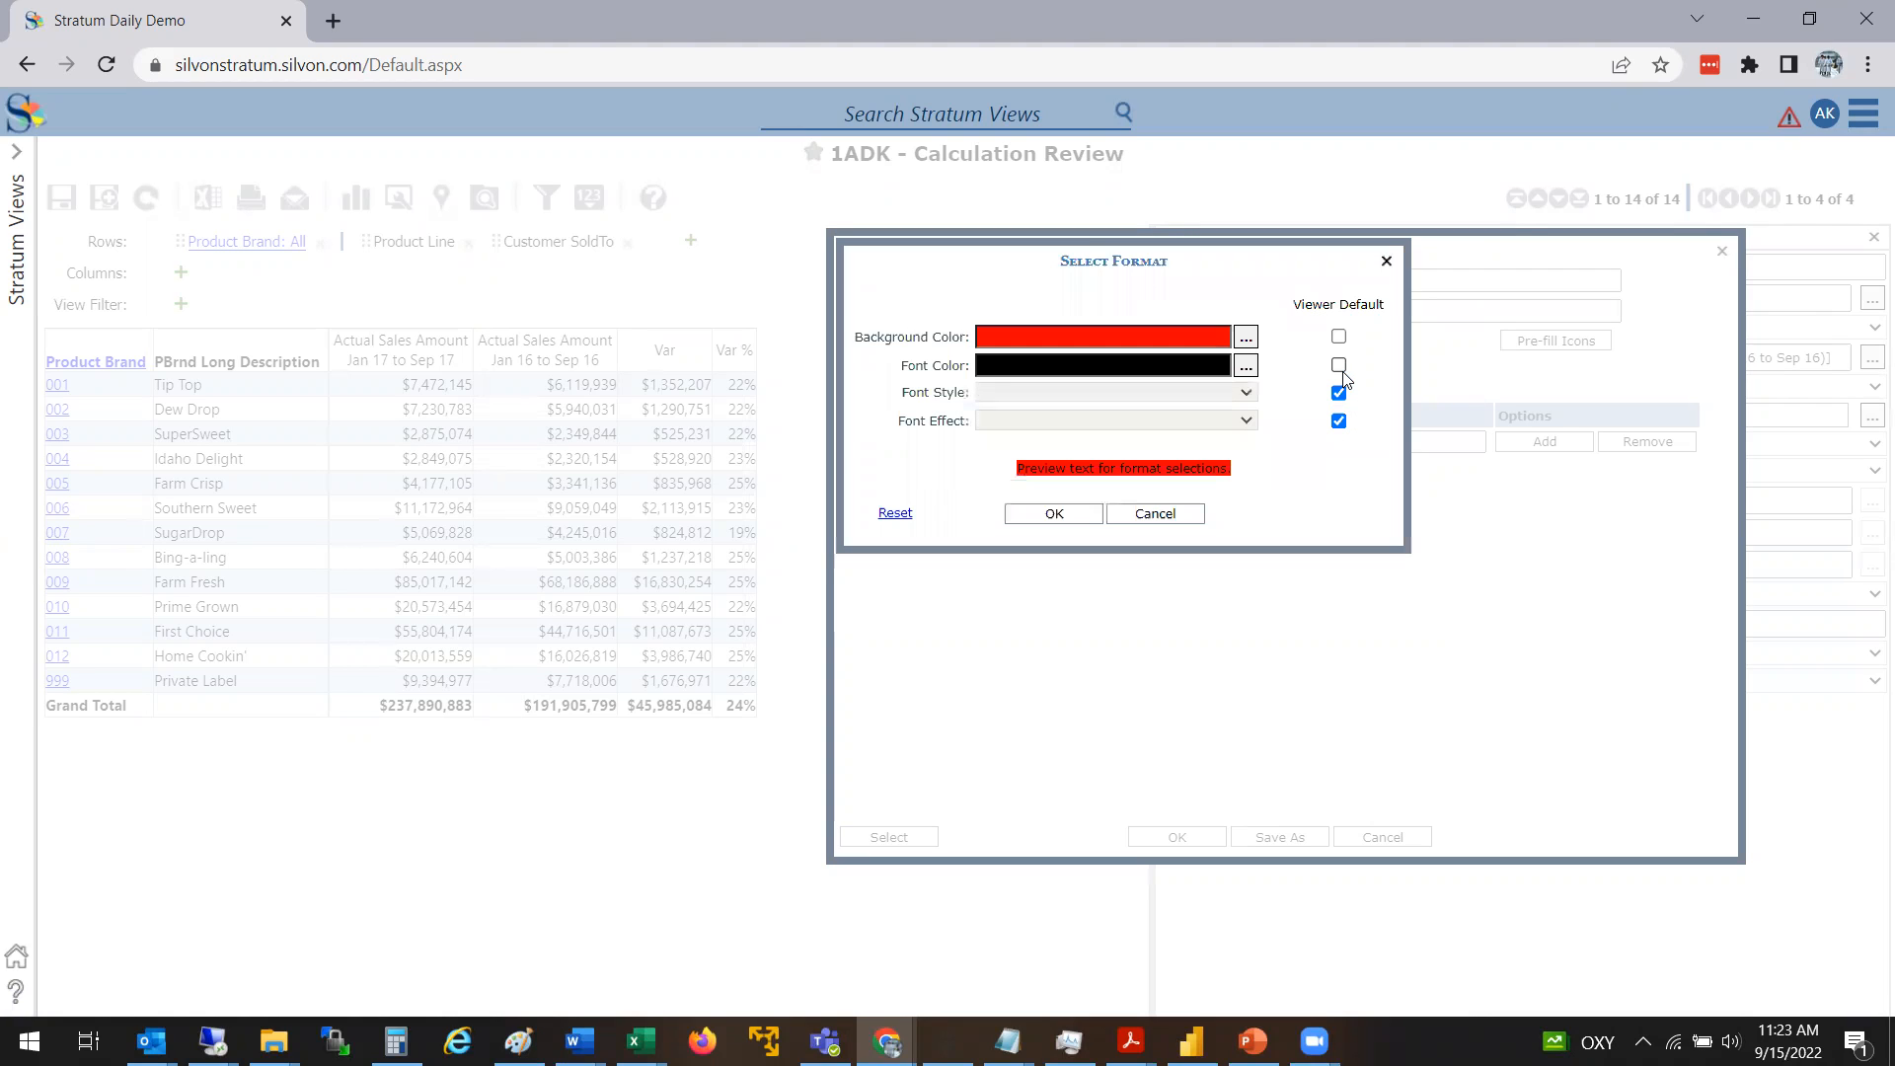
click(1245, 366)
click(882, 318)
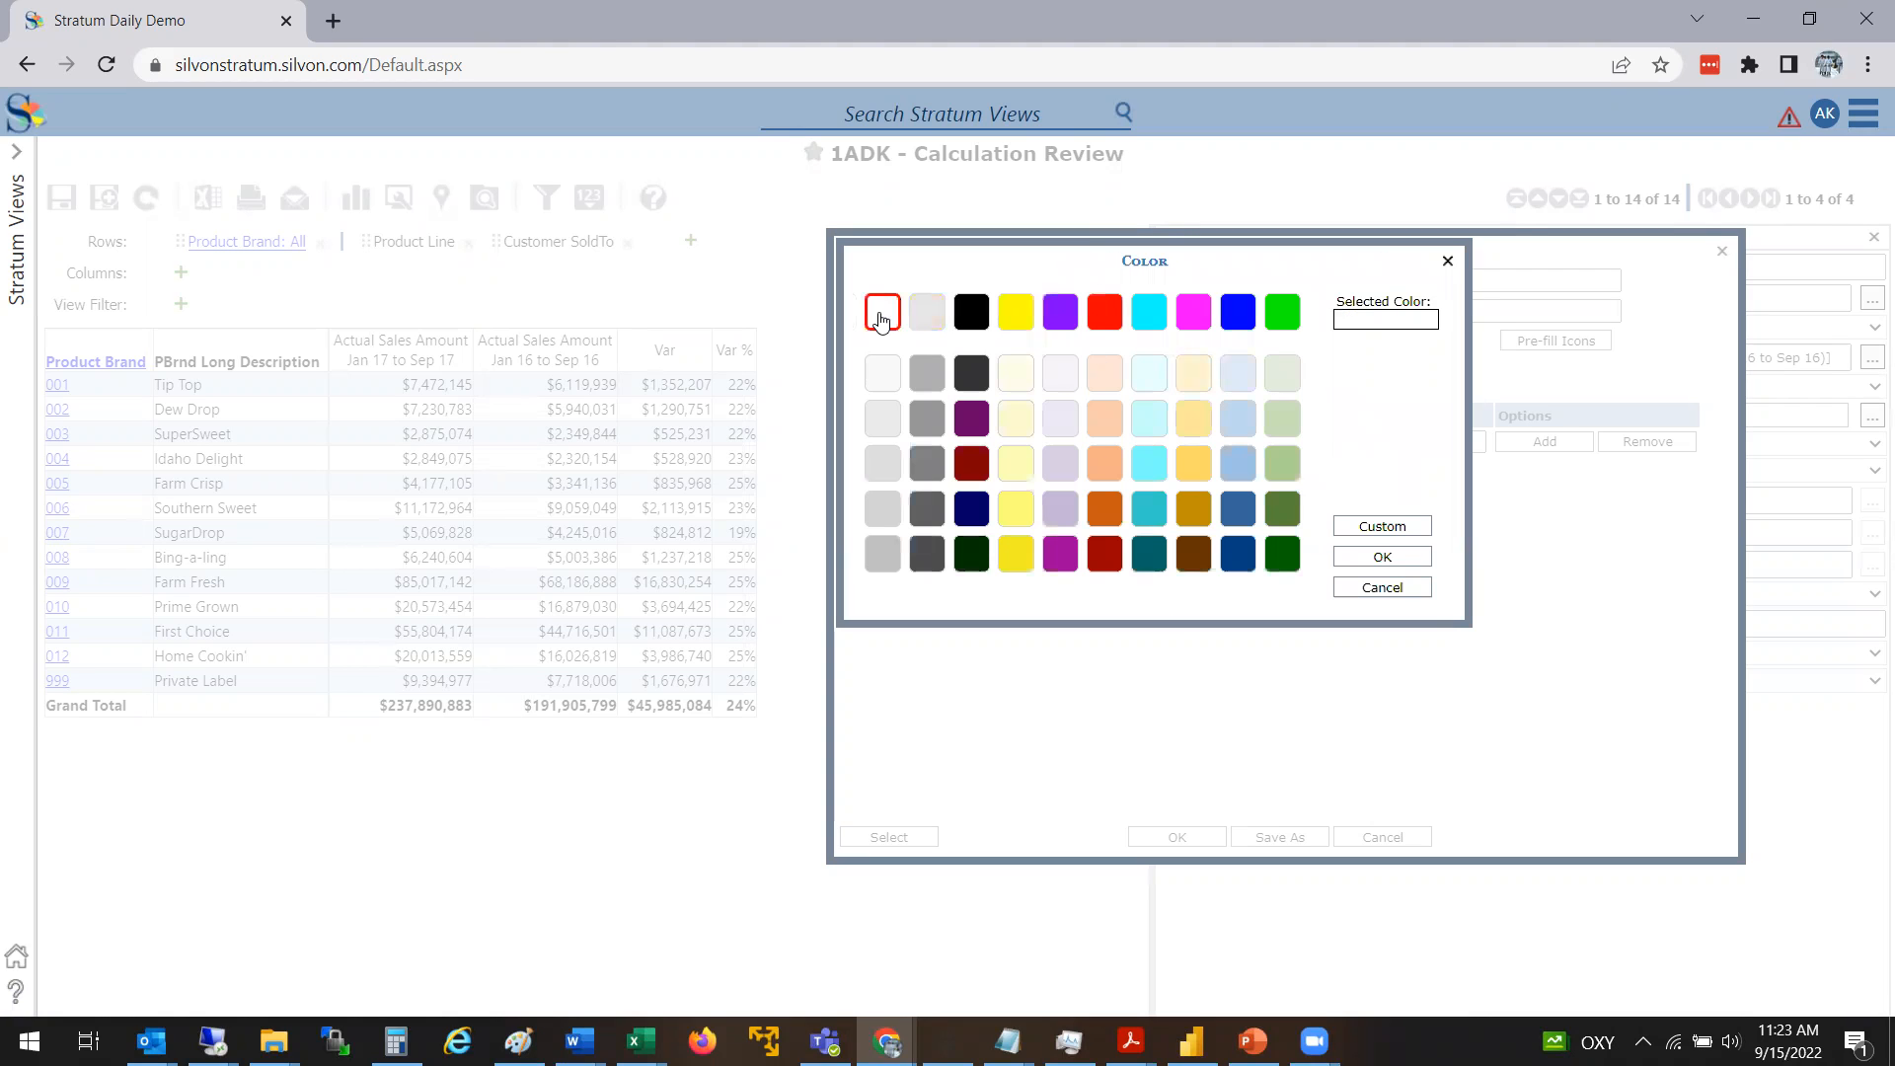
click(1382, 557)
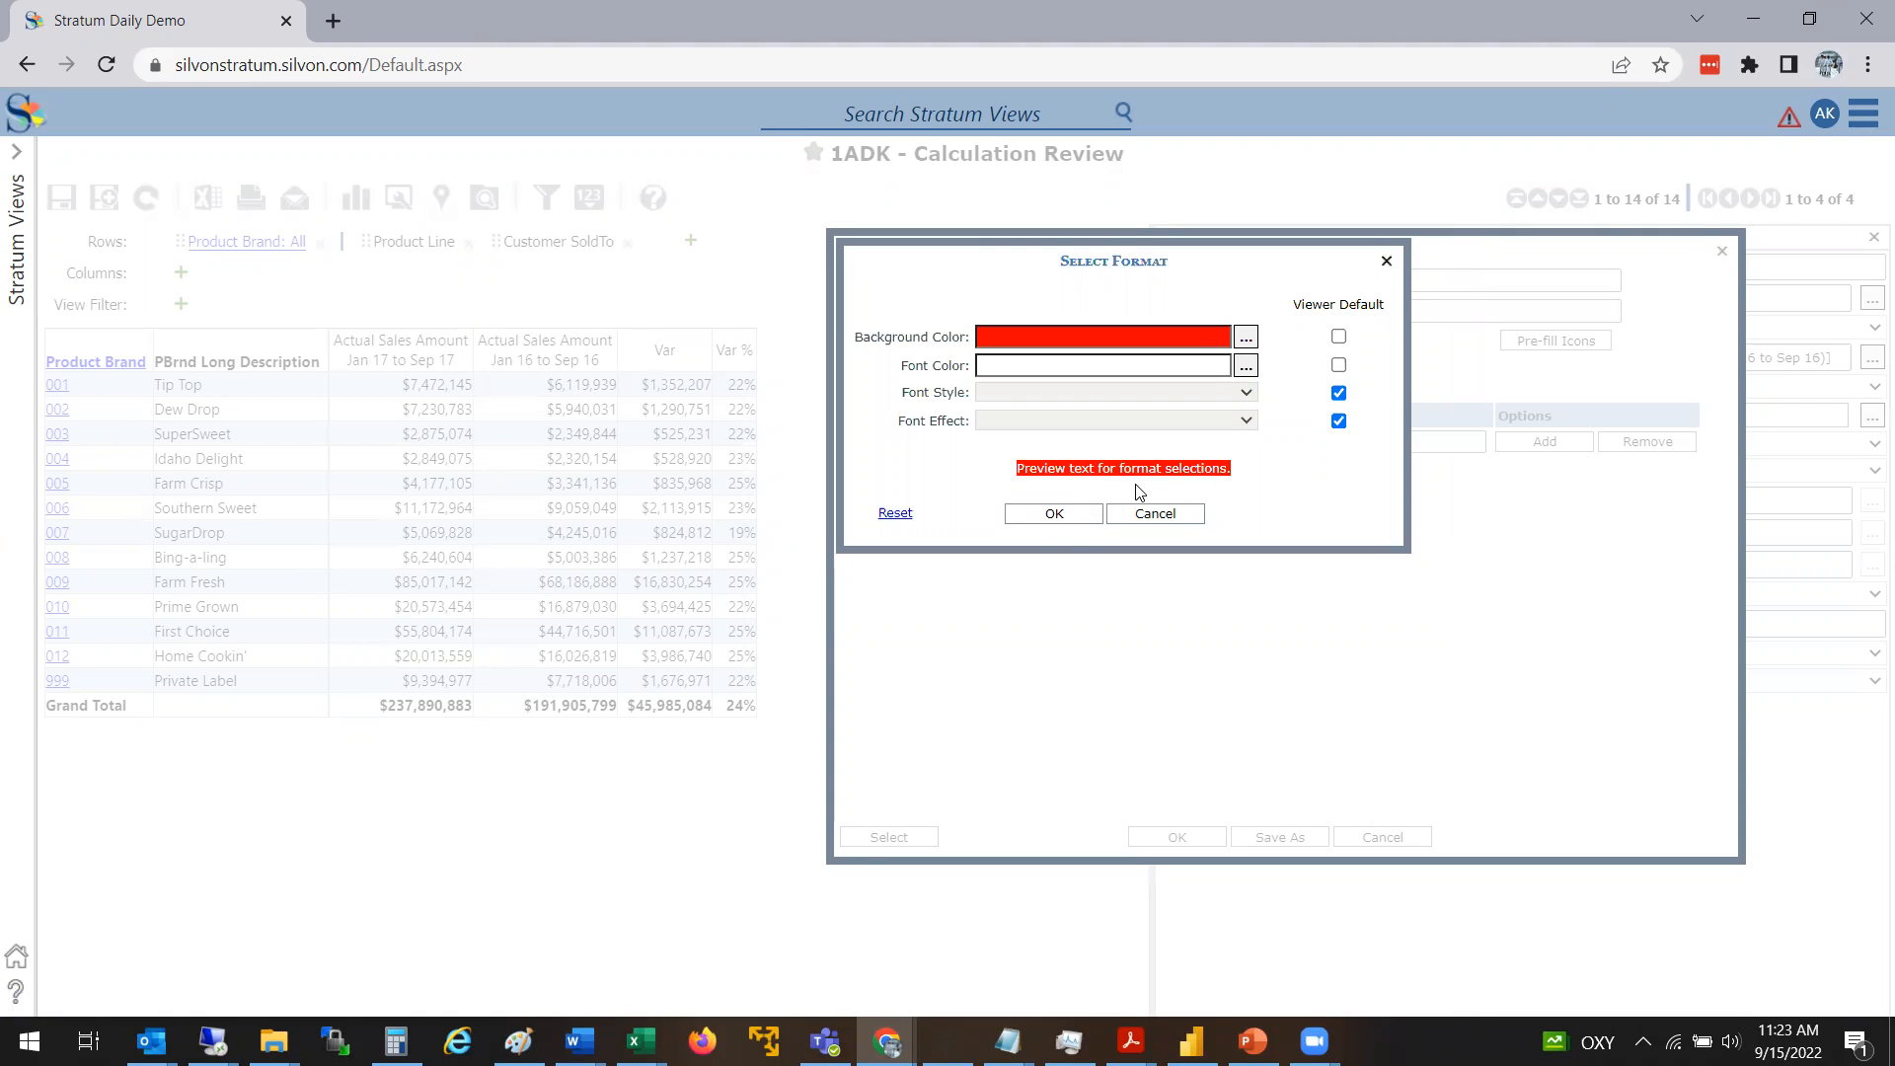
click(1078, 518)
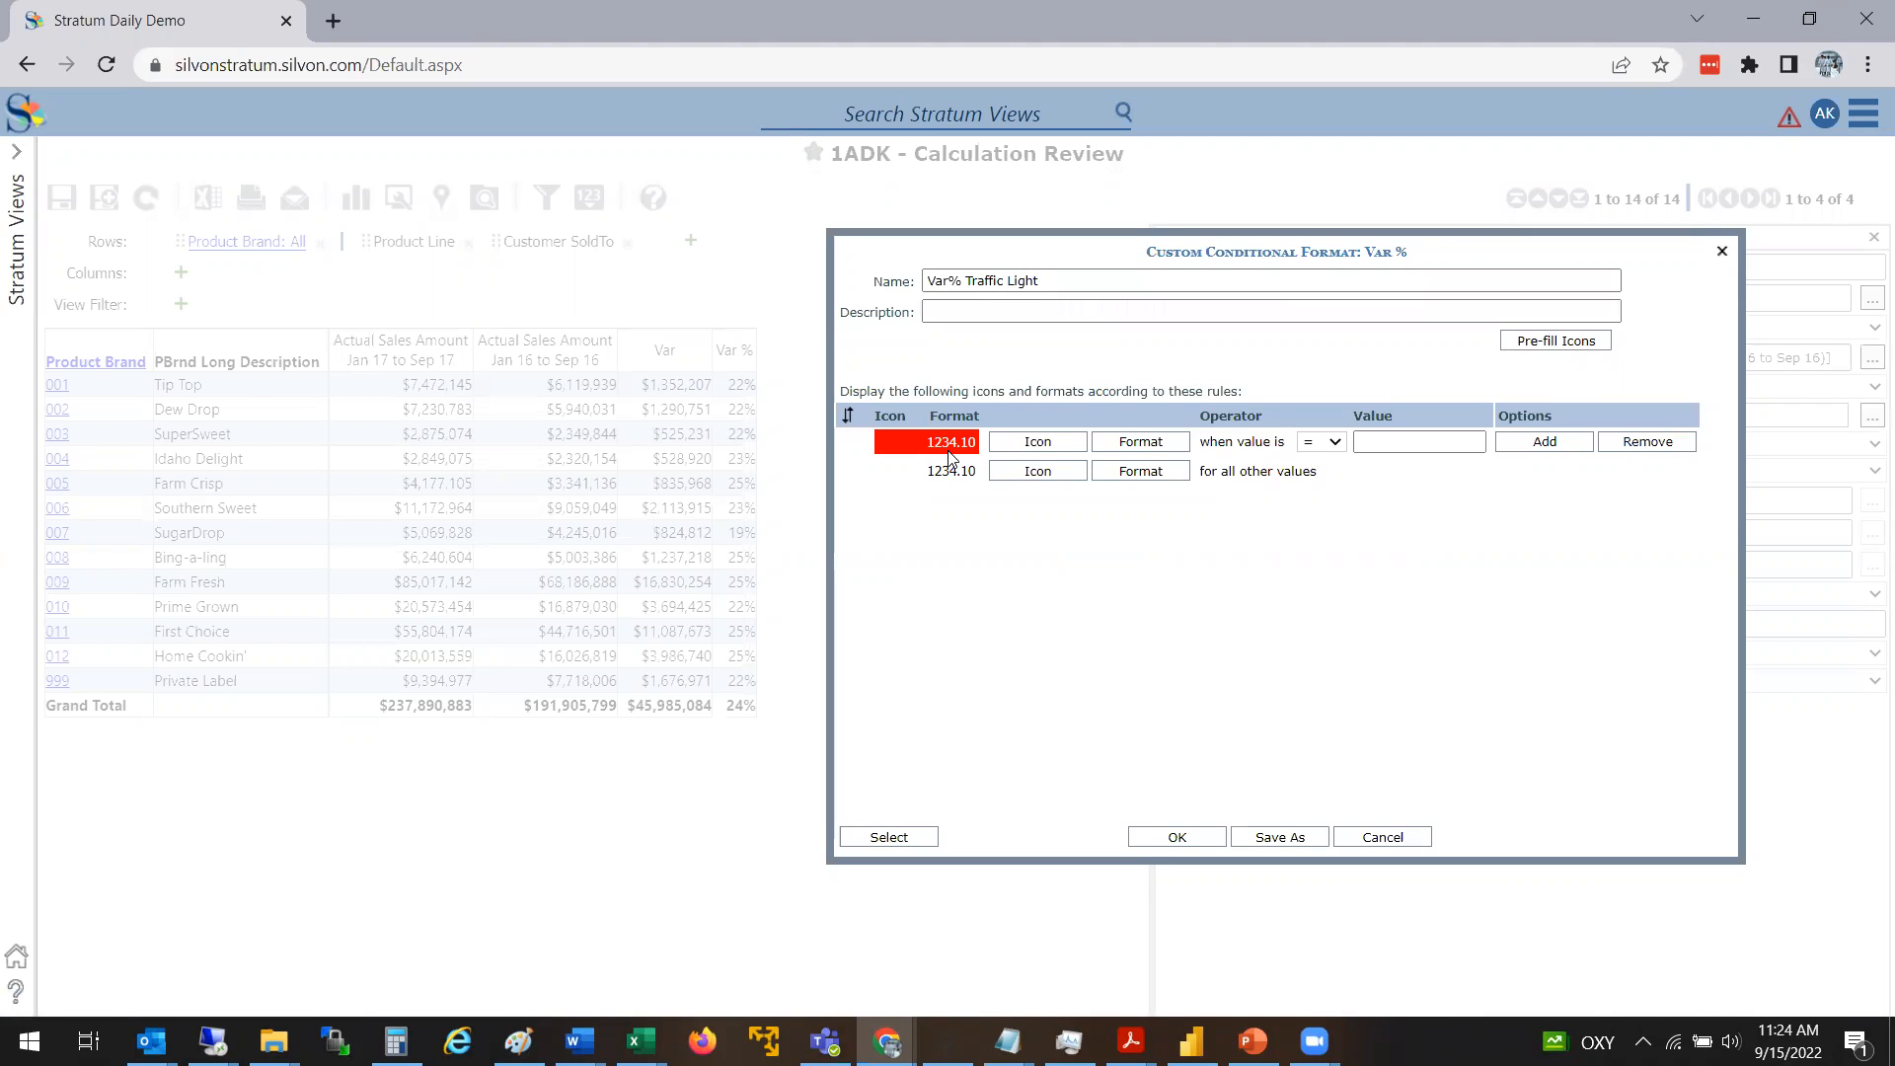
Set the first rule's condition to values less than .2
click(1340, 444)
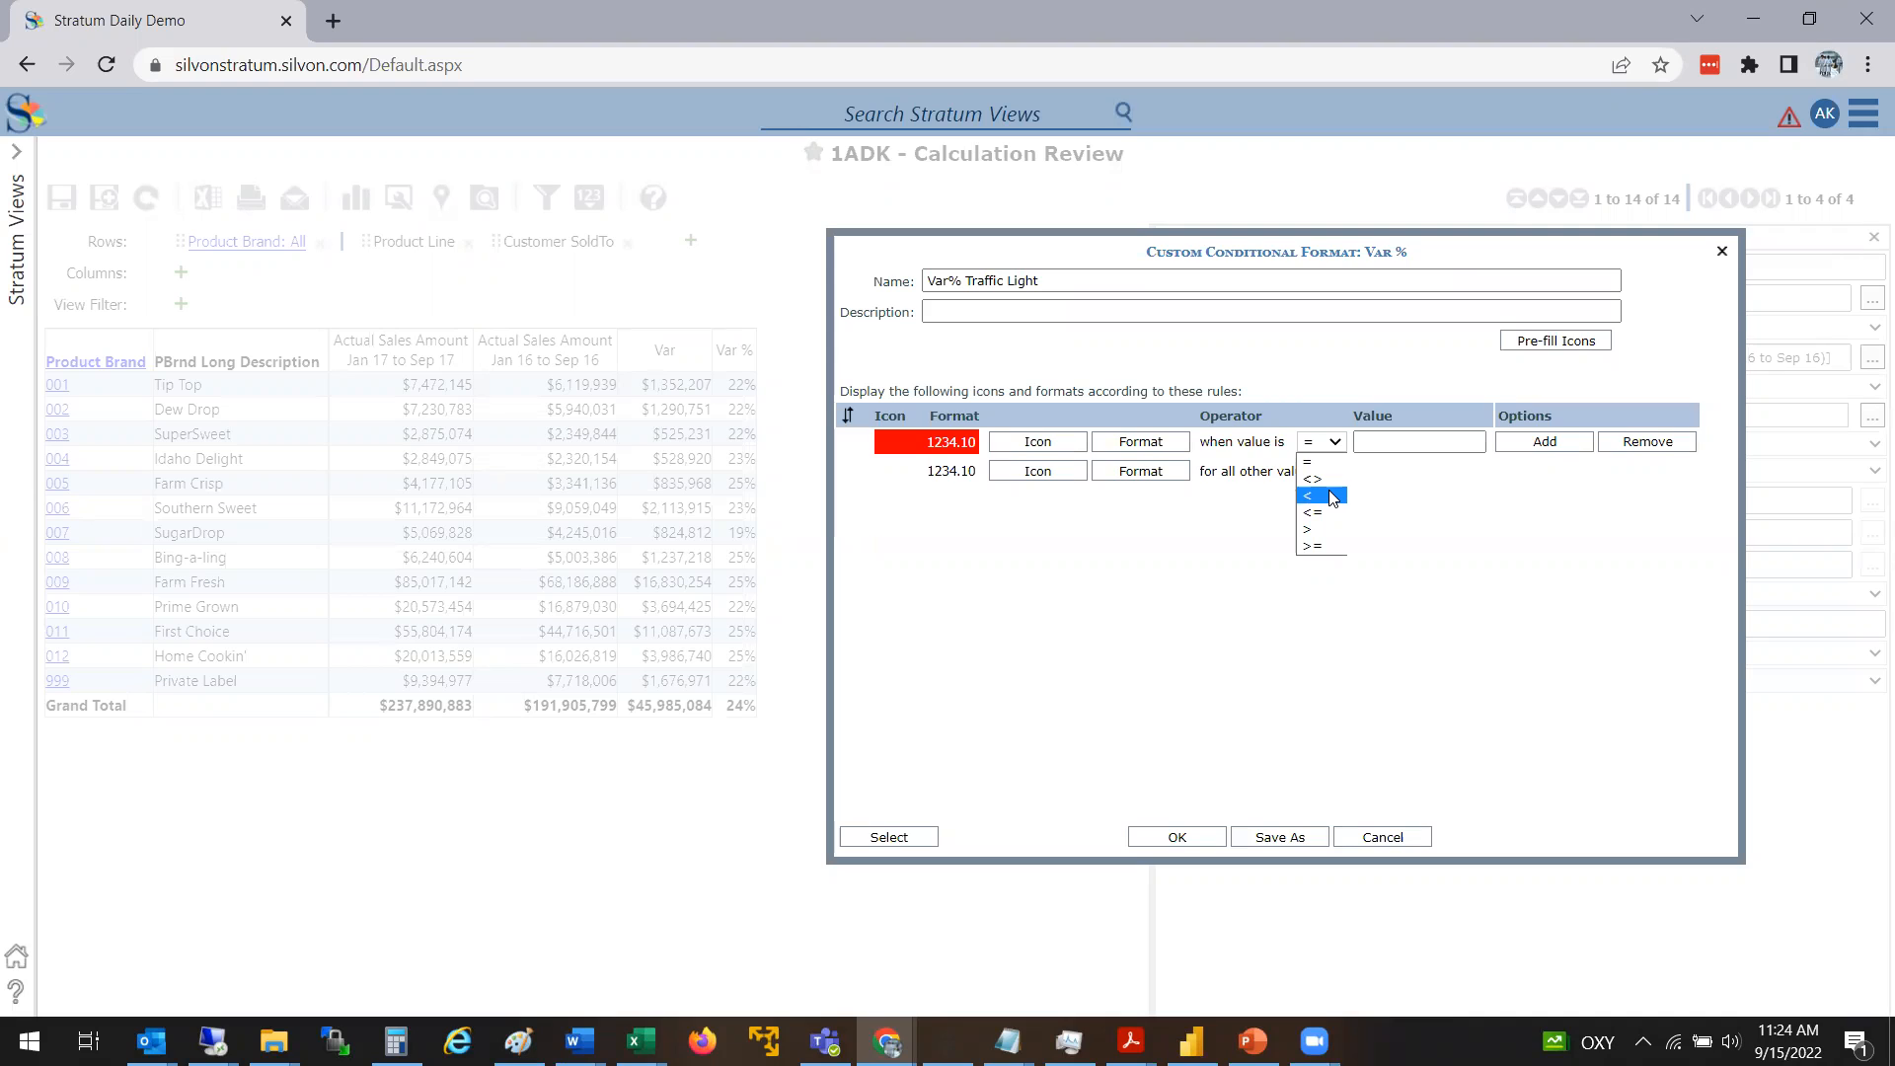
click(1331, 496)
click(1405, 442)
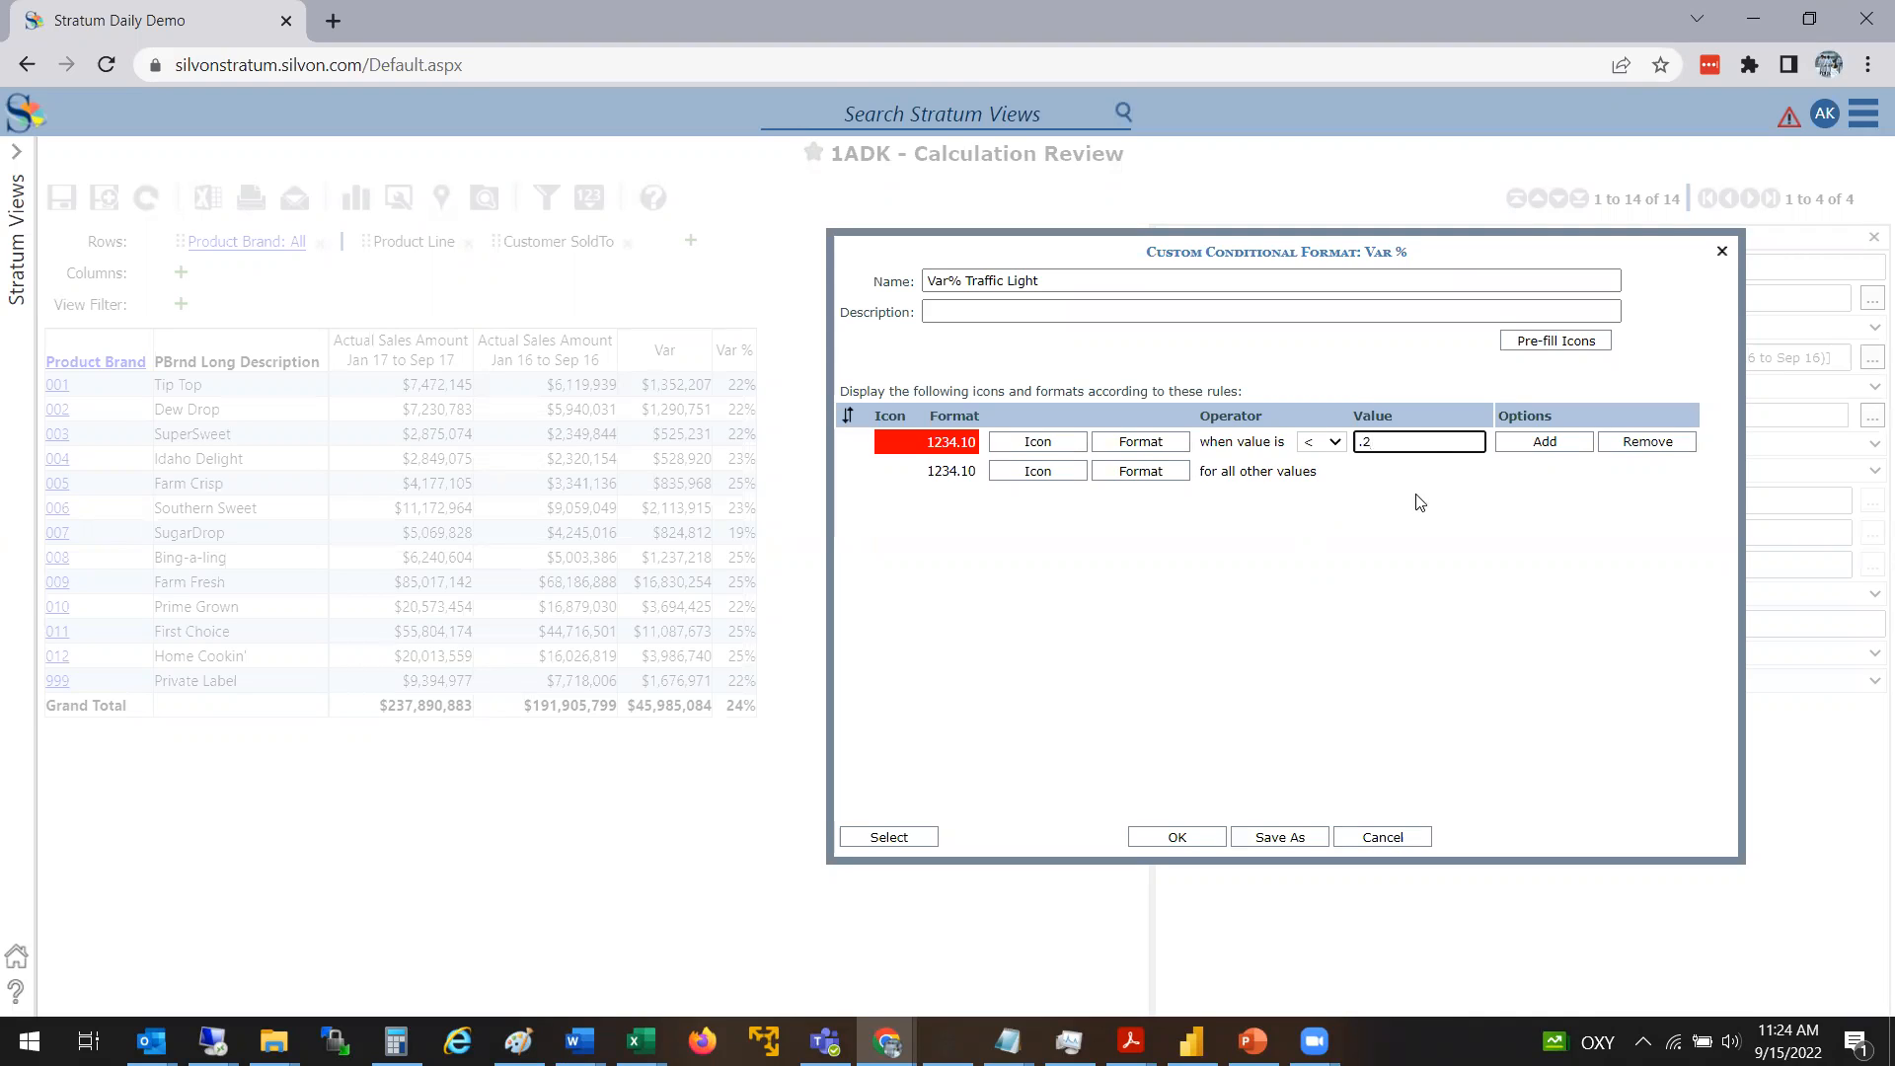
Add a second rule to the conditional format and change the first rule's background color to olive green
click(1545, 443)
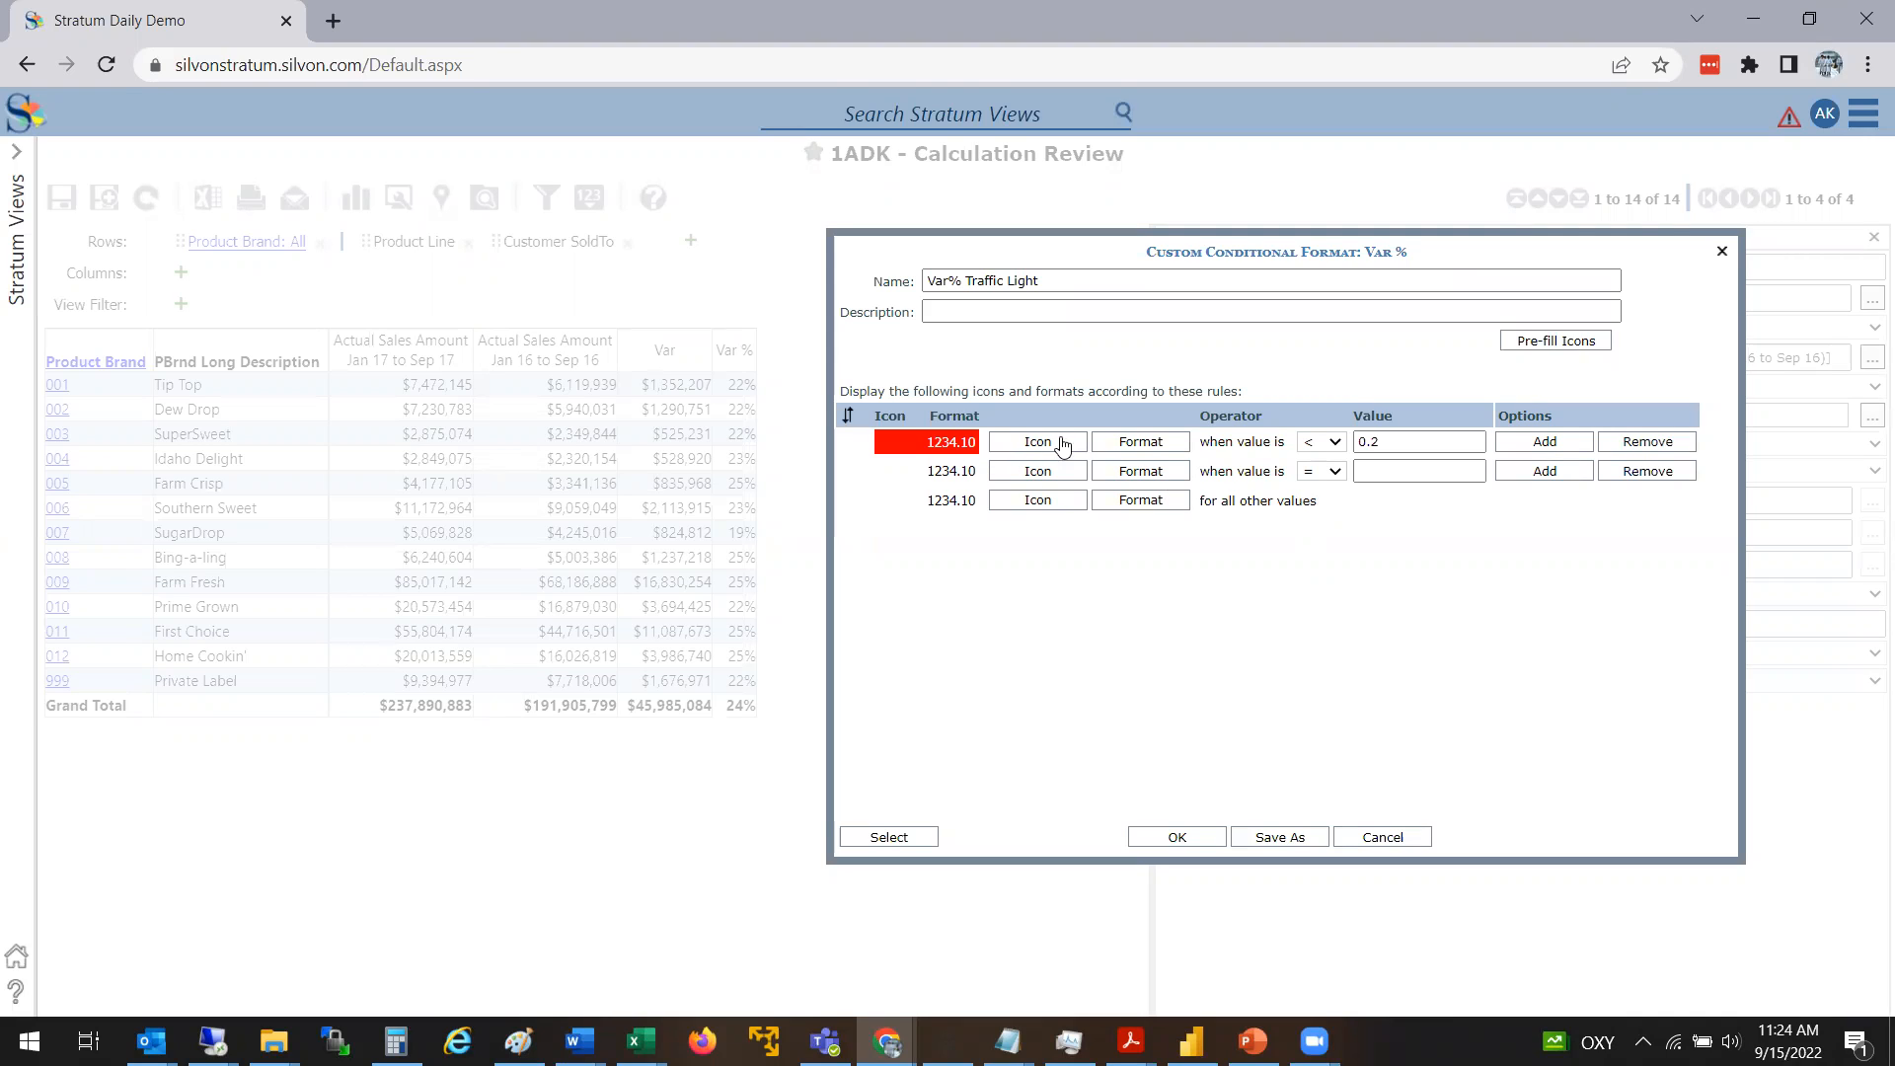
click(1144, 444)
click(1246, 336)
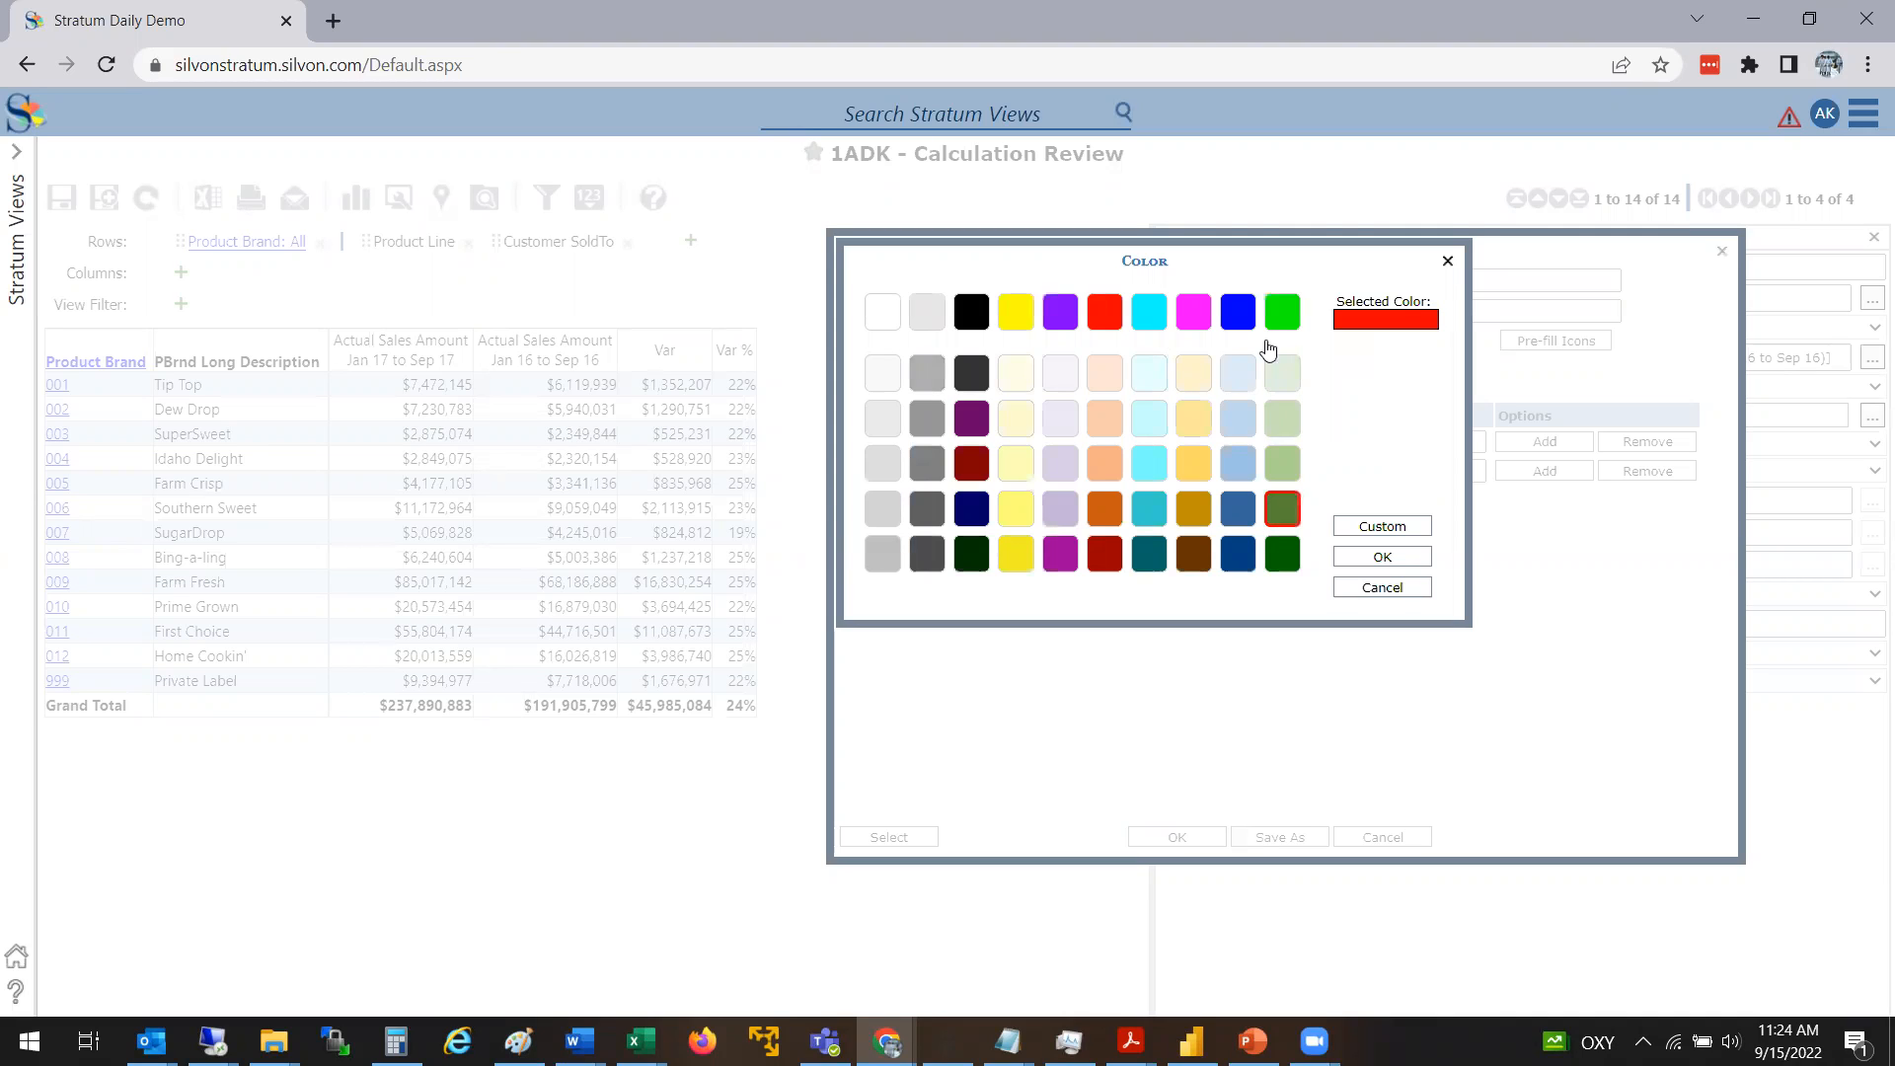
click(1282, 508)
click(1383, 558)
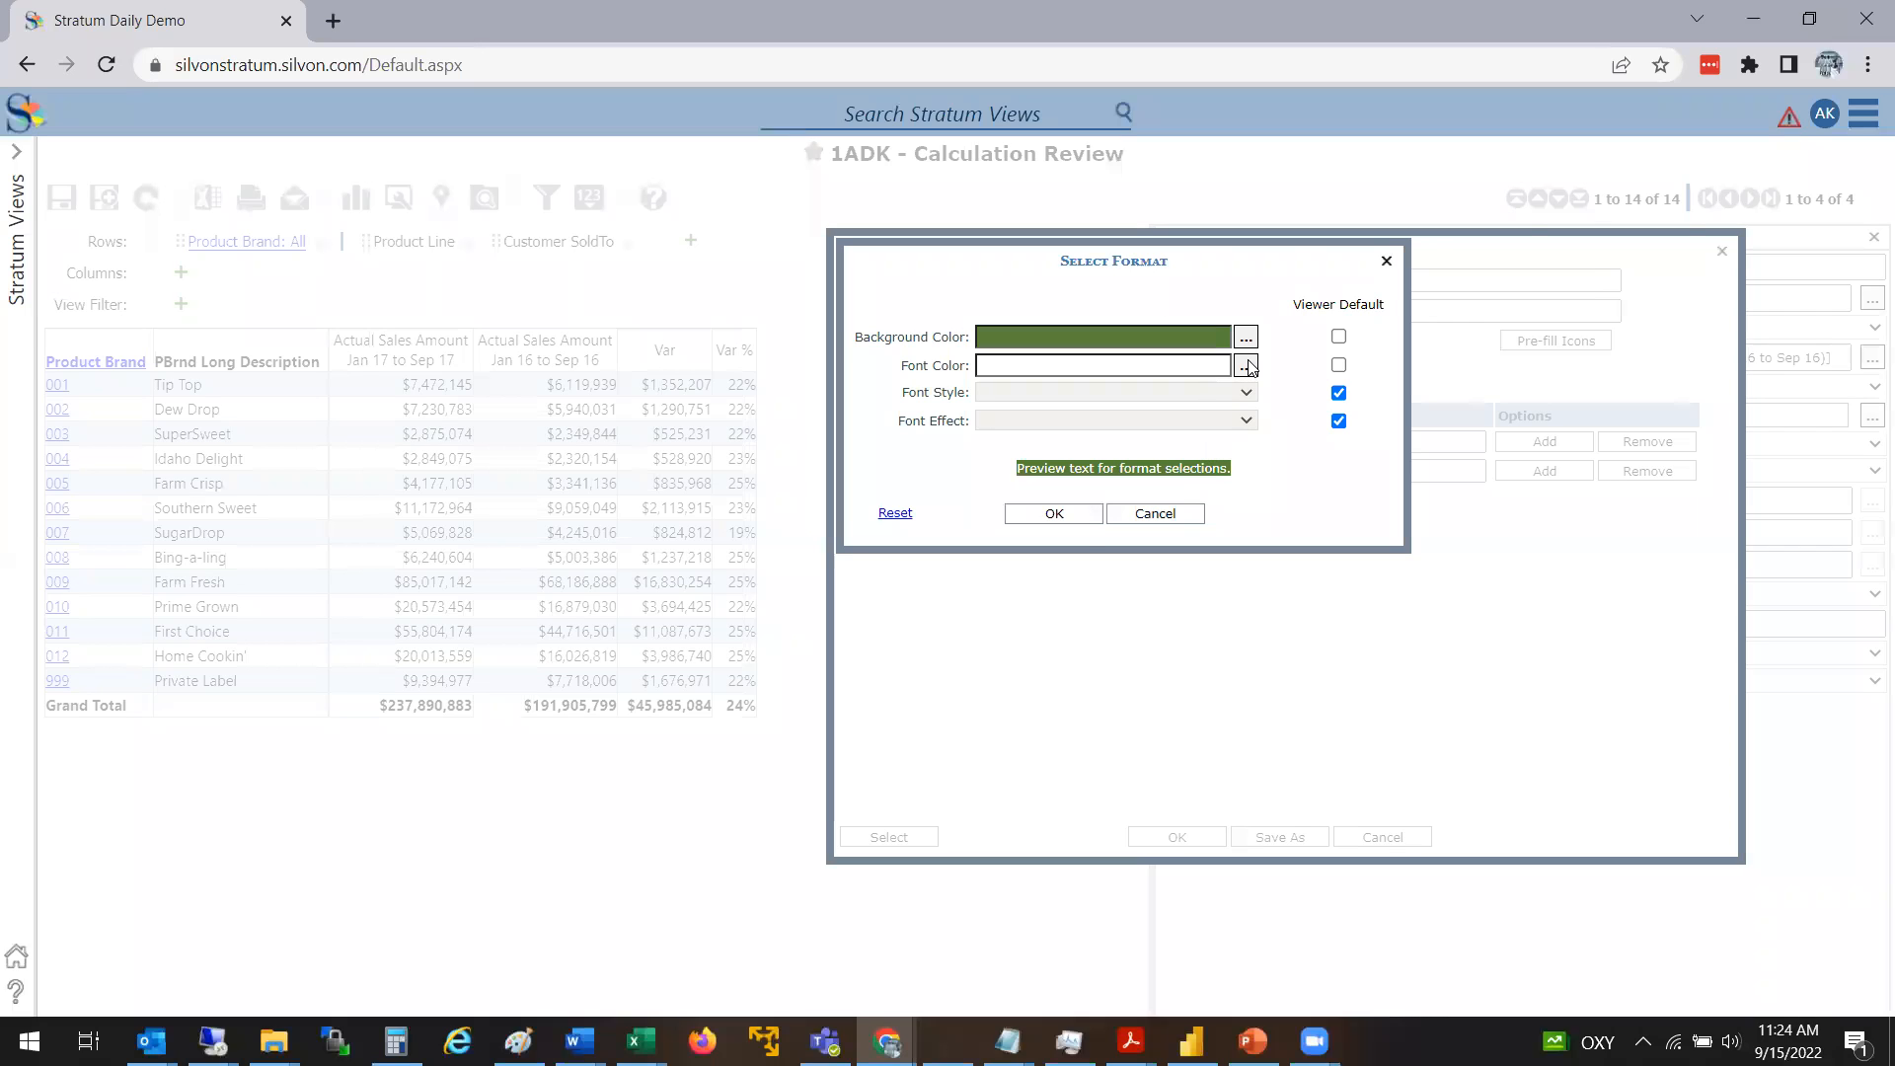
click(1087, 514)
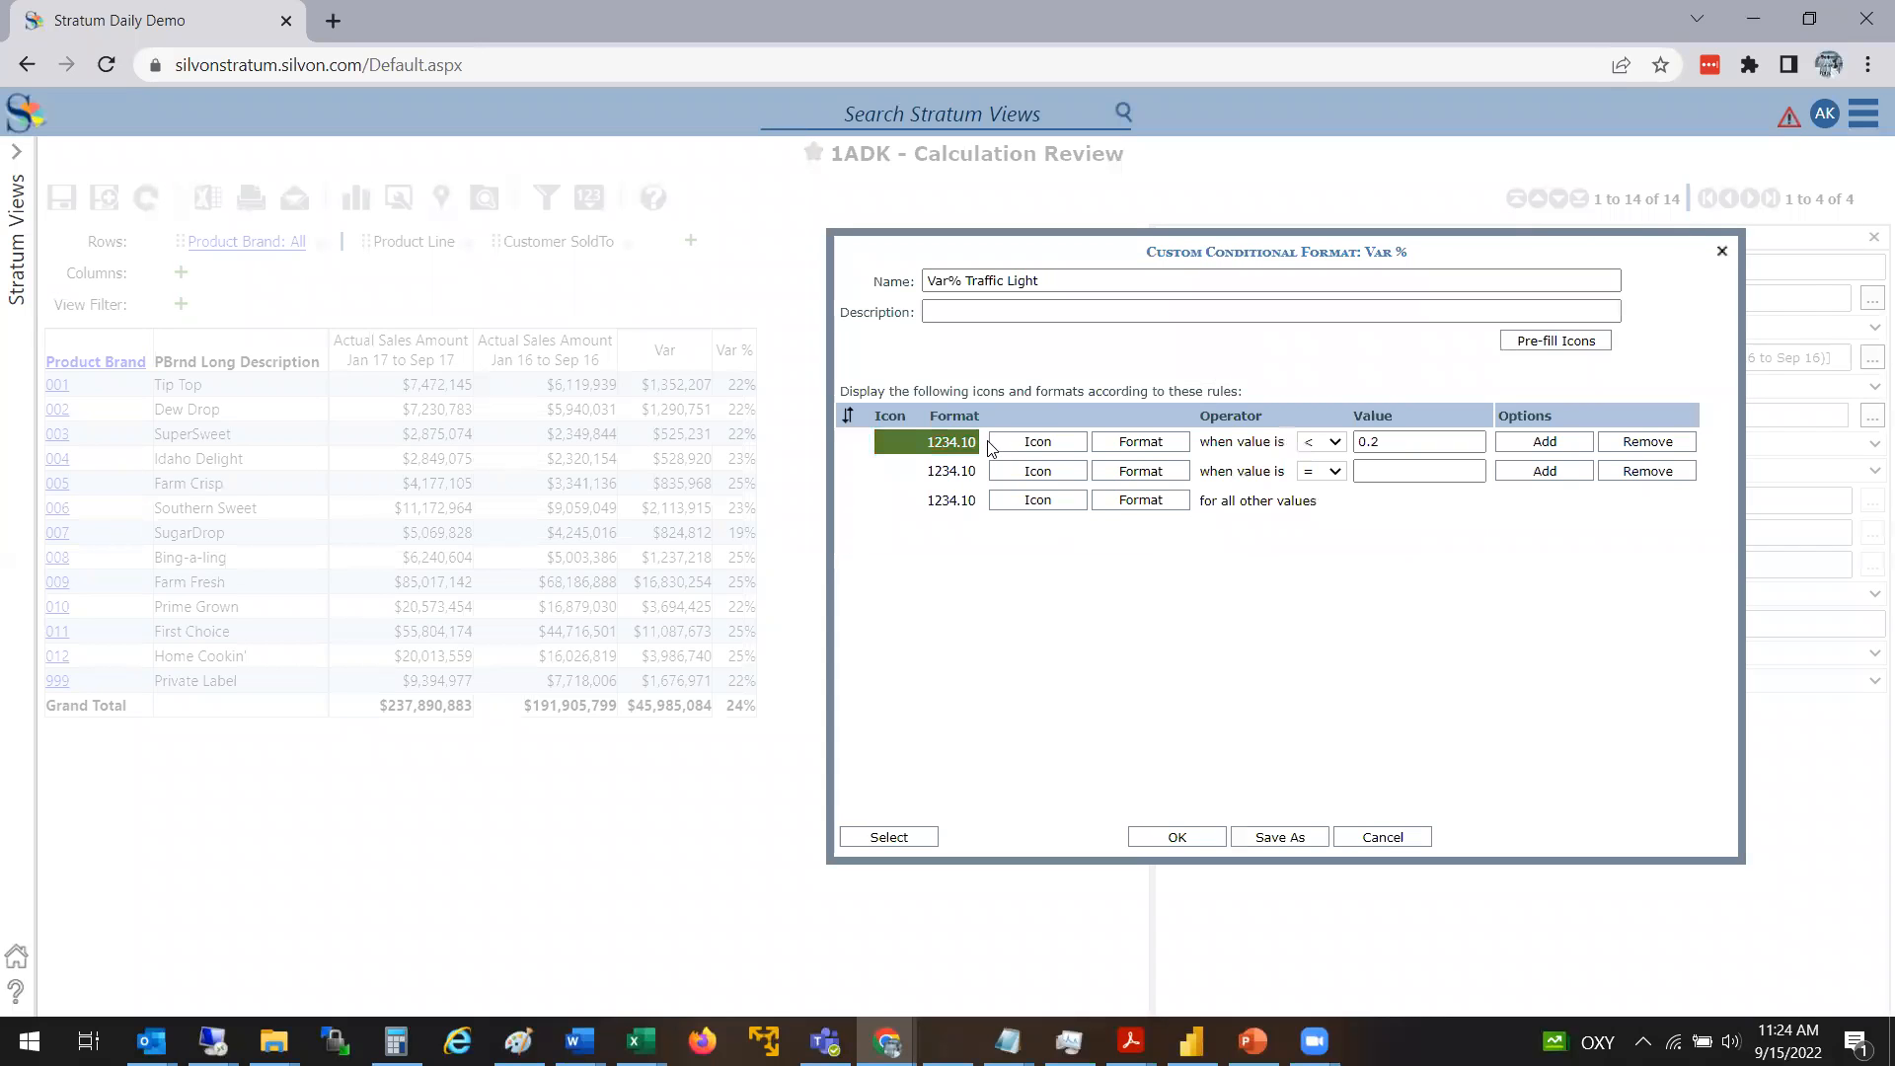
Set the first rule's condition to values greater than or equal to .24
click(1327, 447)
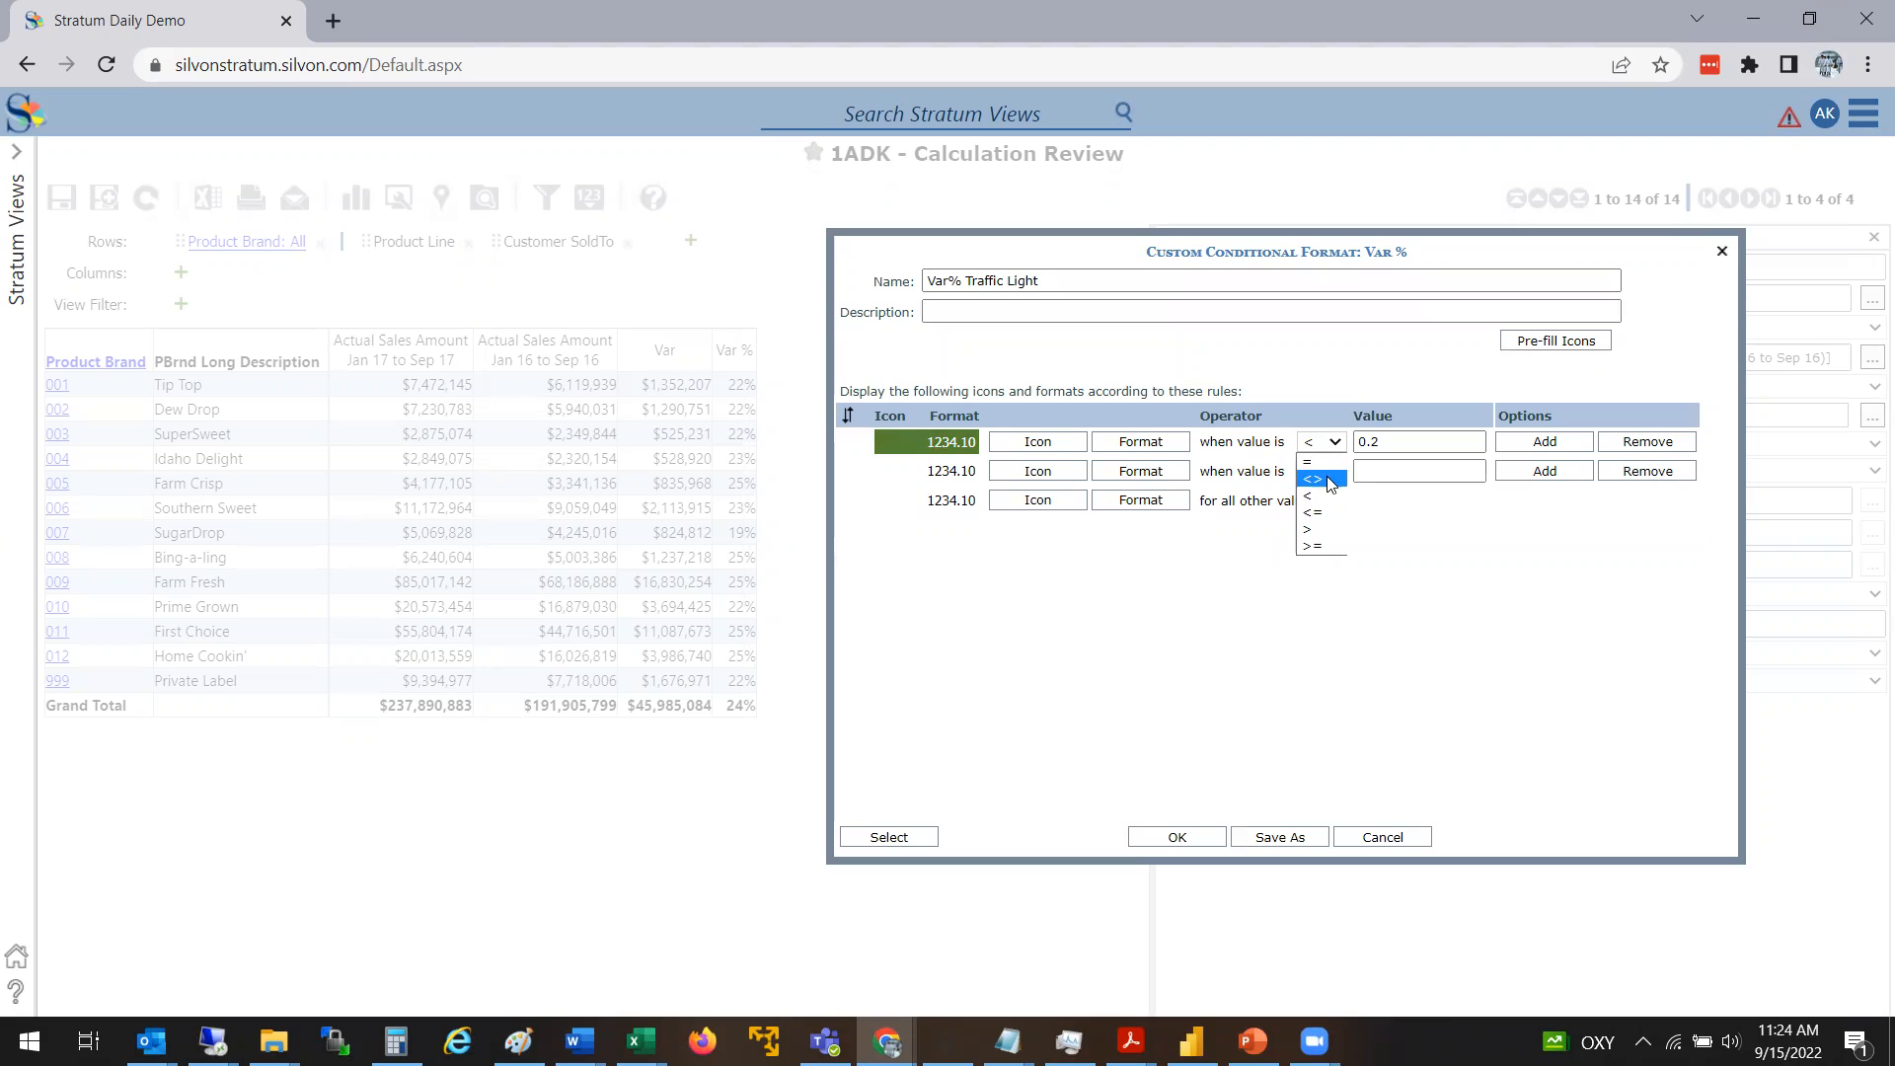
click(1326, 546)
click(1416, 441)
double_click(1415, 439)
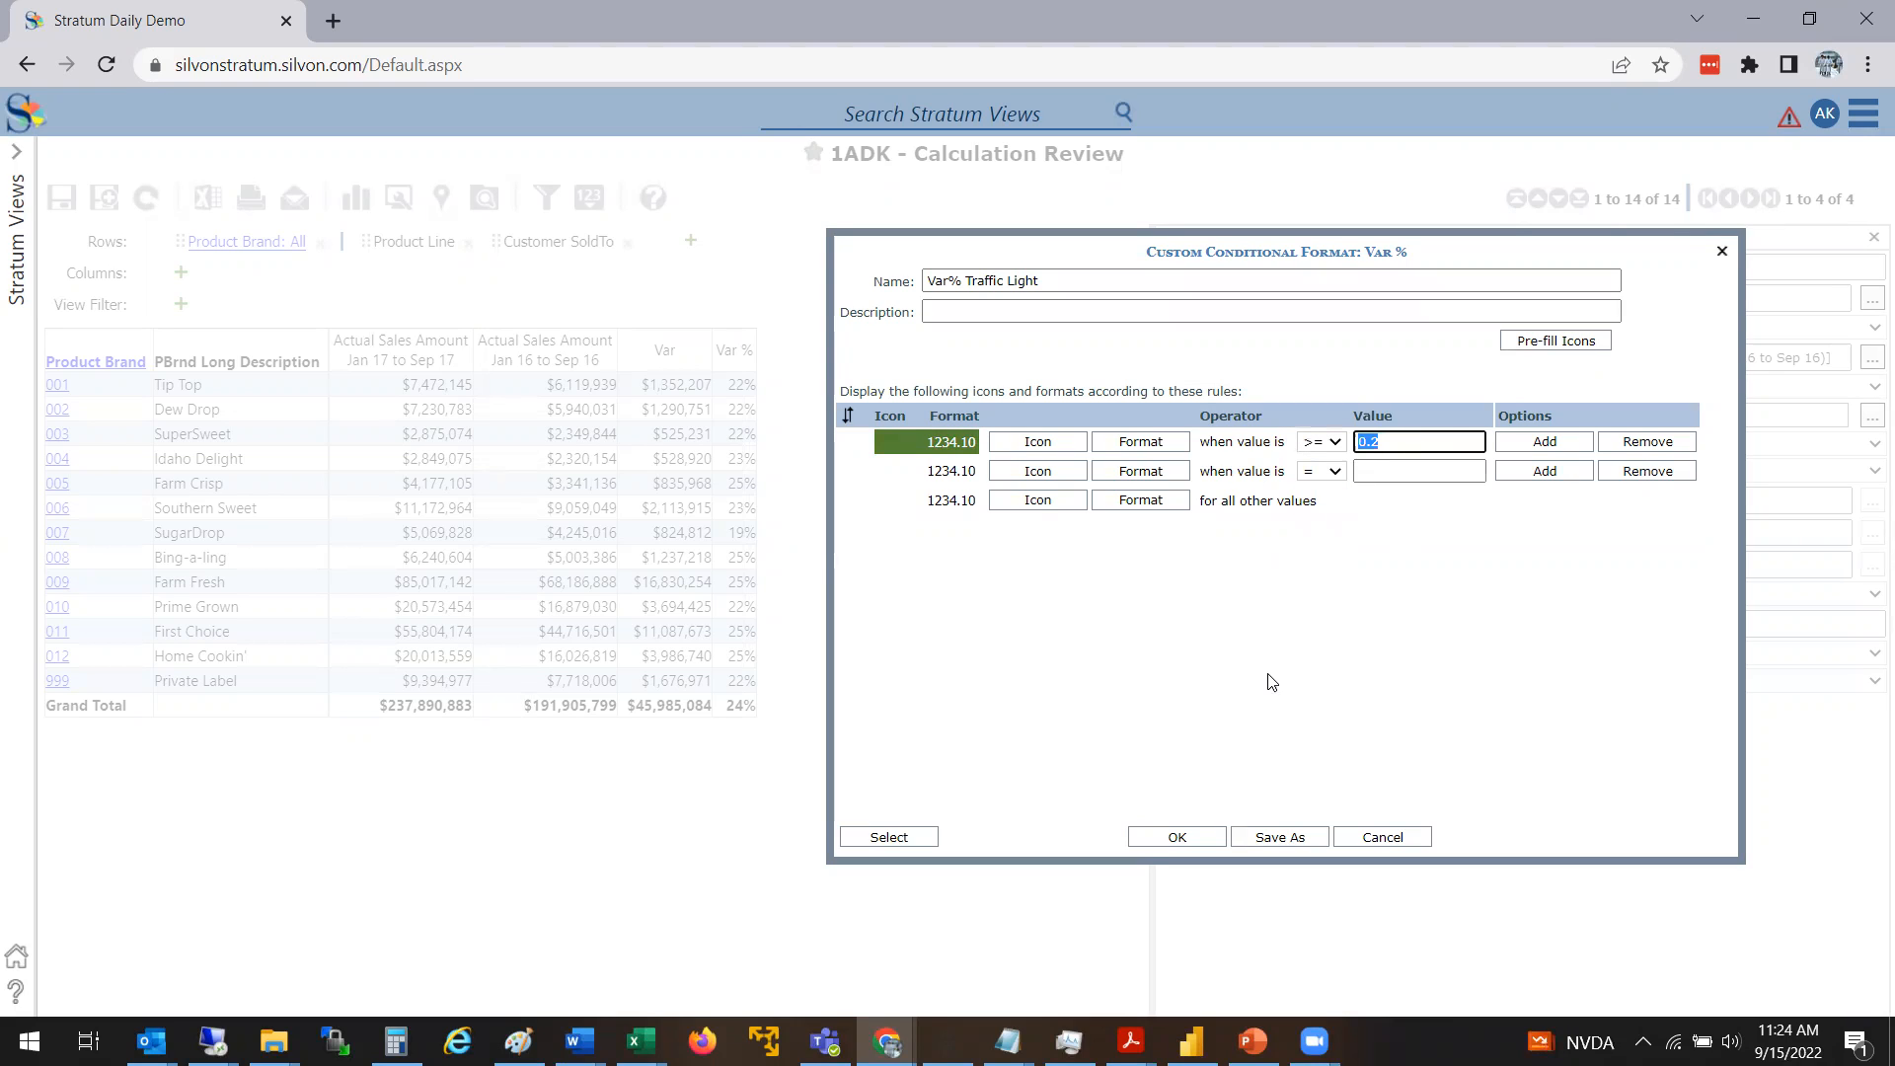
text(.)
Set the second rule's condition to values greater than or equal to 0
click(1337, 472)
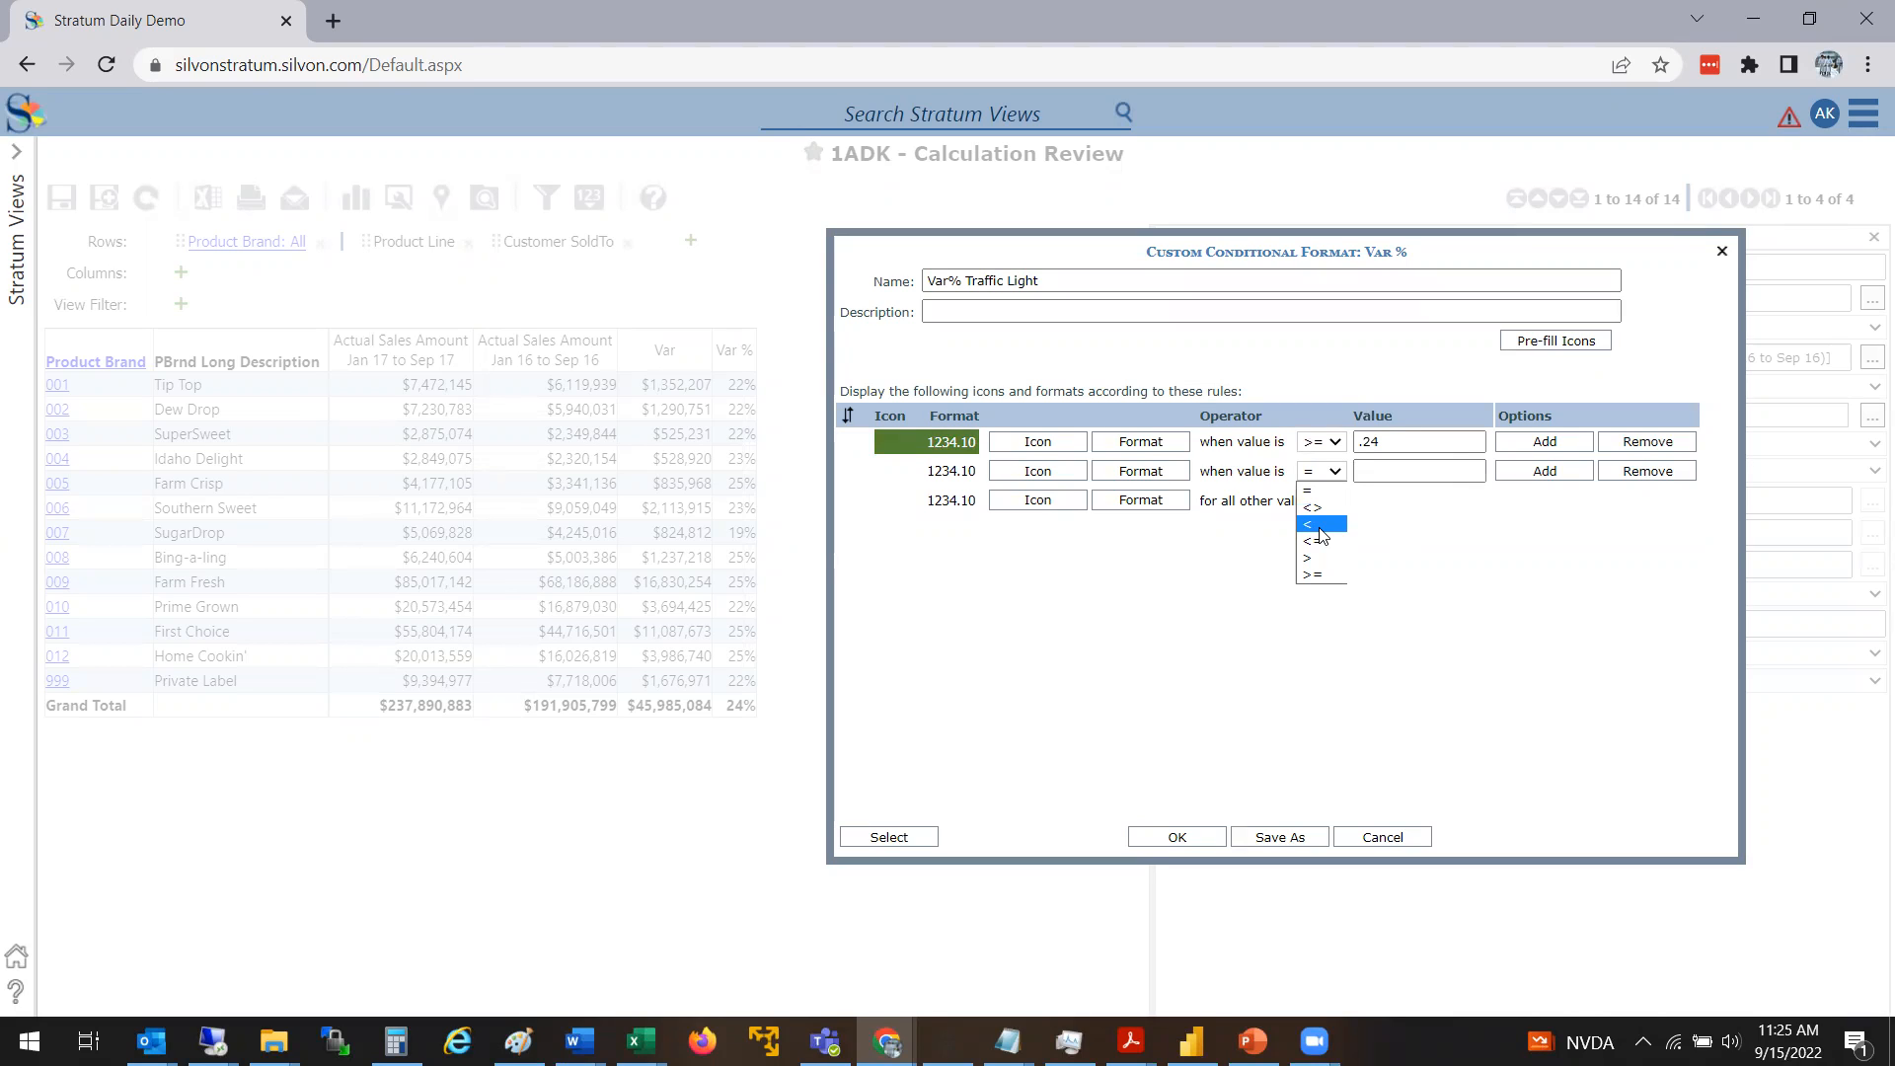
click(1318, 558)
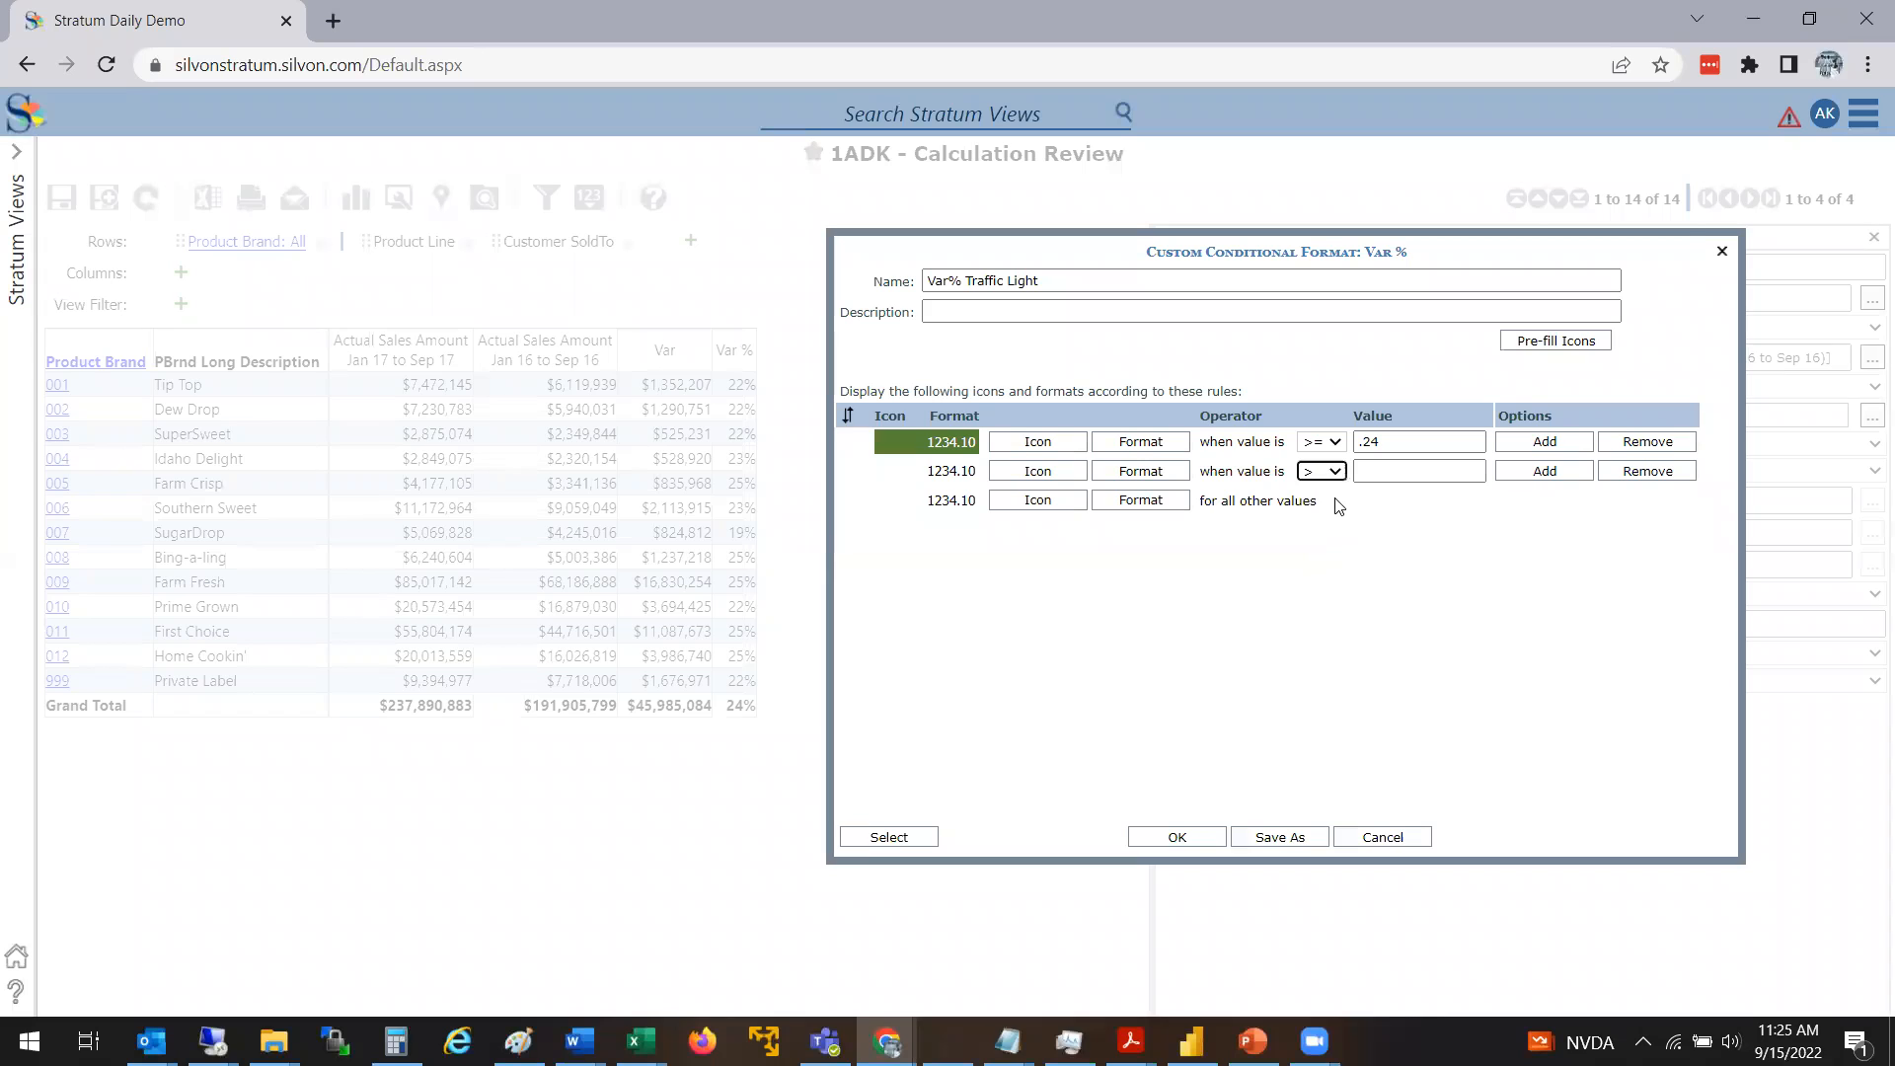
click(1335, 474)
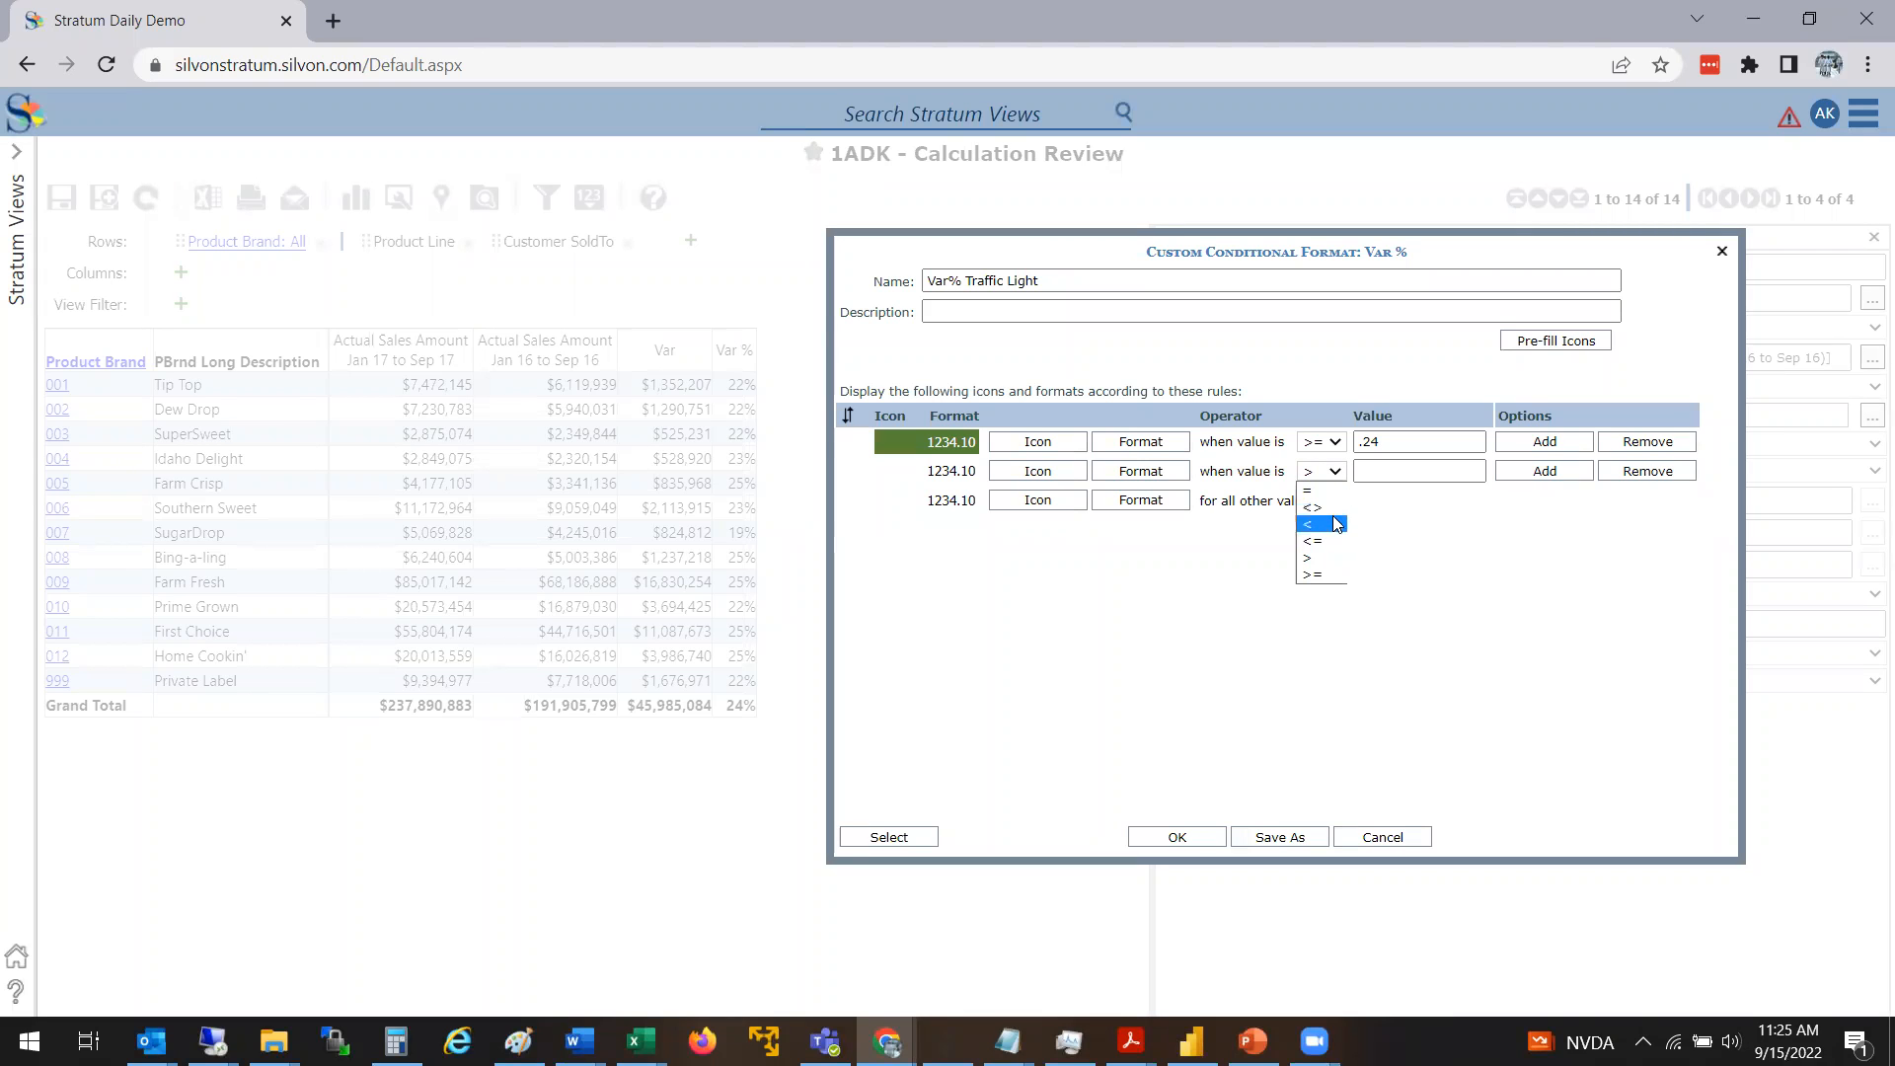
click(1323, 574)
click(1398, 474)
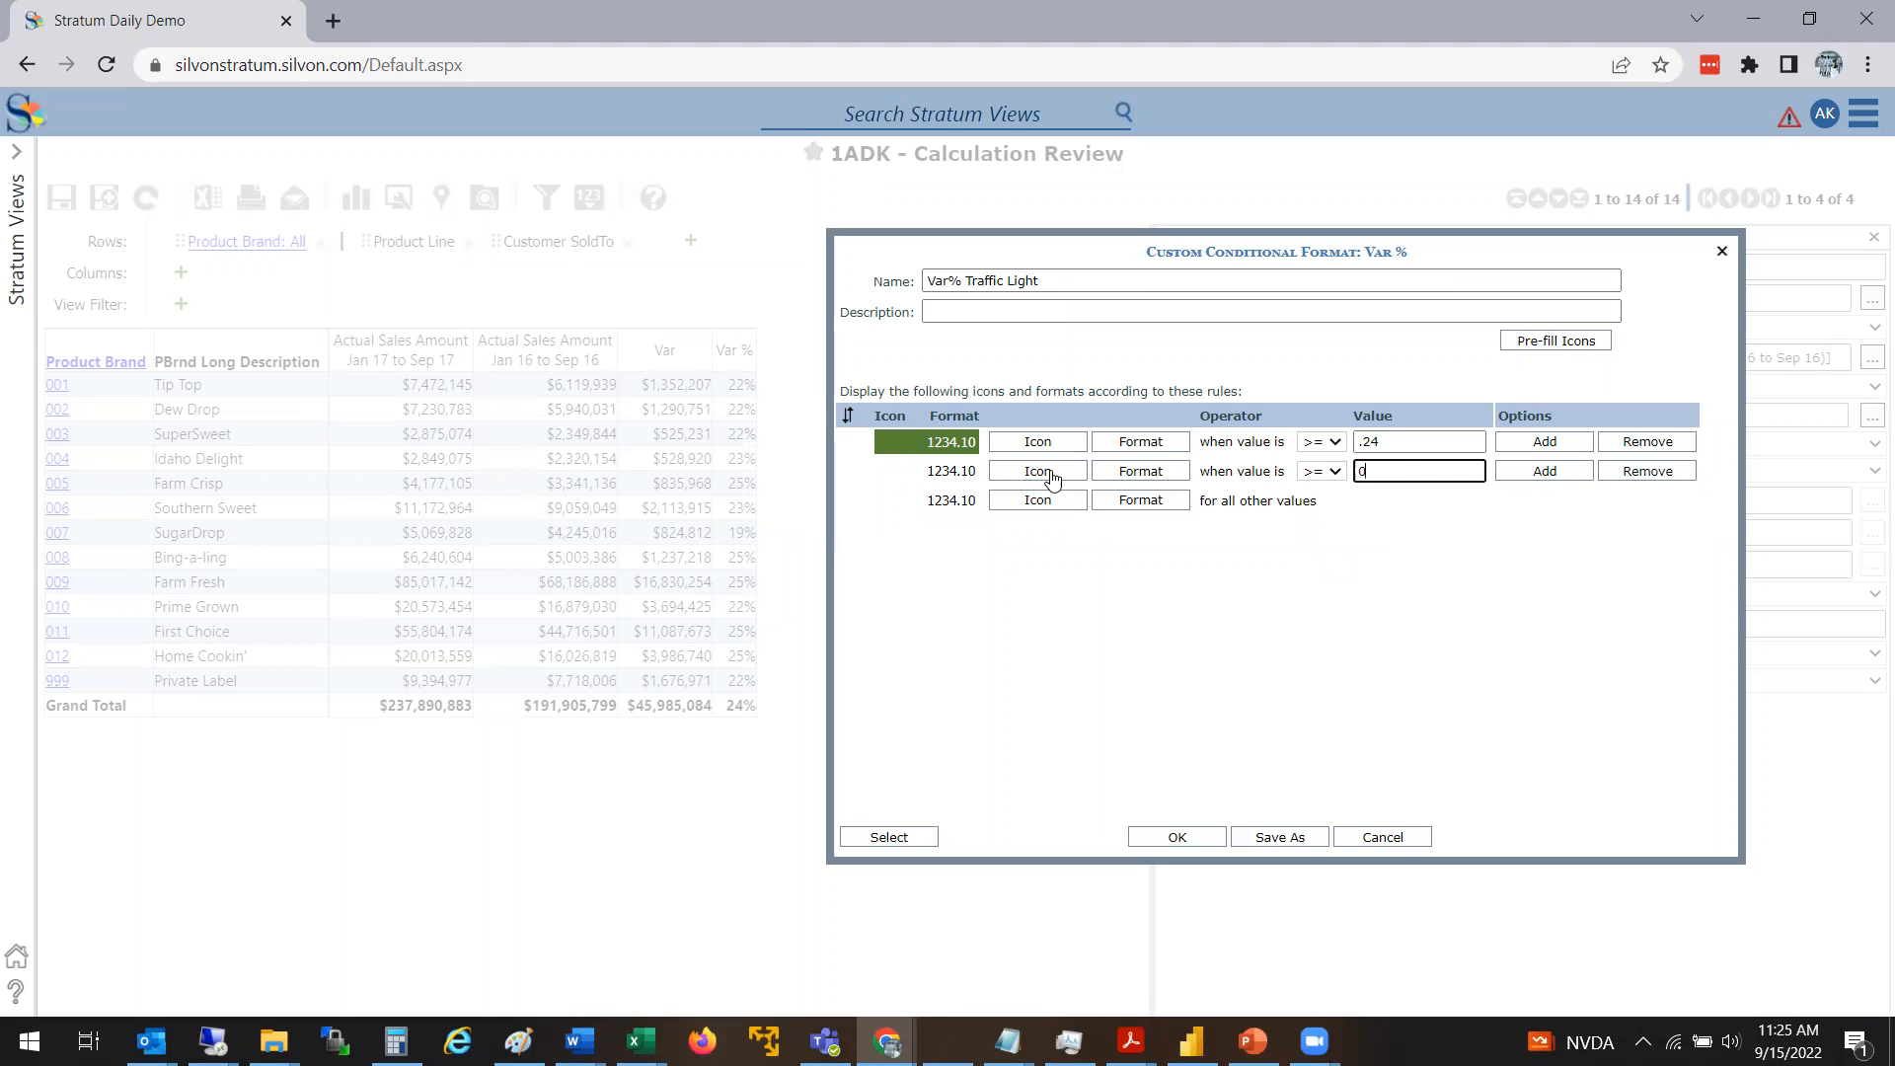
Override the second rule's default background color with light yellow and apply the format
click(1098, 474)
click(1341, 336)
click(1245, 339)
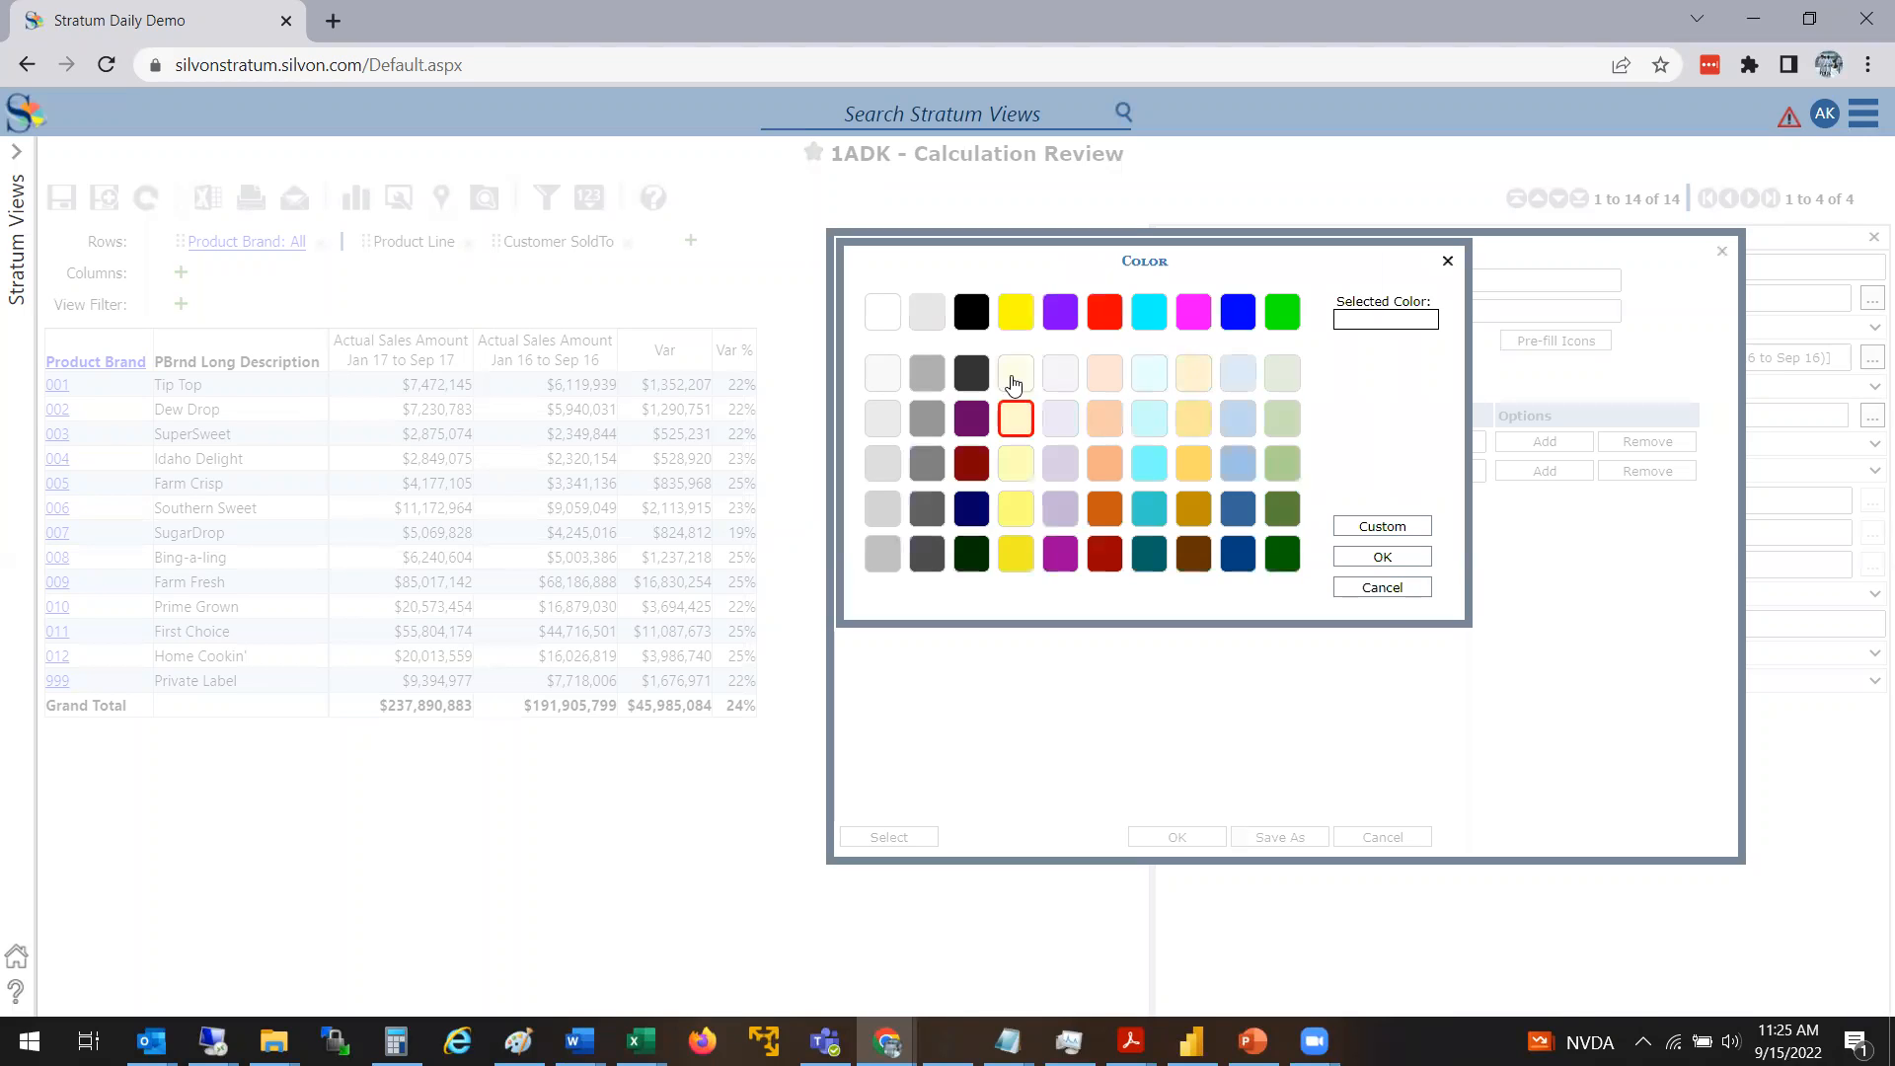
click(1020, 506)
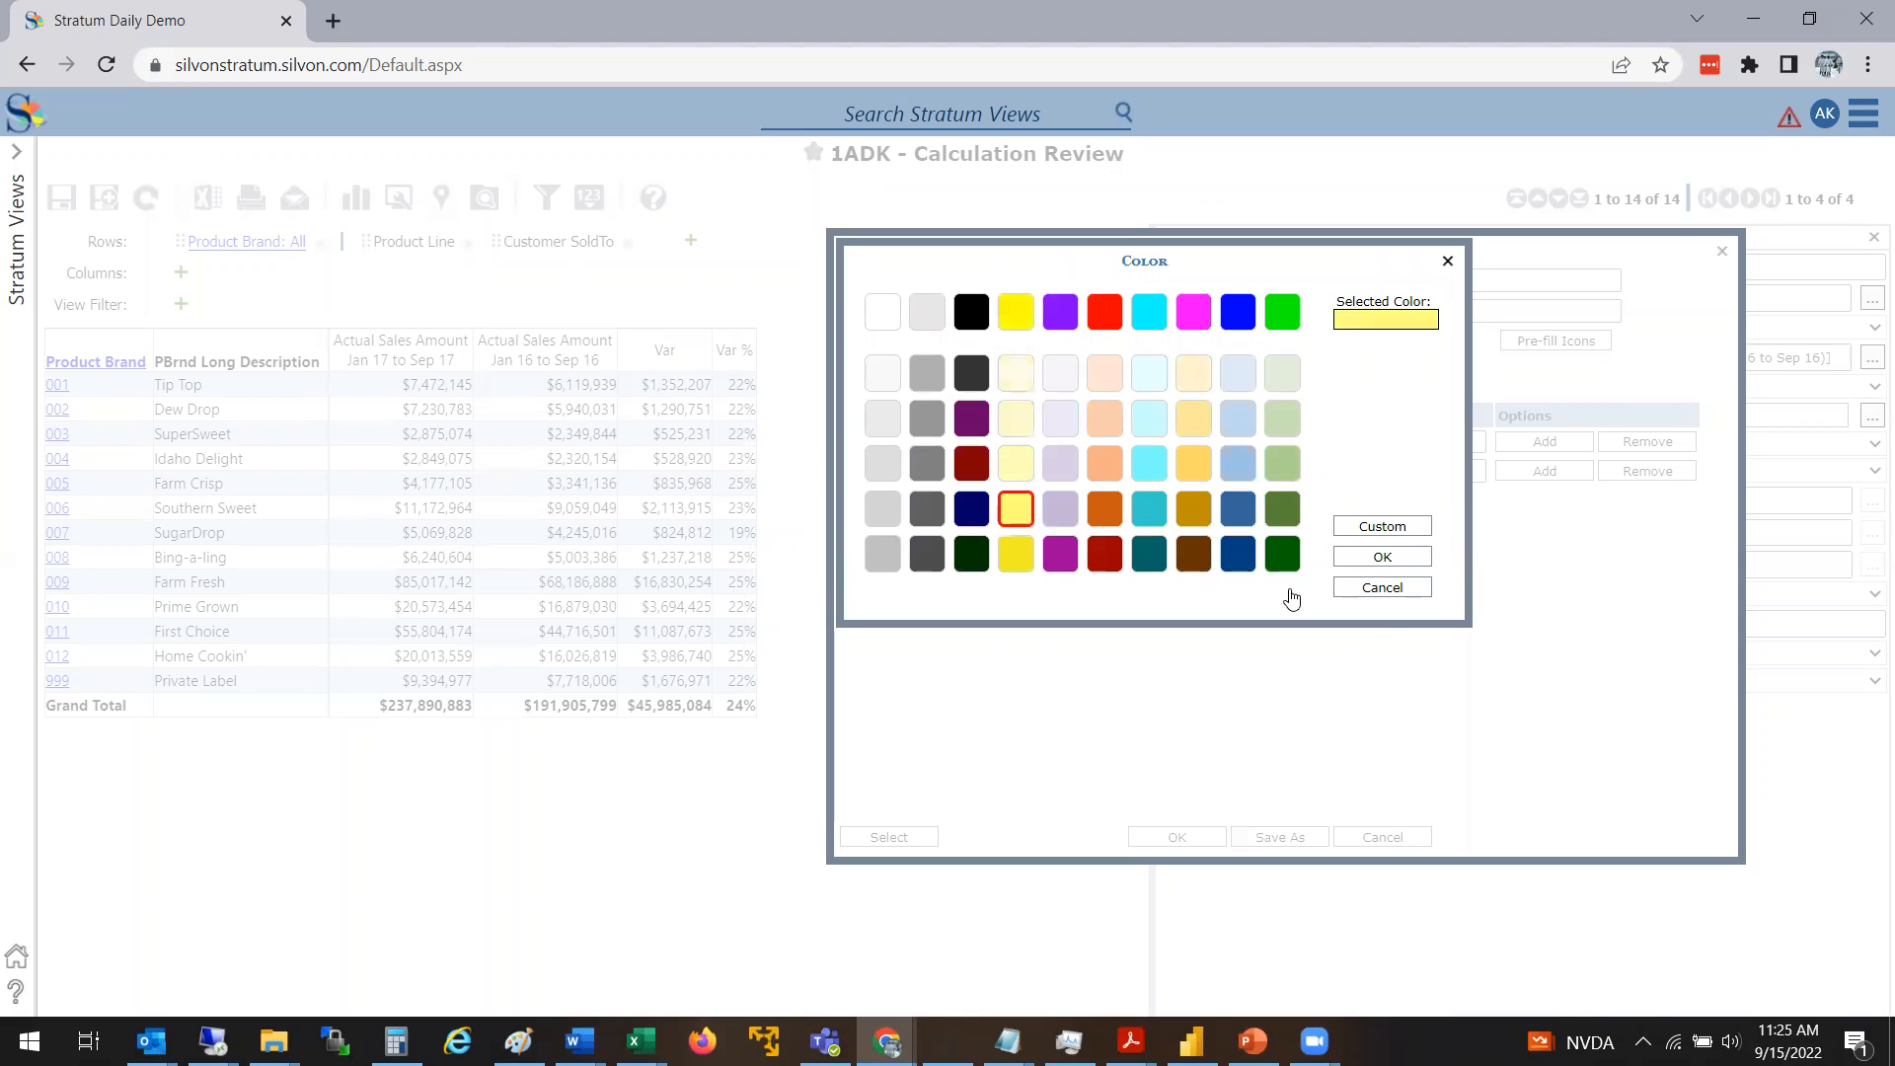
click(1385, 557)
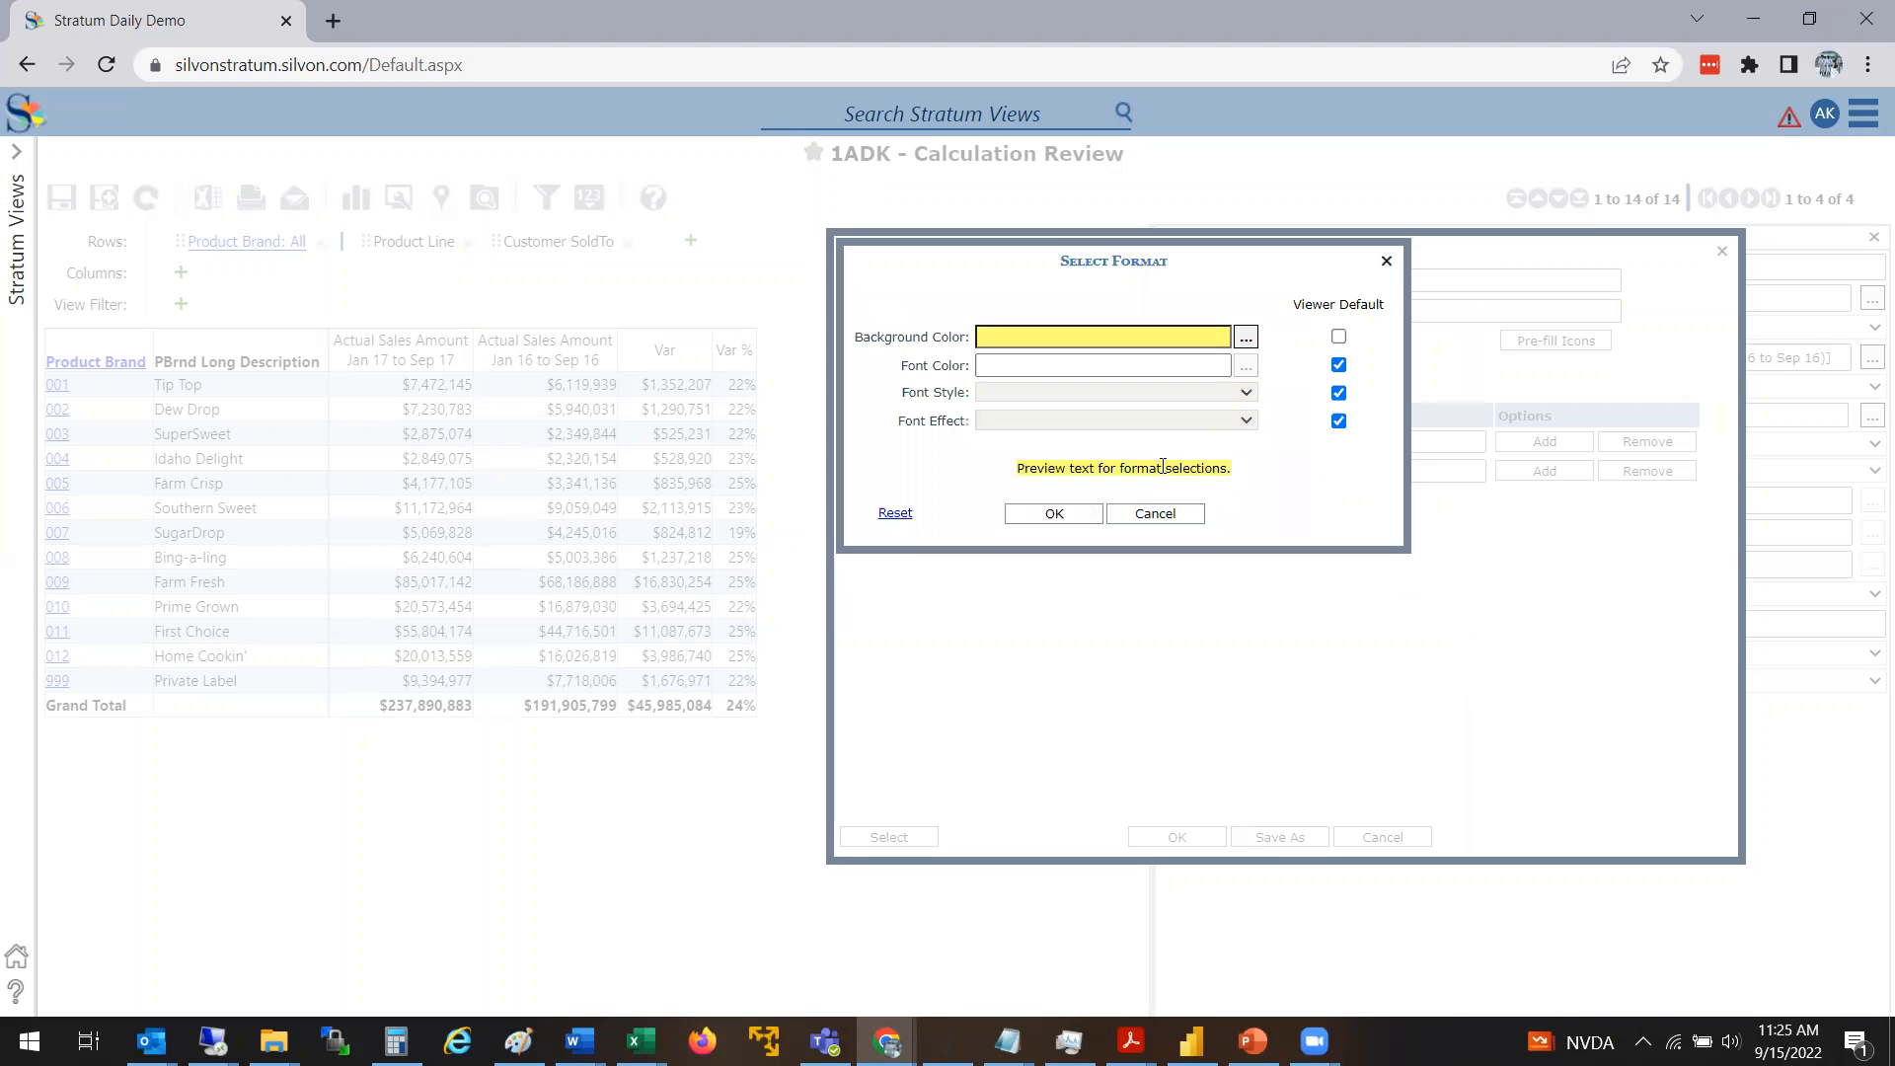
click(1079, 514)
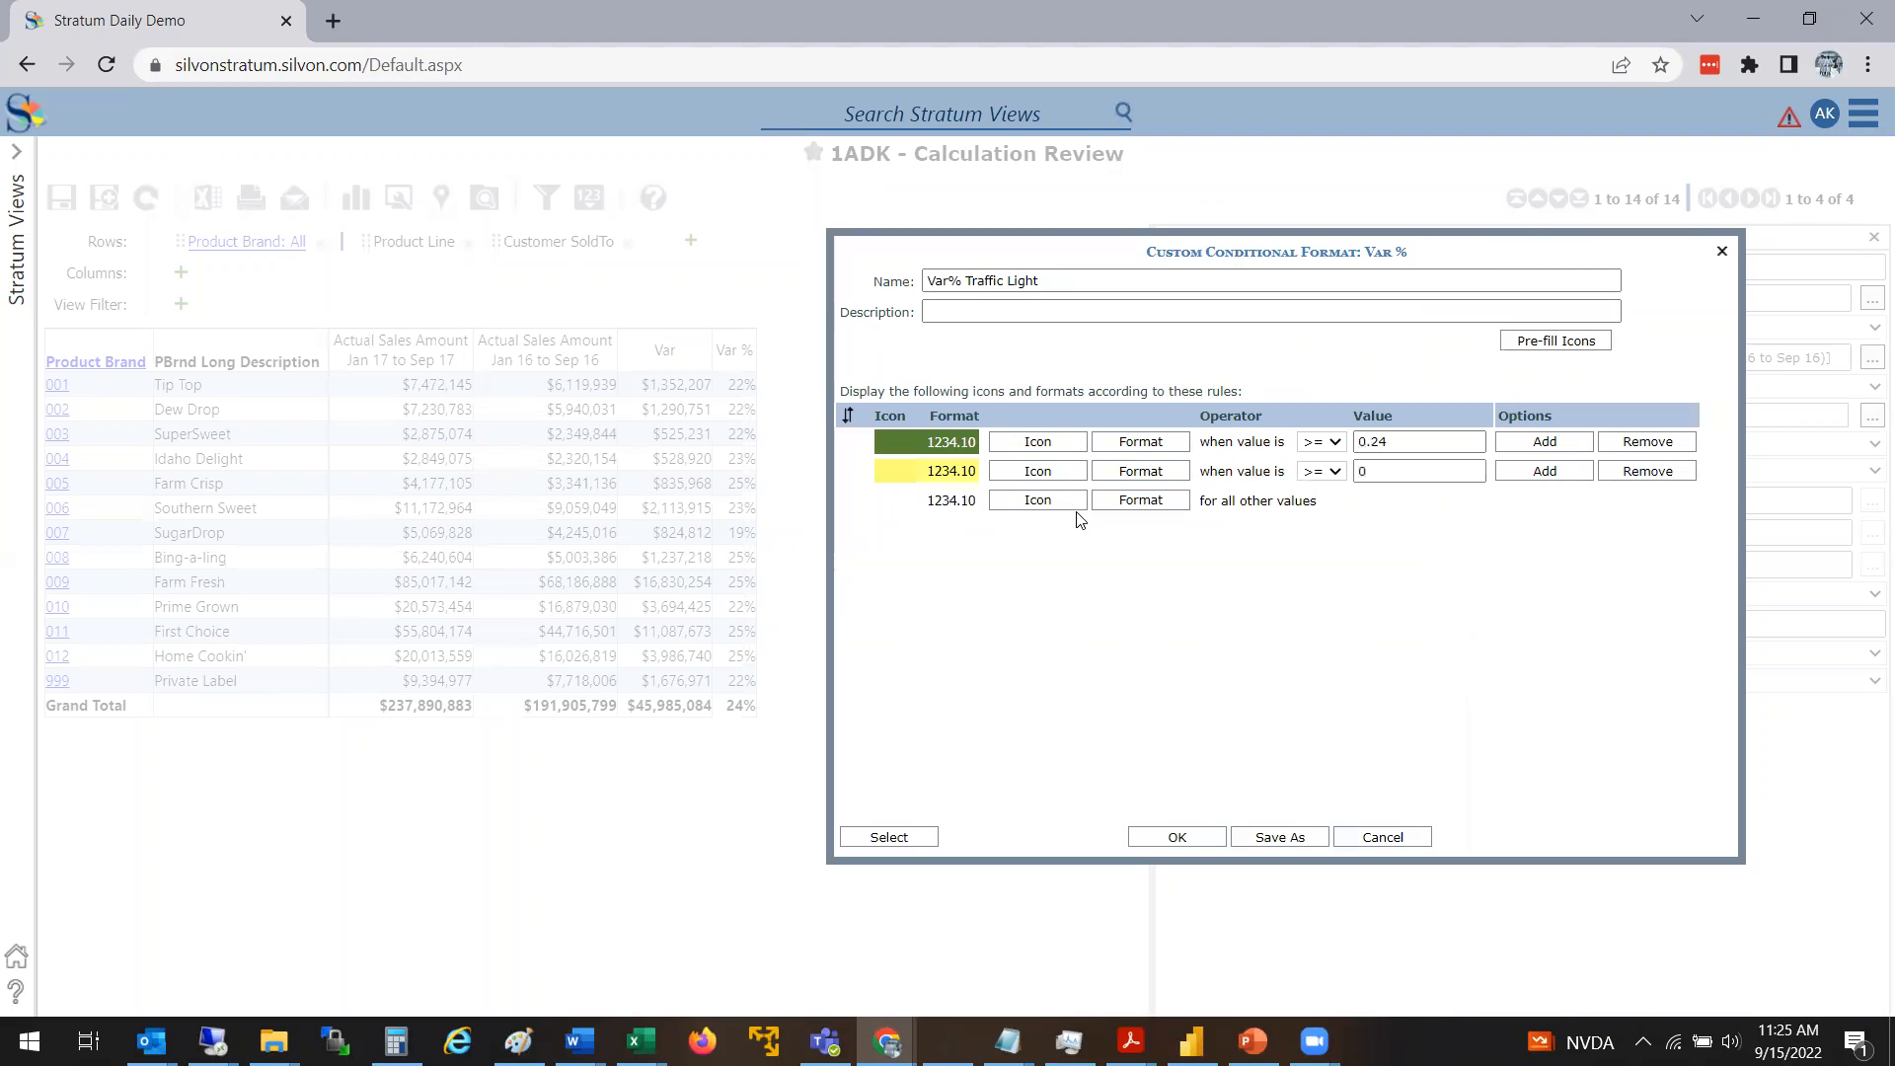
Browse the Bars, Directional arrow and Indicators icon sets available for the first rule
click(1060, 451)
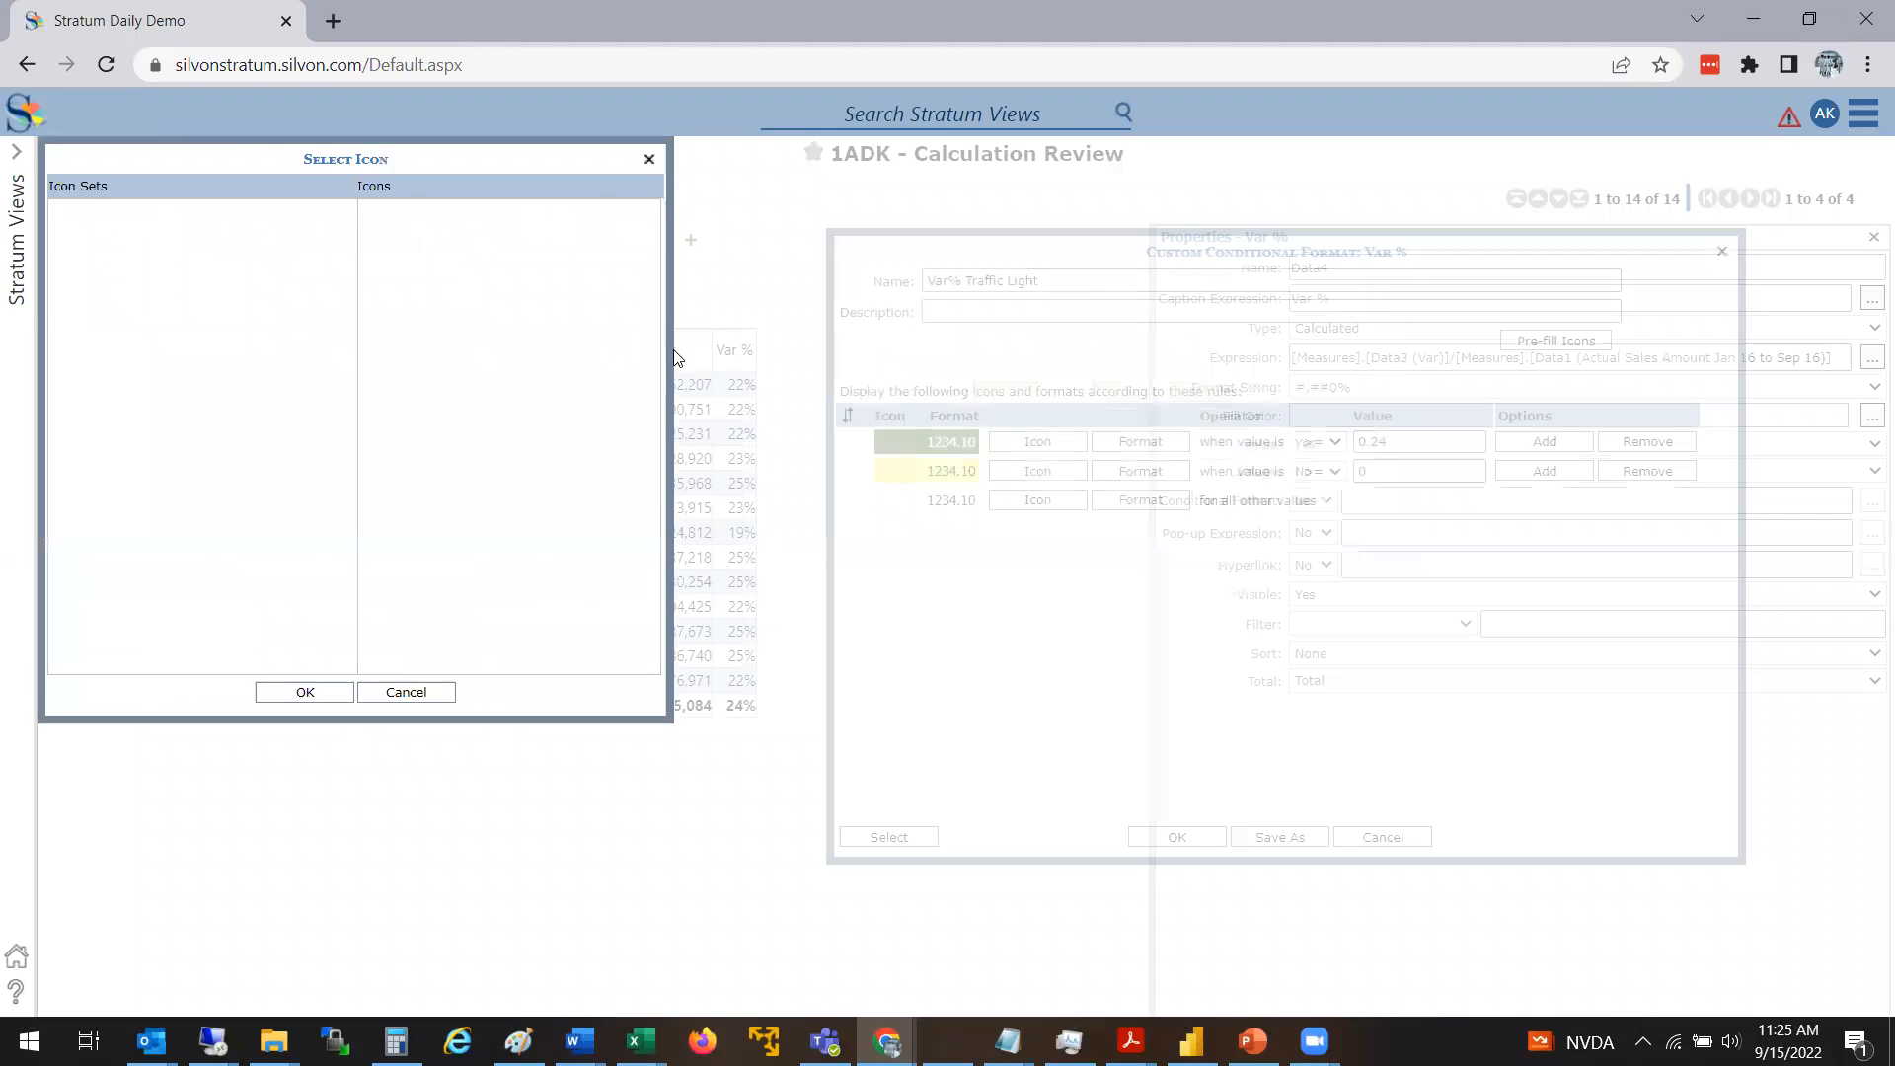
click(85, 239)
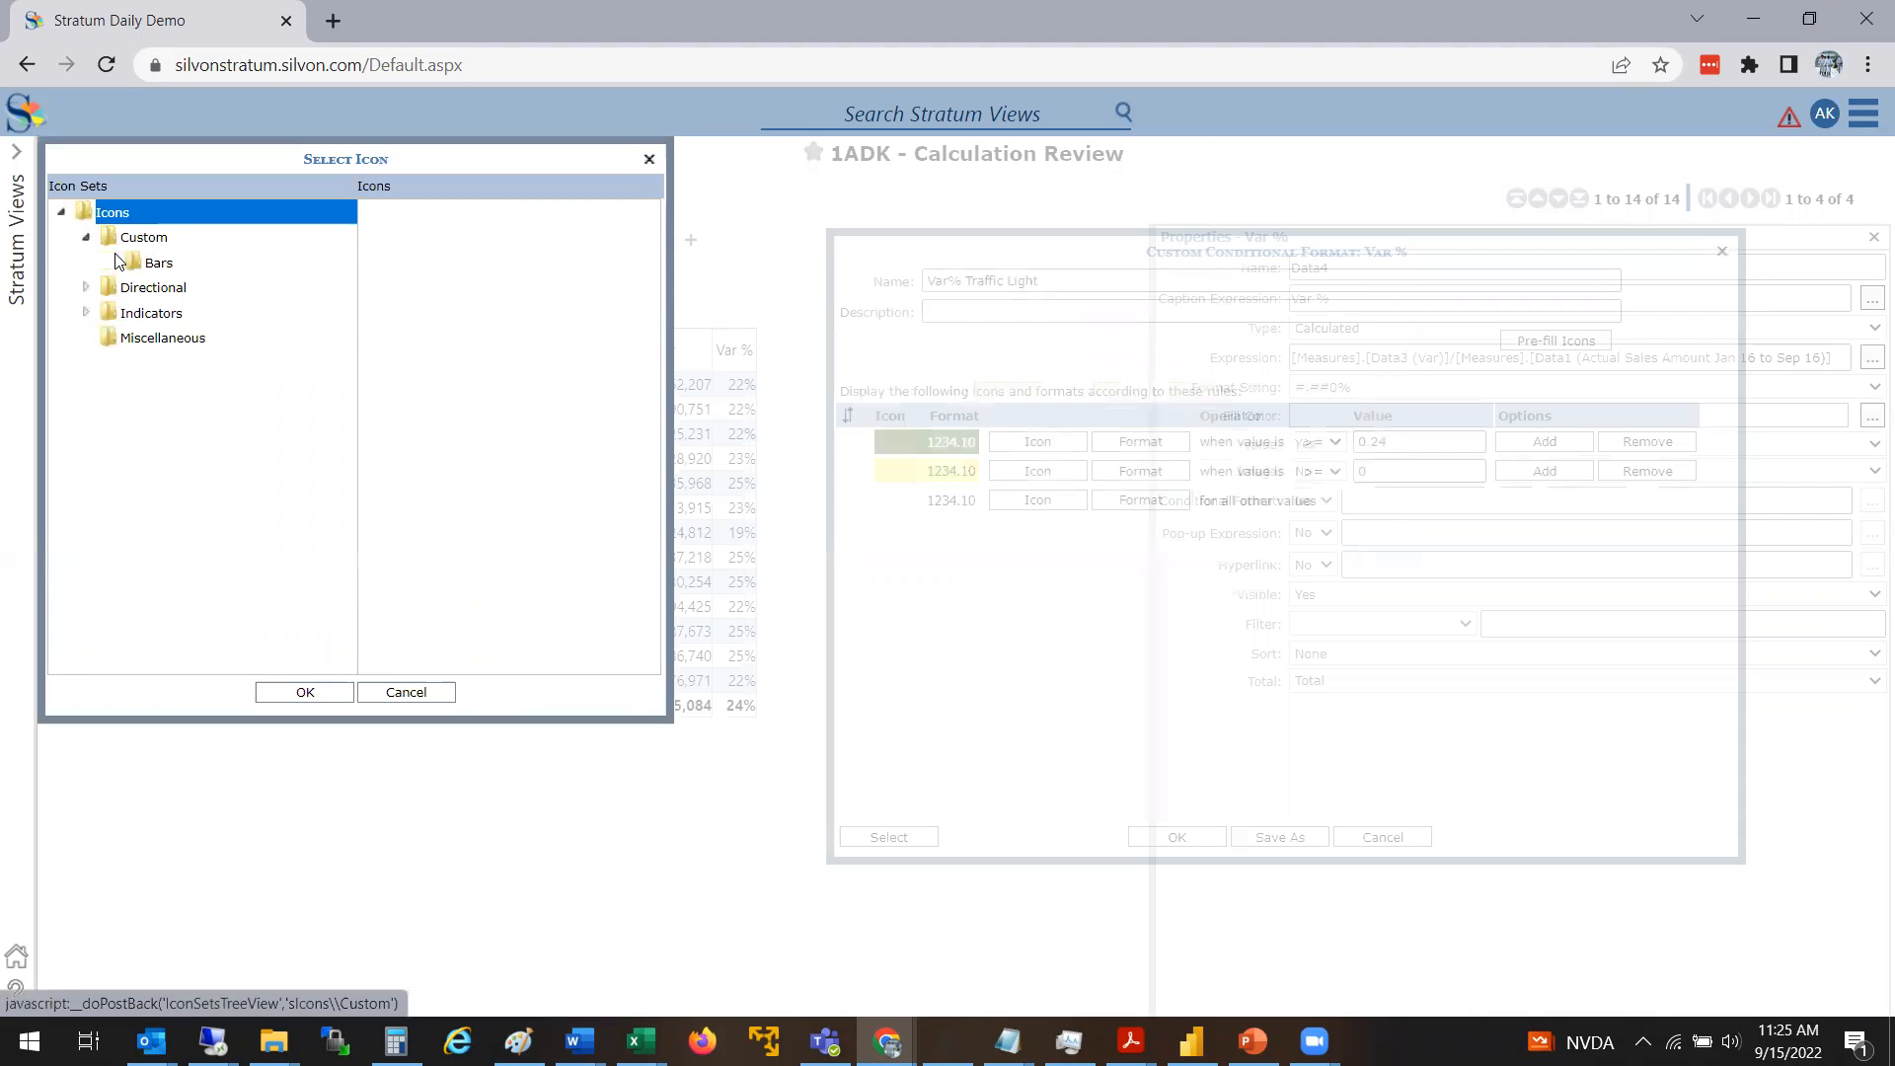
click(146, 262)
click(89, 288)
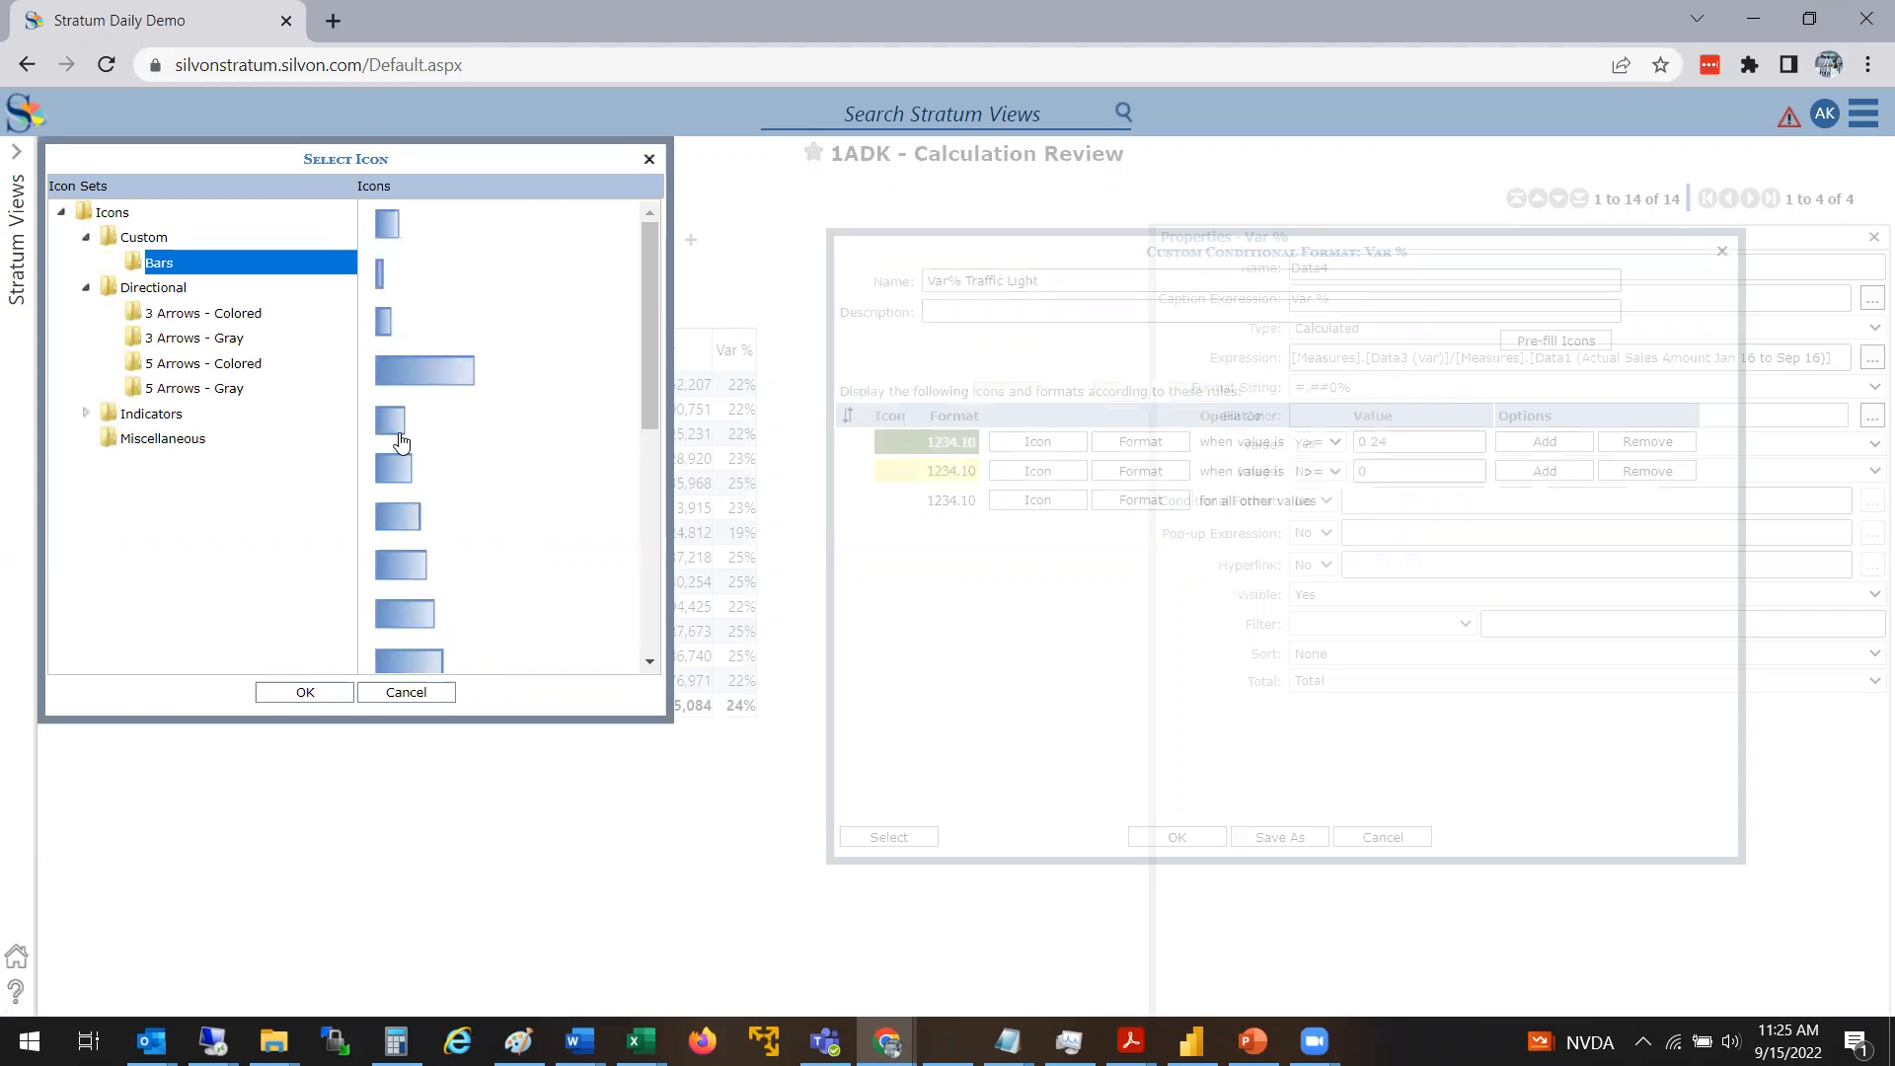
drag(647, 342, 309, 313)
click(241, 313)
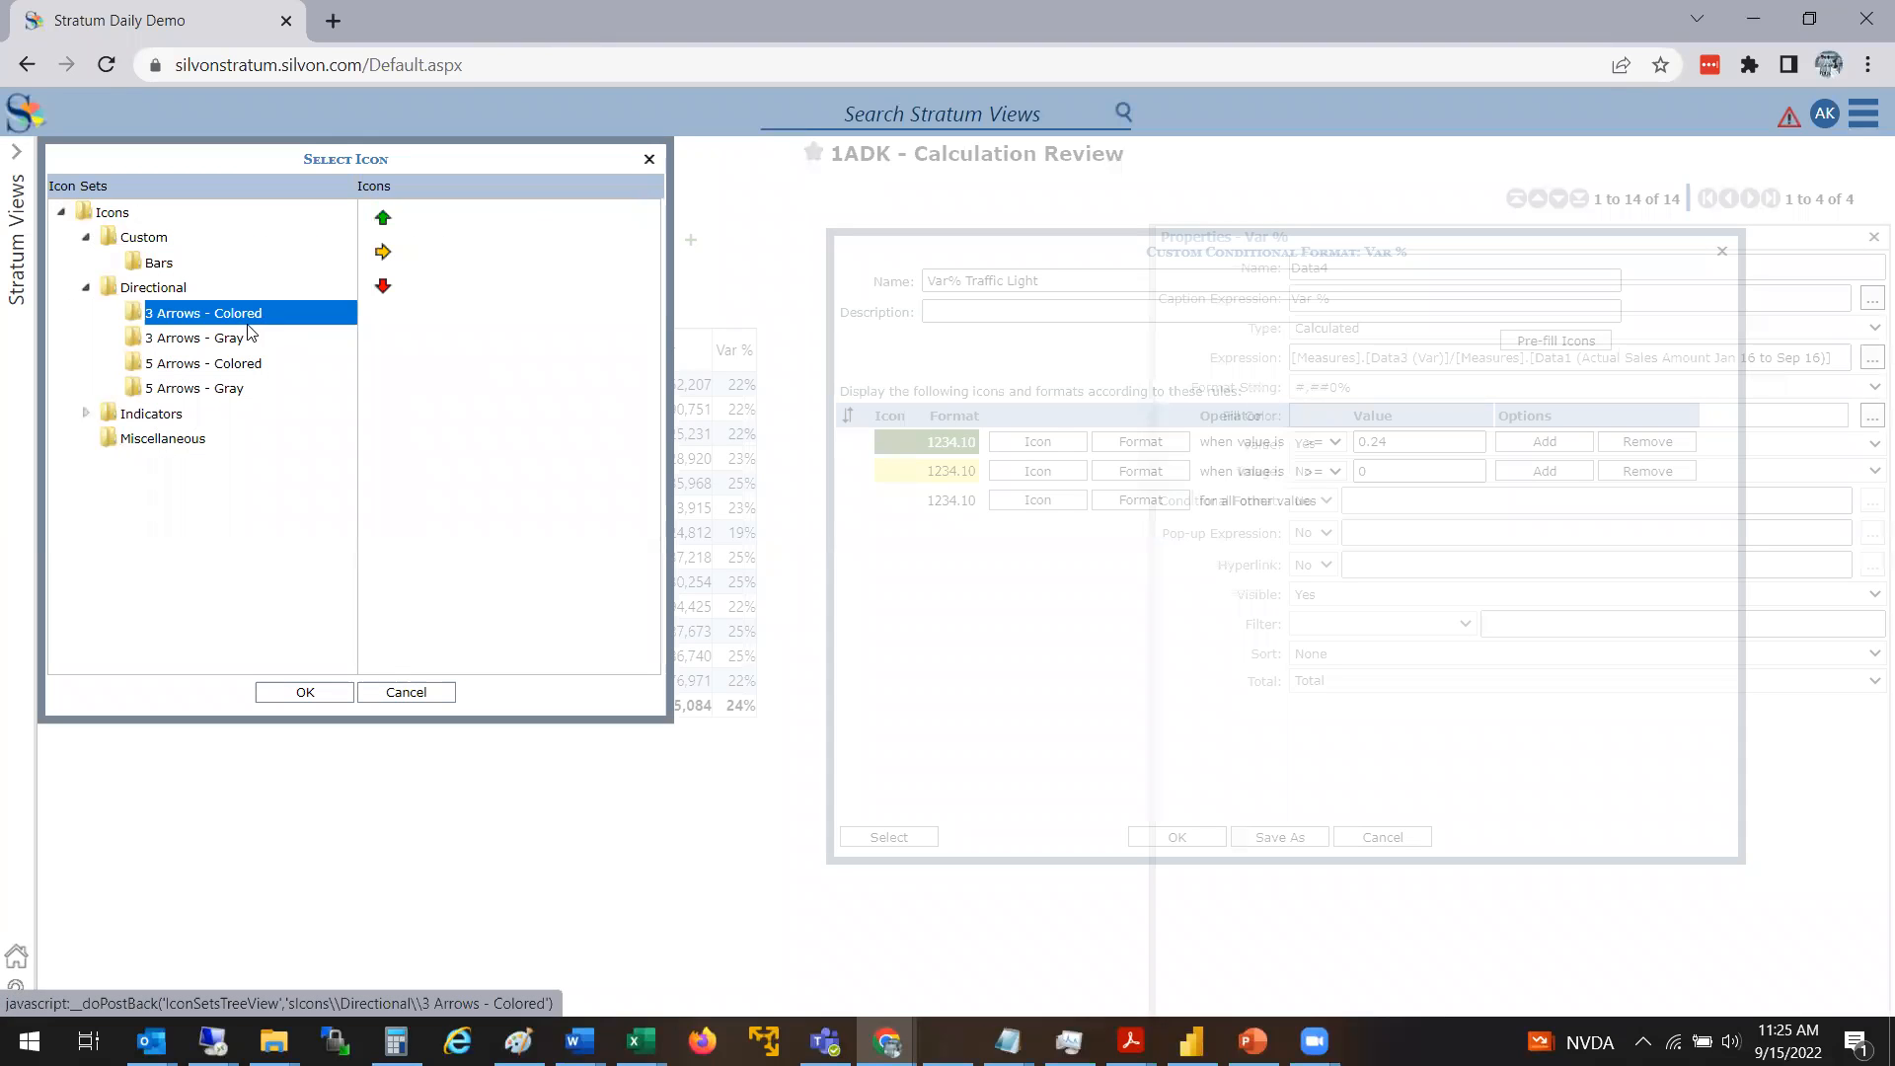
click(225, 345)
click(227, 365)
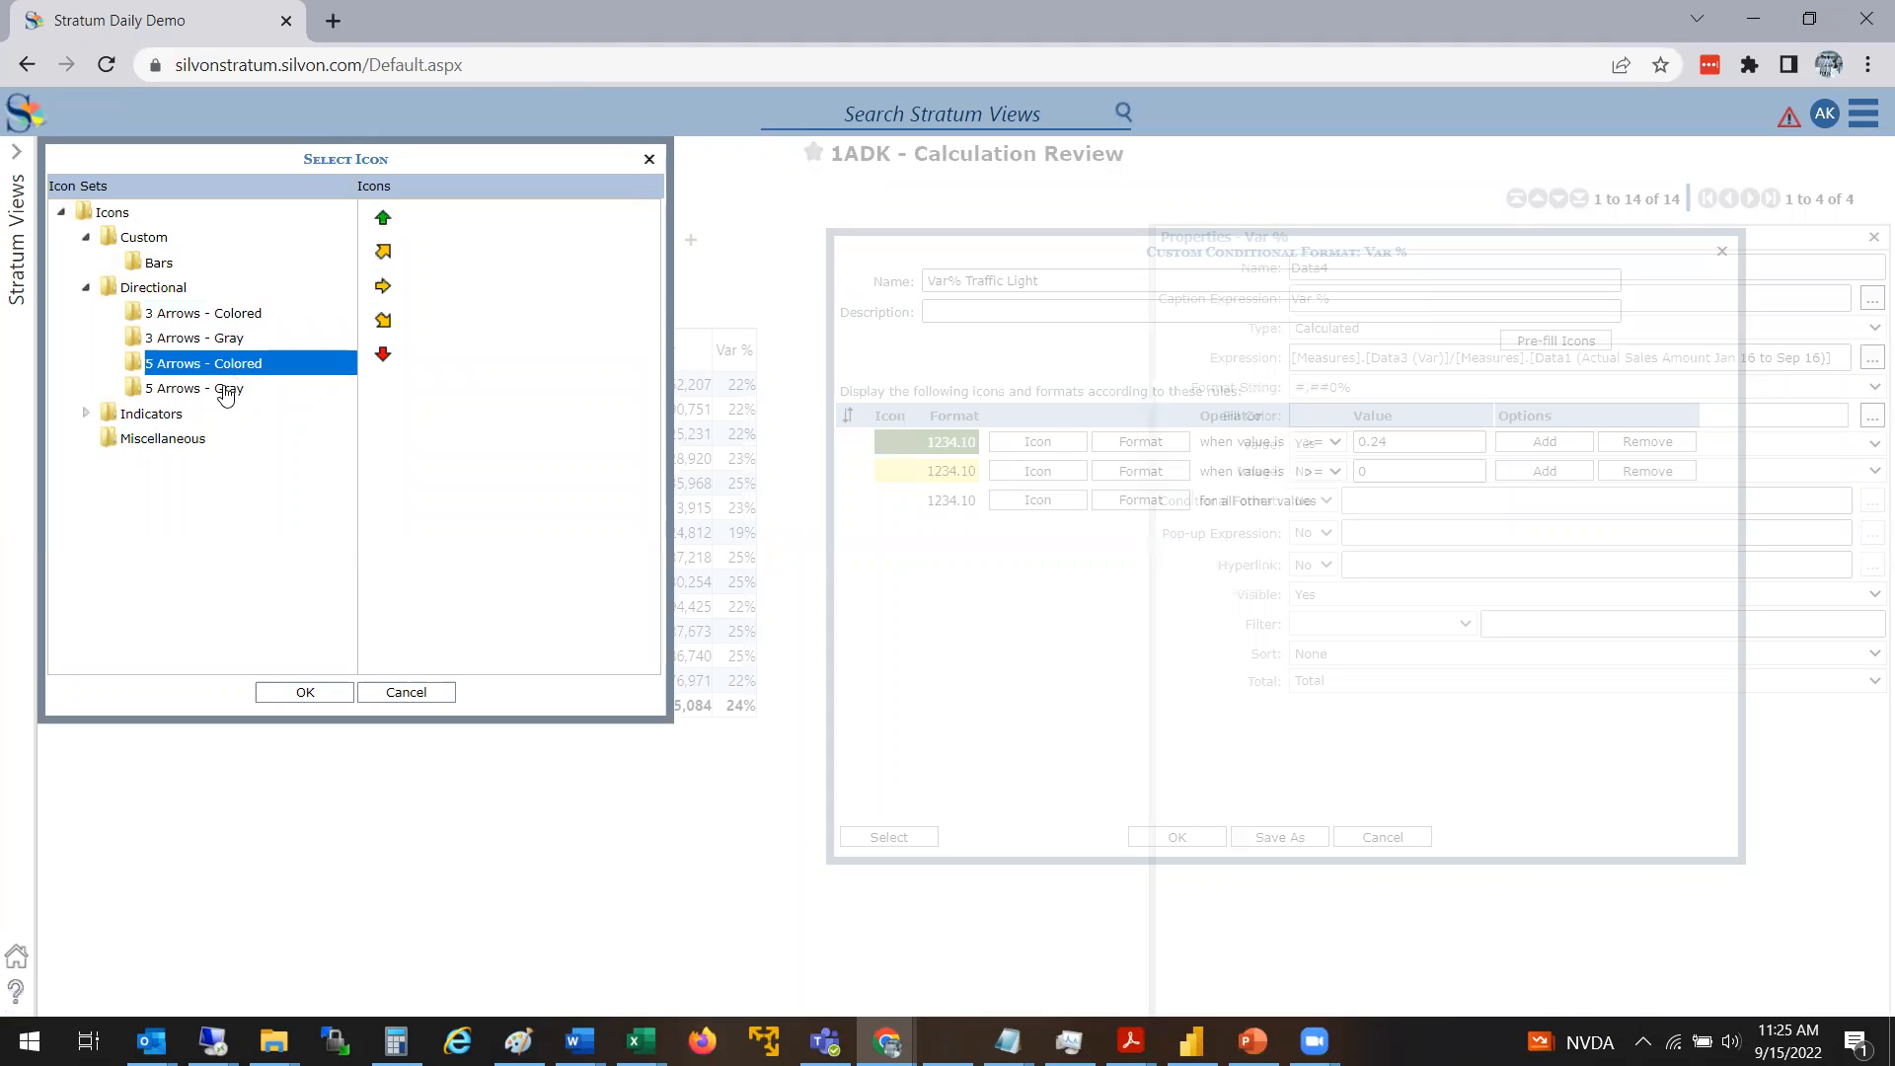
click(193, 392)
click(87, 414)
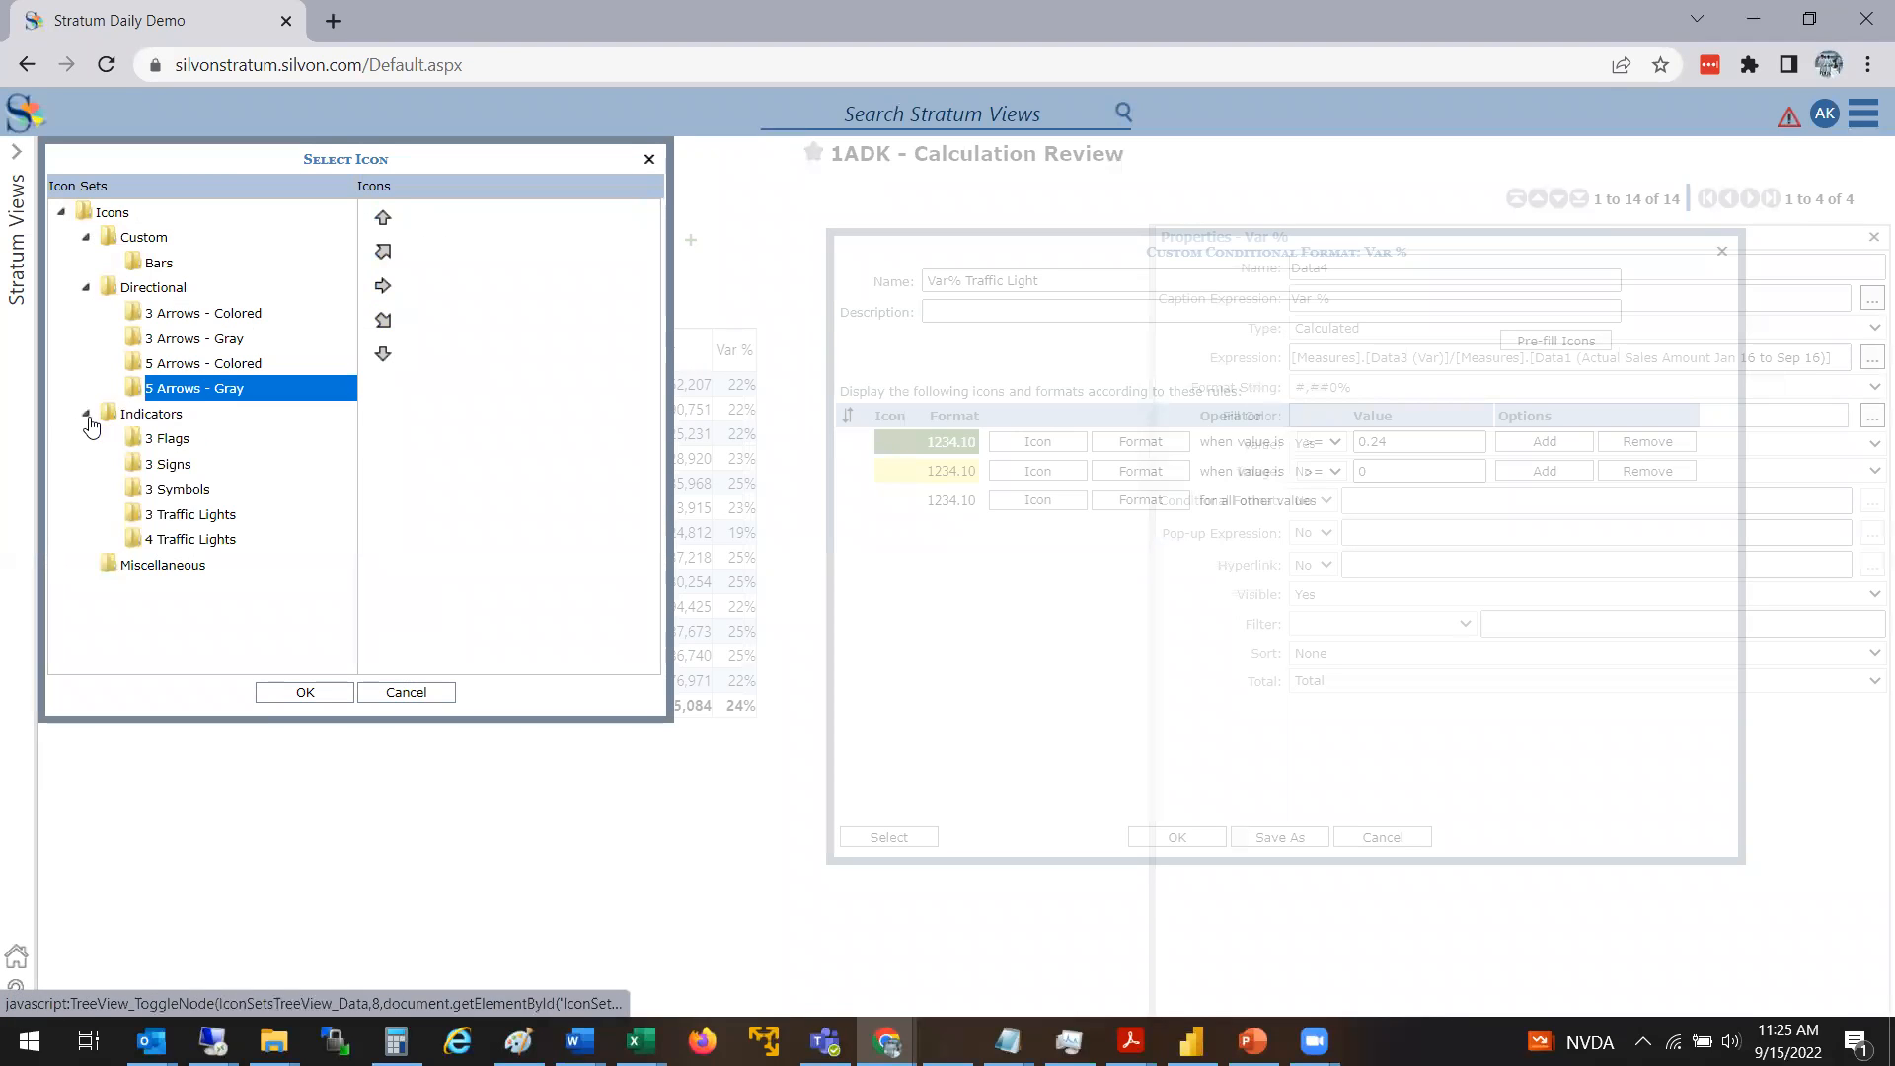
click(166, 465)
click(183, 521)
click(208, 540)
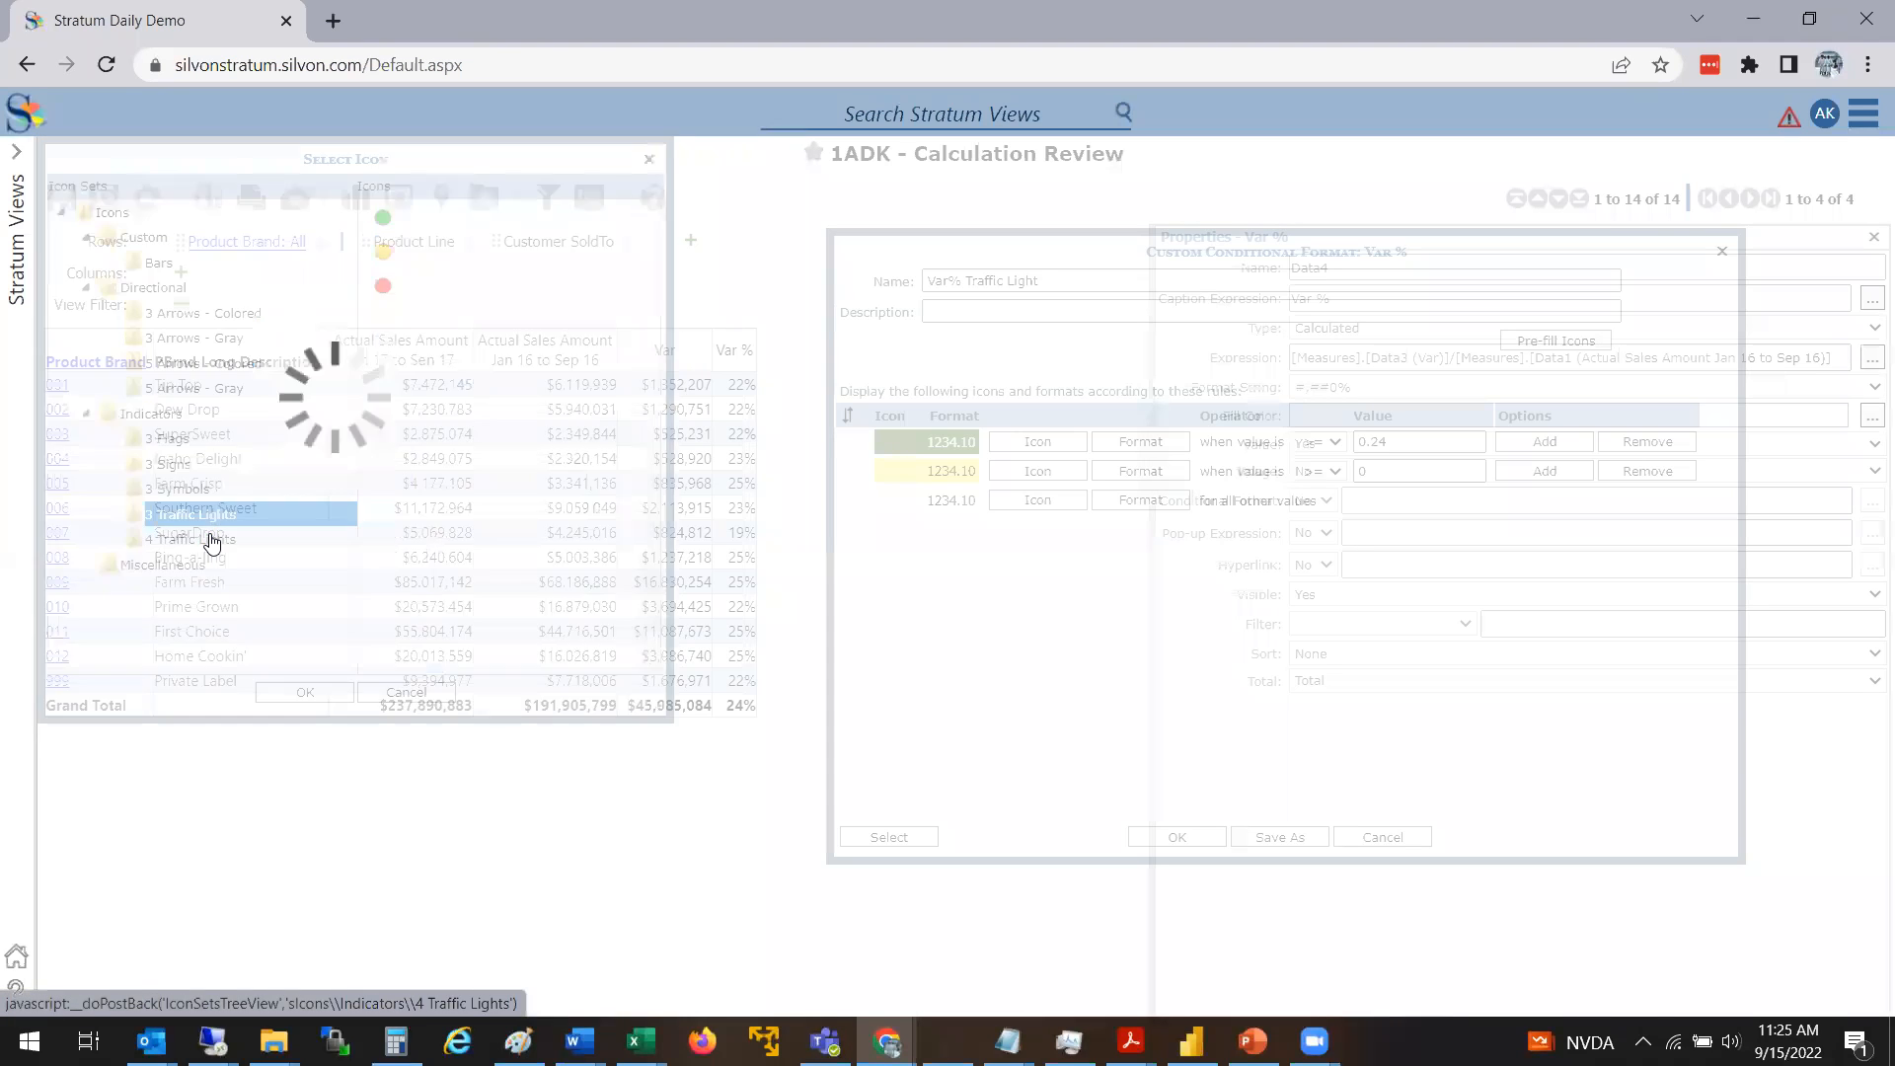
Assign the green light from the 3 Traffic Lights icon set to the first rule
click(219, 520)
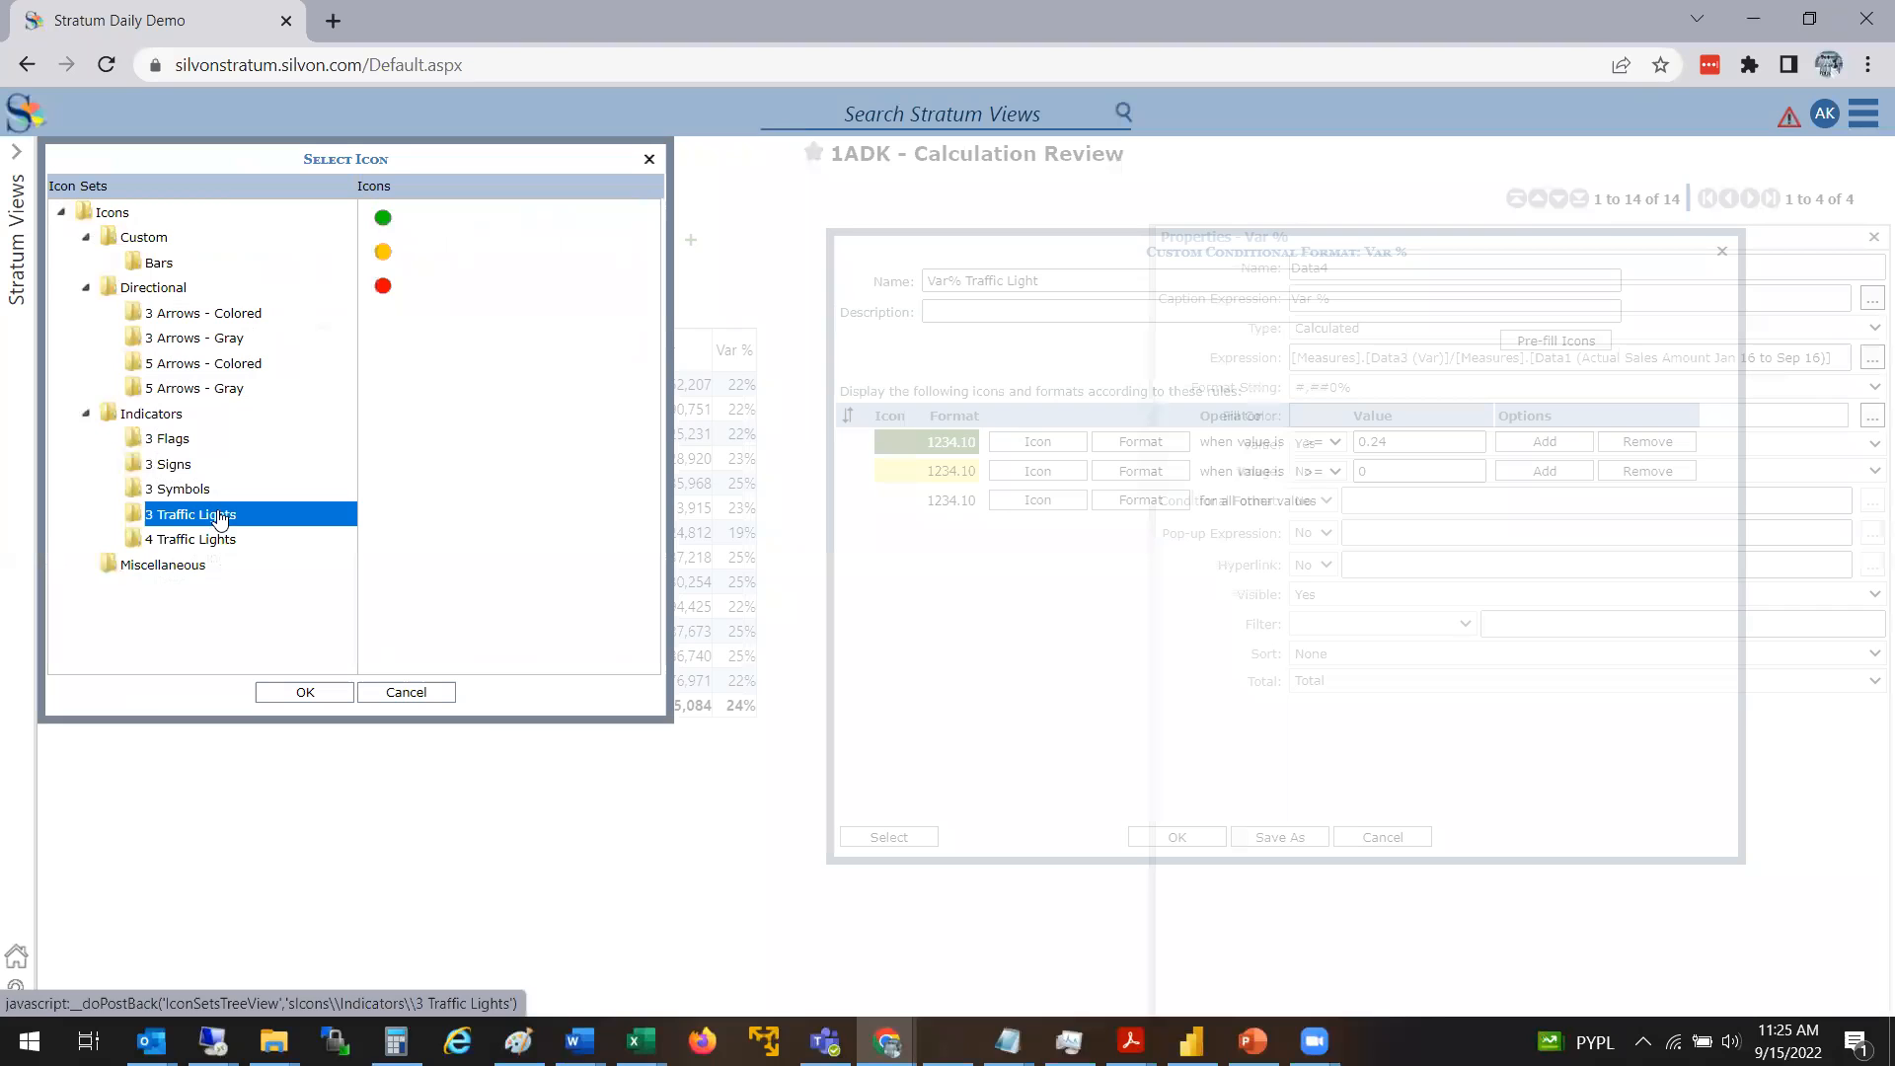
click(385, 221)
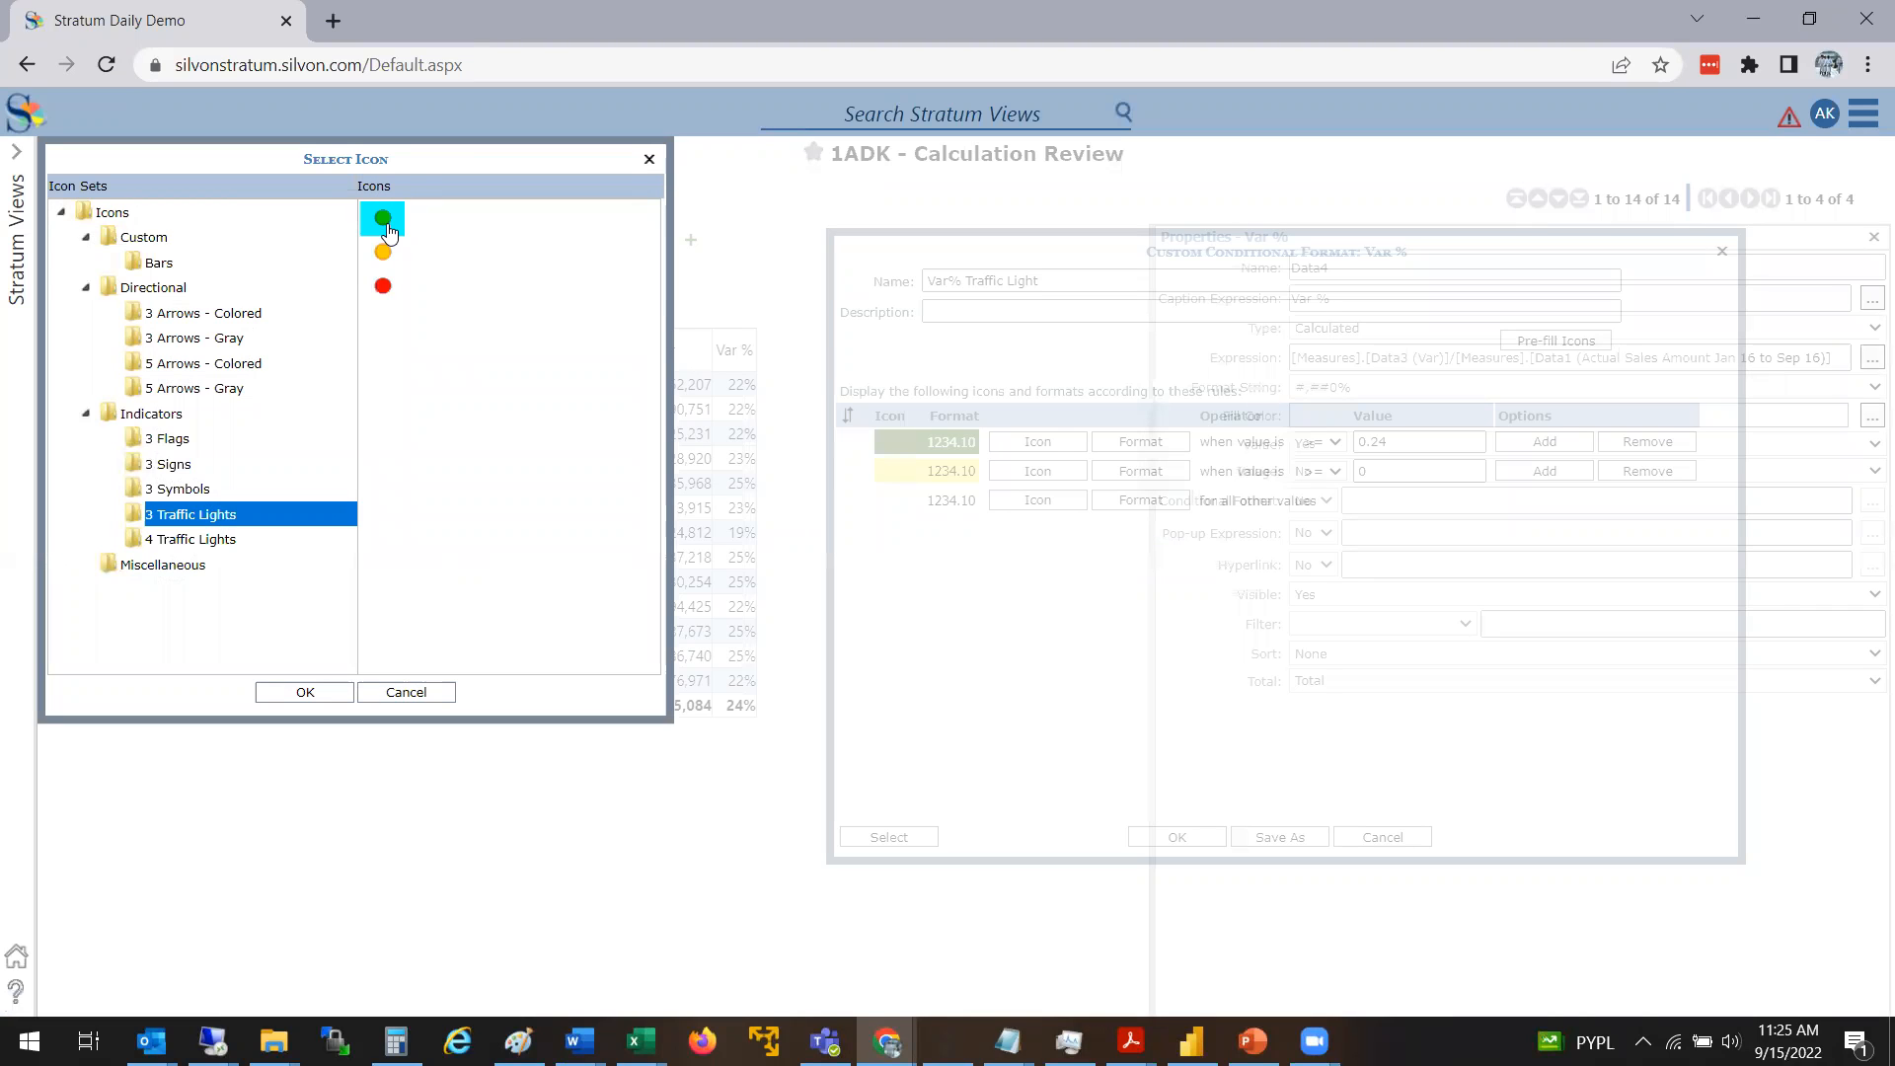
click(336, 690)
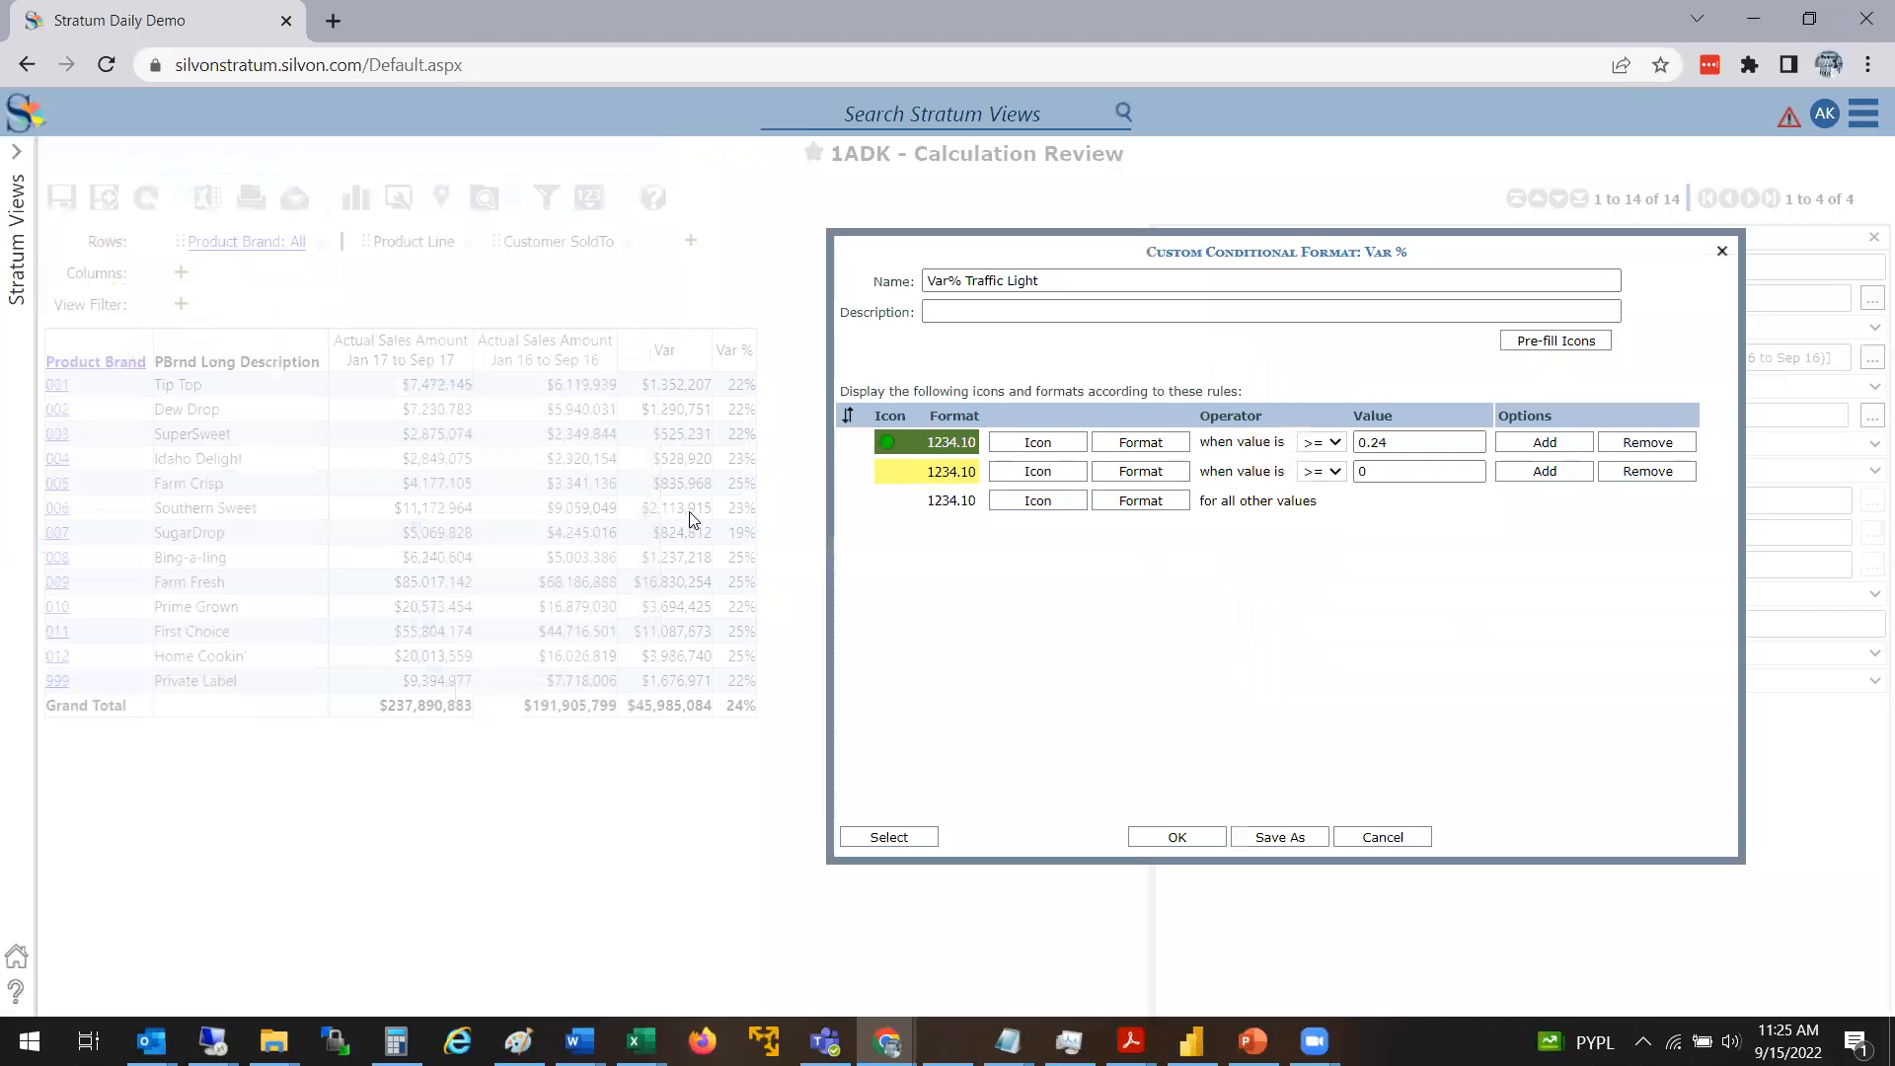
Assign the yellow light from the 3 Traffic Lights icon set to the second rule
click(1060, 479)
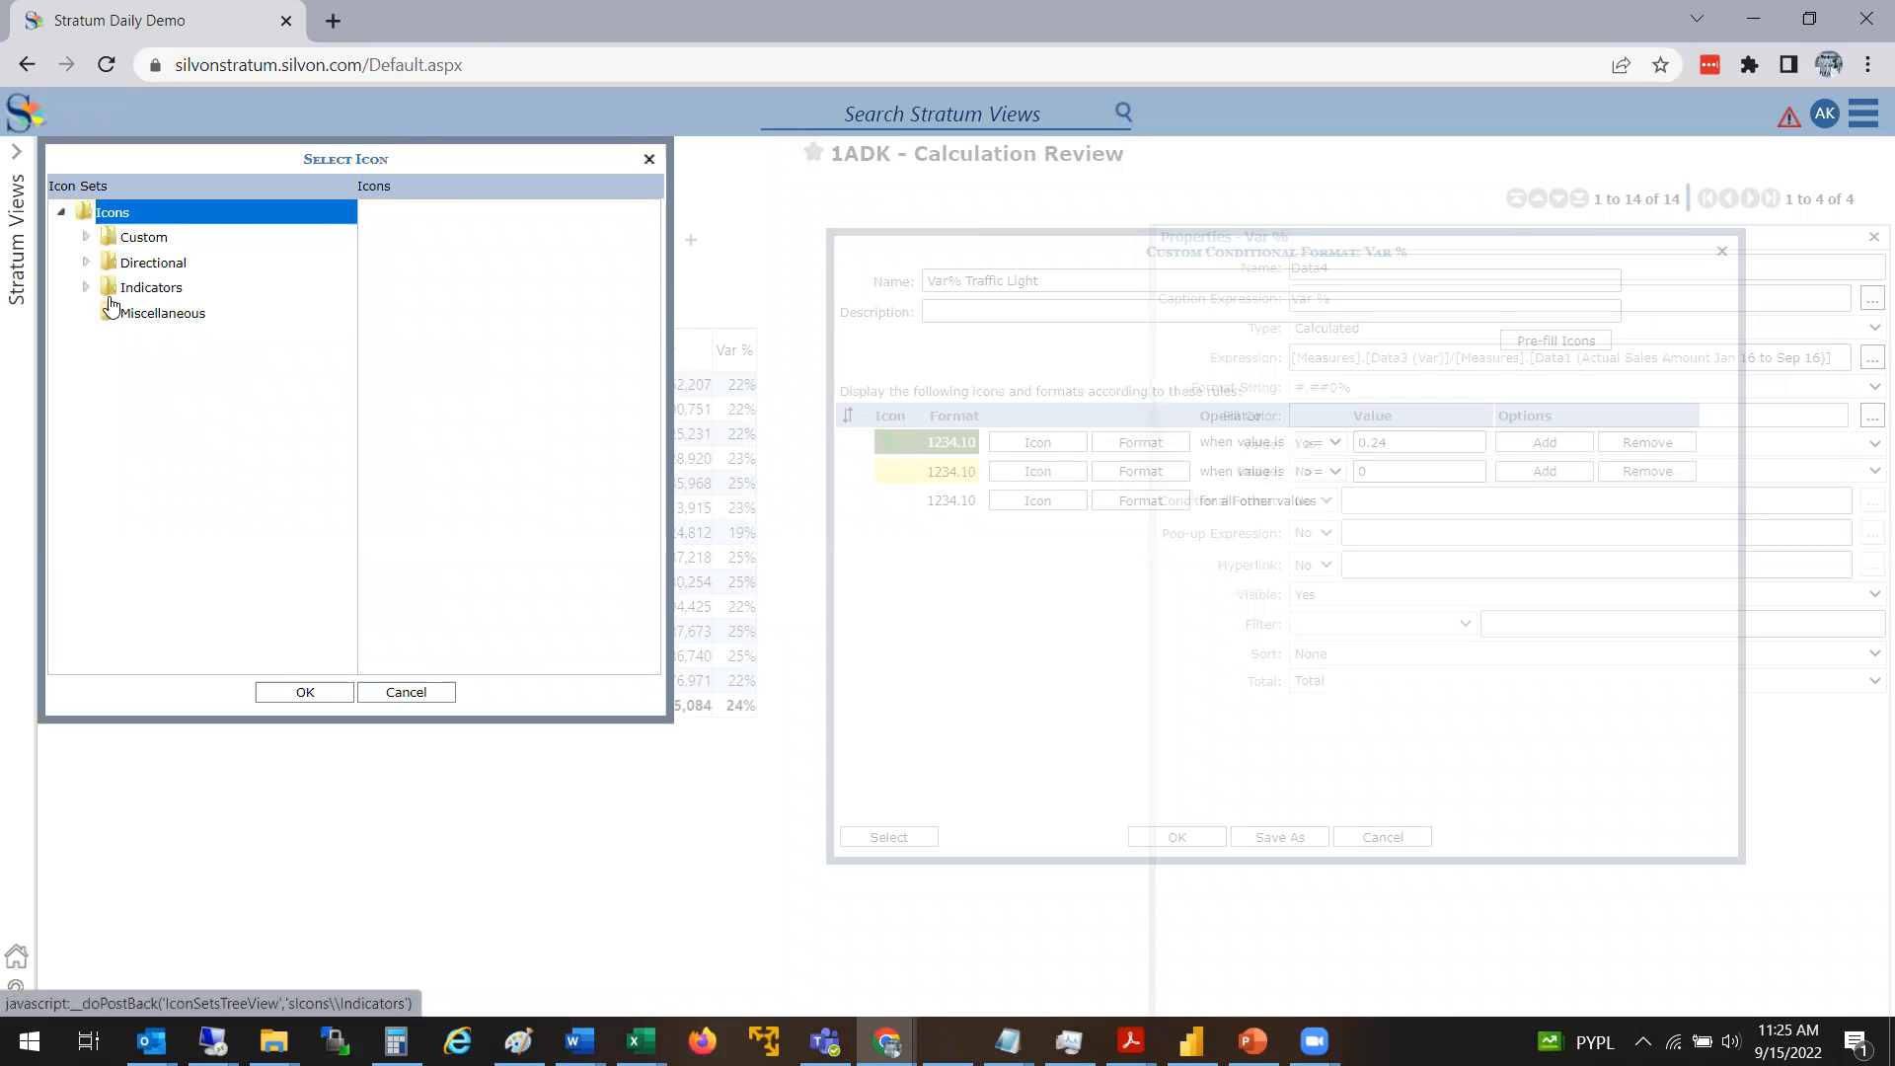
click(86, 287)
click(151, 391)
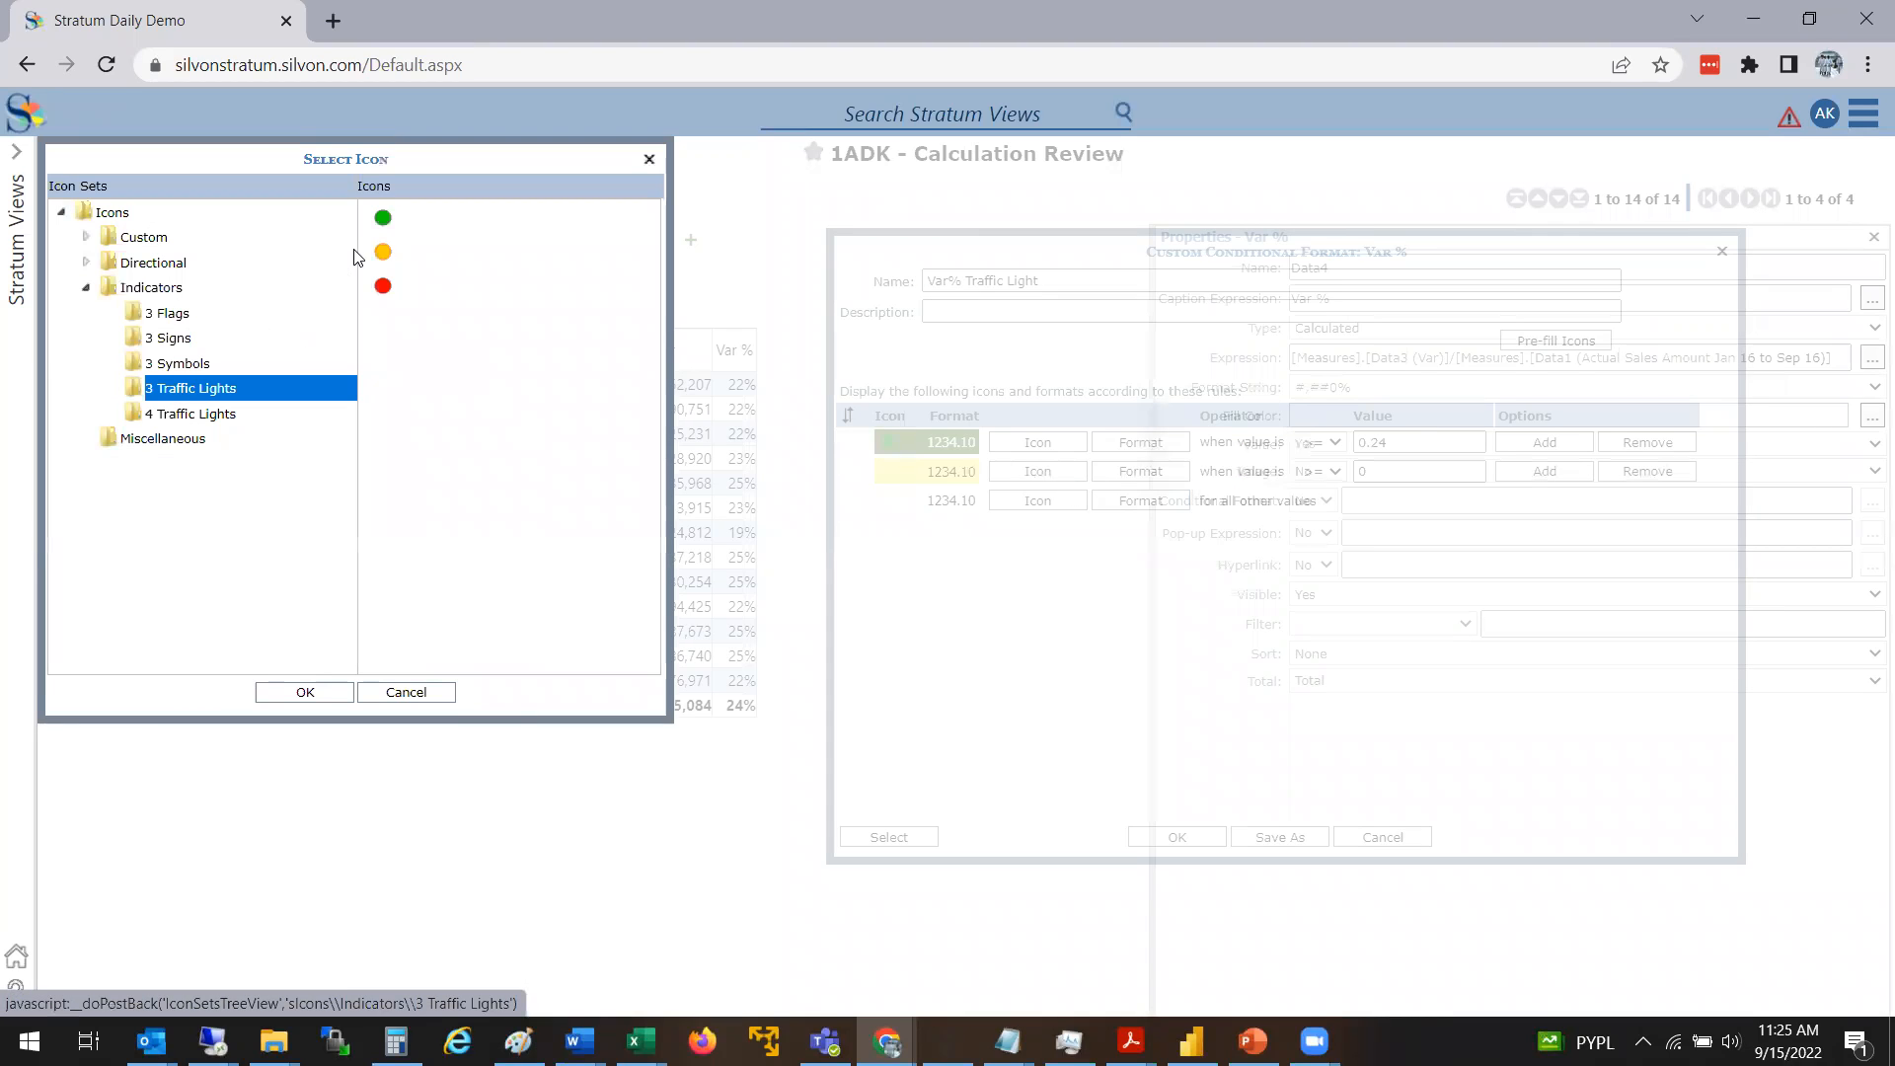
click(383, 253)
click(305, 692)
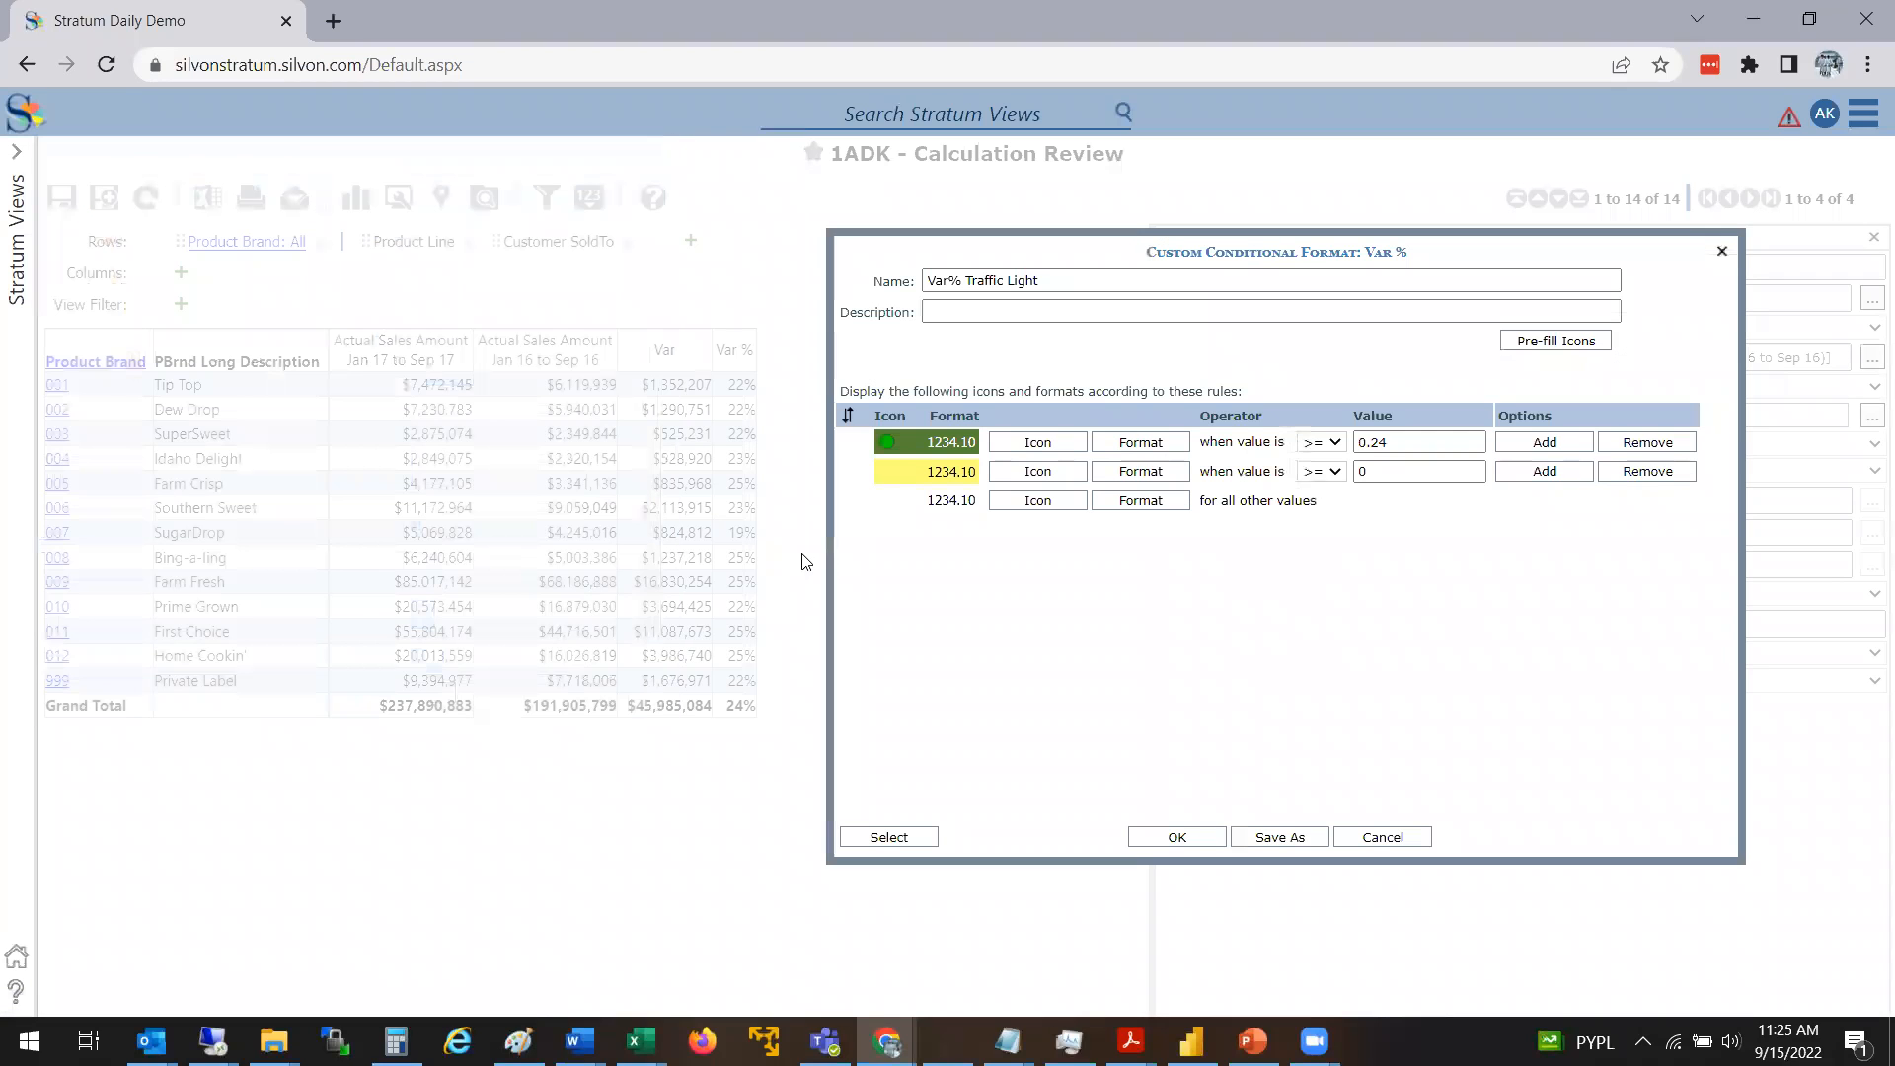
Assign the red light from the 3 Traffic Lights icon set to the rule for all other values
click(1049, 502)
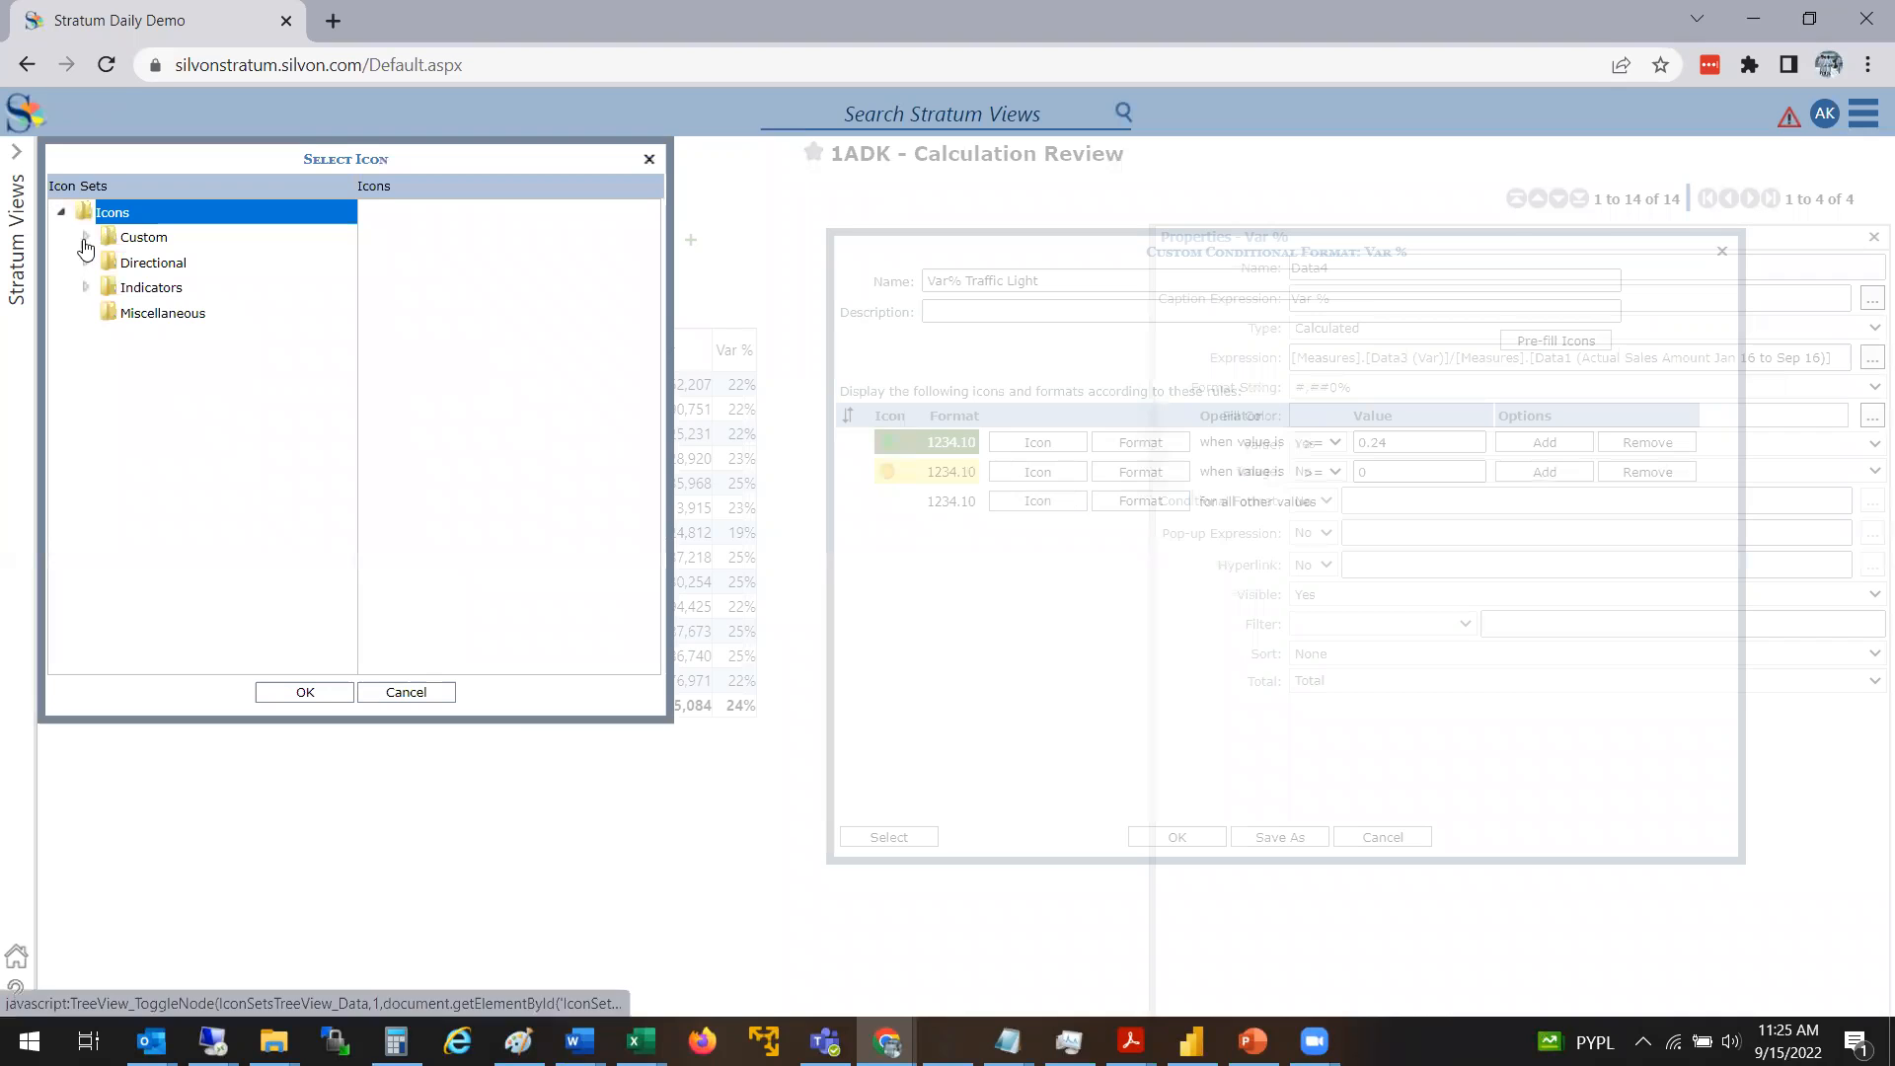
click(85, 287)
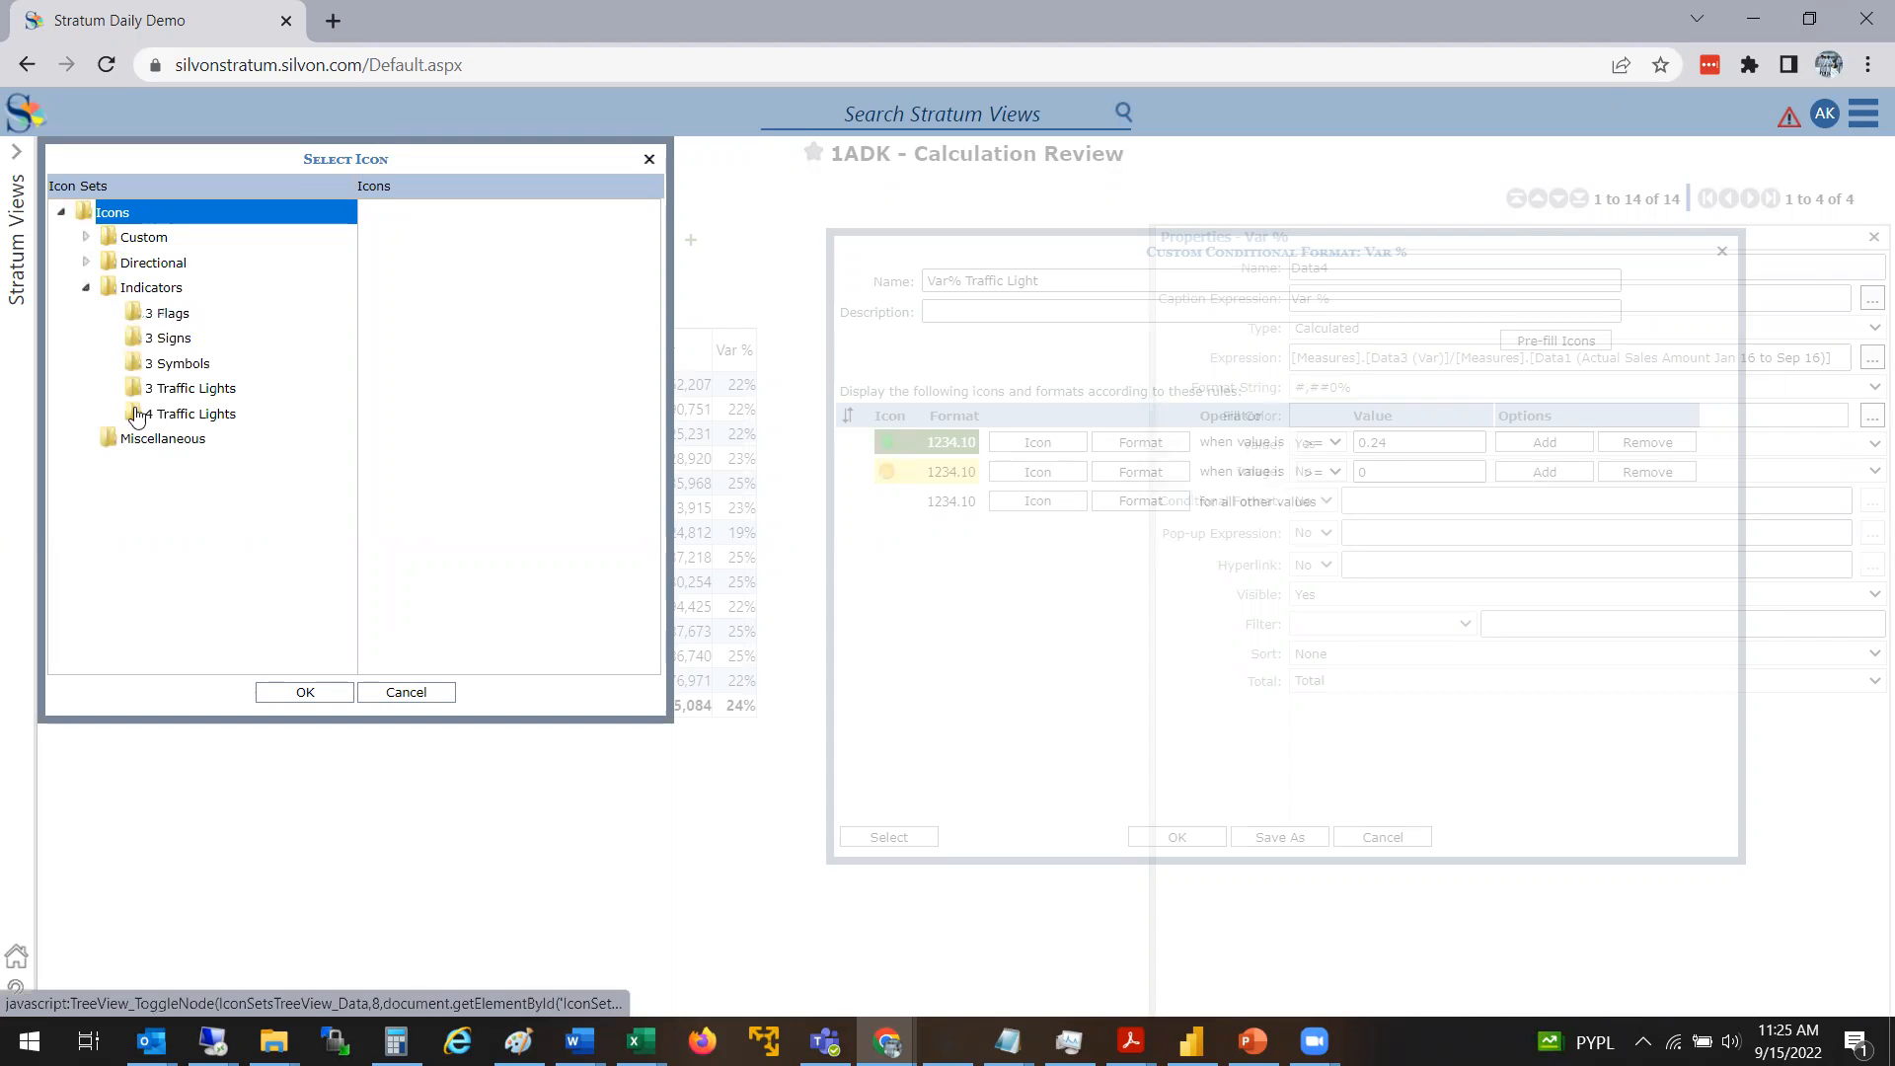
click(183, 390)
click(393, 289)
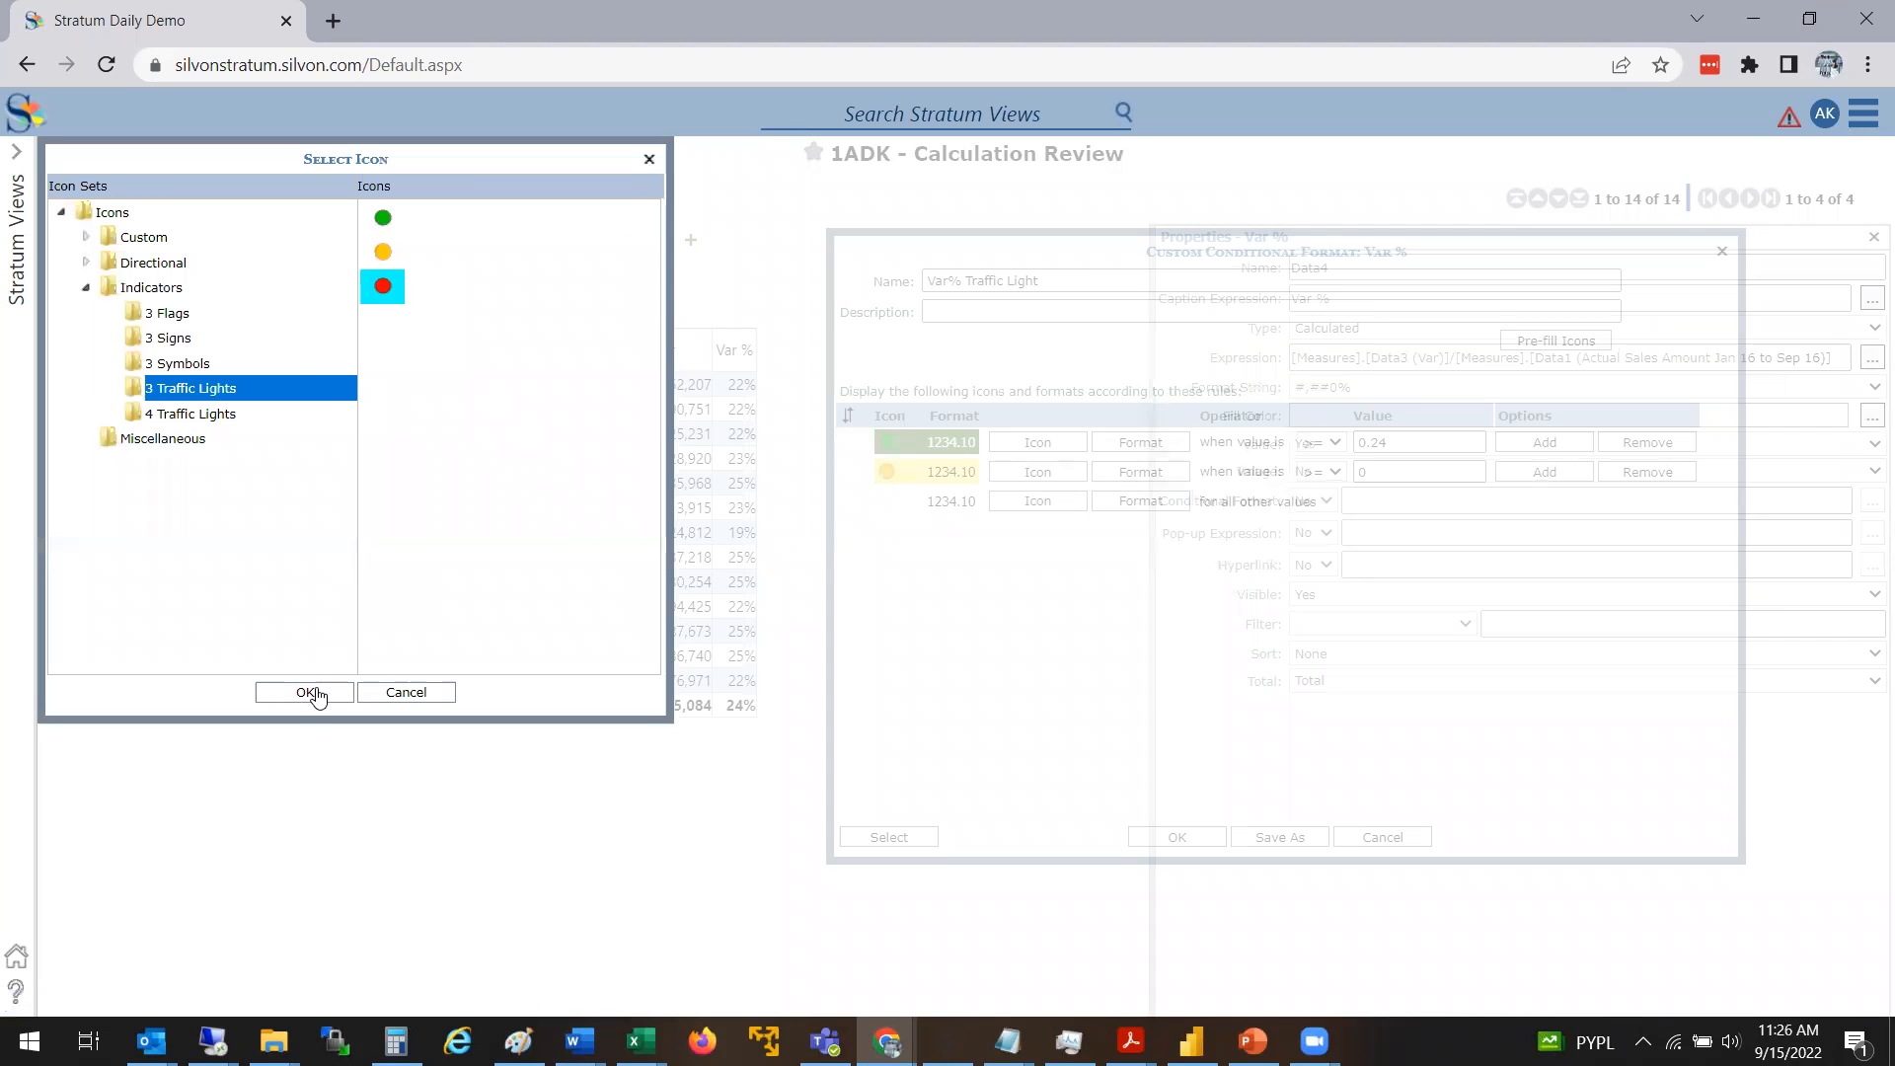
click(306, 691)
Override the default background and font colors of the all-other-values rule, making the background bright red
click(1125, 508)
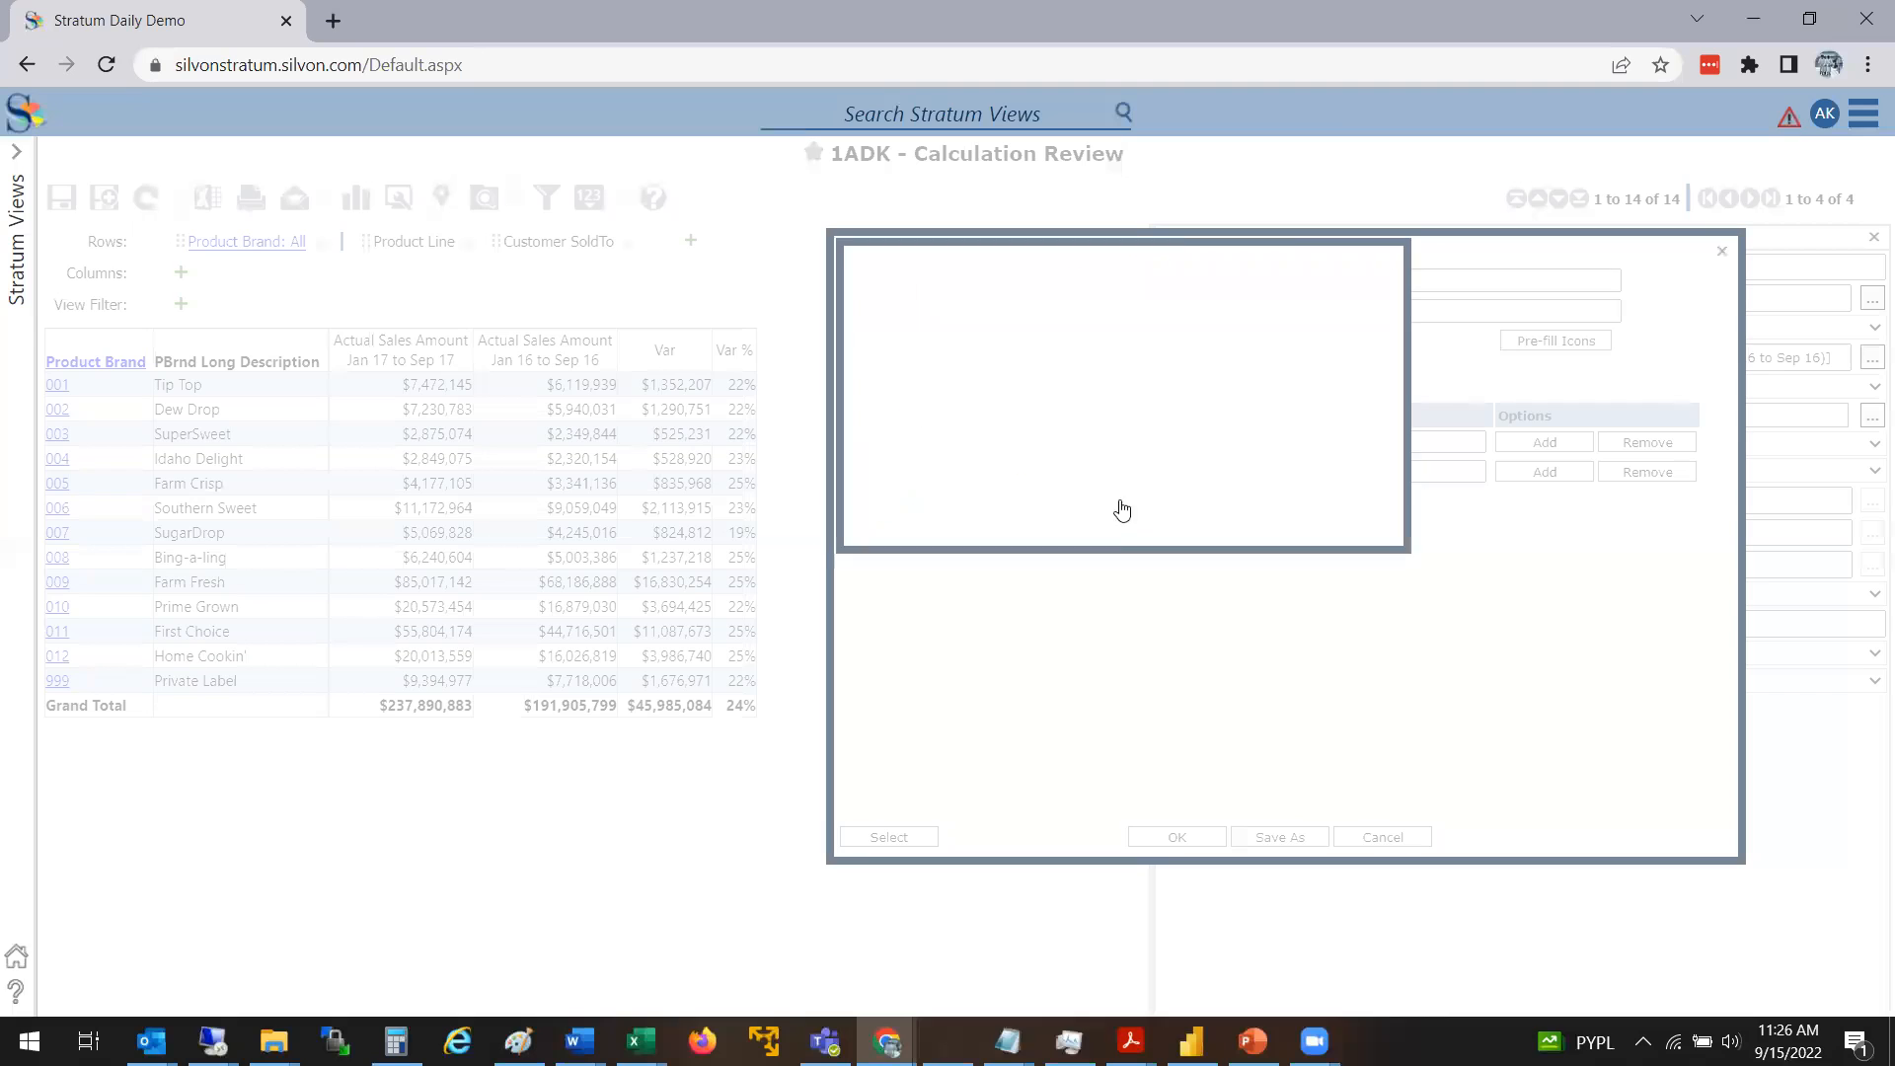
click(1339, 336)
click(1339, 365)
click(1247, 338)
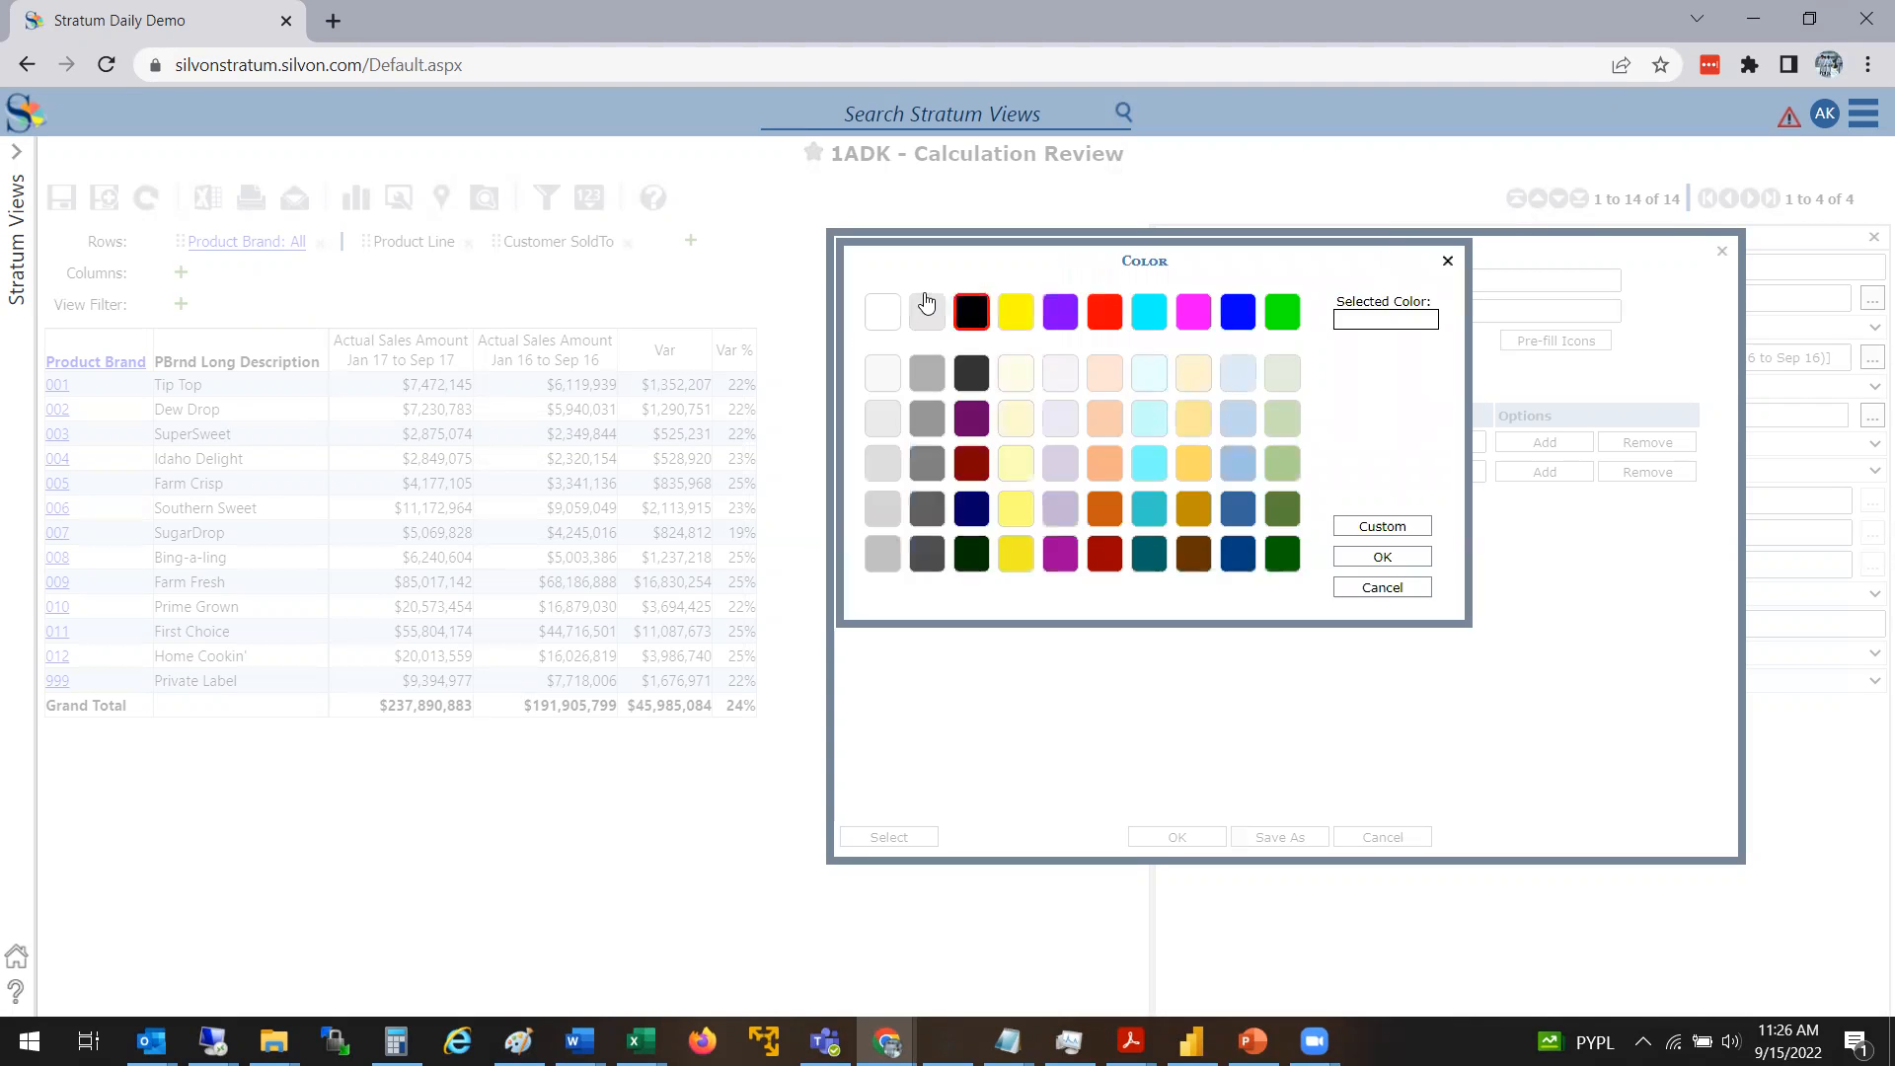
click(1105, 310)
click(1347, 559)
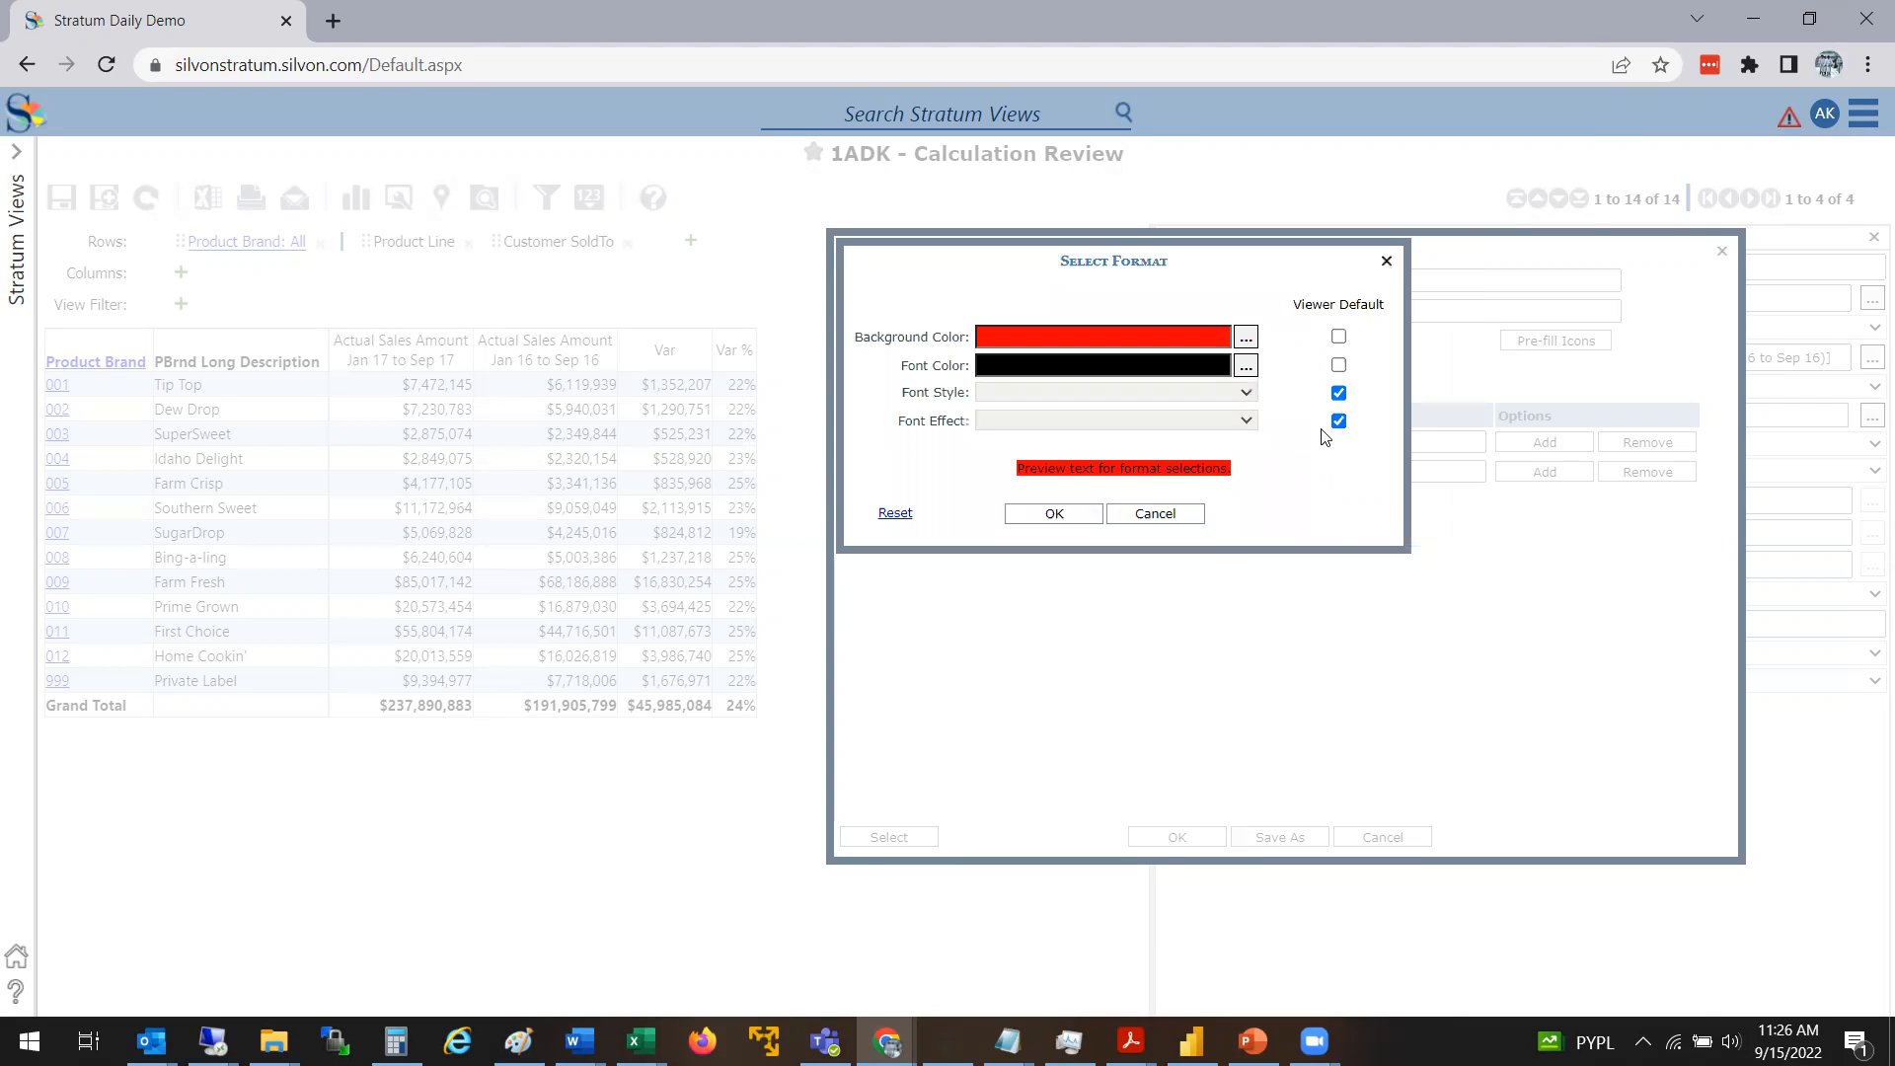
Set the font color of the all-other-values rule to white and apply the format
click(1246, 366)
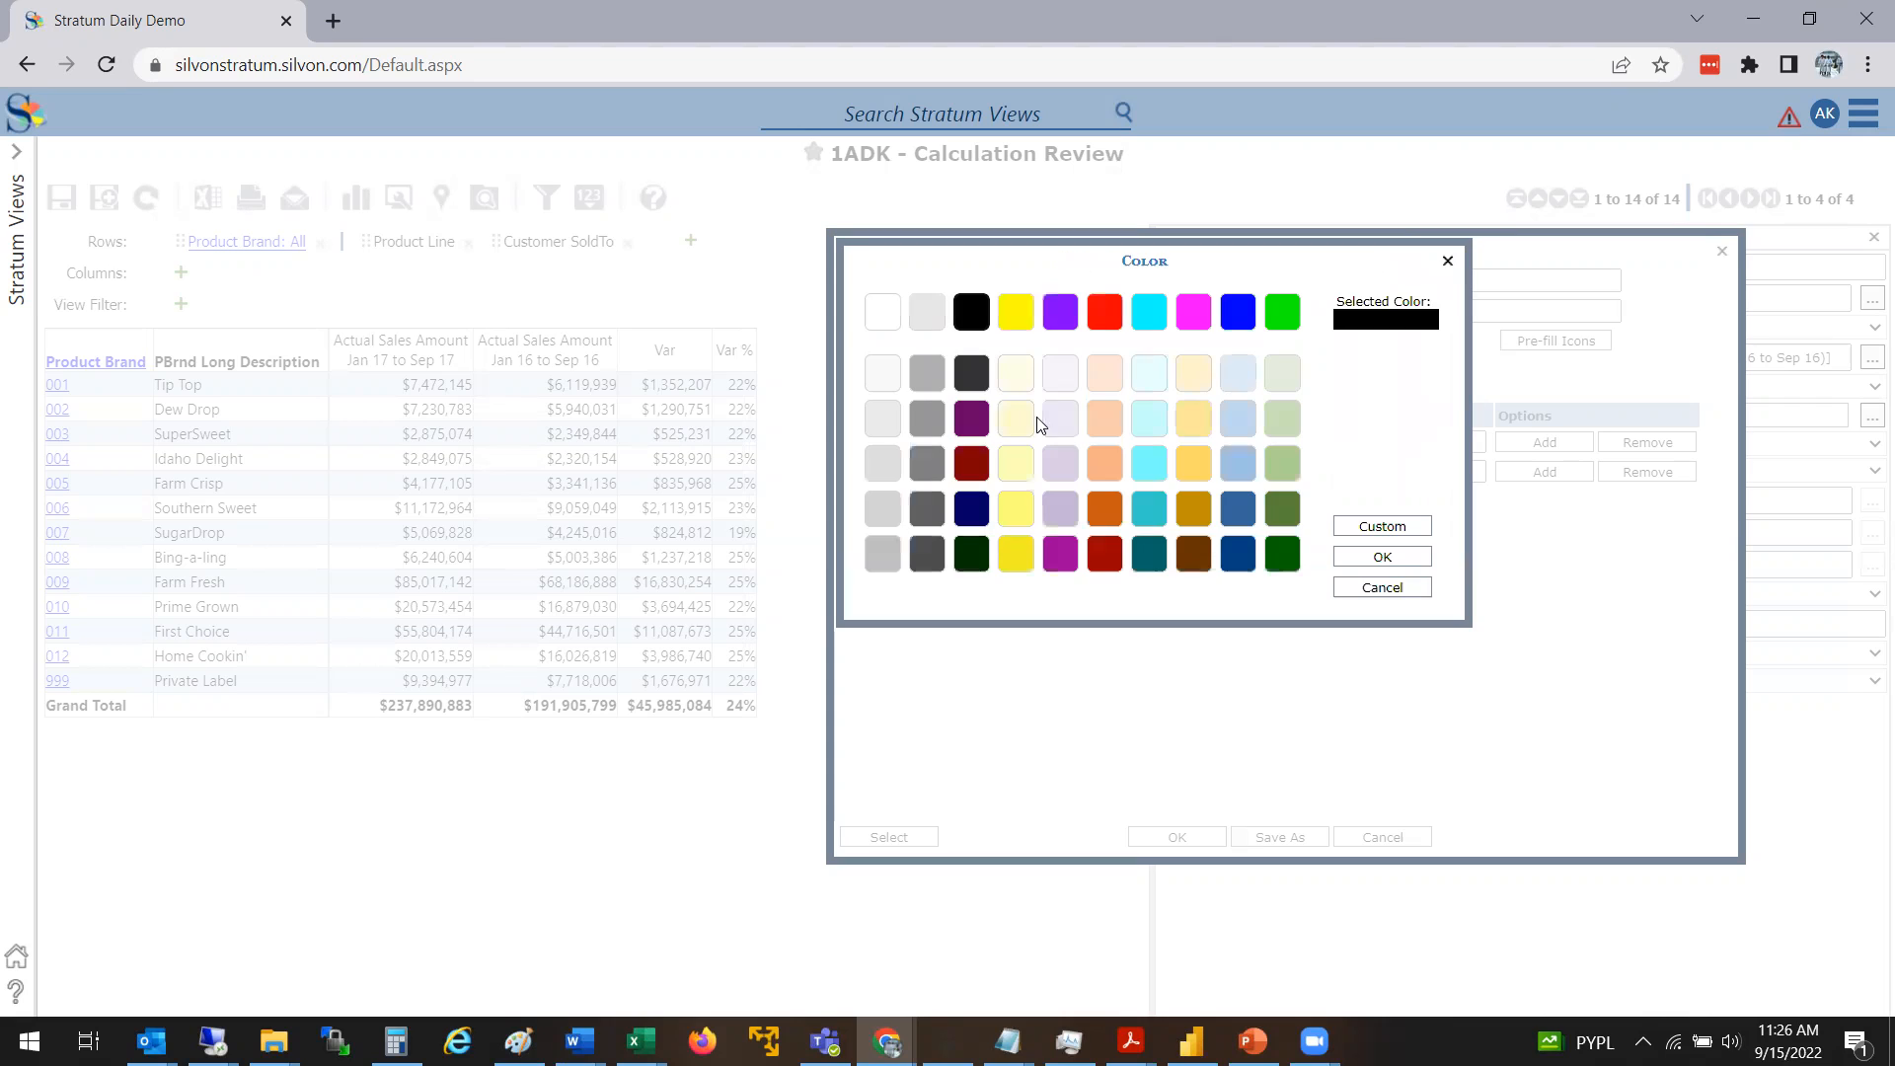
click(885, 314)
click(1387, 559)
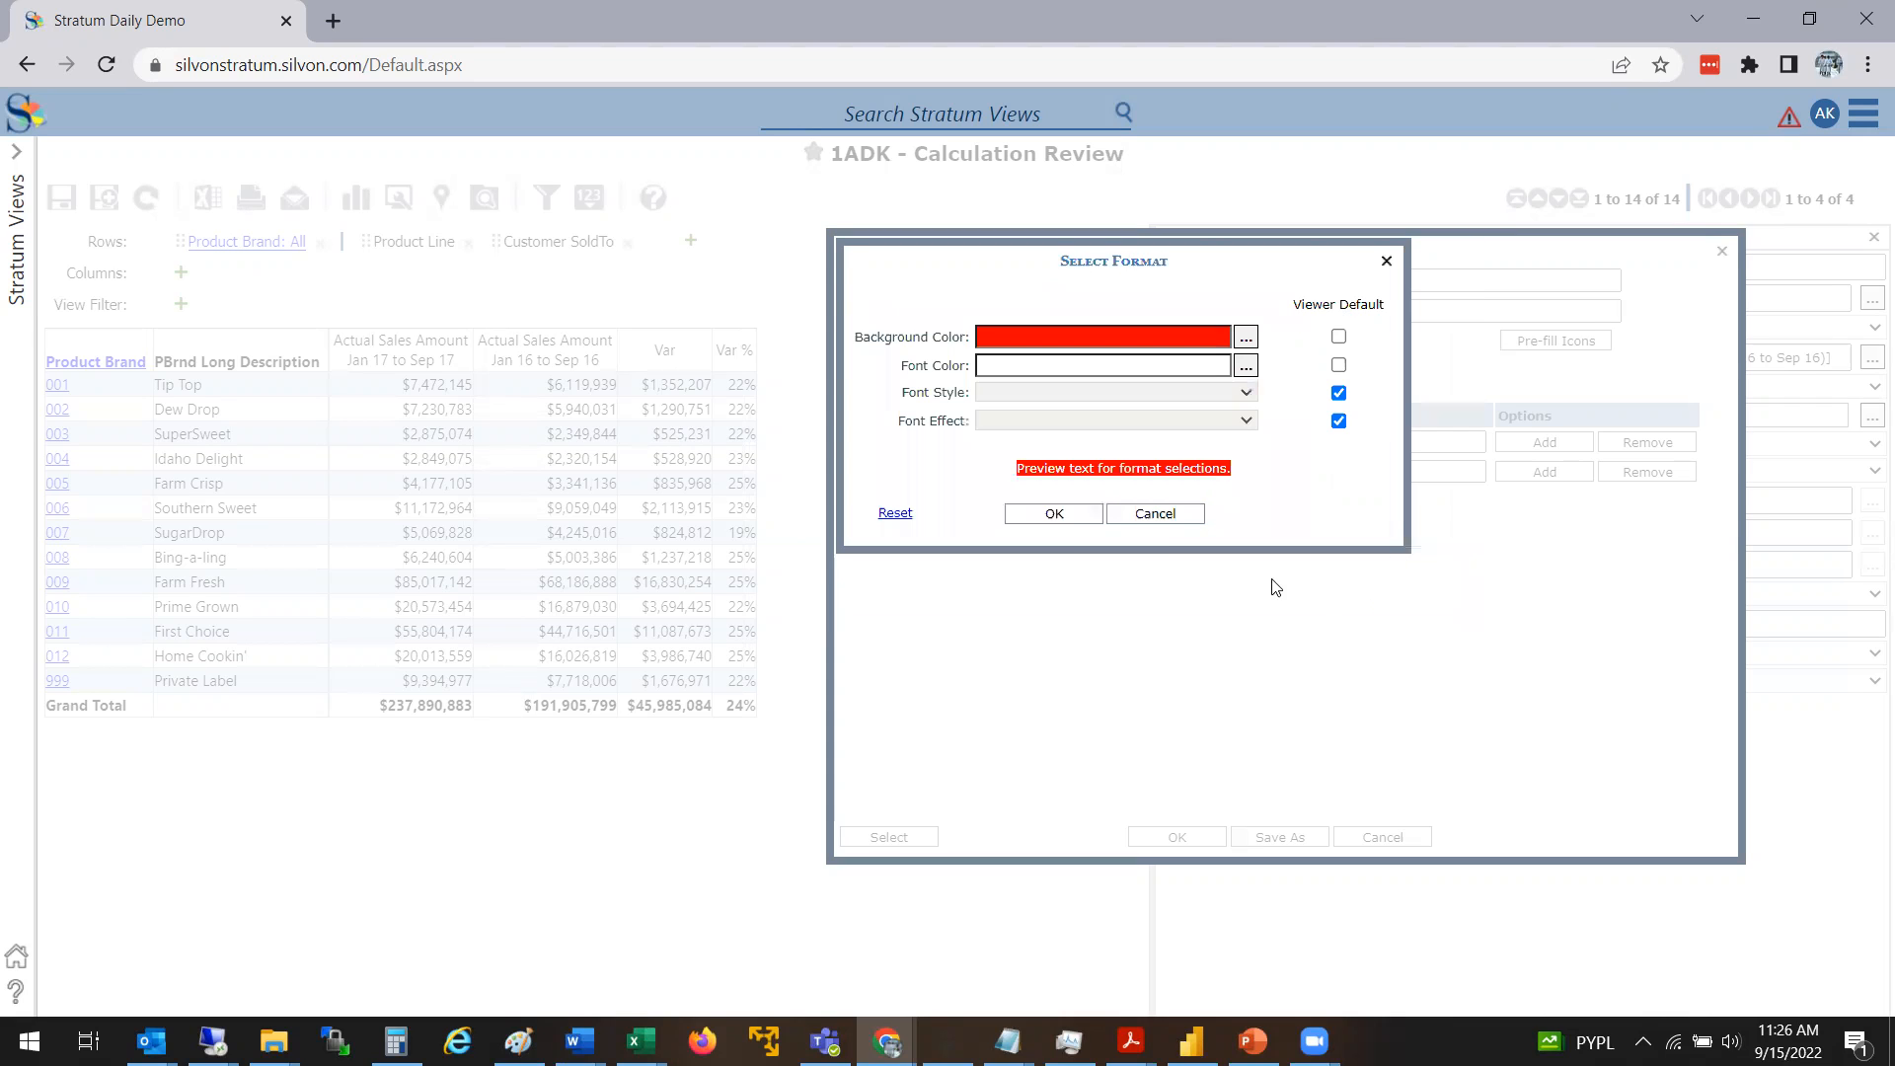
click(1082, 515)
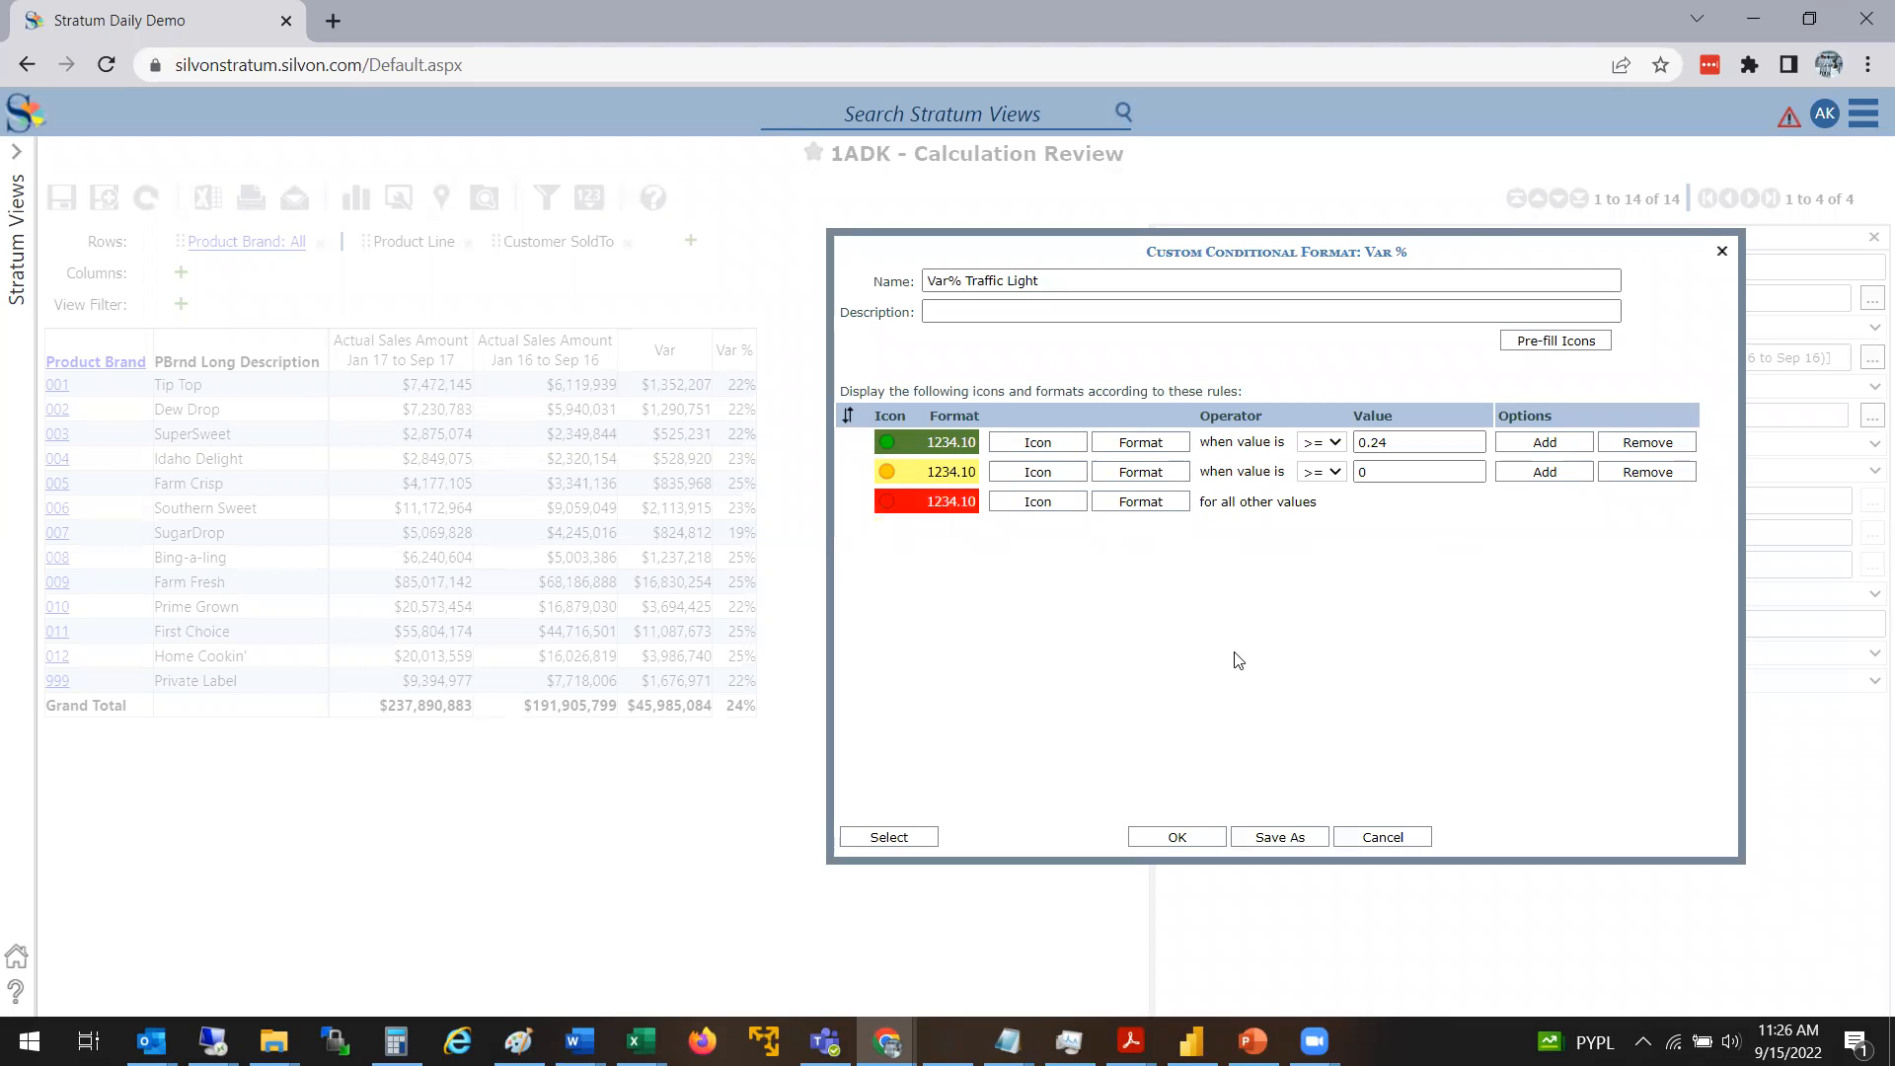
Confirm the Var% Traffic Light custom conditional format so it applies to the Var % measure
click(1203, 841)
click(546, 596)
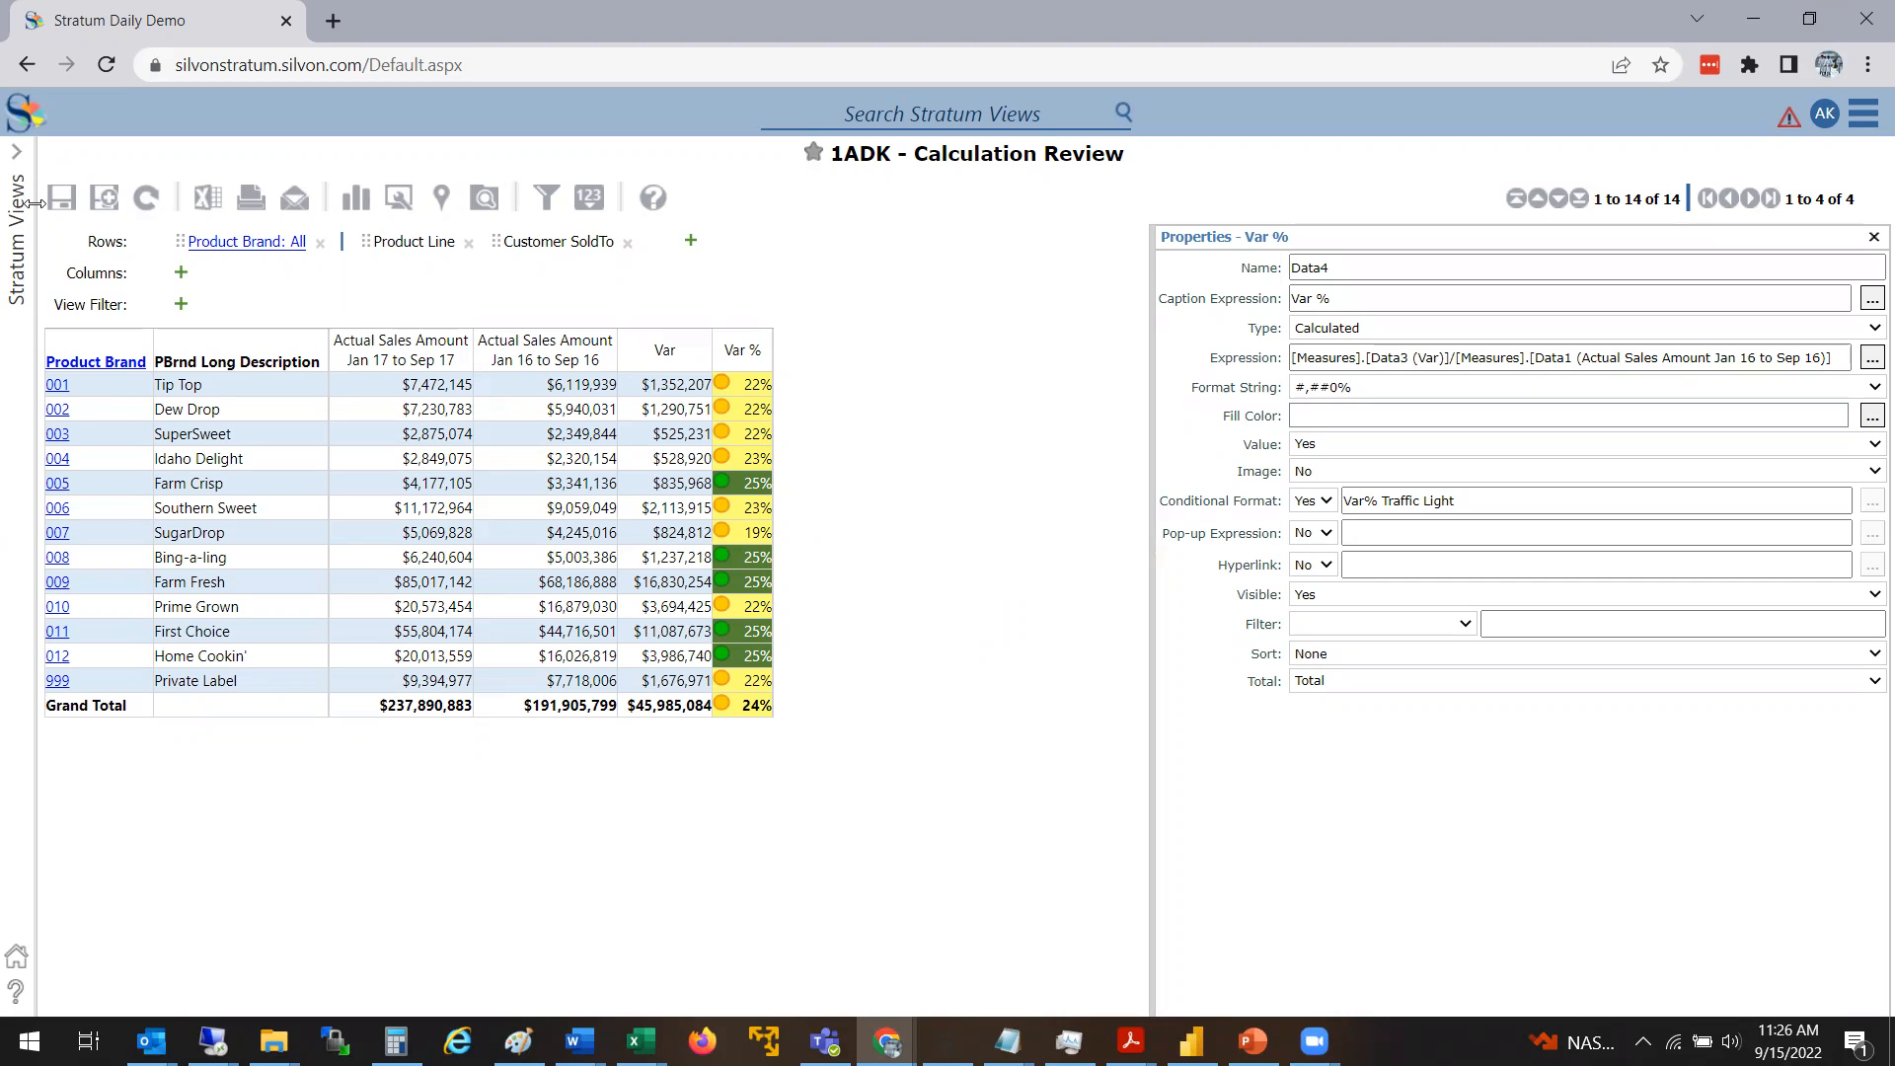
Open the ADK - Discount Analysis view and examine the first product's list price, sales units and extended list figures
click(26, 244)
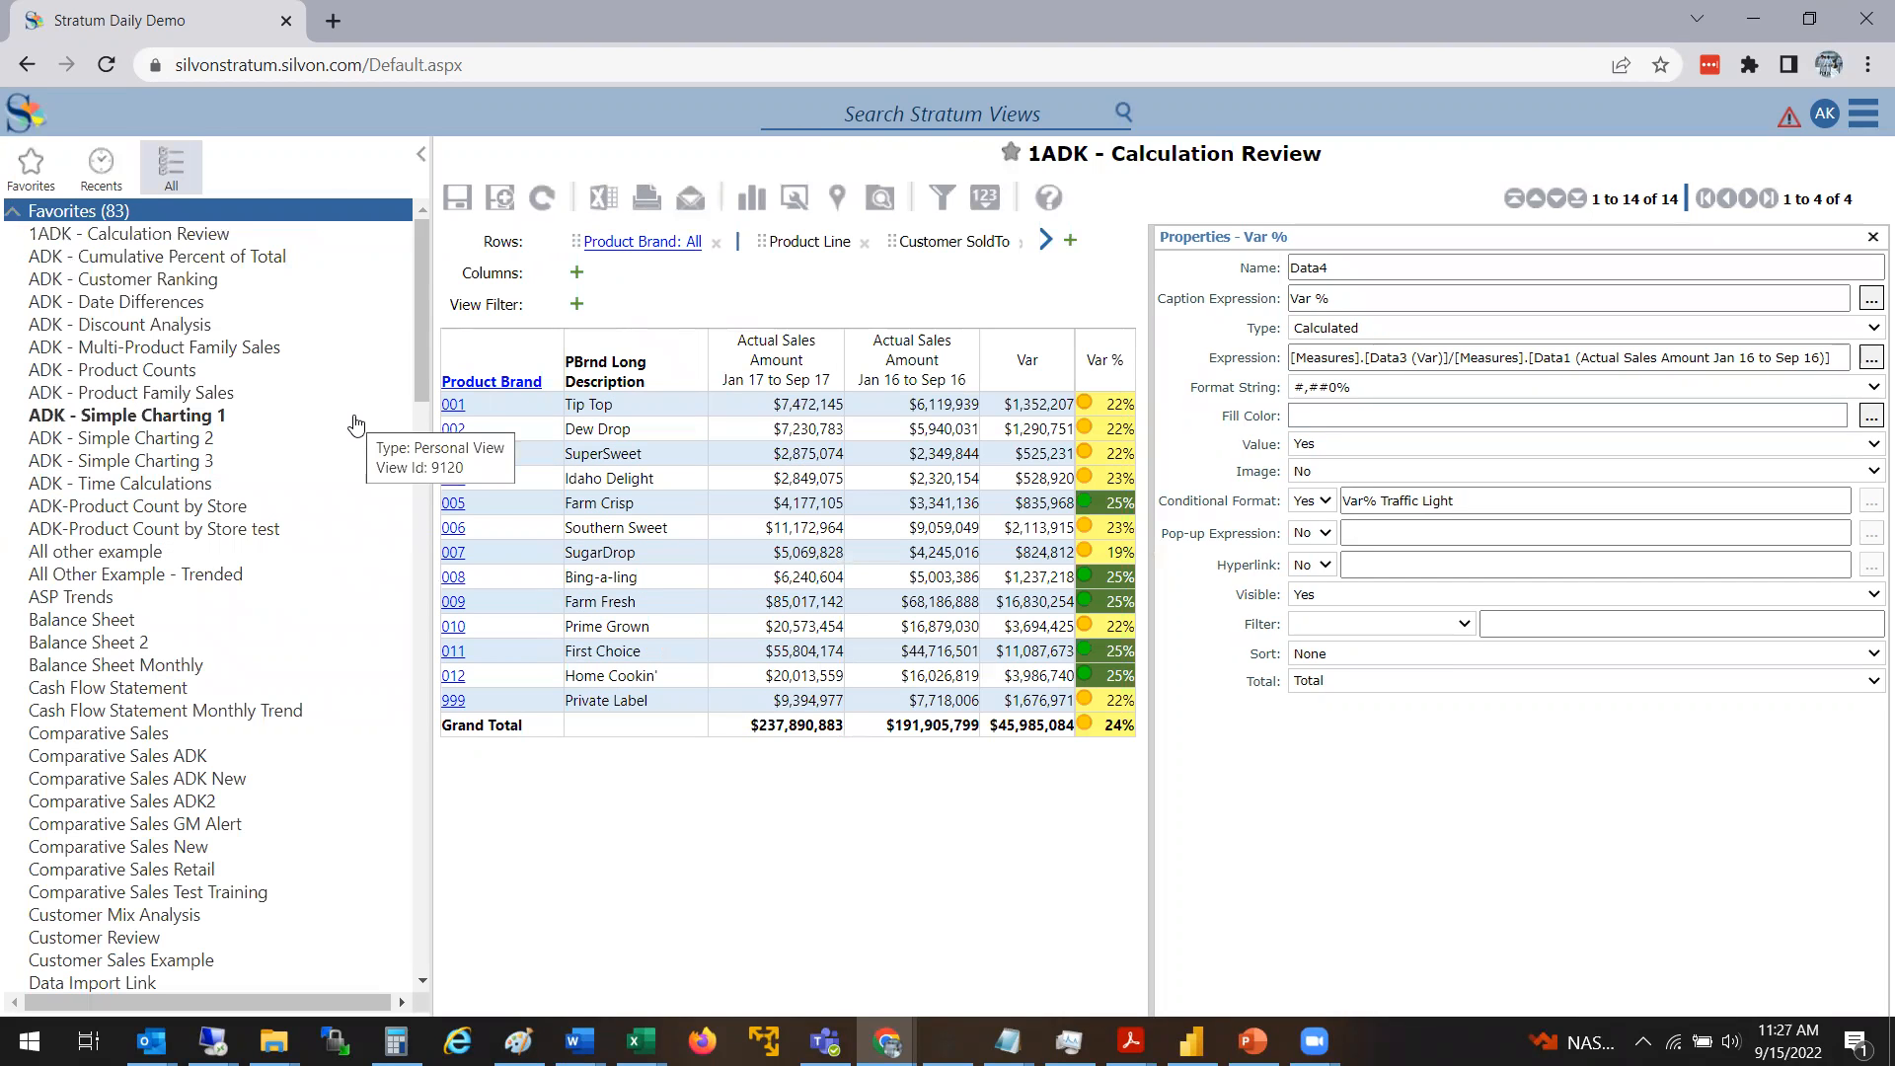
click(168, 327)
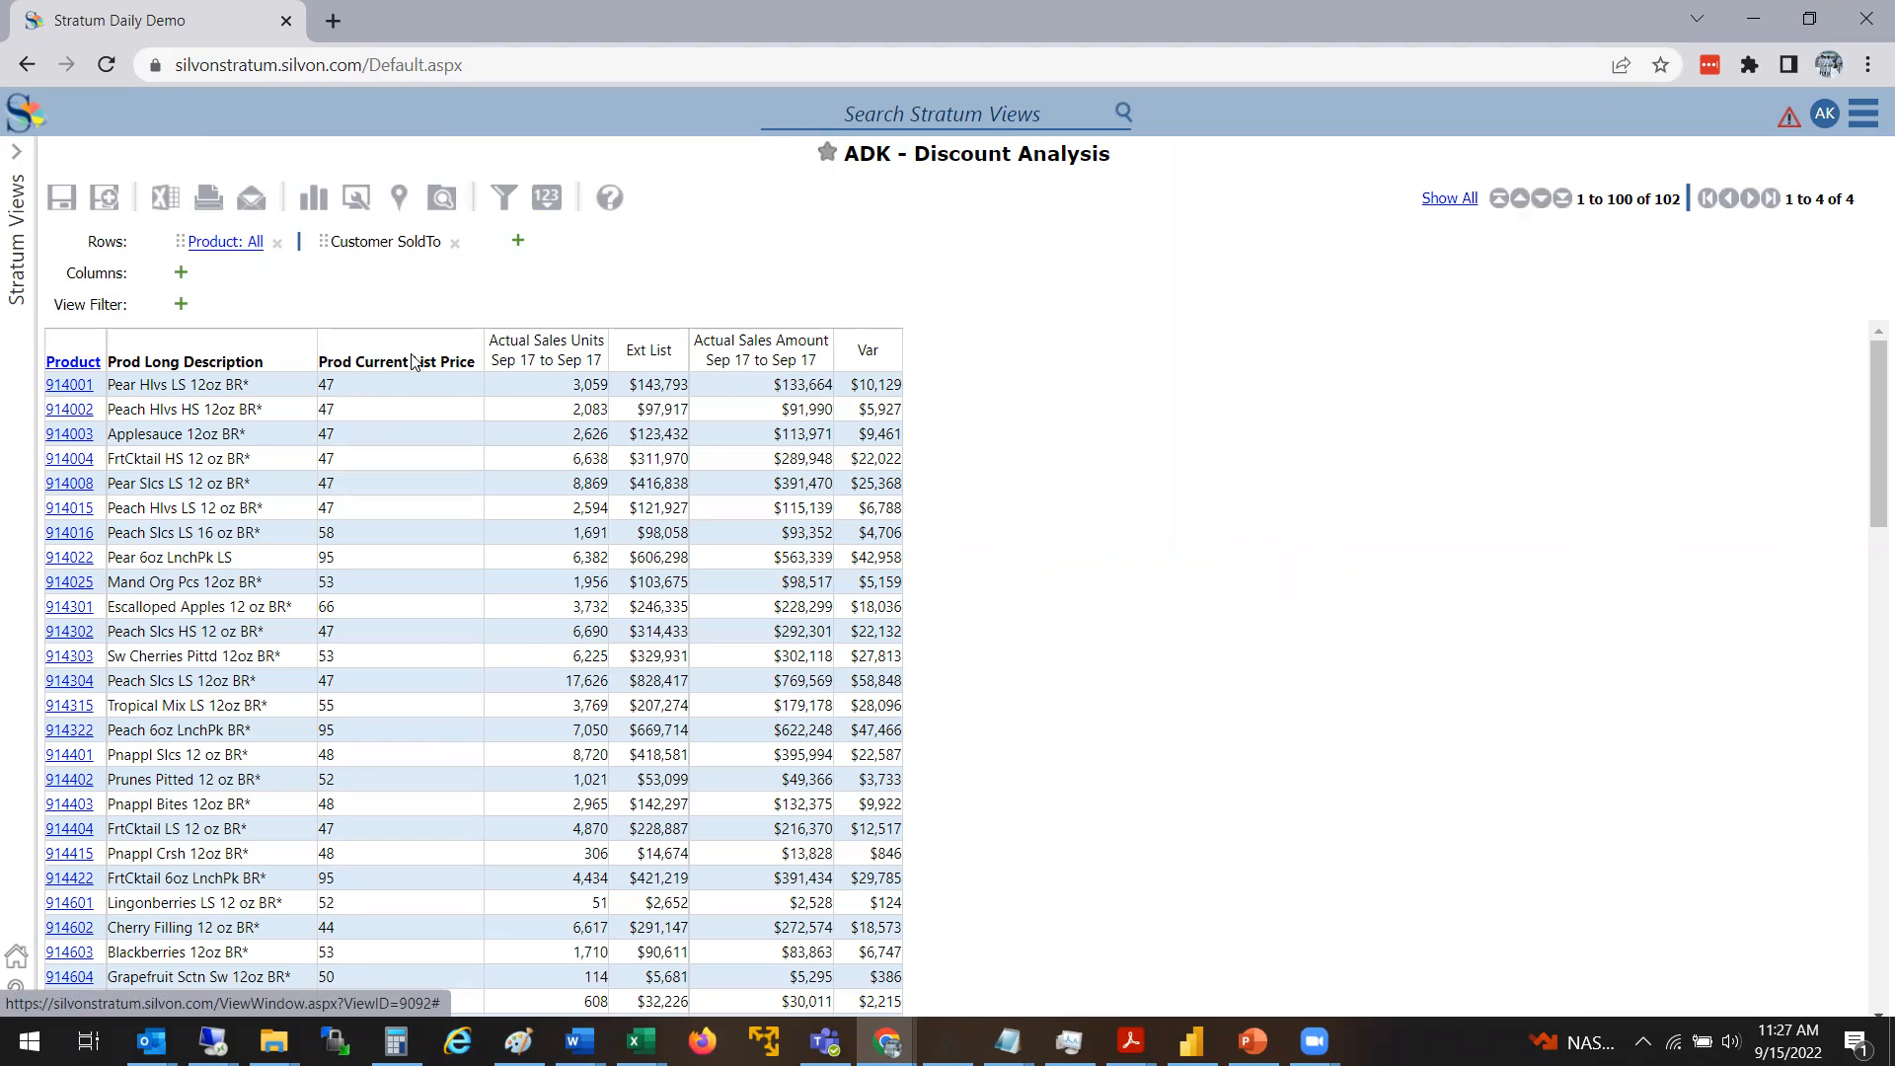
click(396, 380)
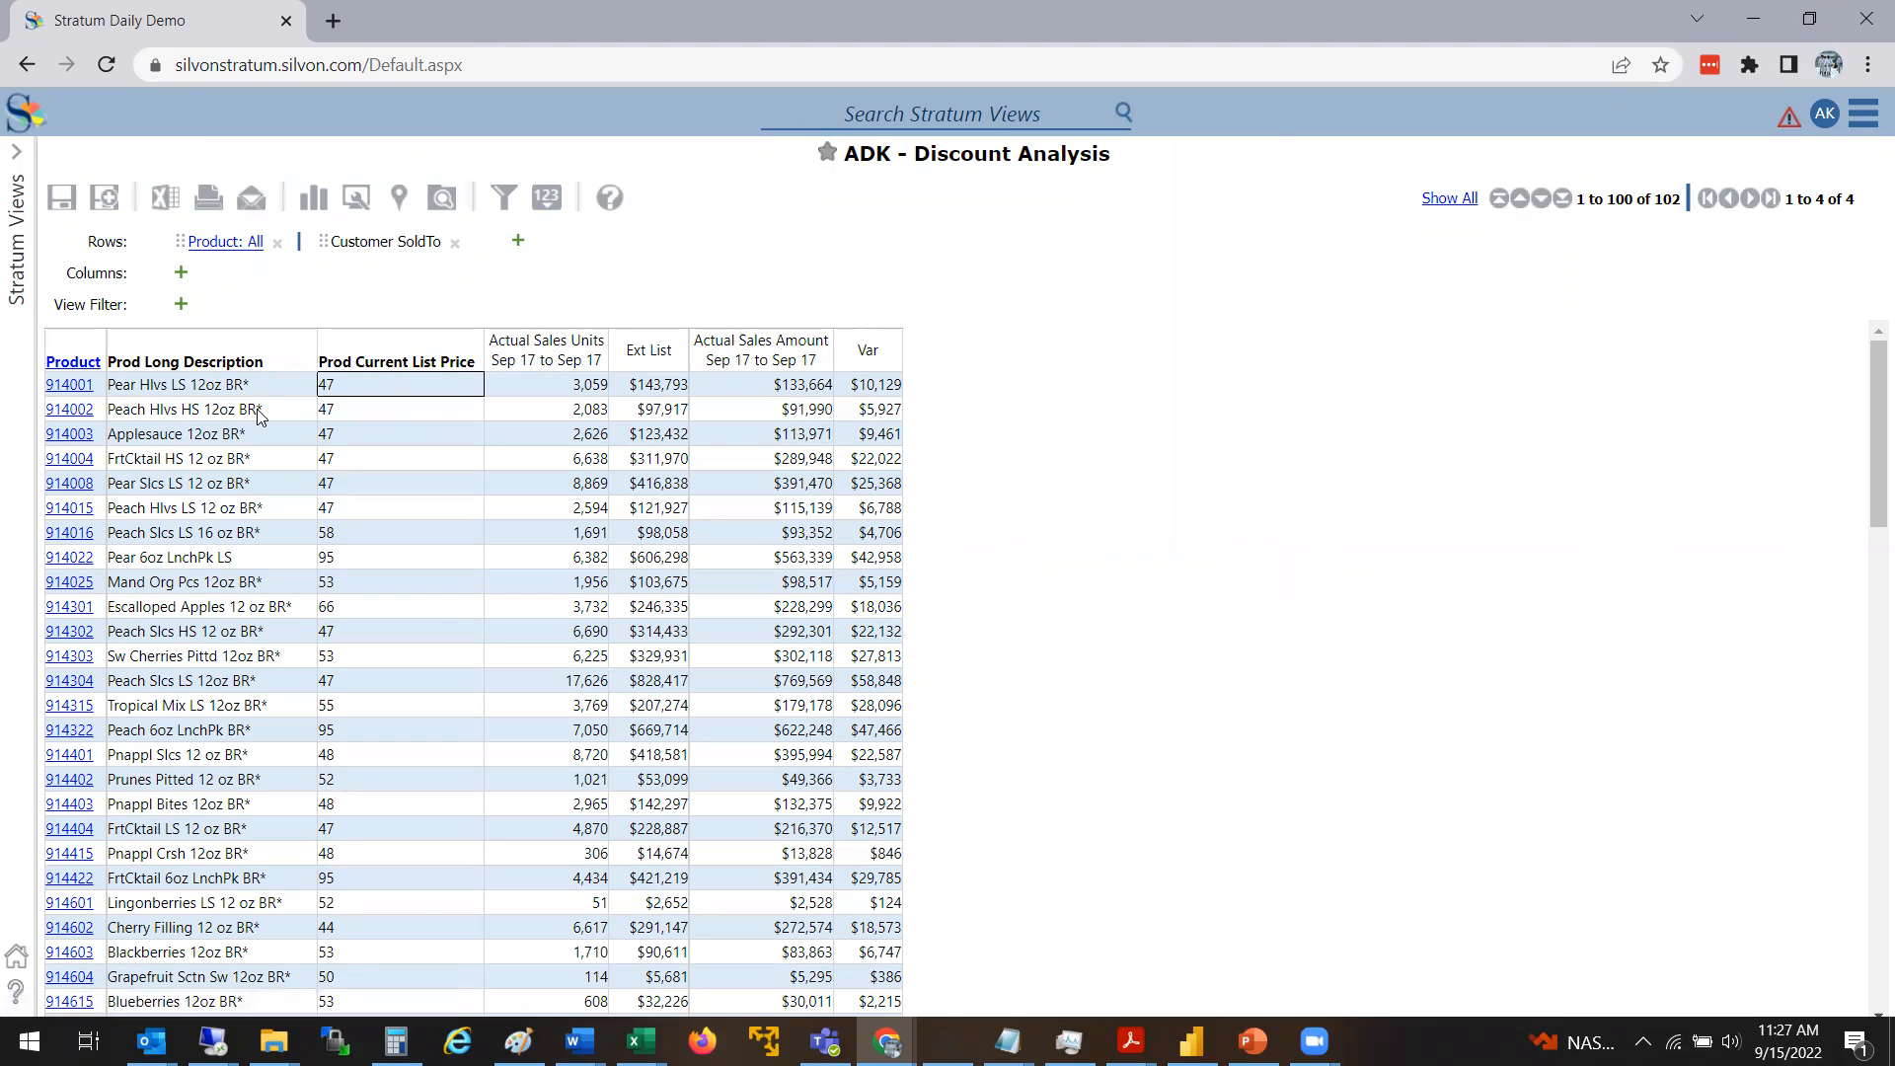
click(524, 393)
click(661, 410)
click(528, 395)
click(372, 395)
click(391, 360)
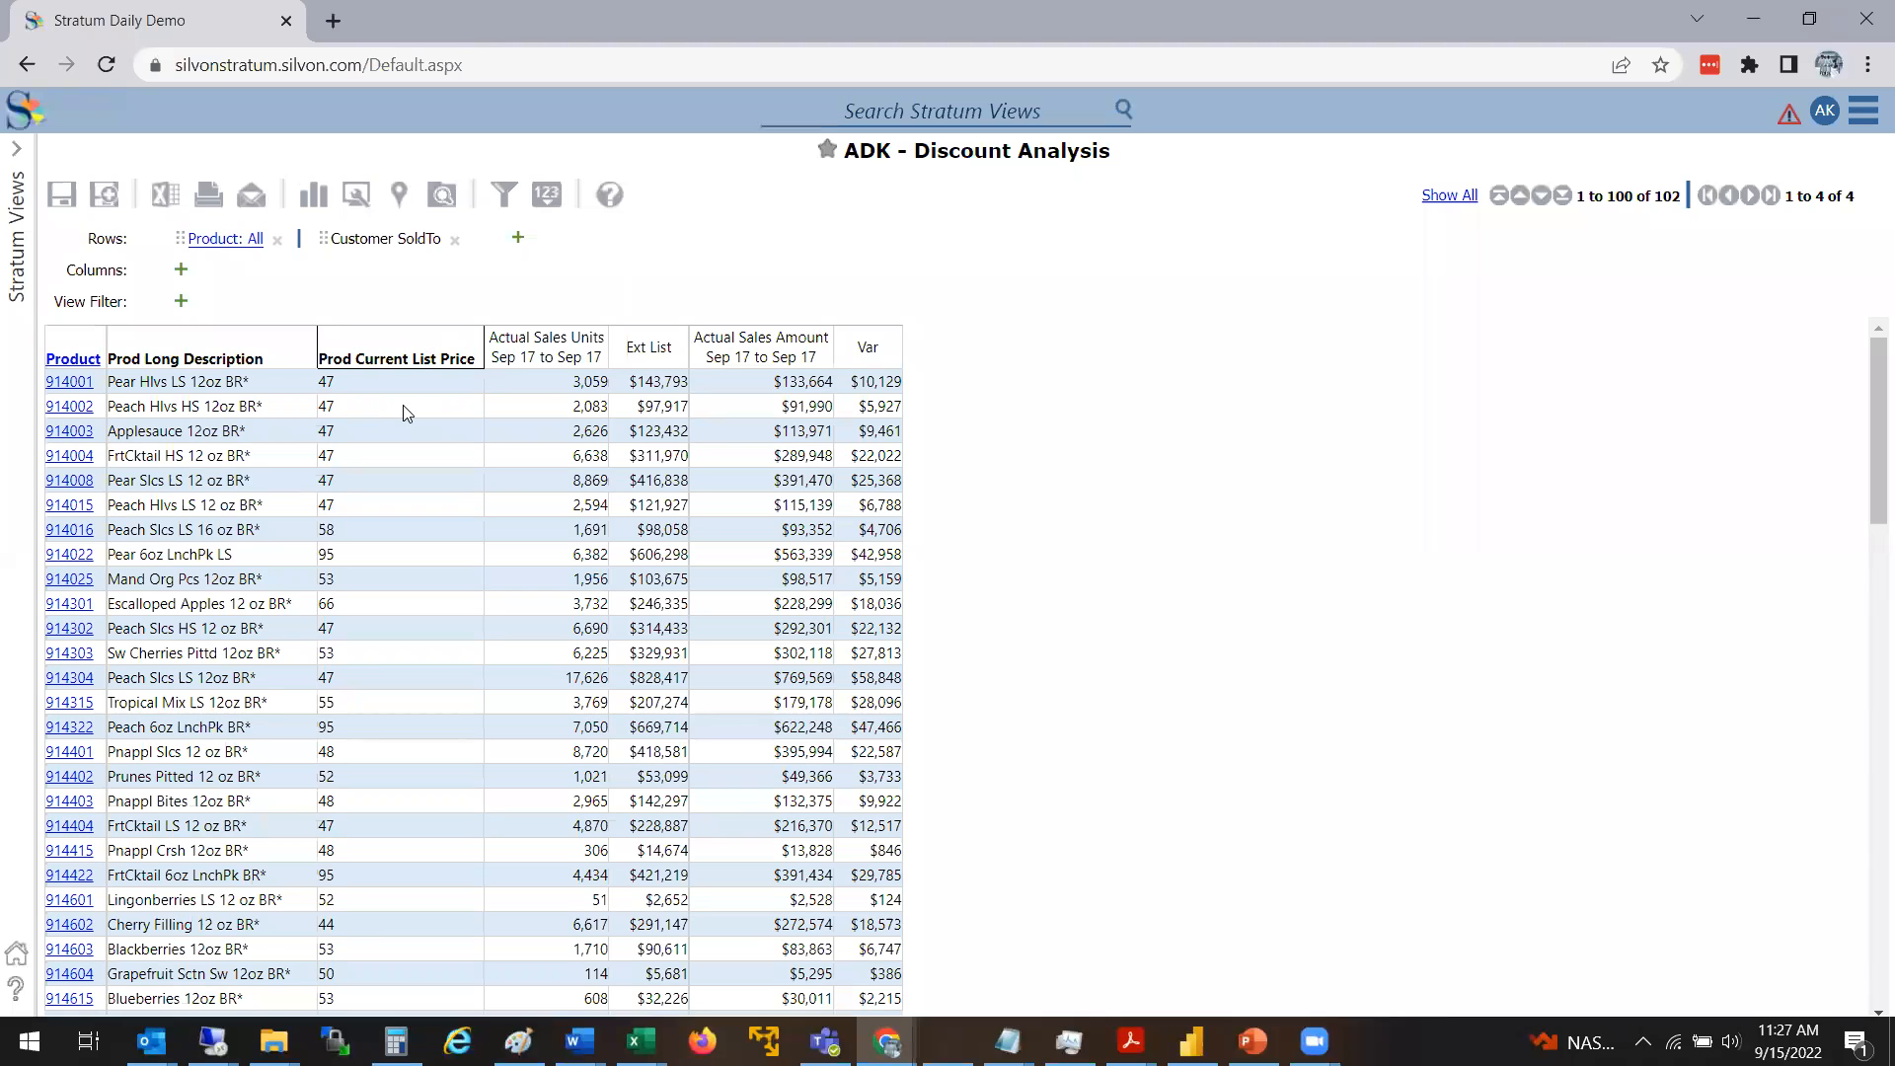
Add the Prod Discontinue Date attribute relationship to the Product level
right_click(221, 344)
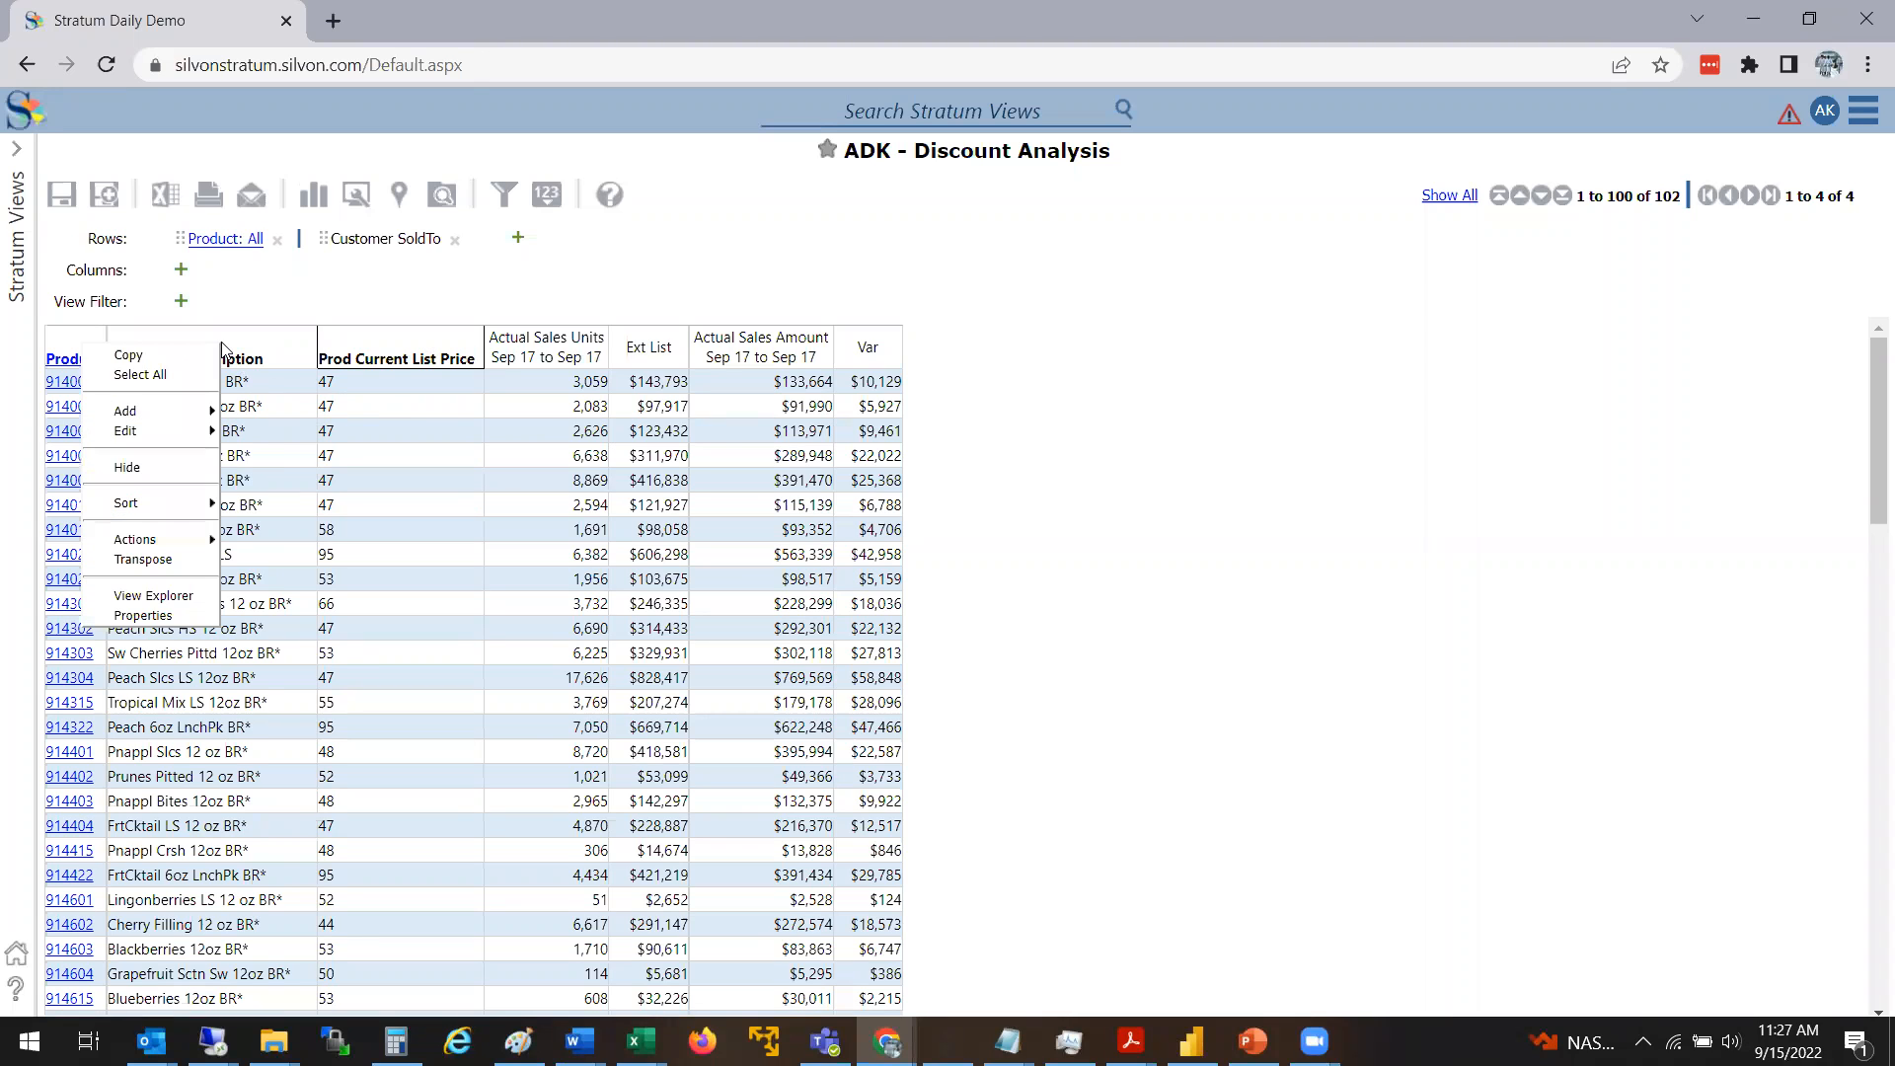
mouse_move(187, 413)
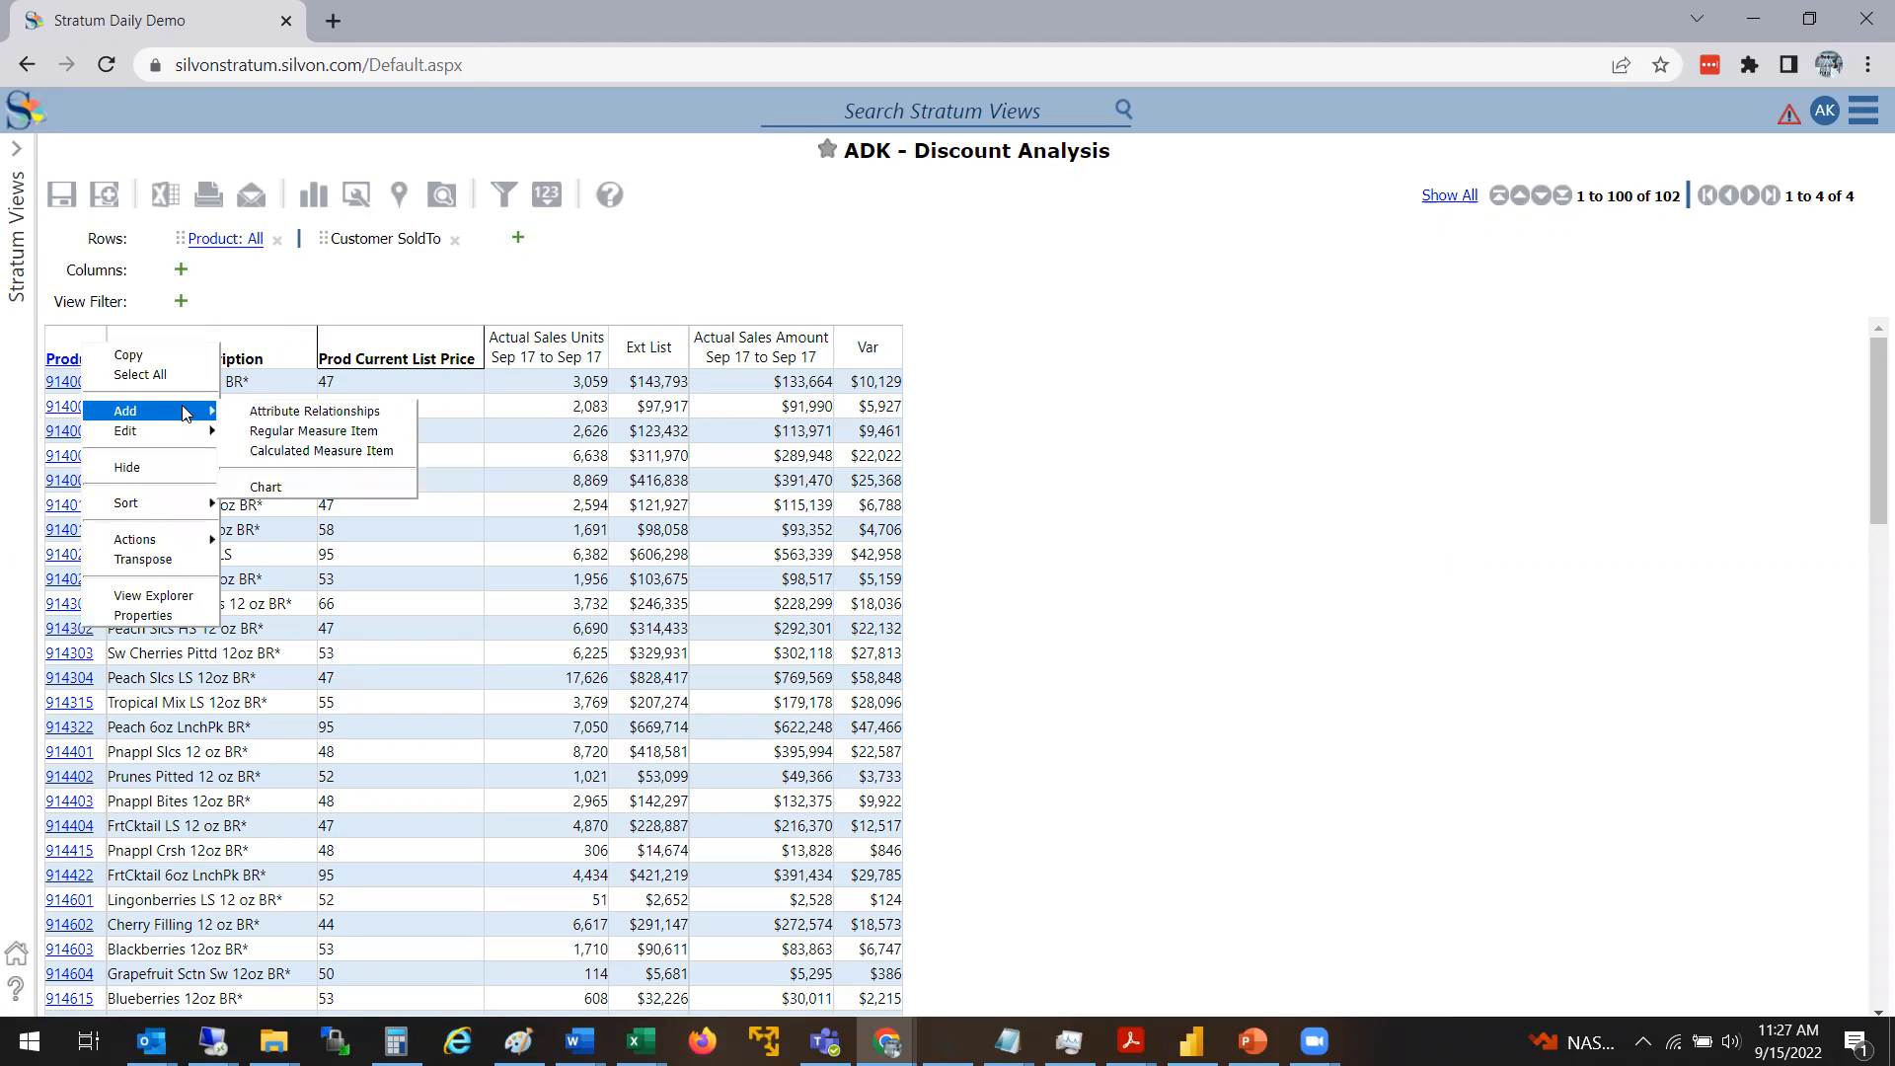
click(283, 411)
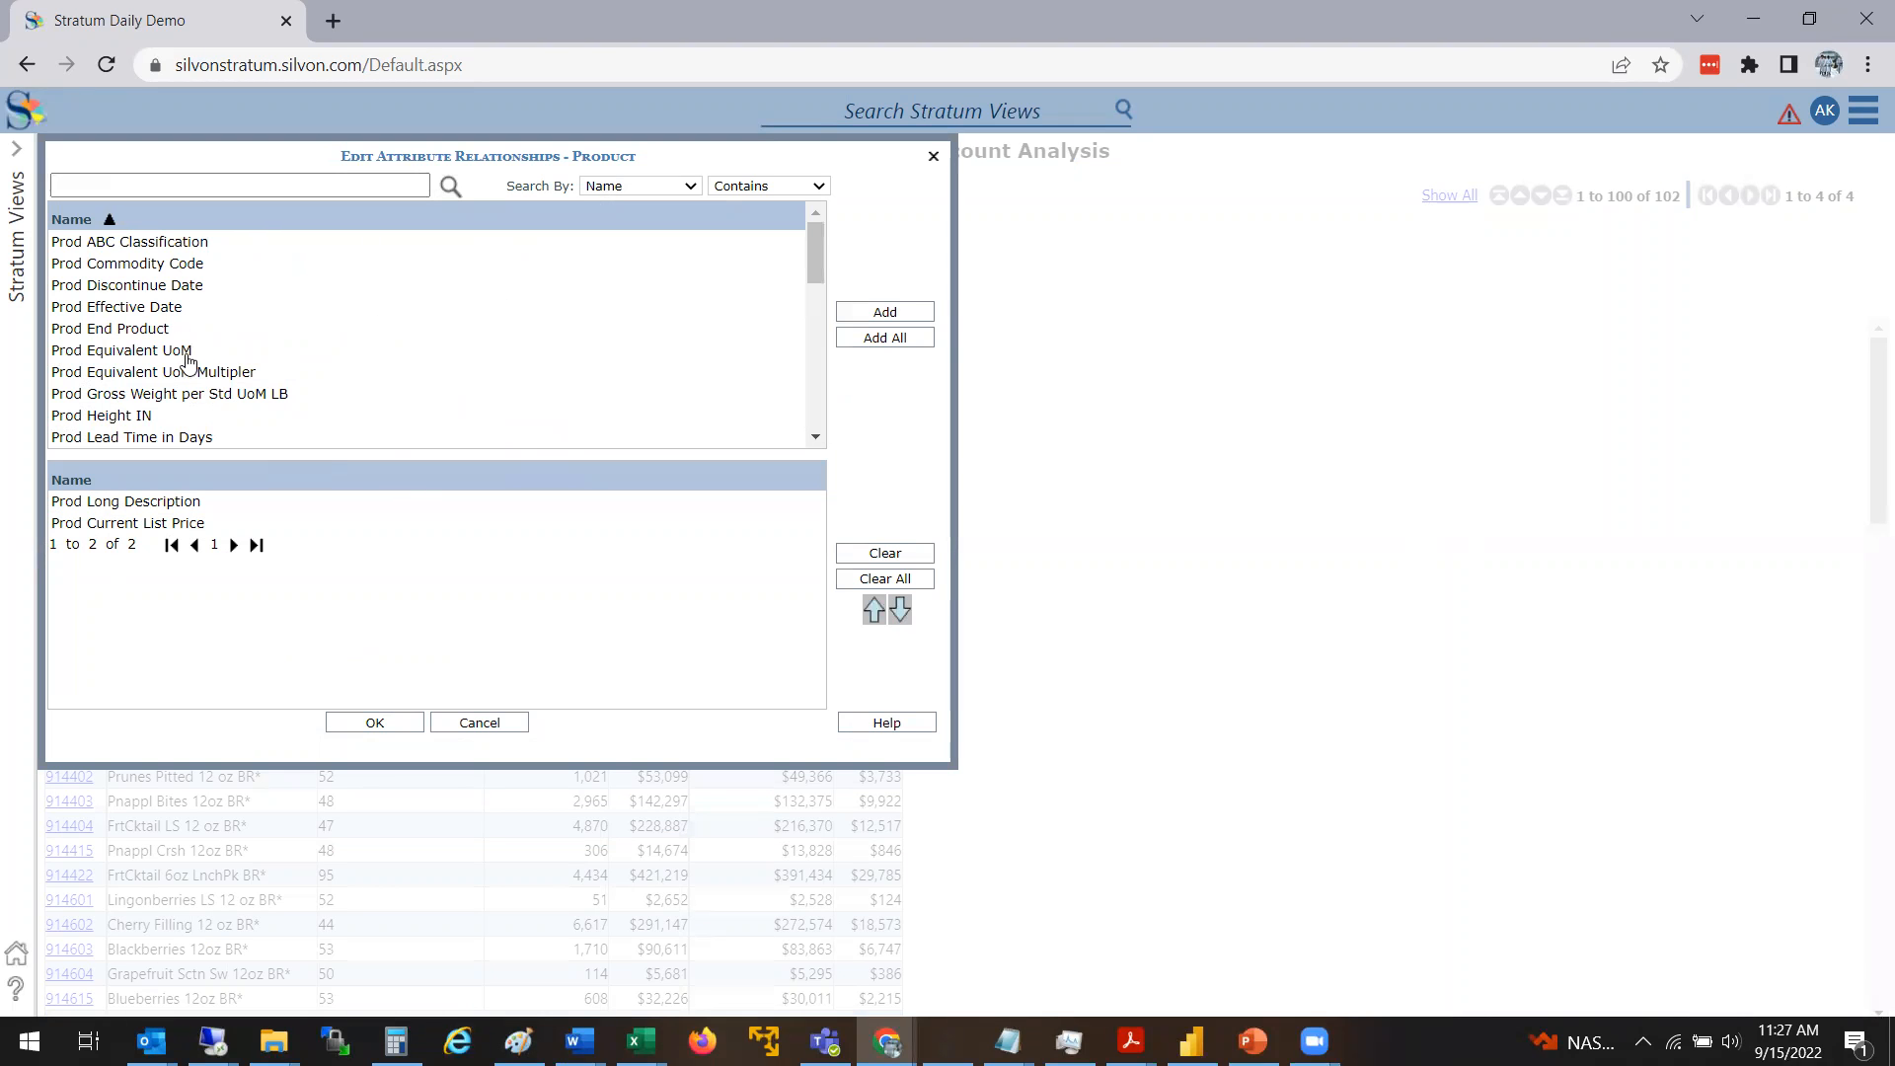
click(158, 286)
click(385, 726)
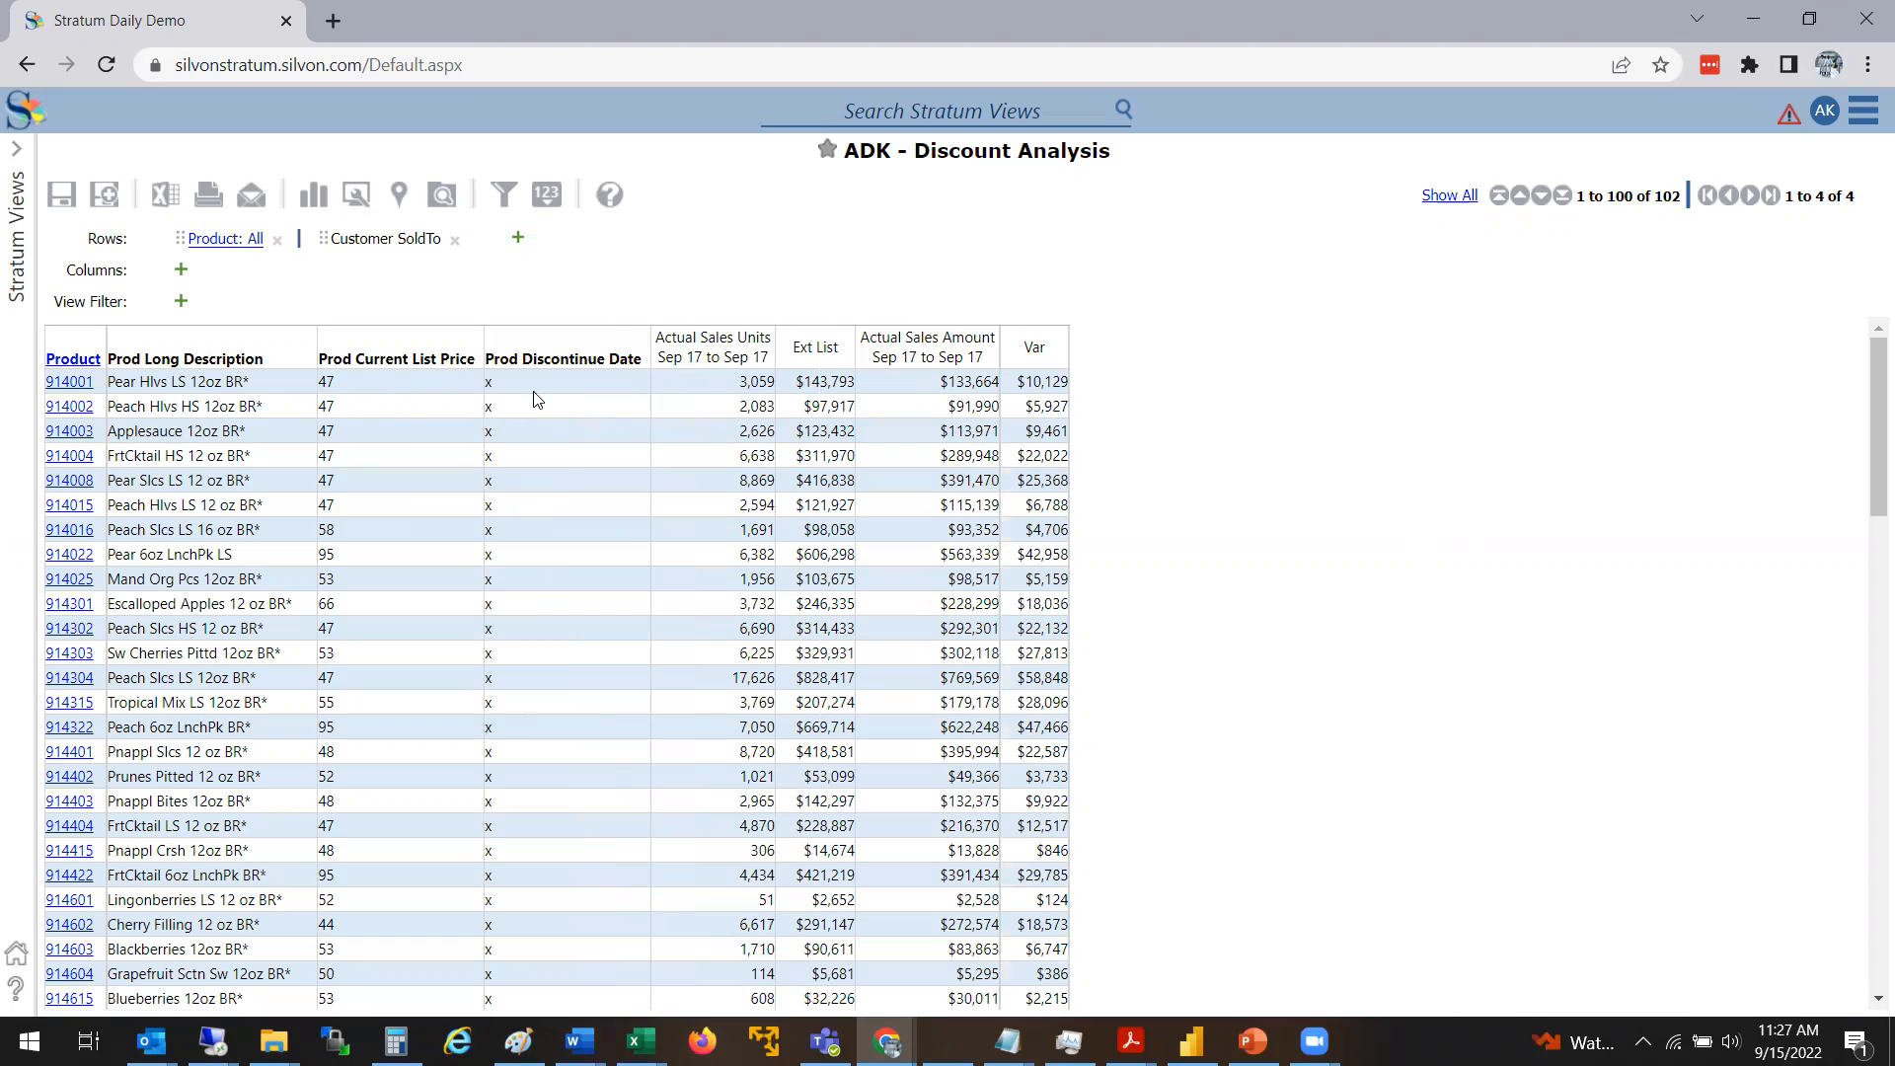
Hide the Prod Discontinue Date column
right_click(595, 365)
mouse_move(558, 523)
mouse_move(543, 450)
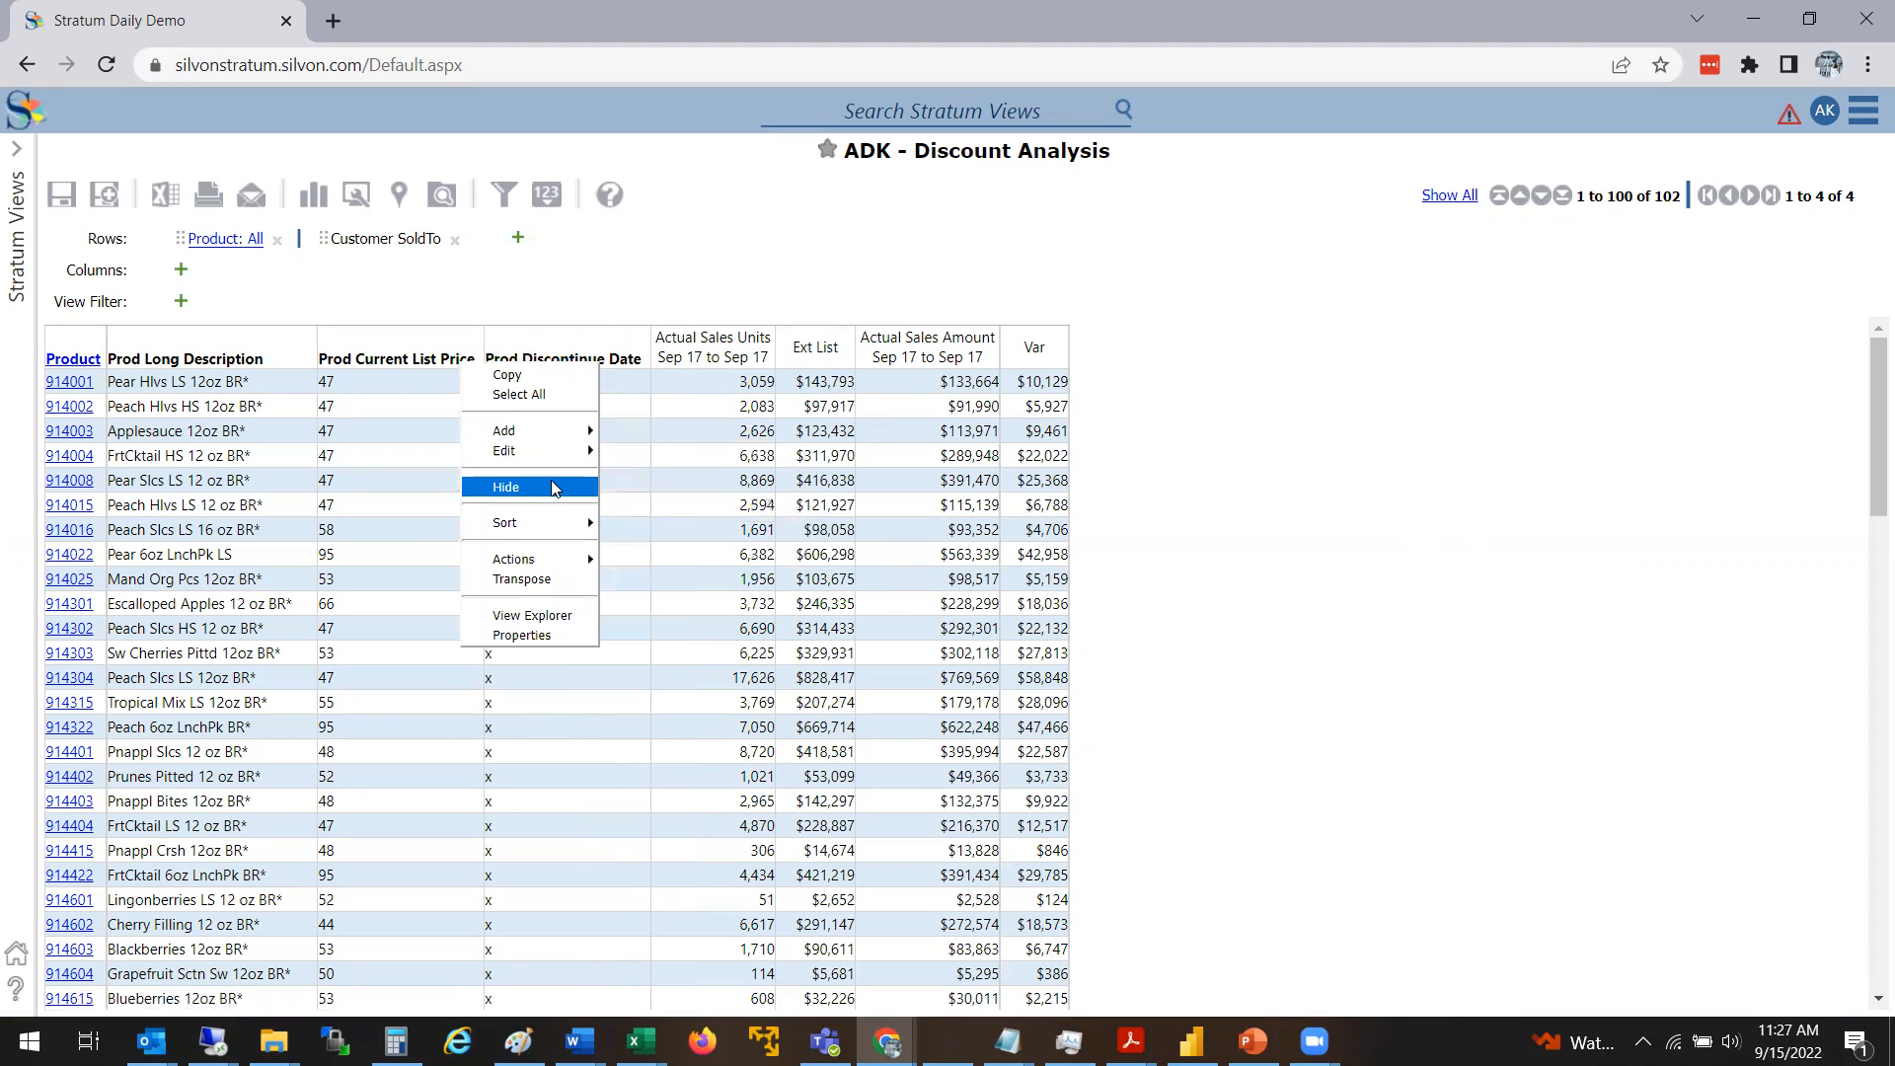
right_click(616, 333)
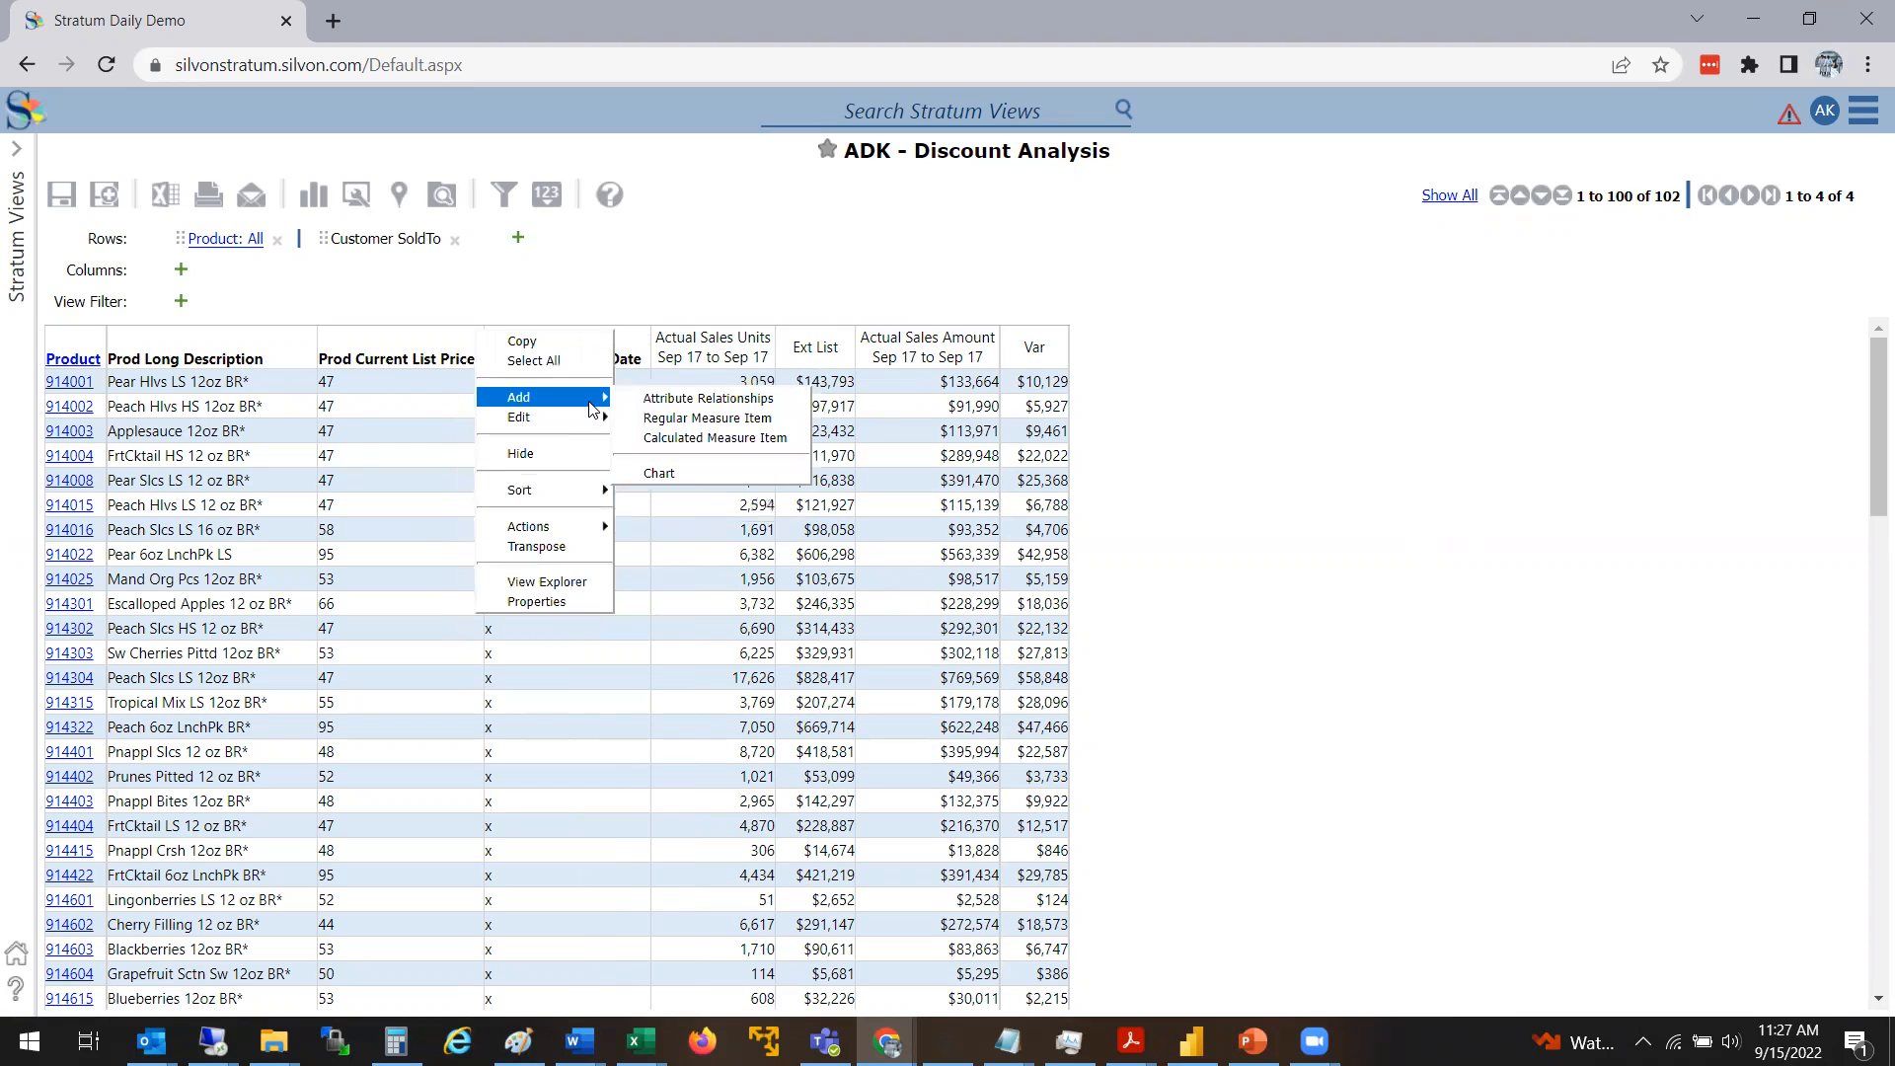
click(592, 454)
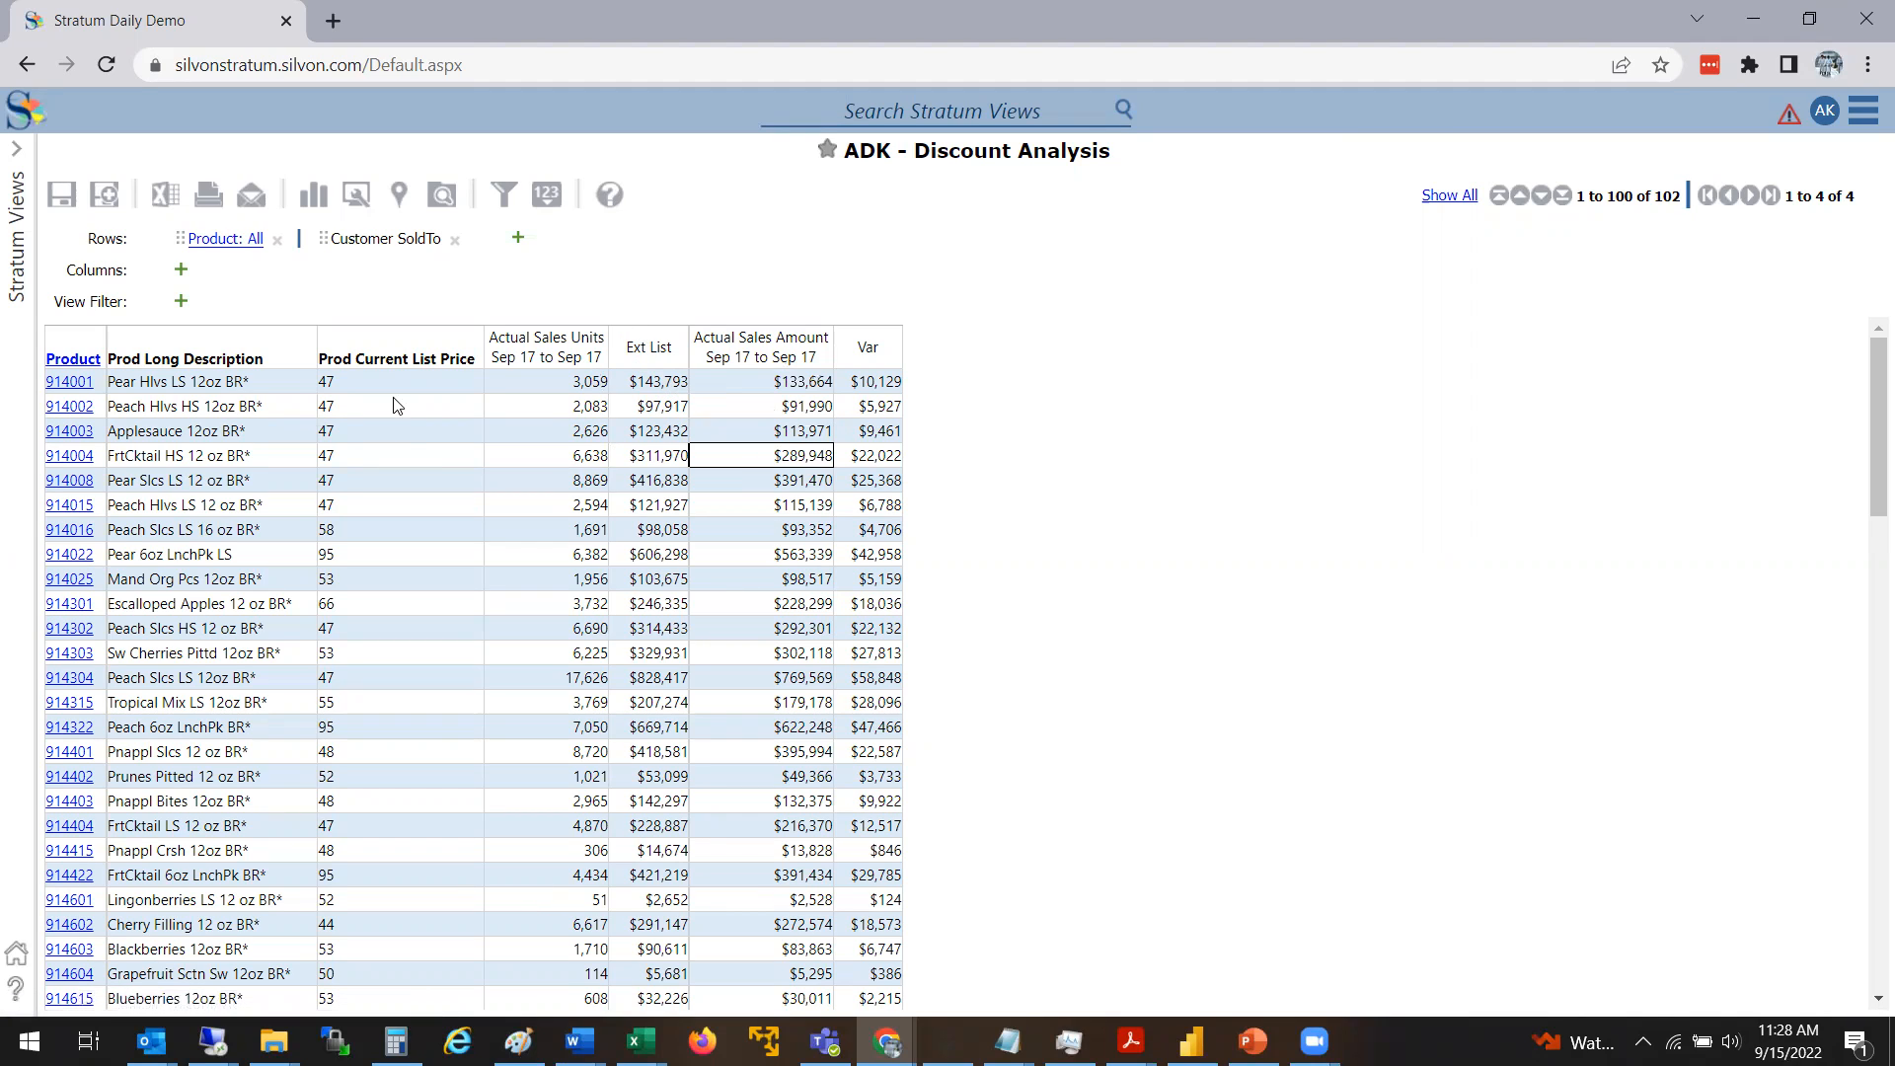
Open the Ext List calculation for editing and write a trial val() around Data1 (Actual Sales Units Sep 17 to Sep 17) below its expression
click(658, 353)
double_click(658, 353)
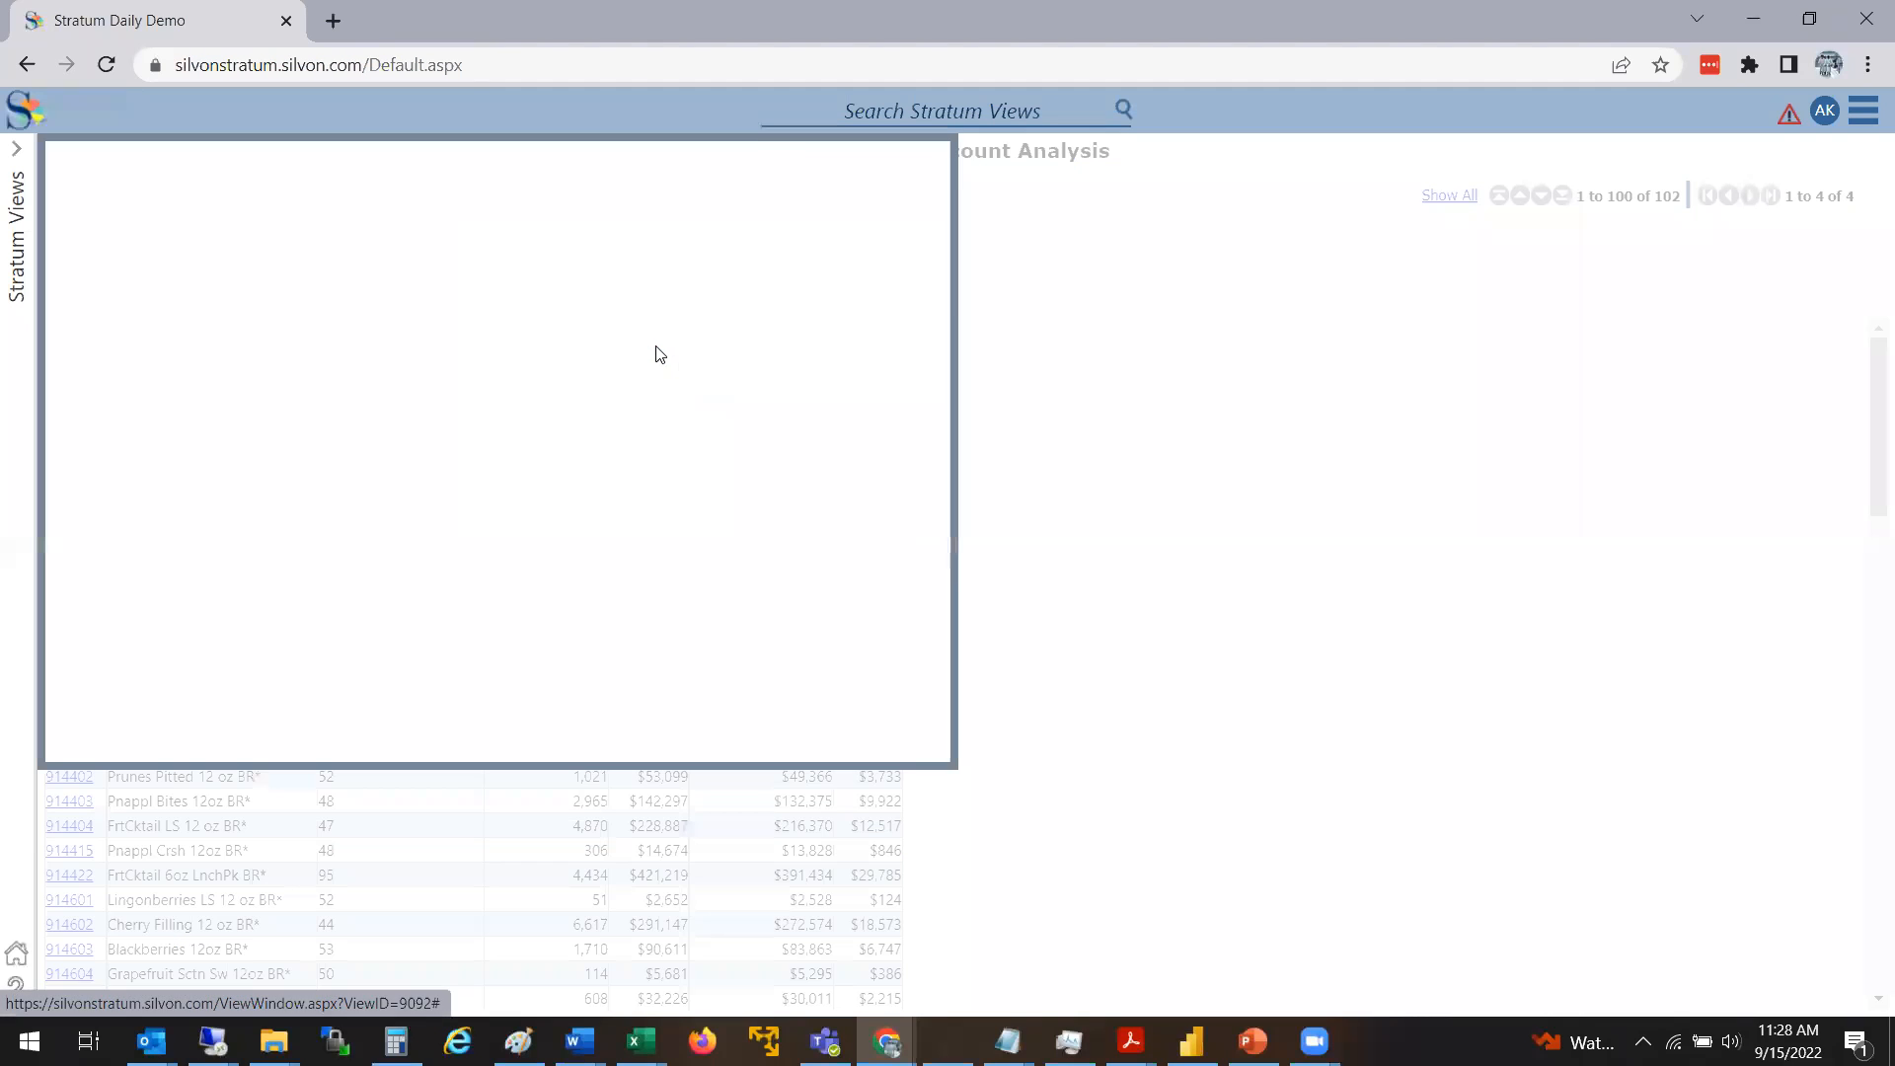
click(892, 376)
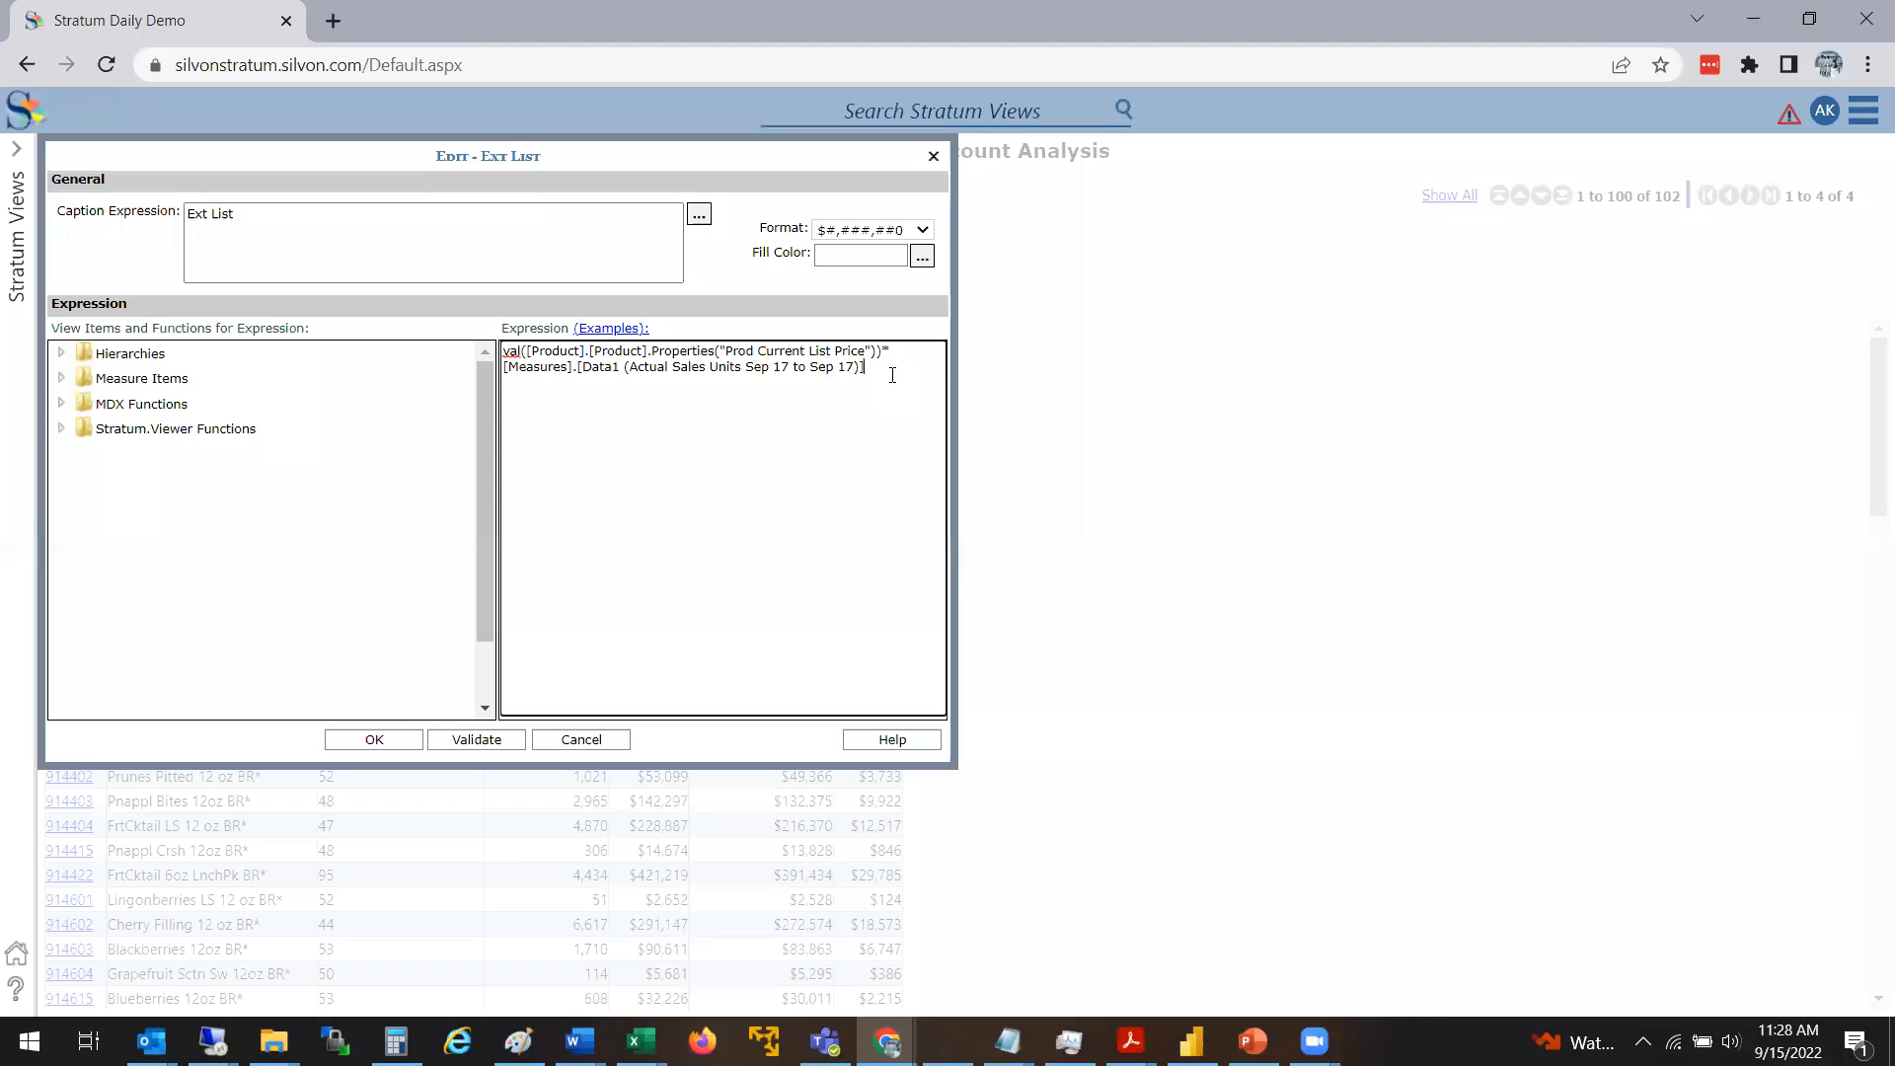
click(896, 352)
text(v)
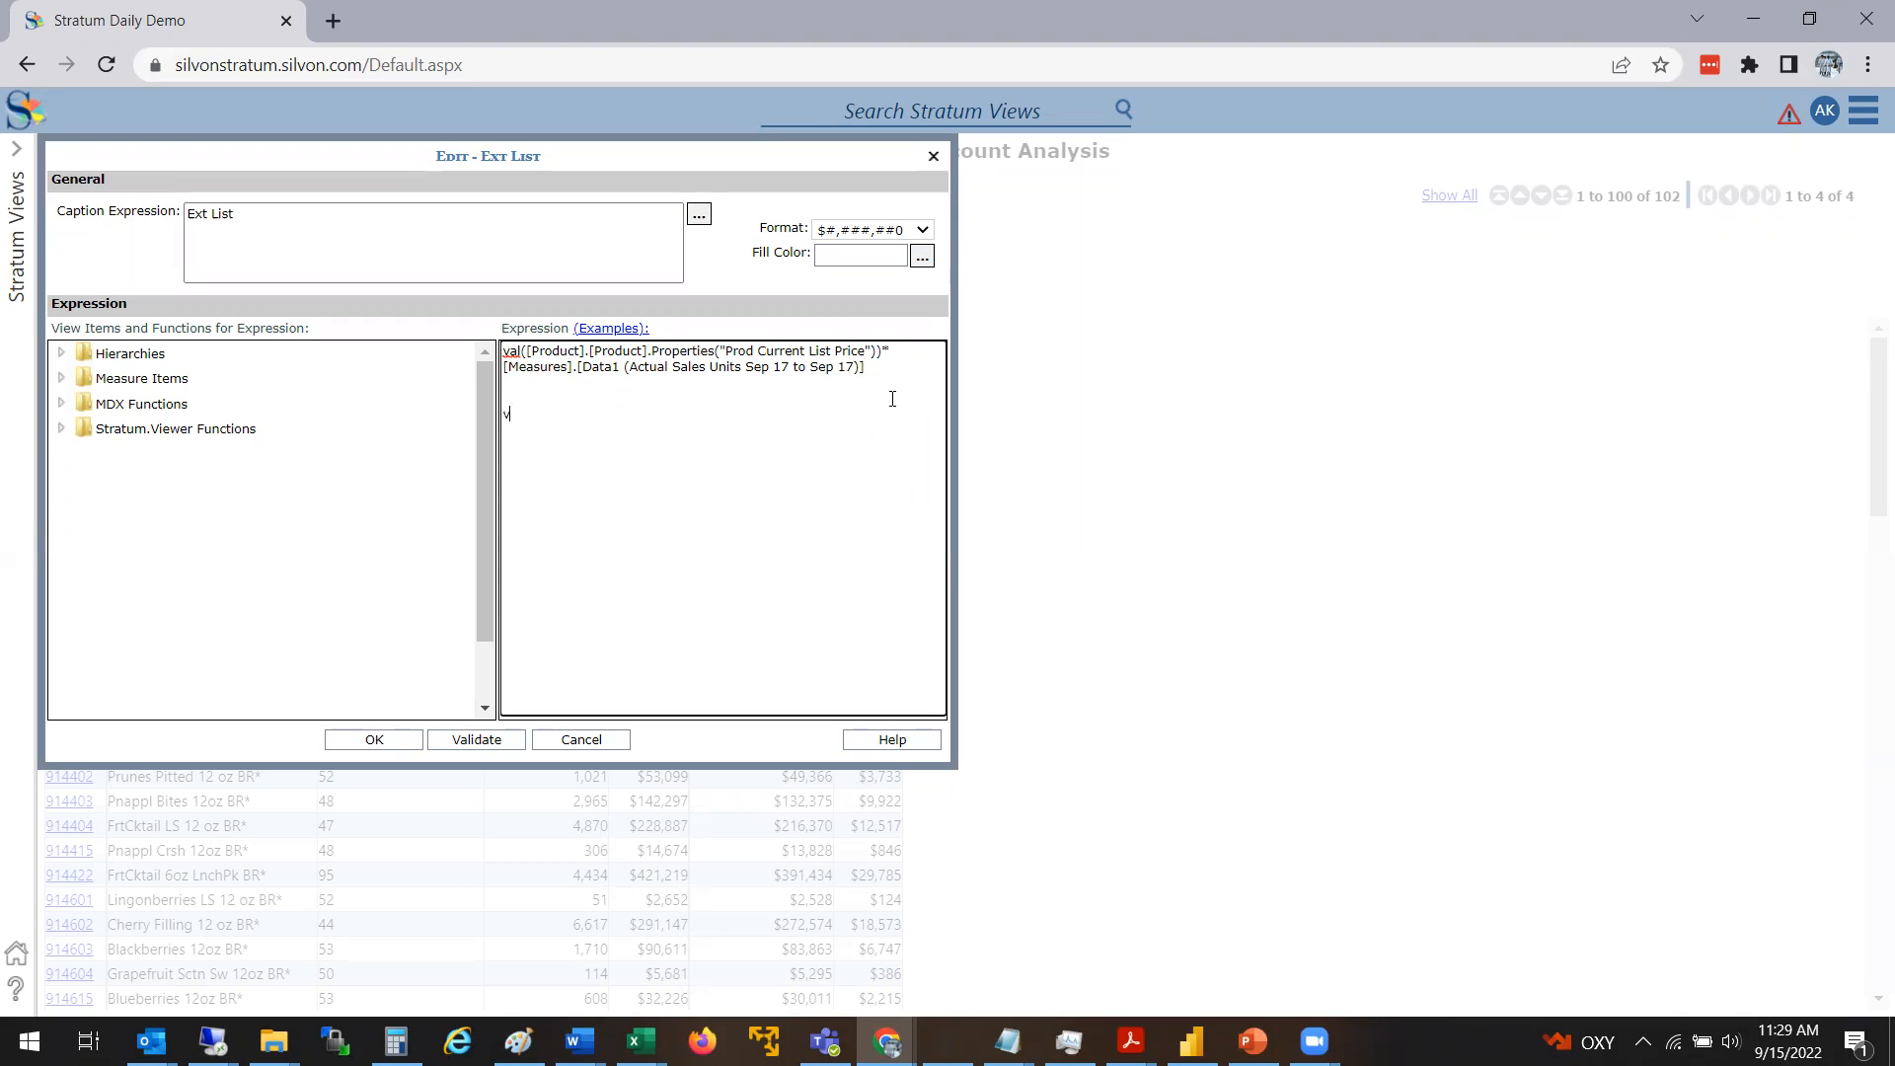
text(al()
click(61, 378)
click(163, 405)
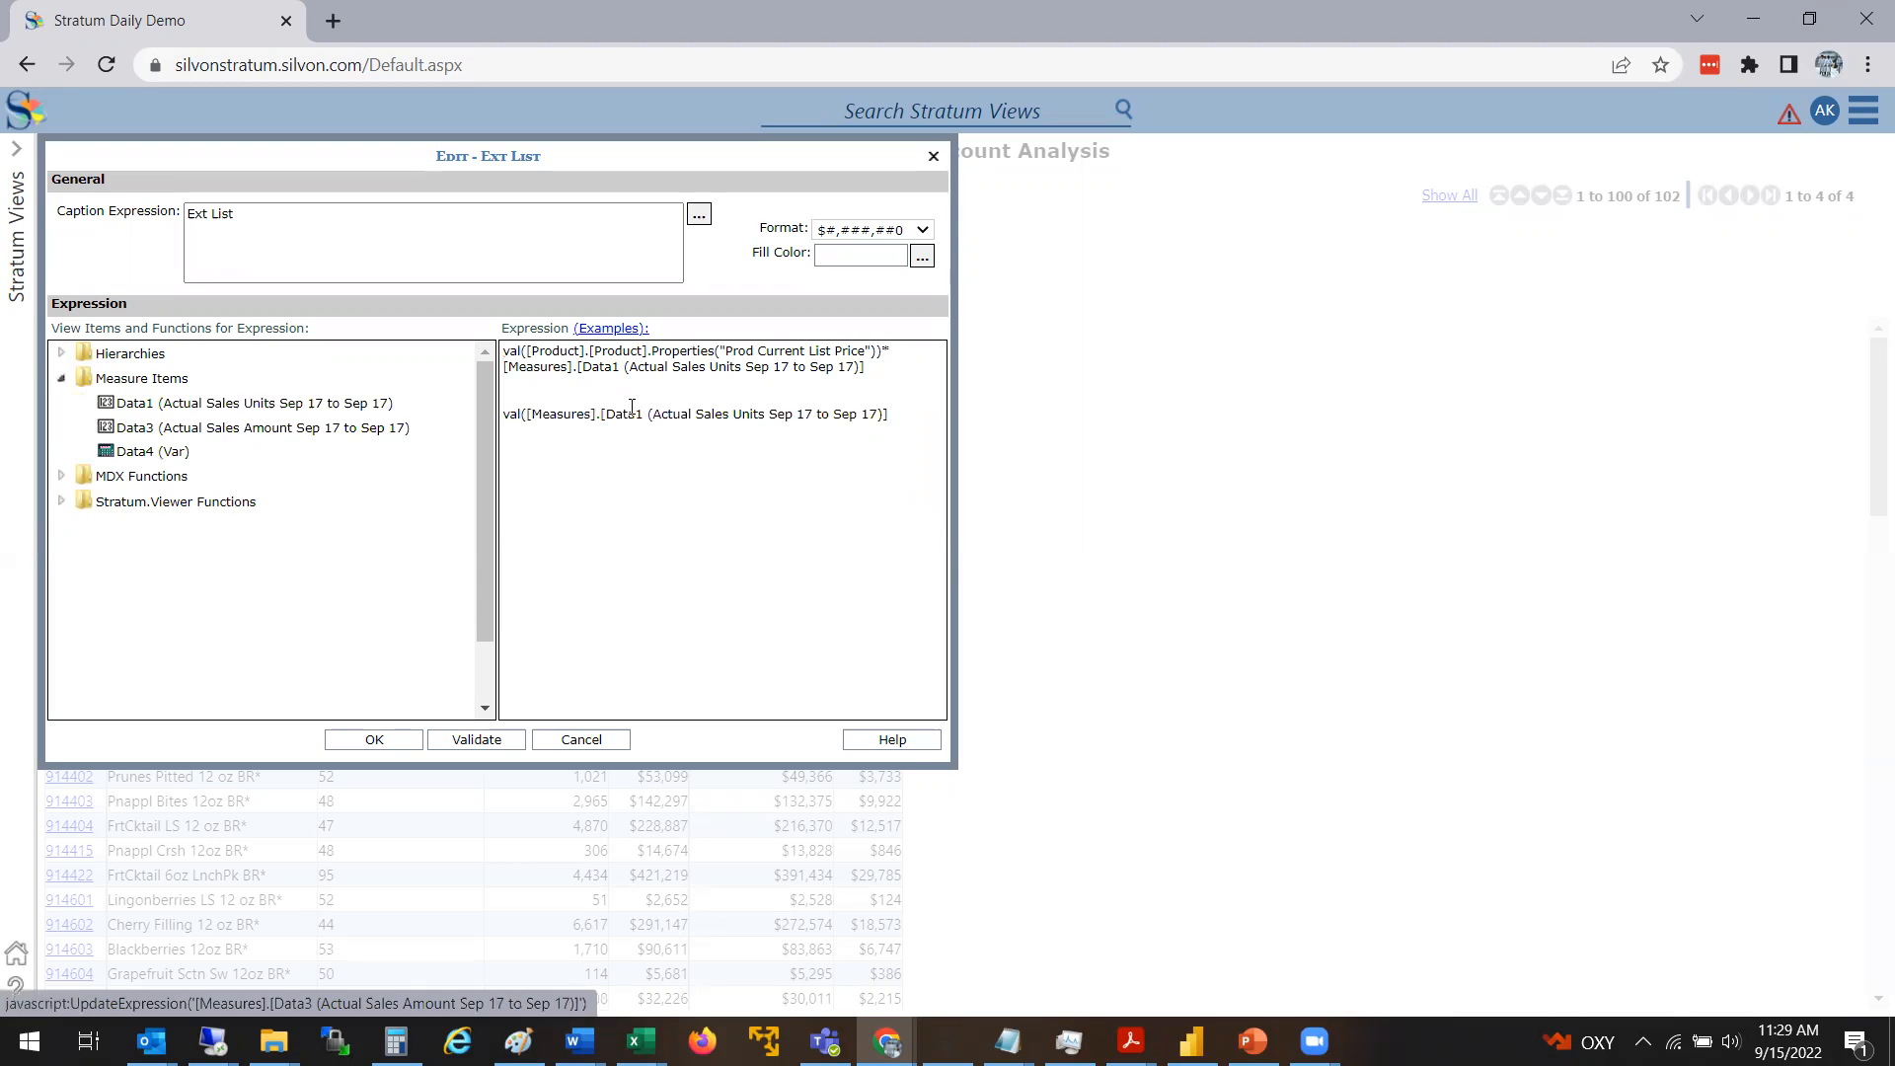
click(904, 411)
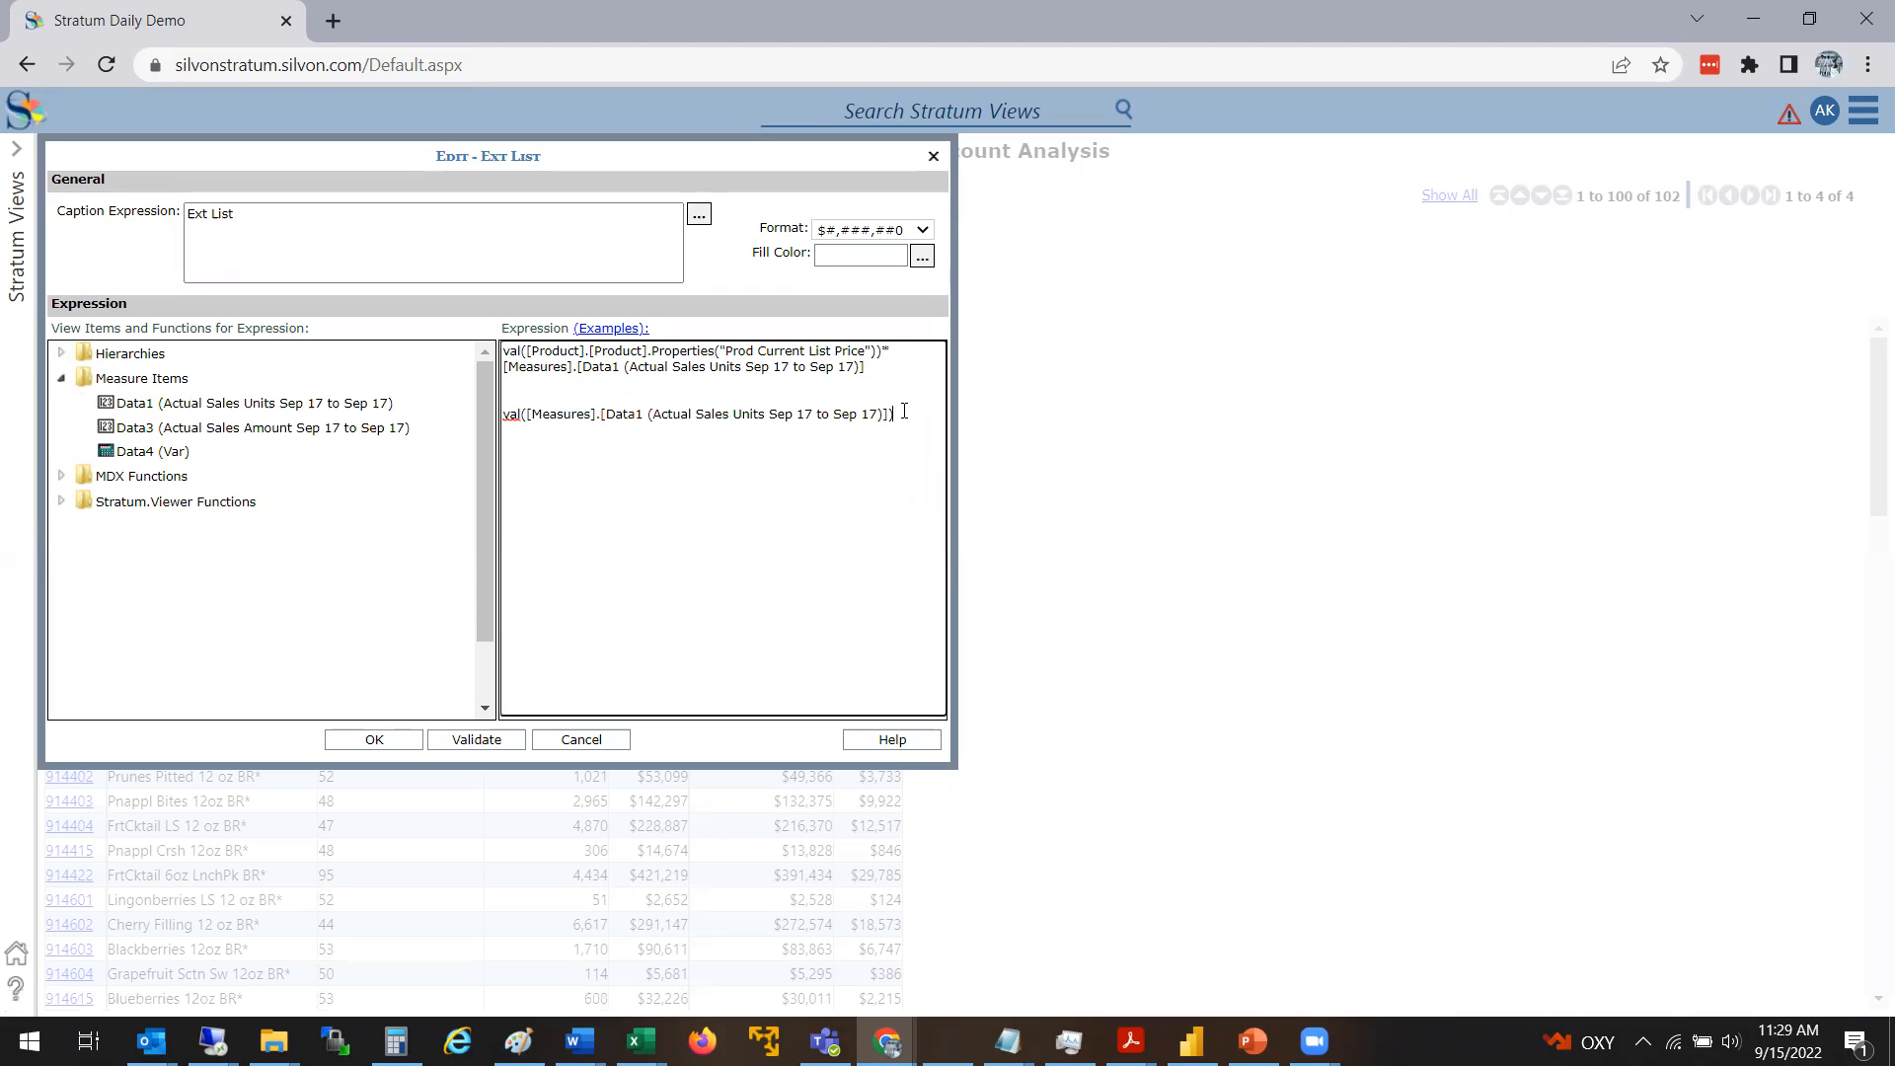
drag(894, 414, 488, 412)
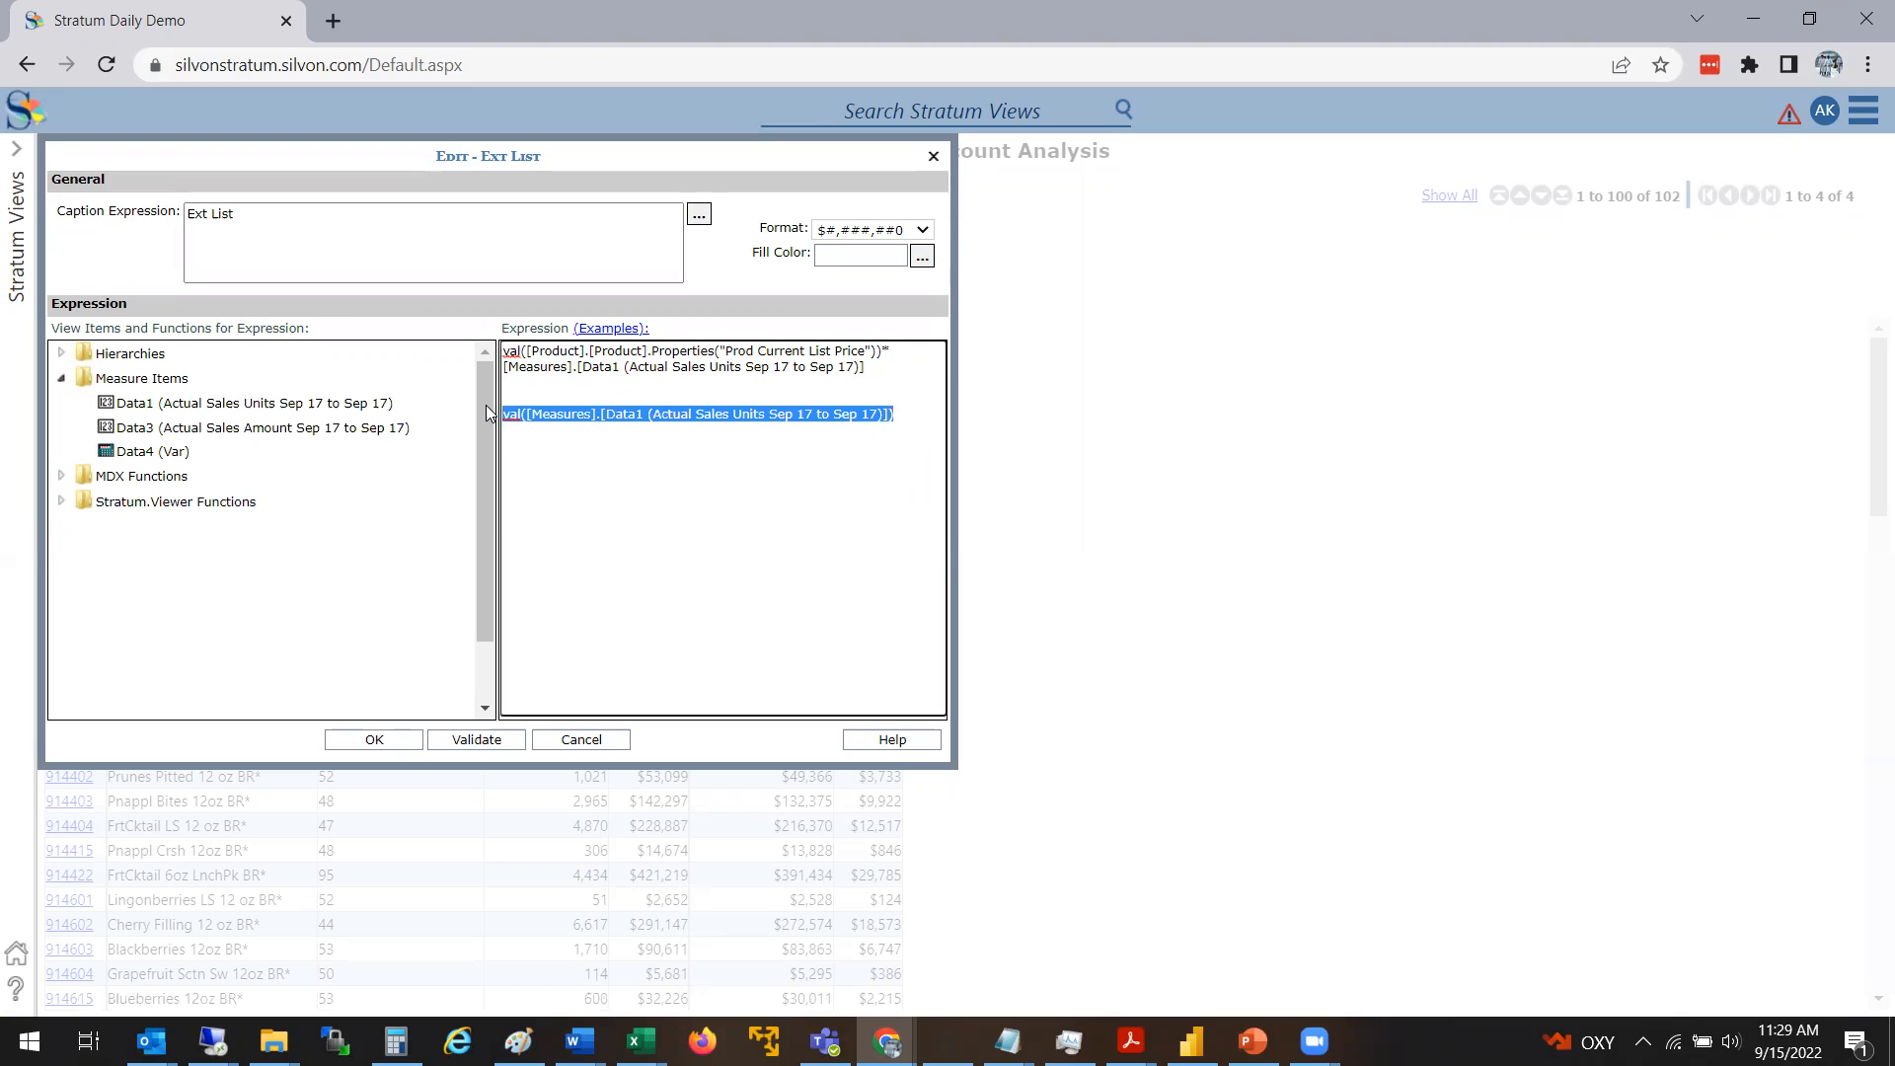
click(512, 462)
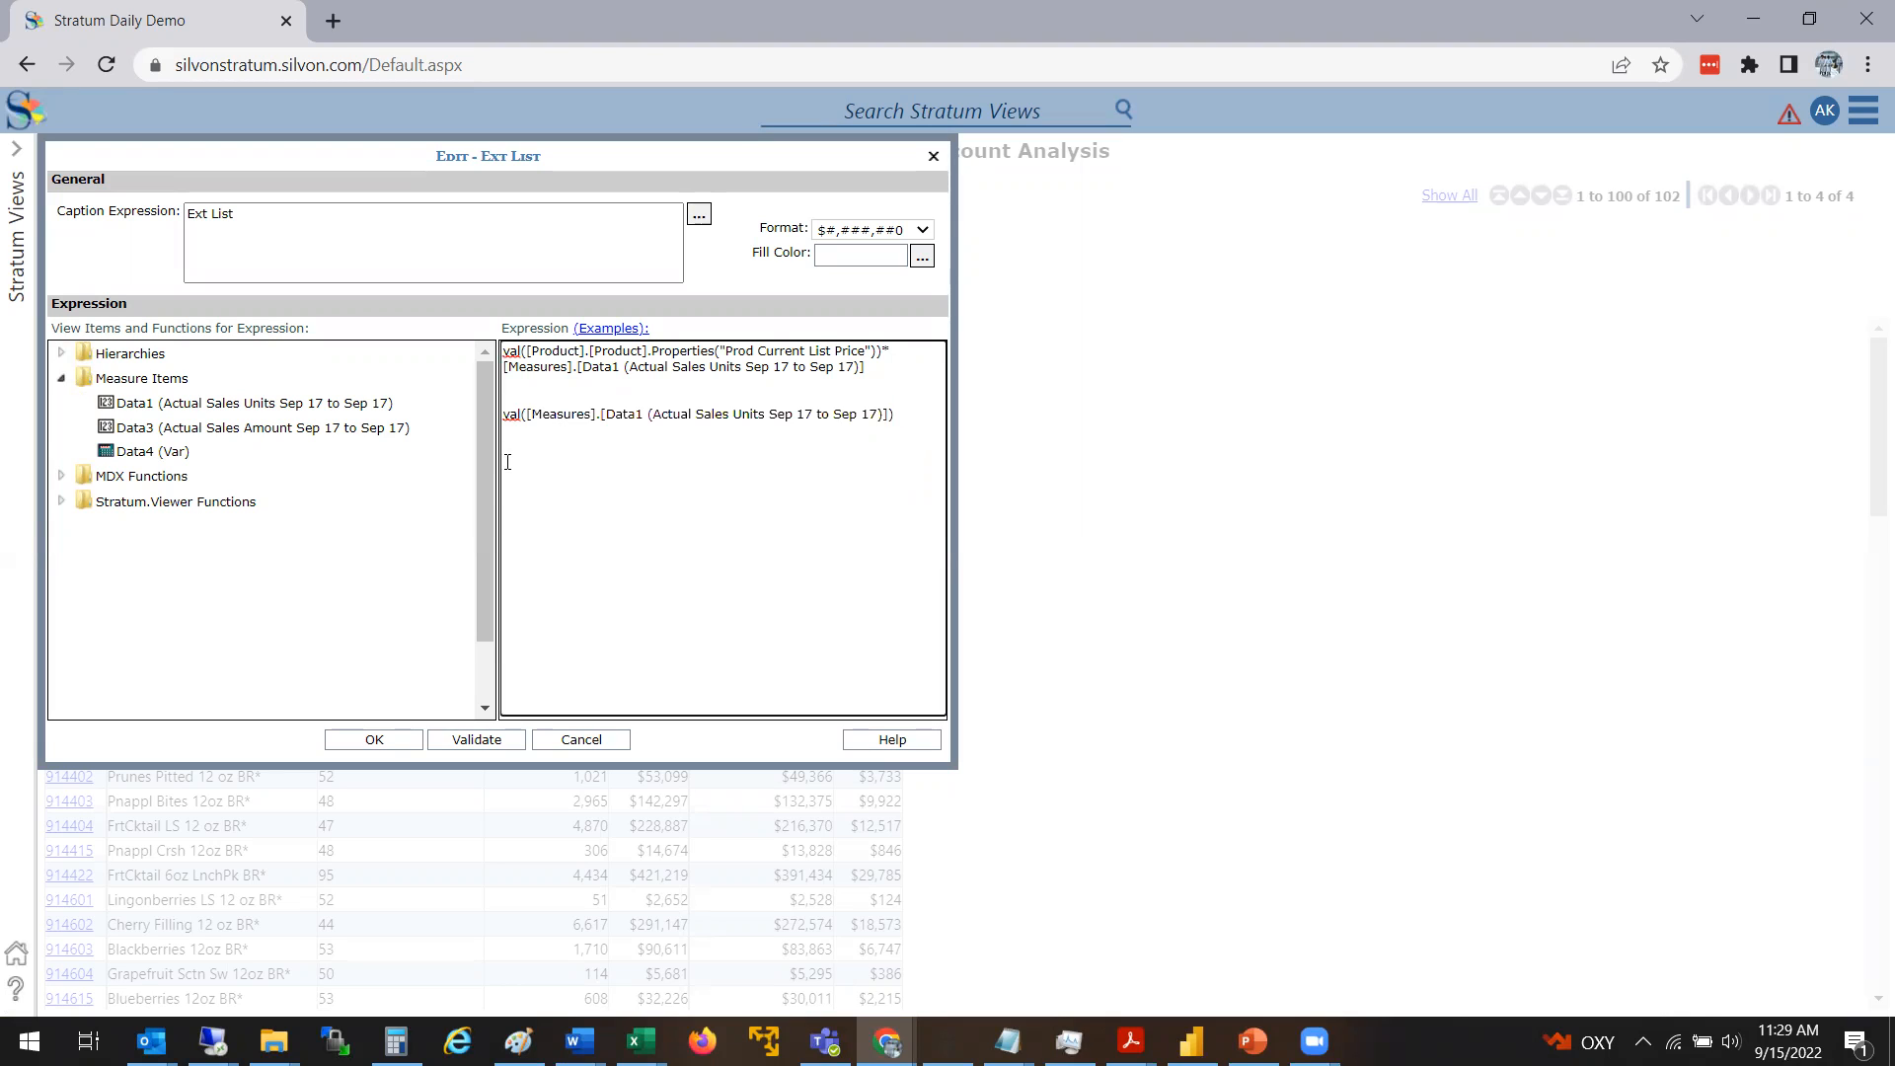
Replace the argument of the trial val() with the Product attribute Prod Current List Price and close the parenthesis
click(61, 353)
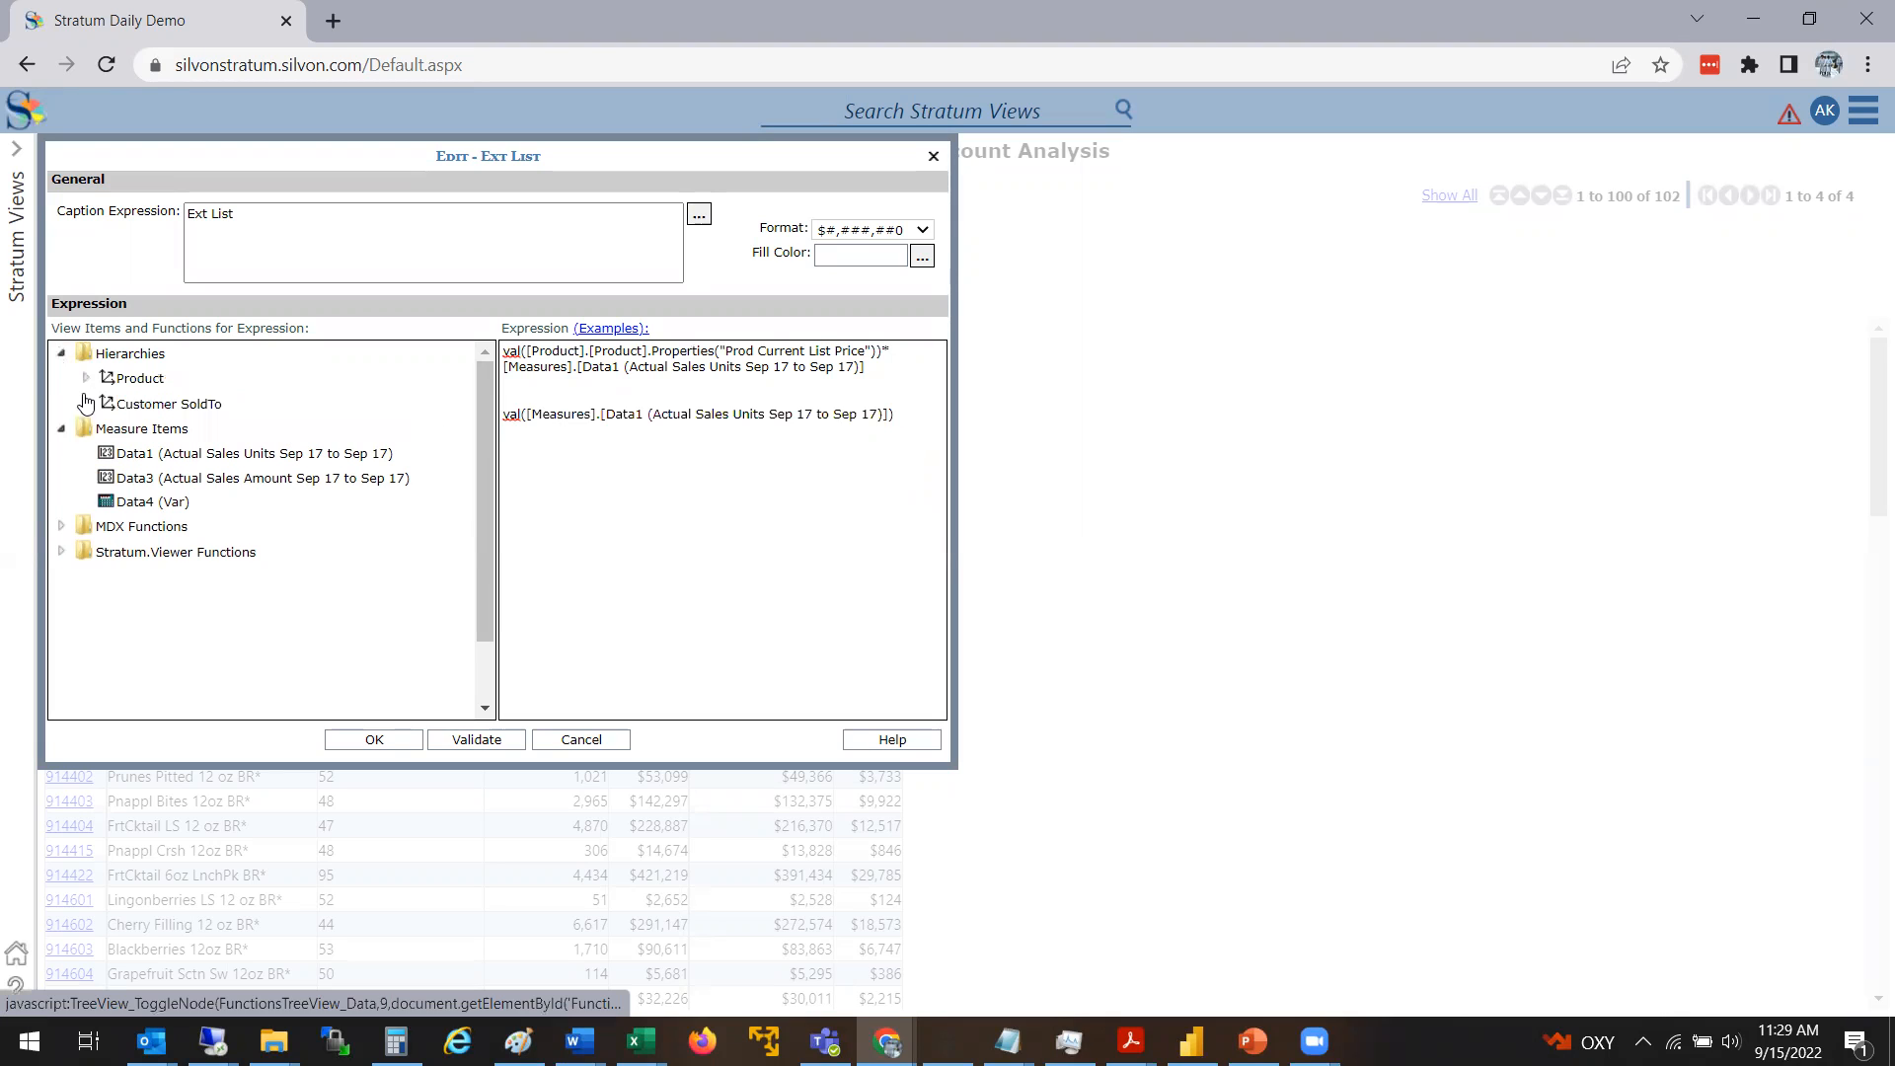
click(86, 378)
click(110, 405)
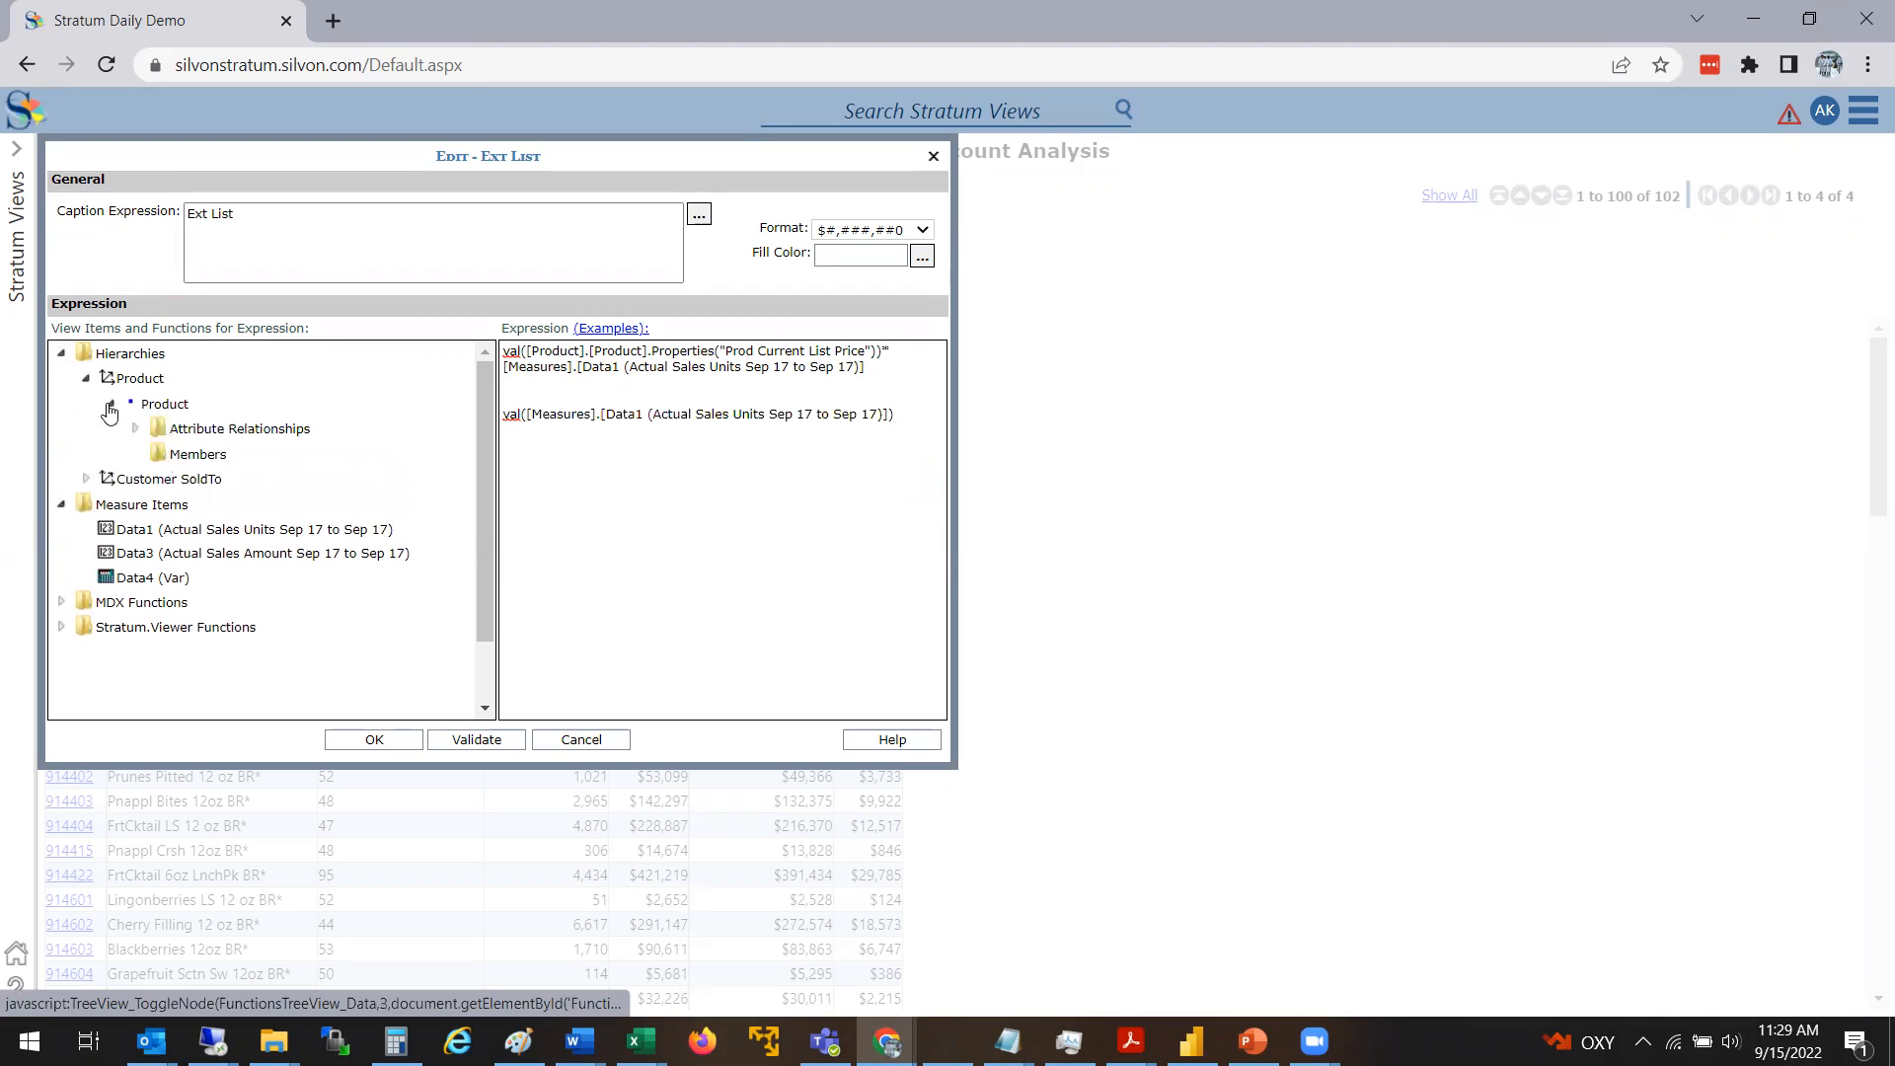
click(135, 428)
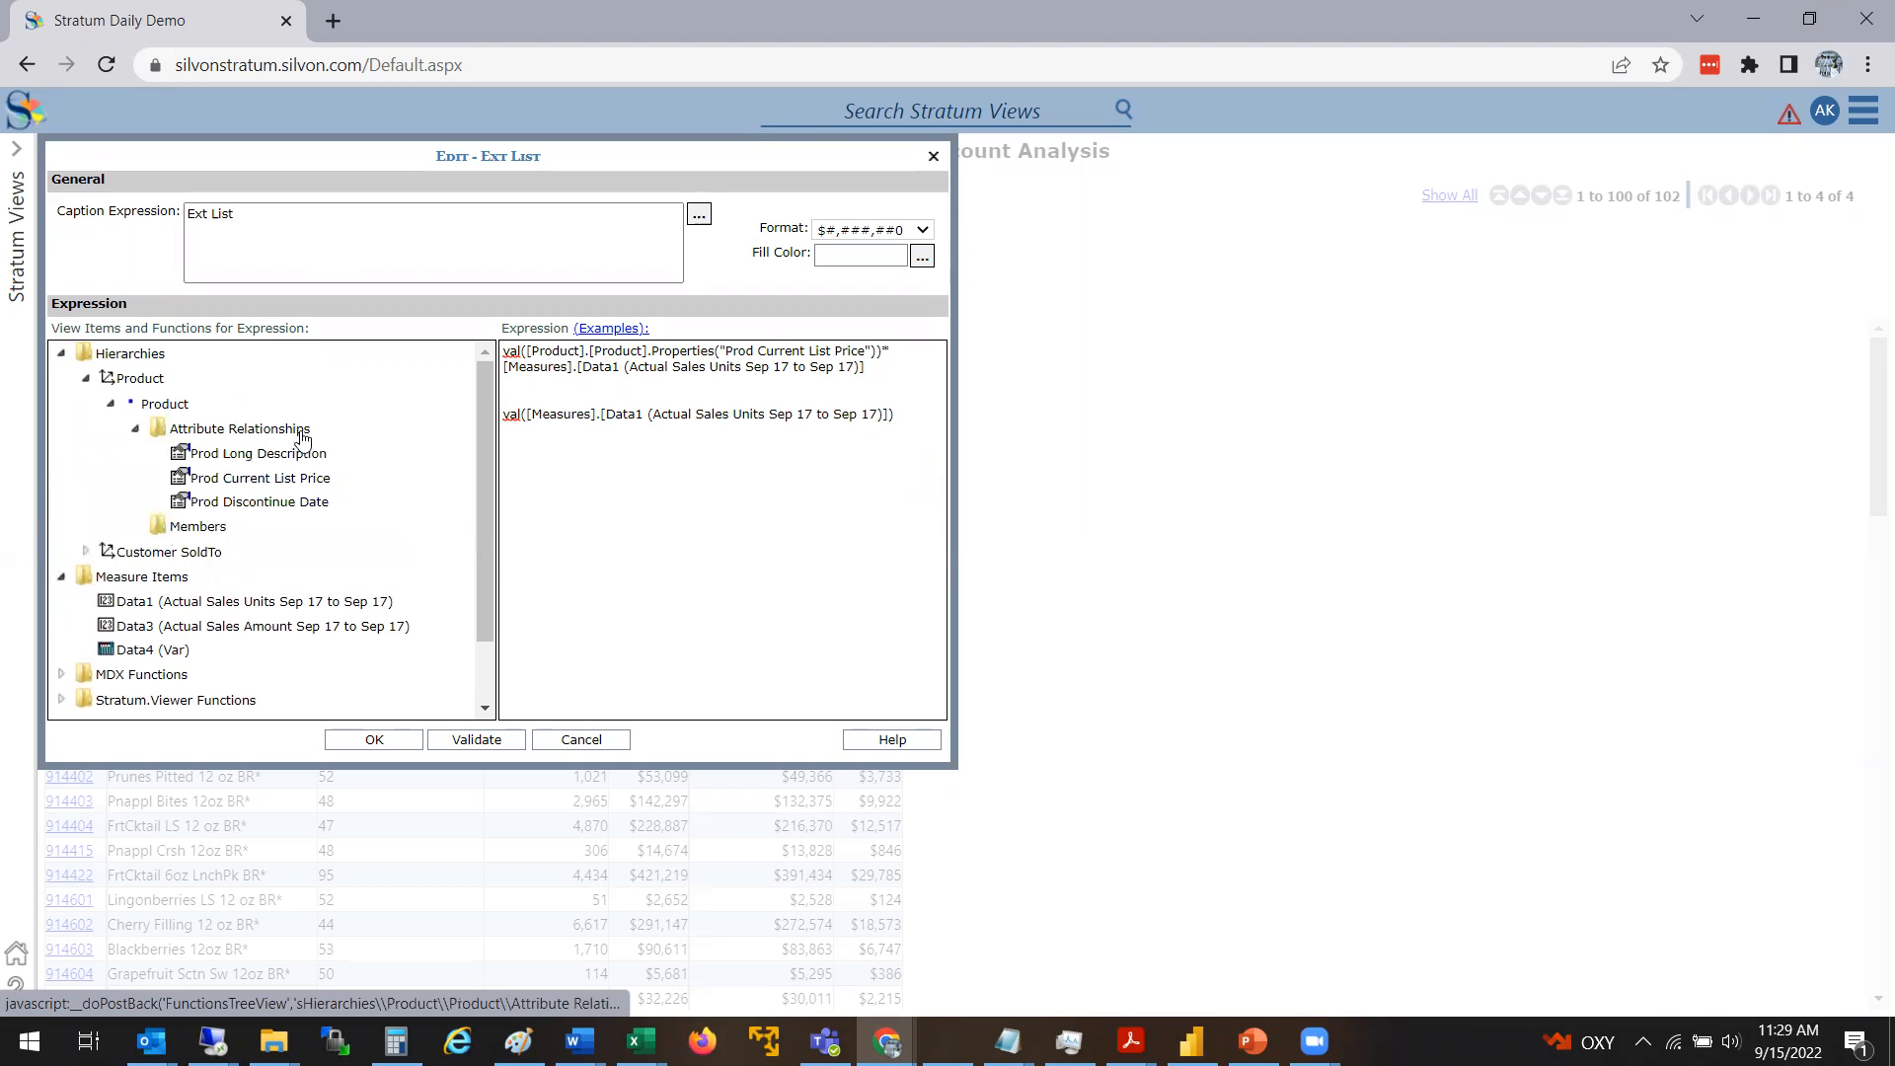
click(906, 420)
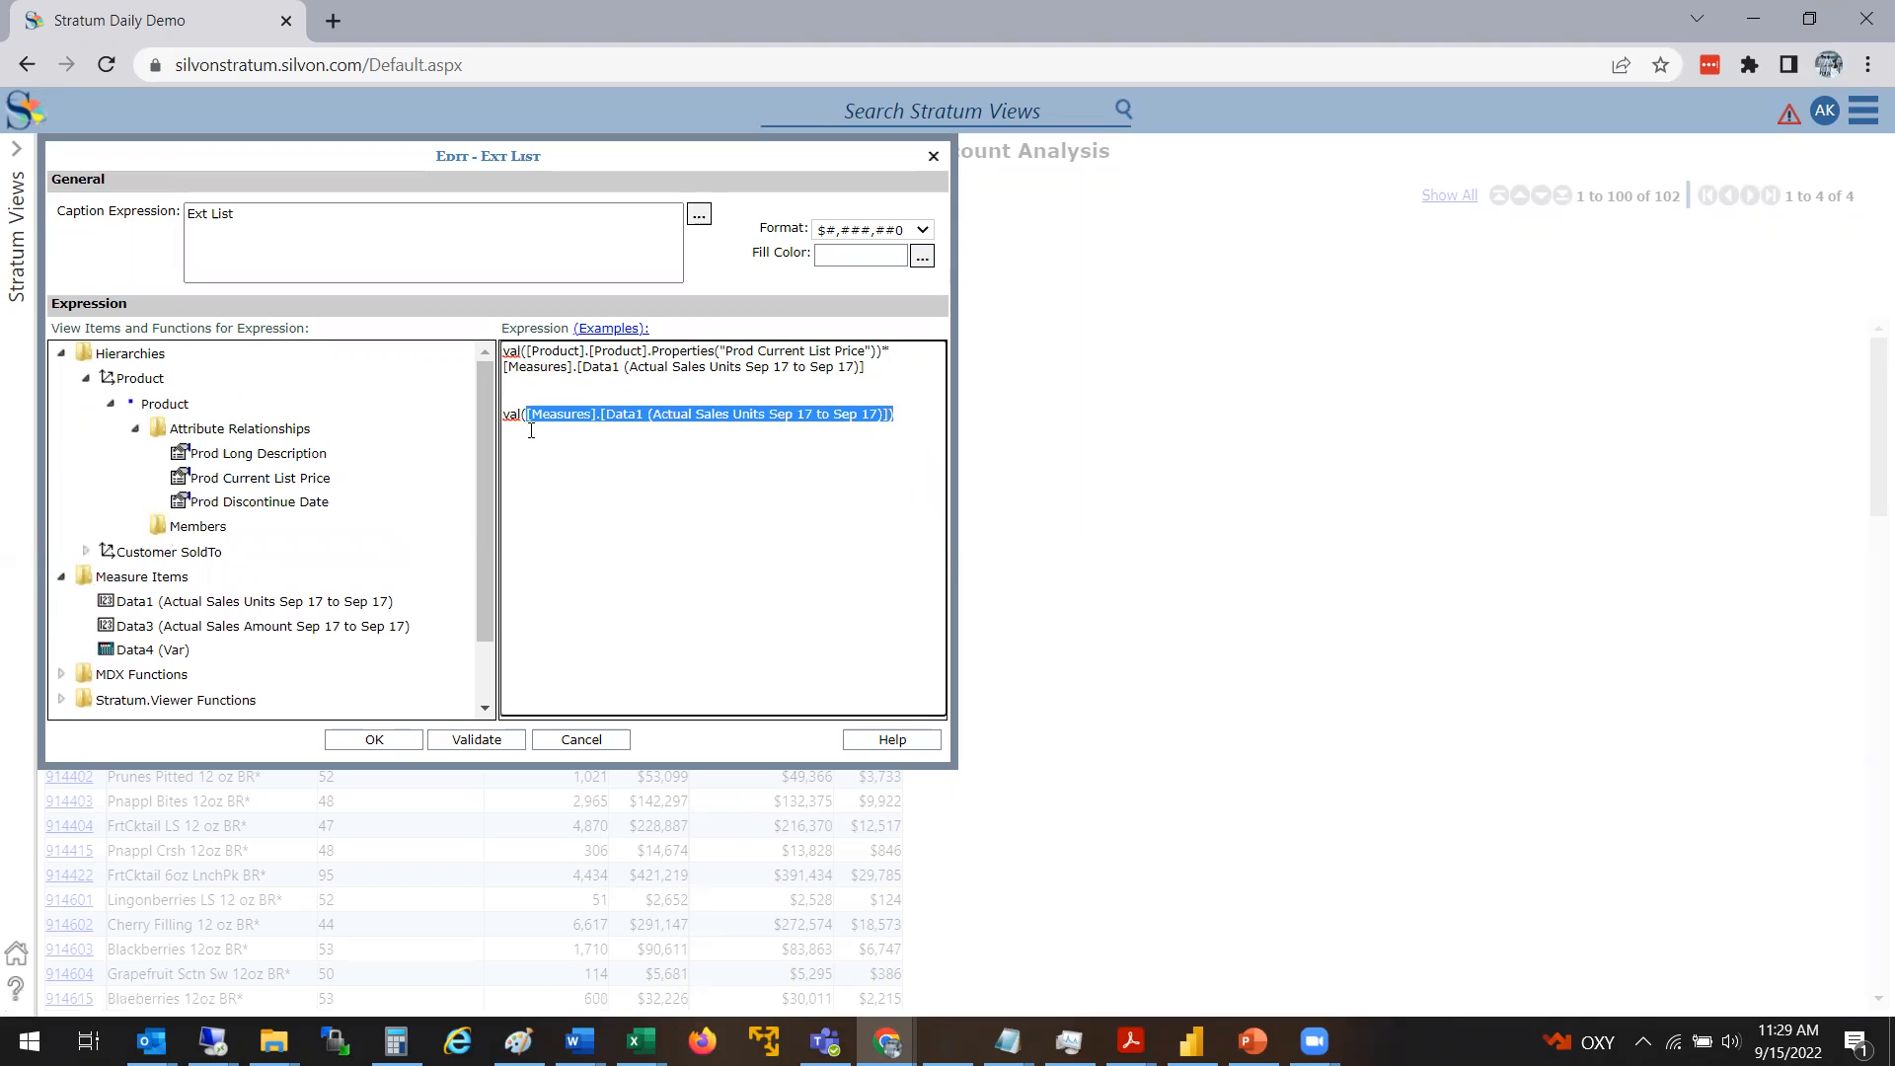
key(Delete)
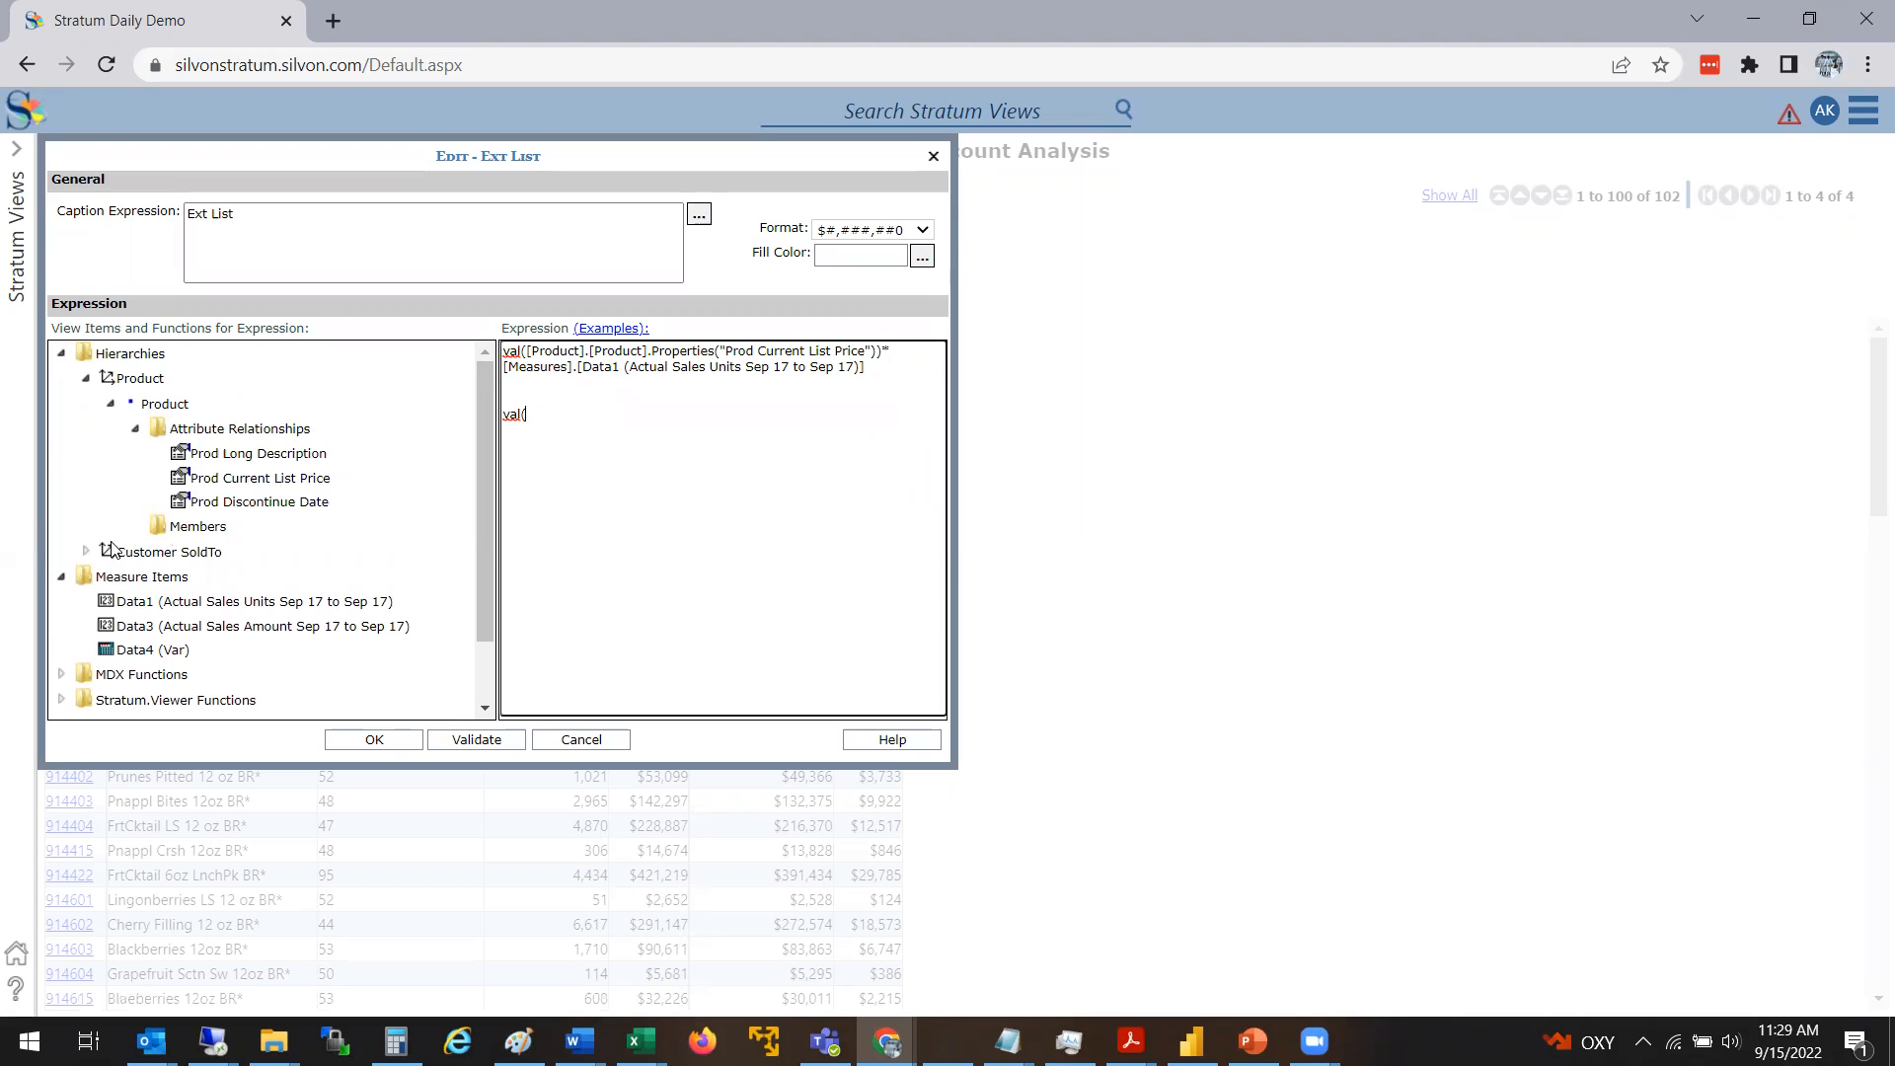
double_click(286, 481)
click(894, 417)
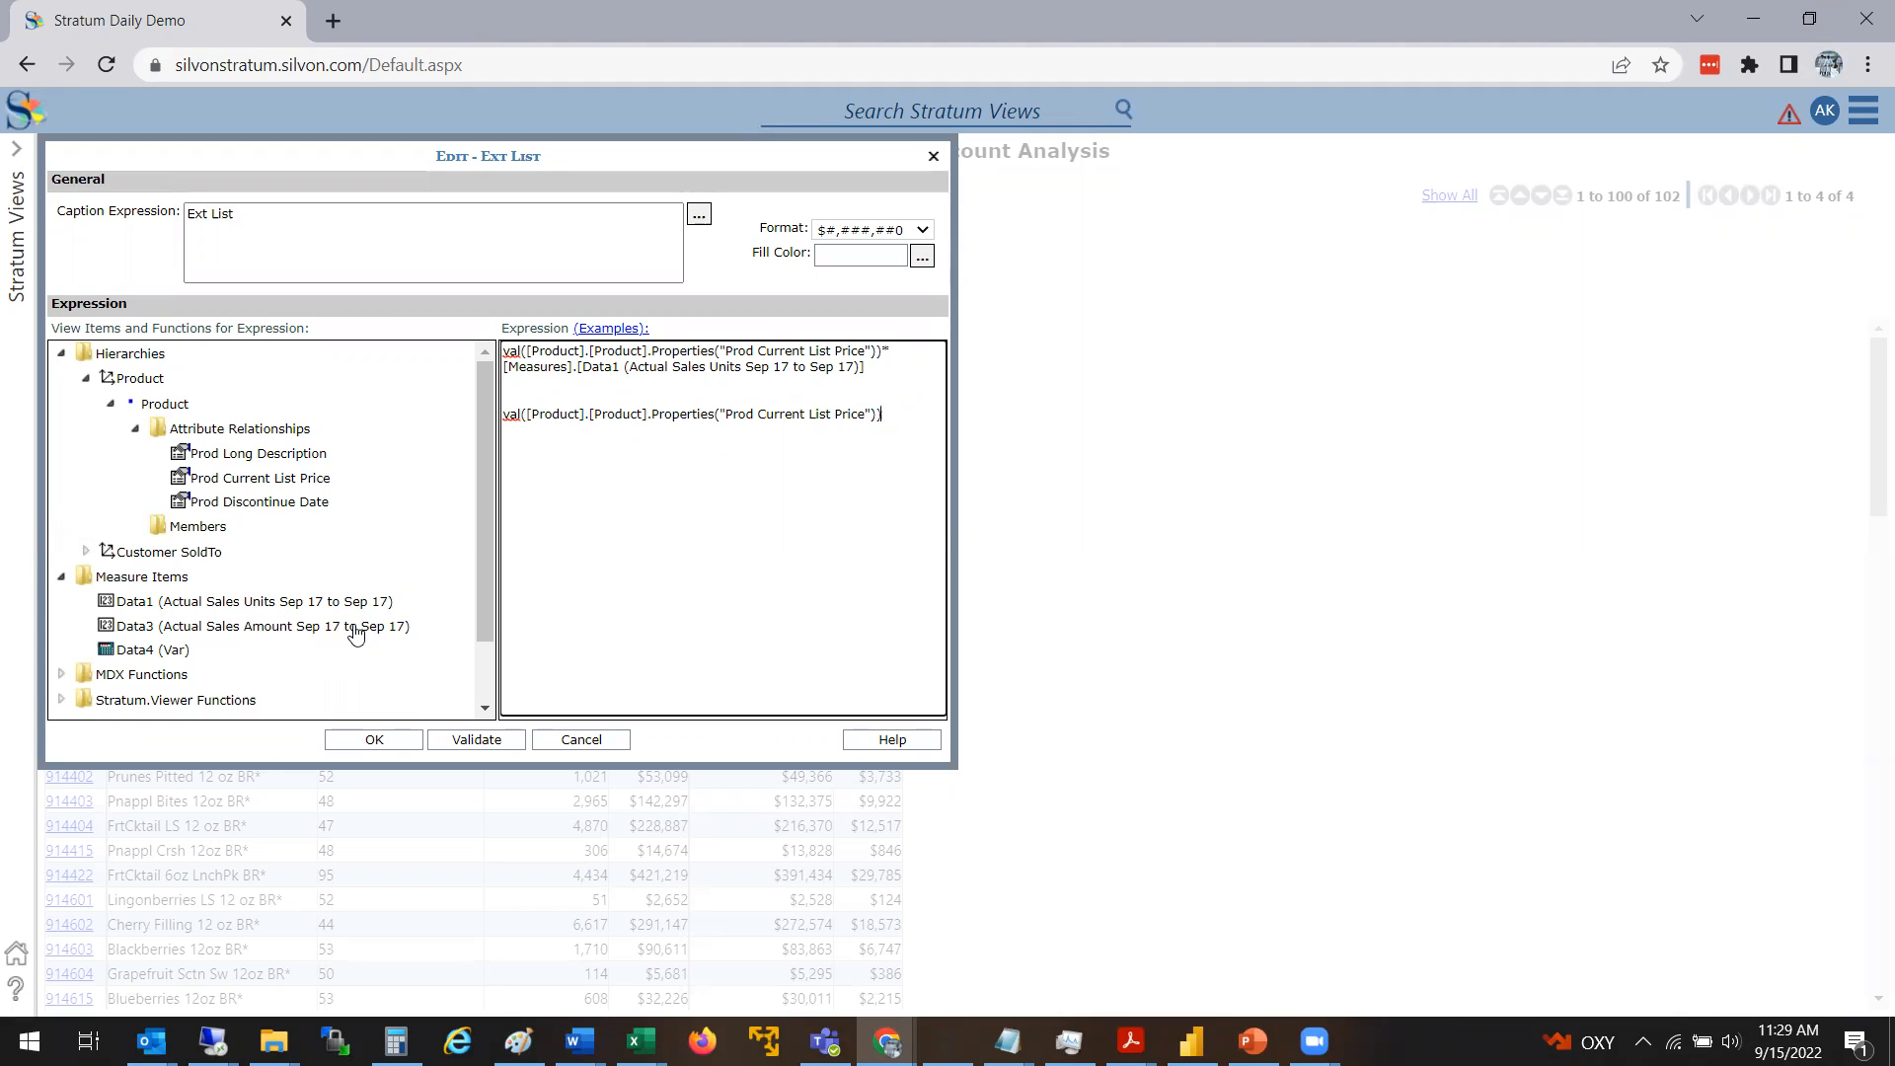
Delete the trial val() line, validate the remaining Ext List expression and accept the calculation
drag(884, 414, 502, 419)
key(BackSpace)
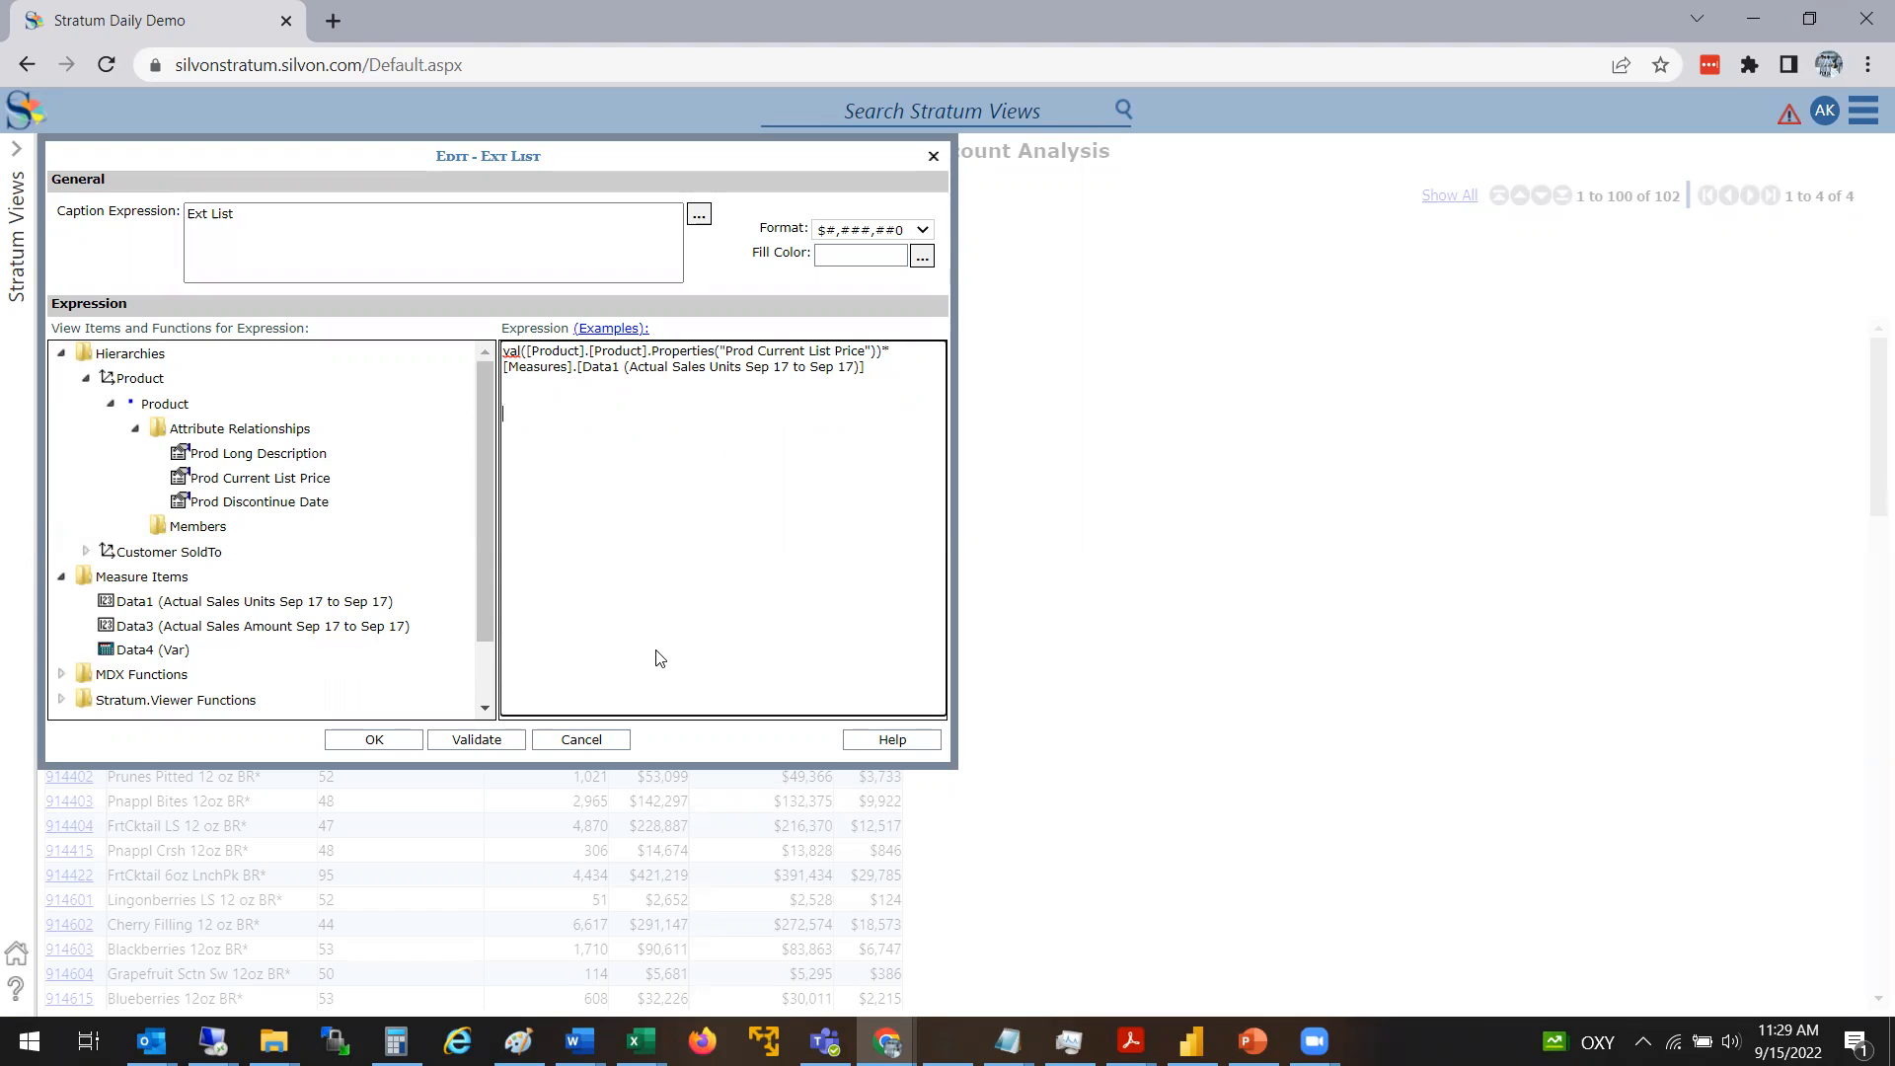
click(486, 740)
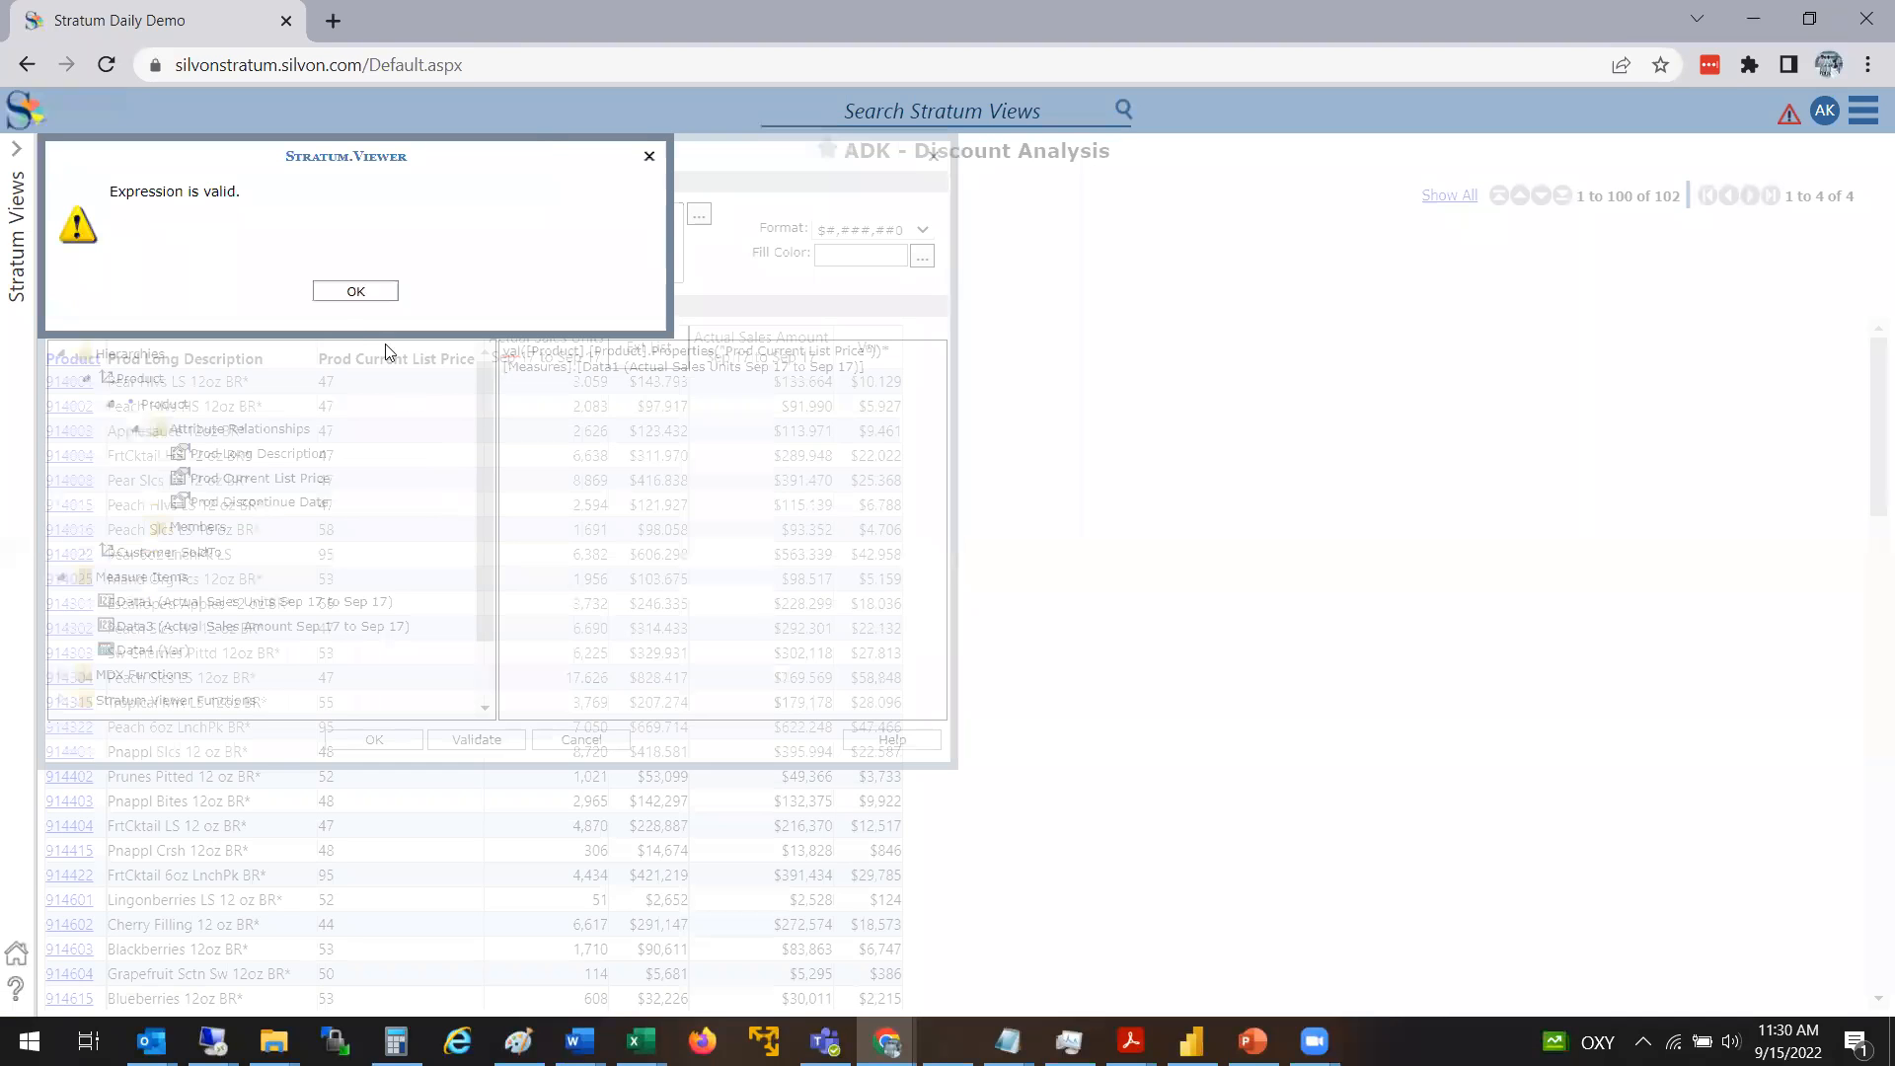
click(376, 295)
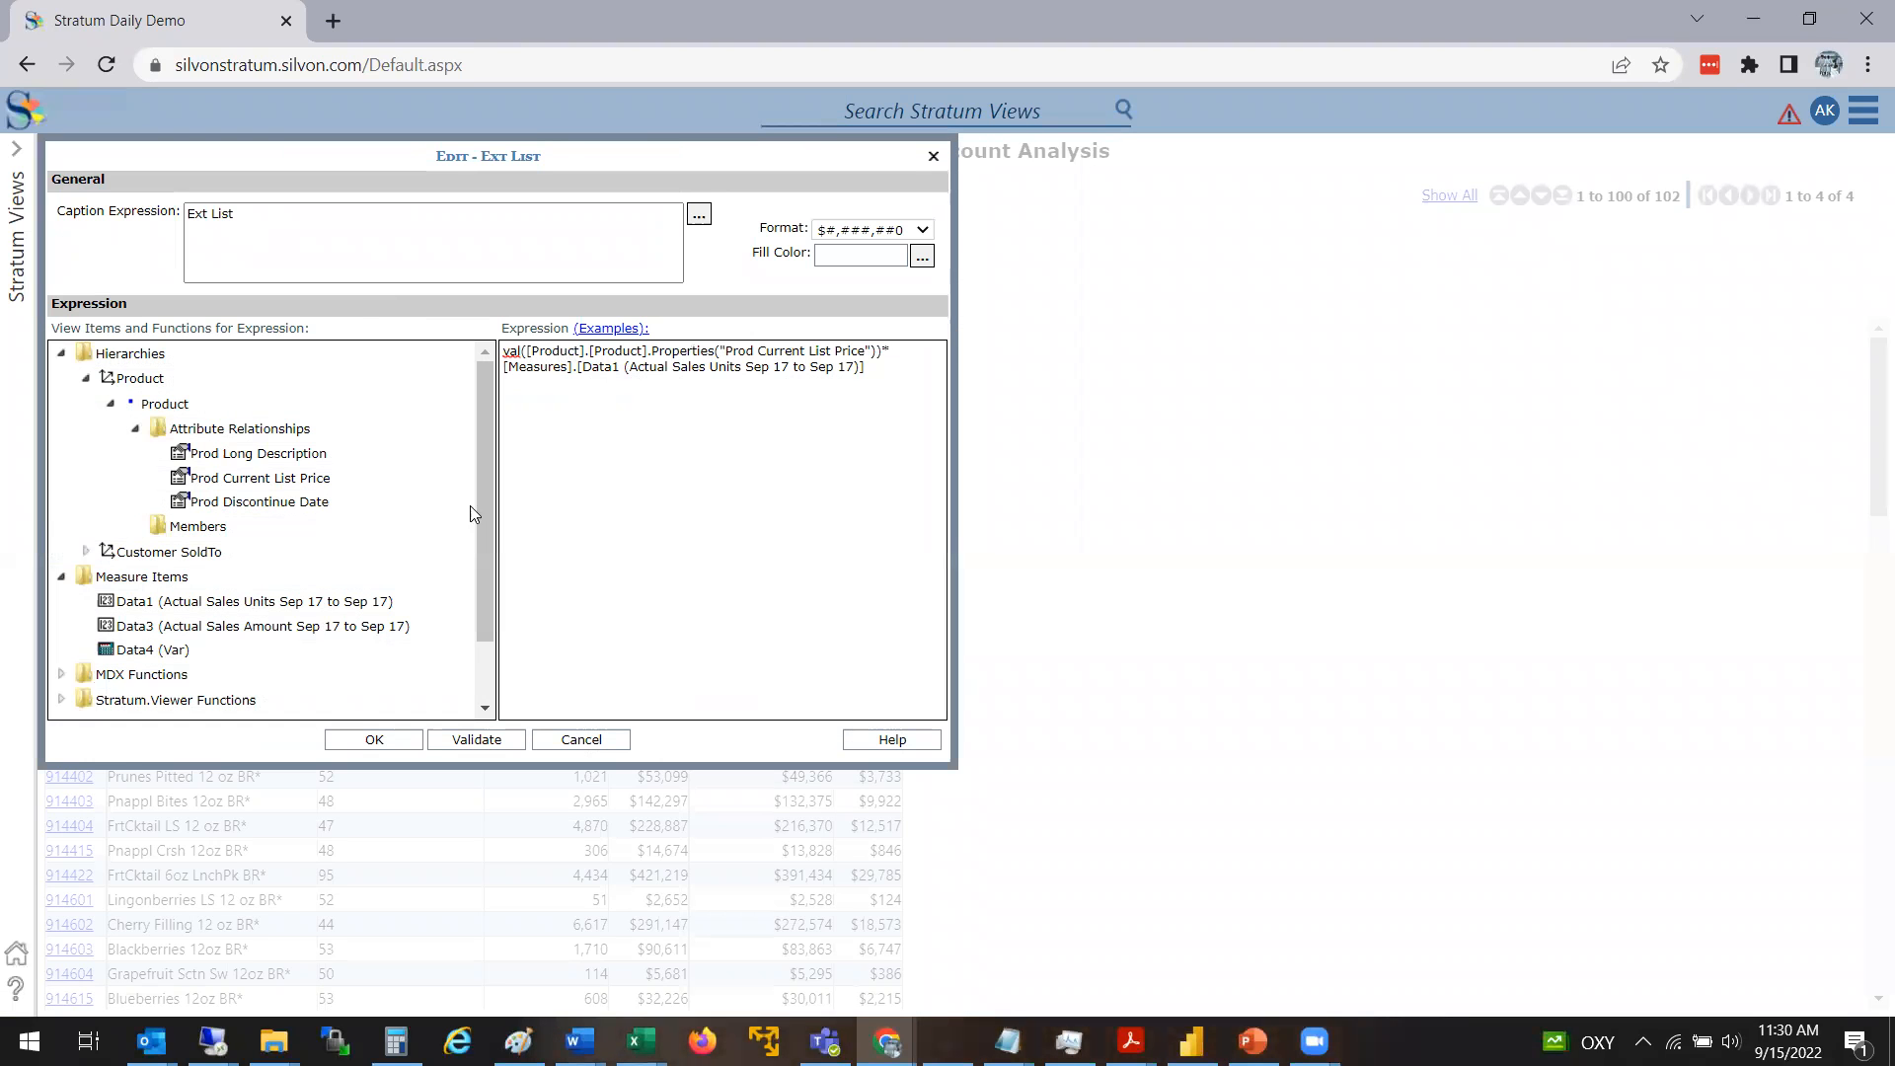
click(375, 740)
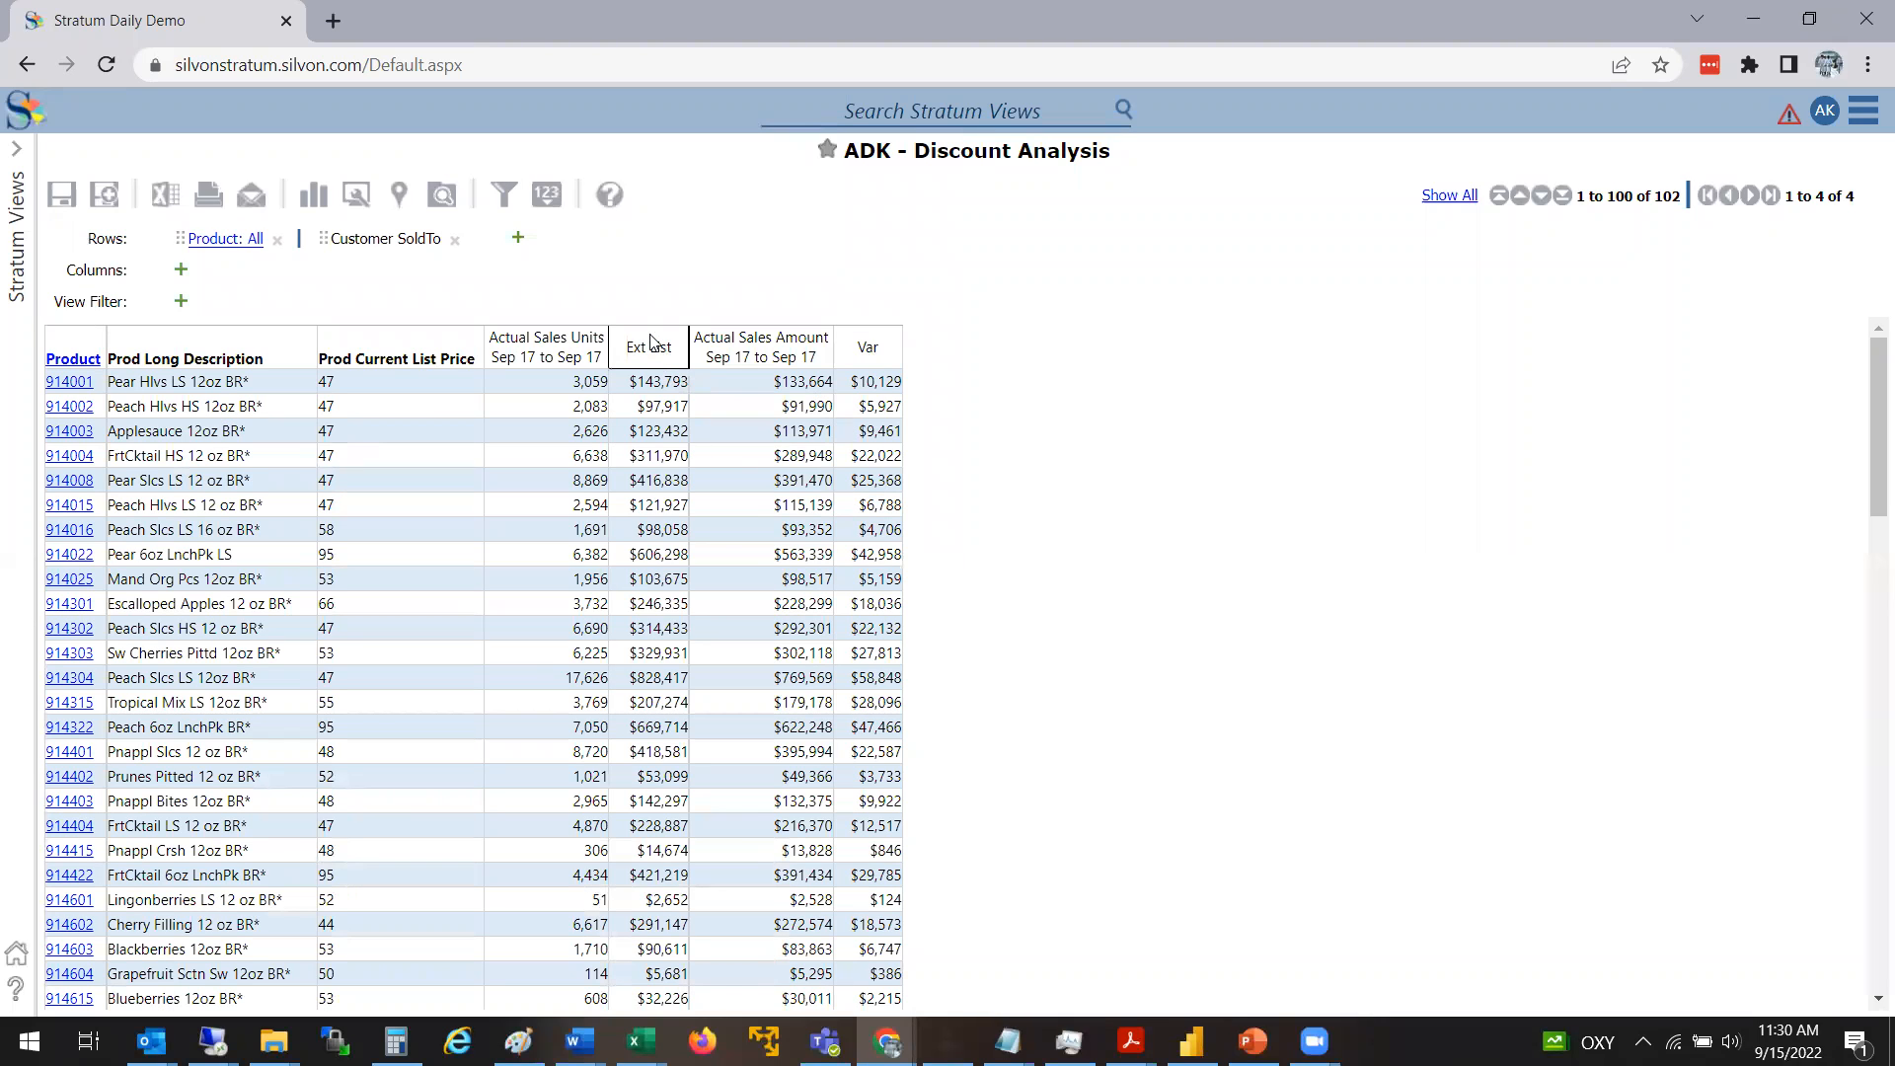
Check the first product's Ext List value by multiplying 47 by 3059 in the Windows Calculator, and close it
click(592, 385)
click(452, 387)
click(409, 1041)
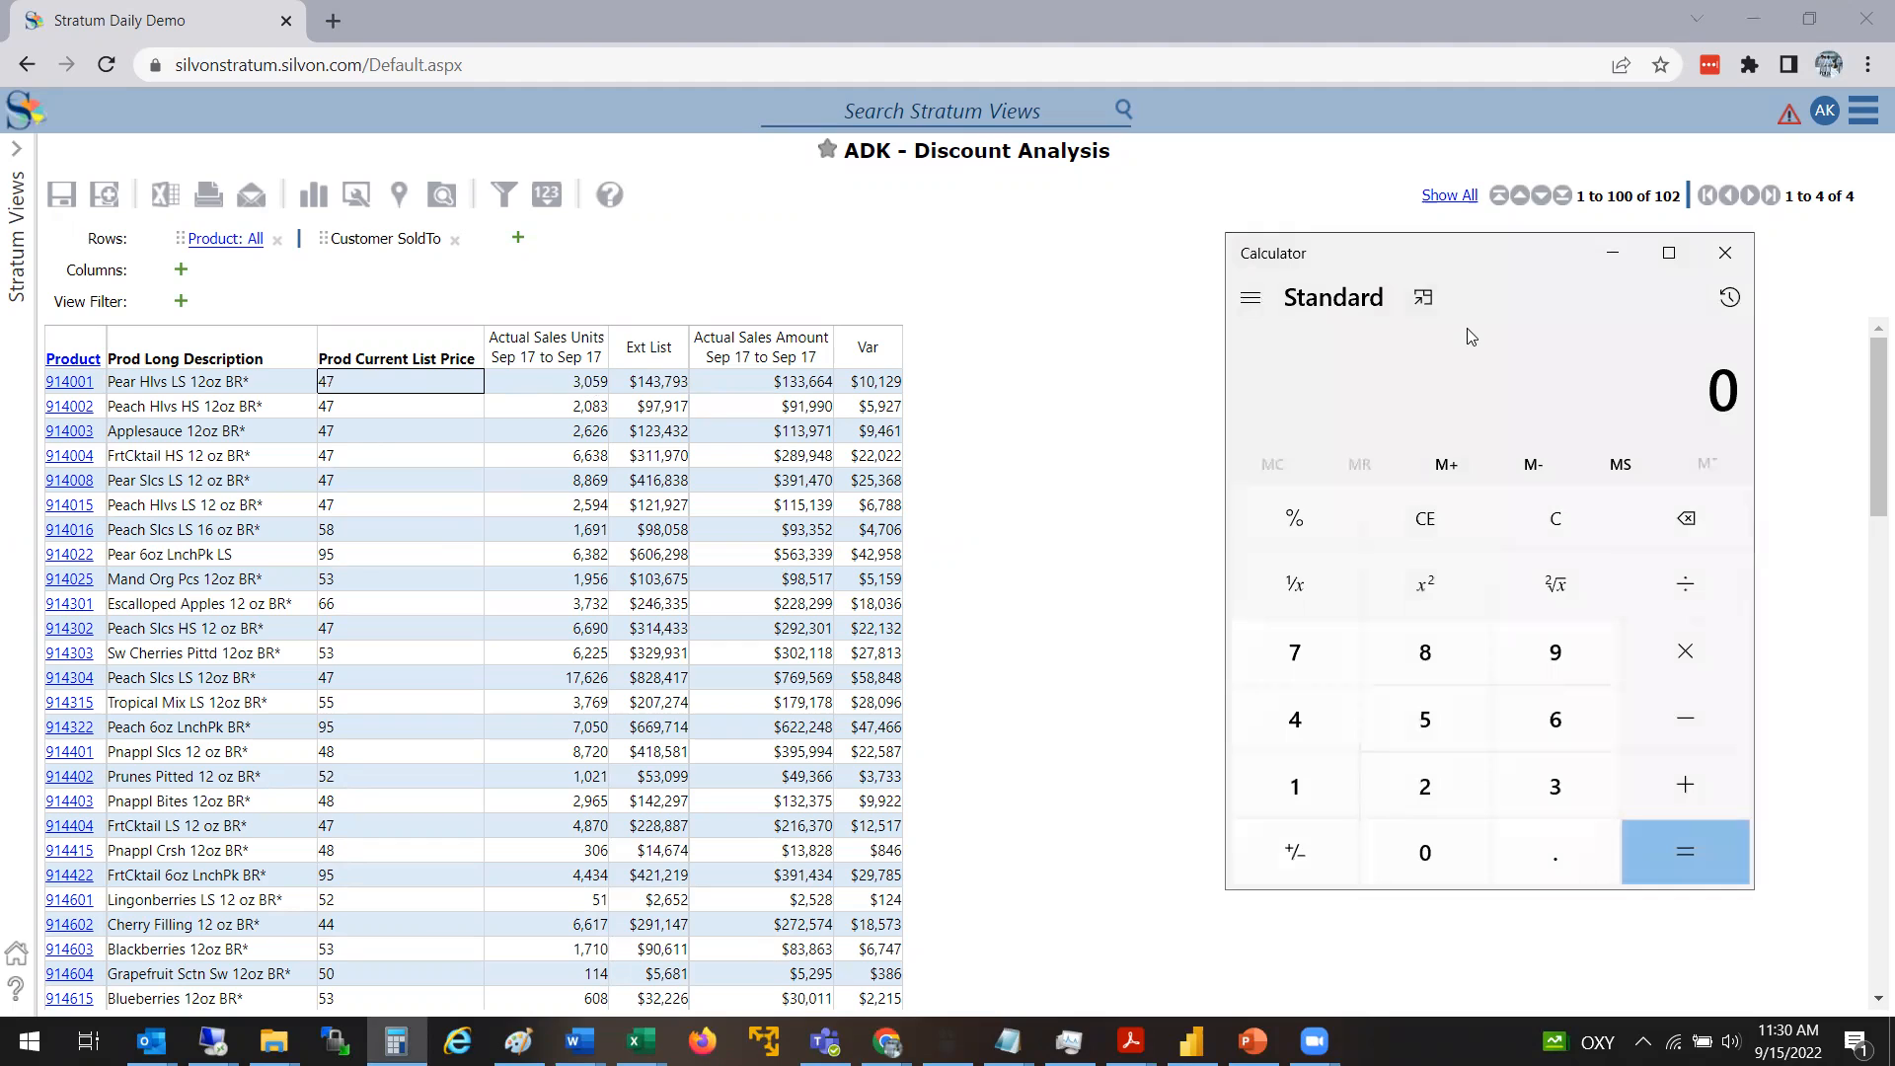
key(asterisk)
text(47)
key(Delete)
text(3059)
key(Return)
text(47)
key(asterisk)
text(3059)
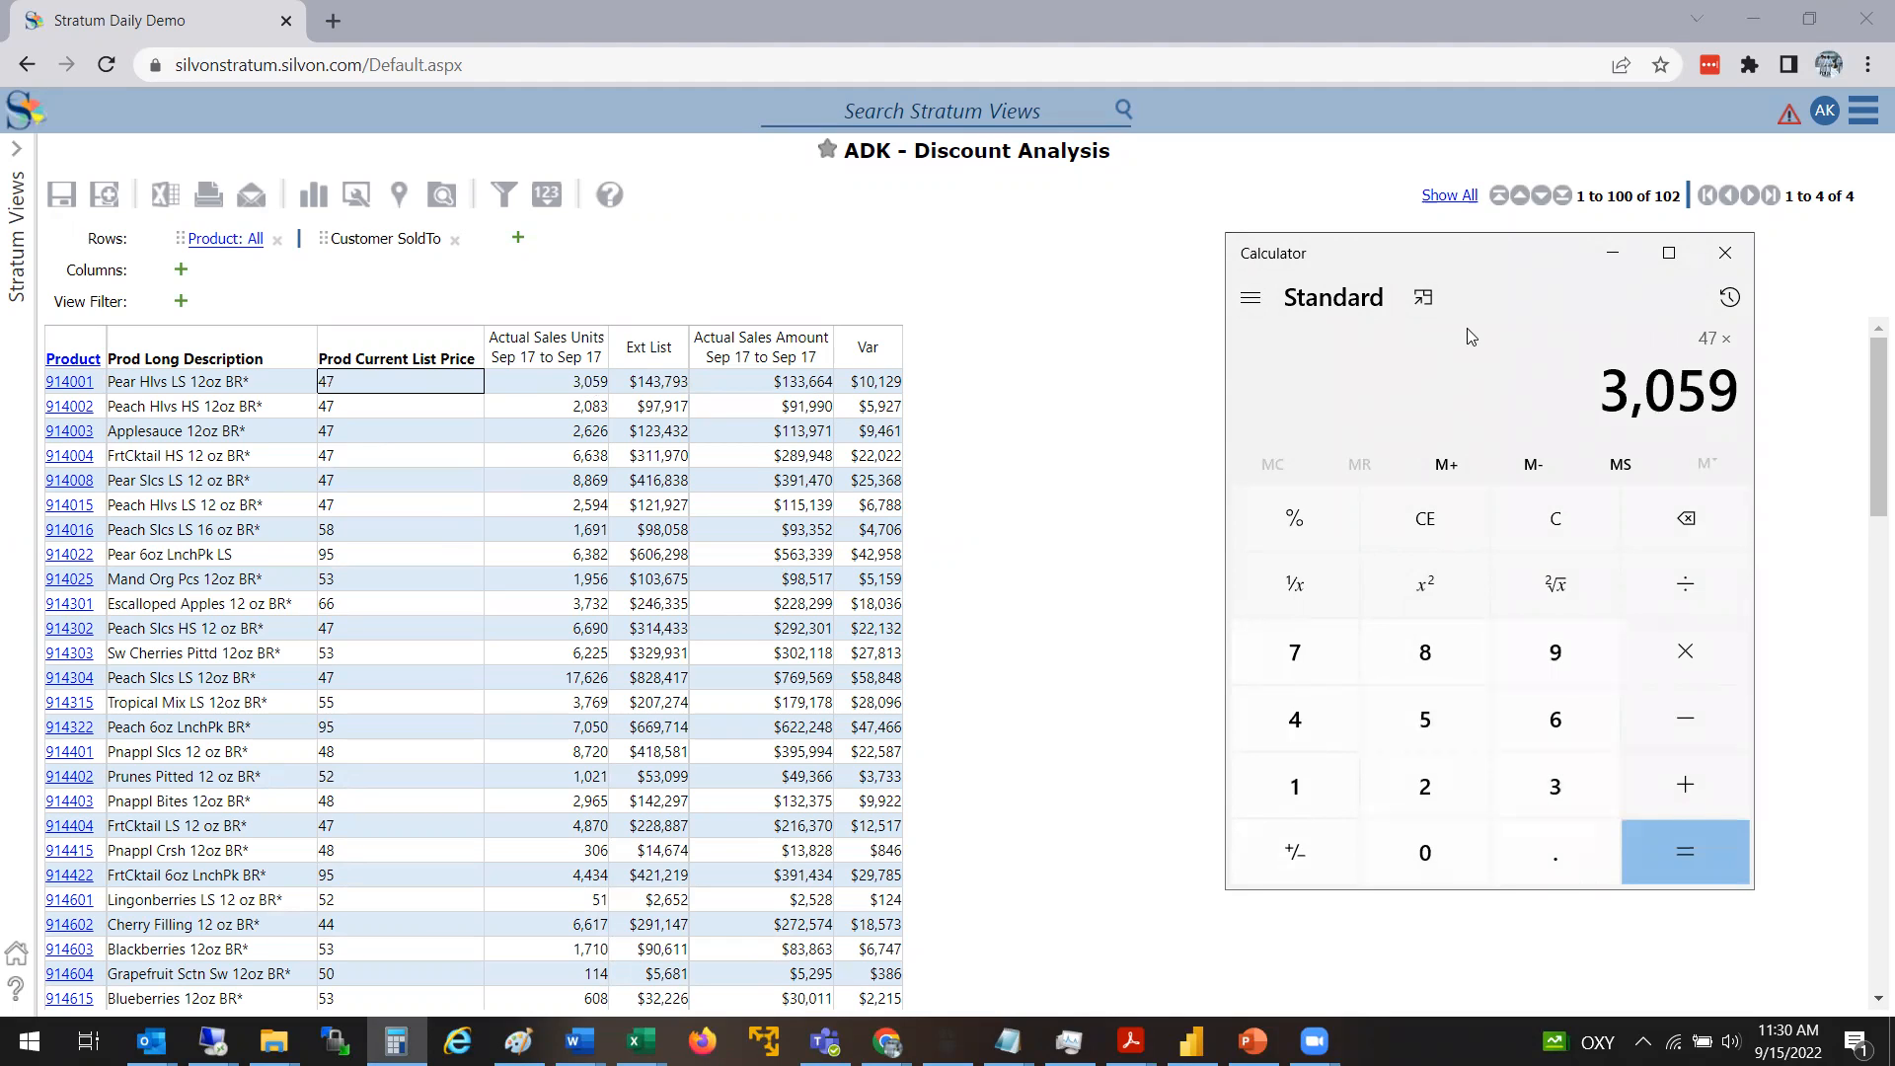
key(Return)
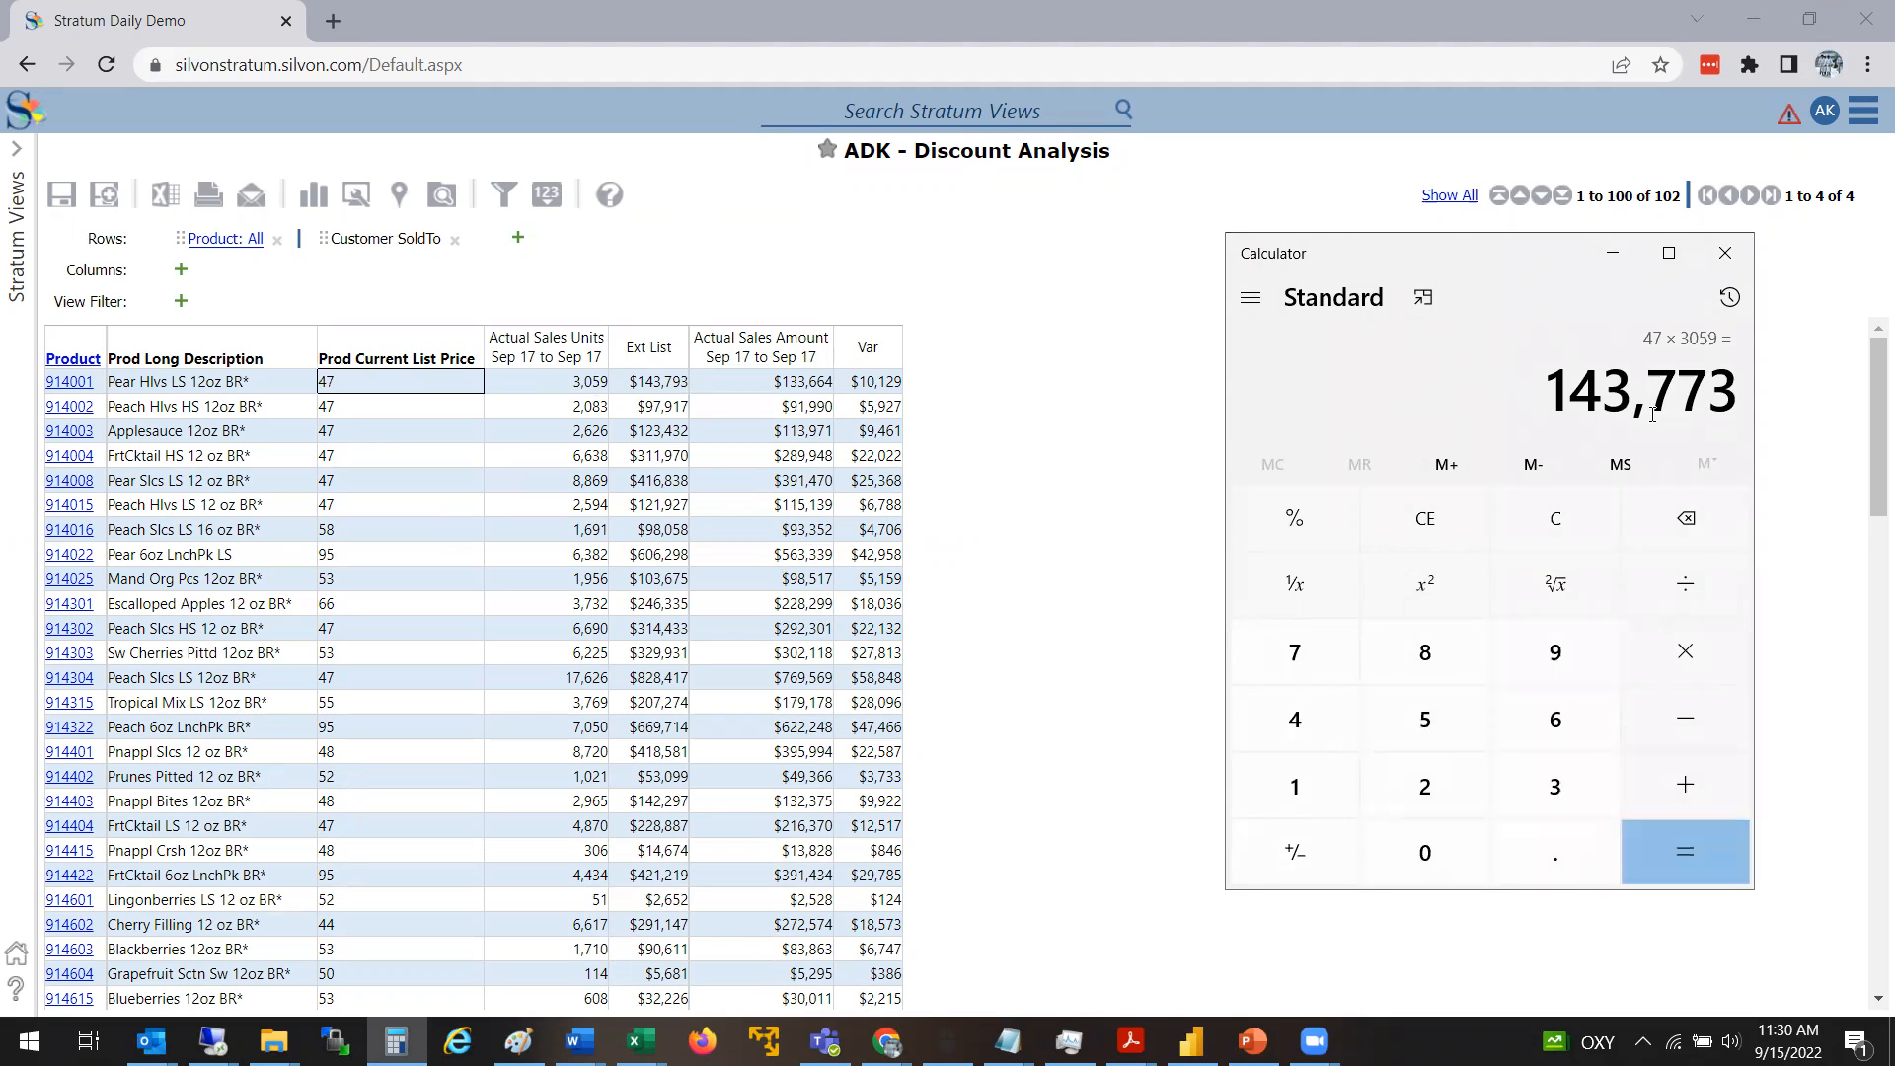
click(1726, 252)
Open the Var calculation and examine how its expression combines Ext List and Actual Sales Amount
click(570, 383)
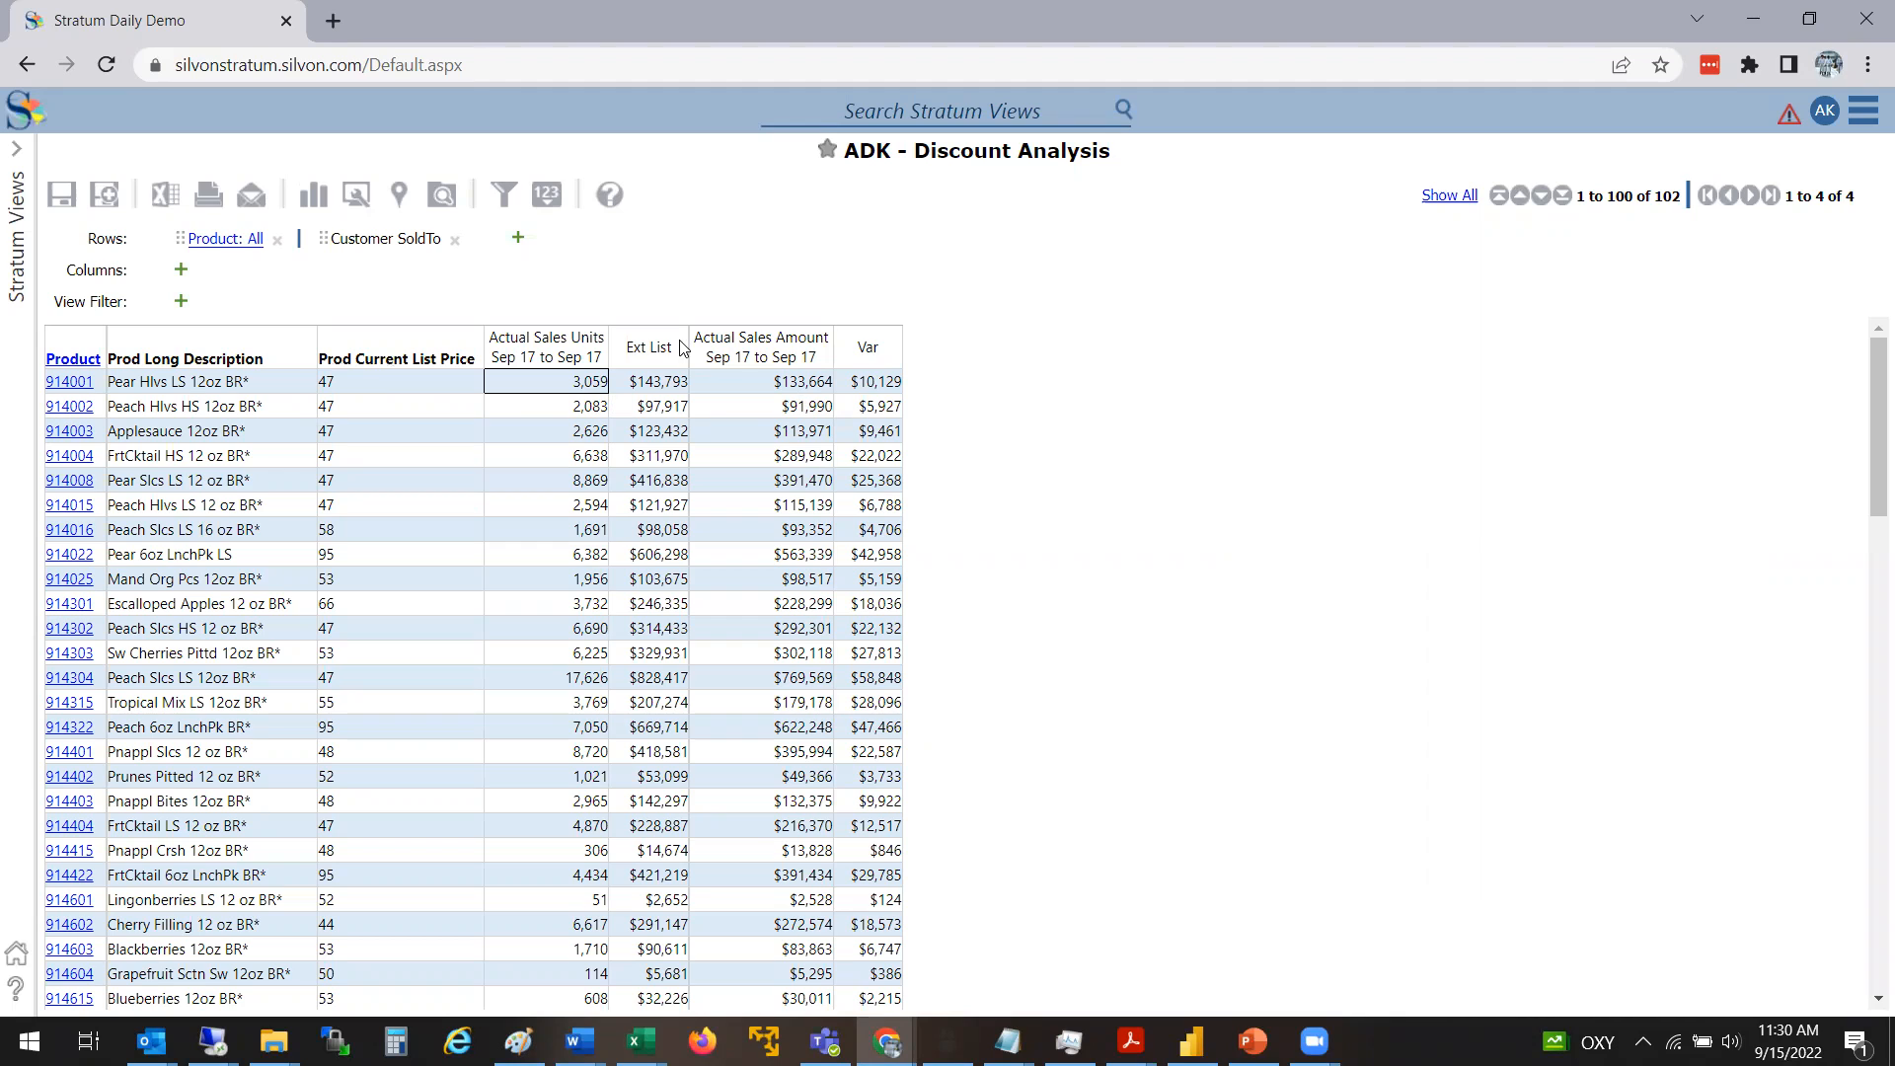
click(847, 360)
double_click(865, 360)
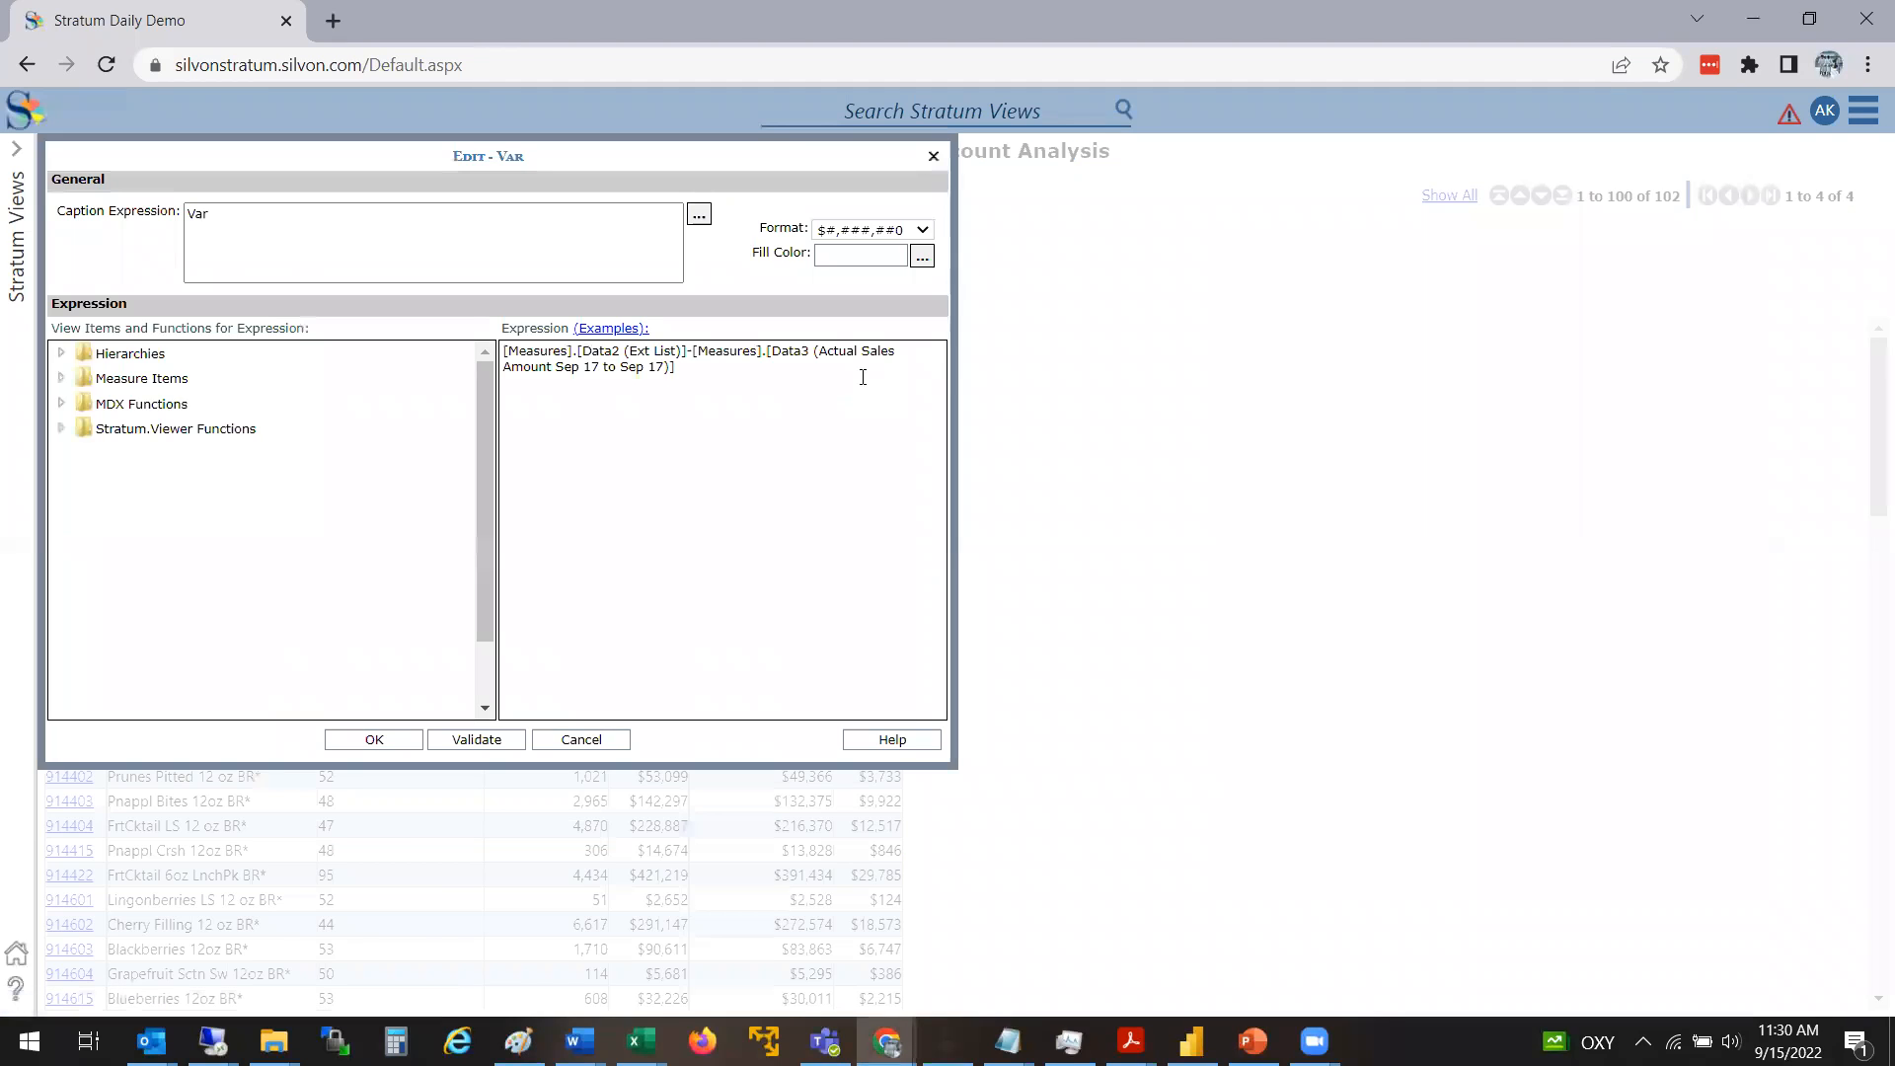
click(707, 379)
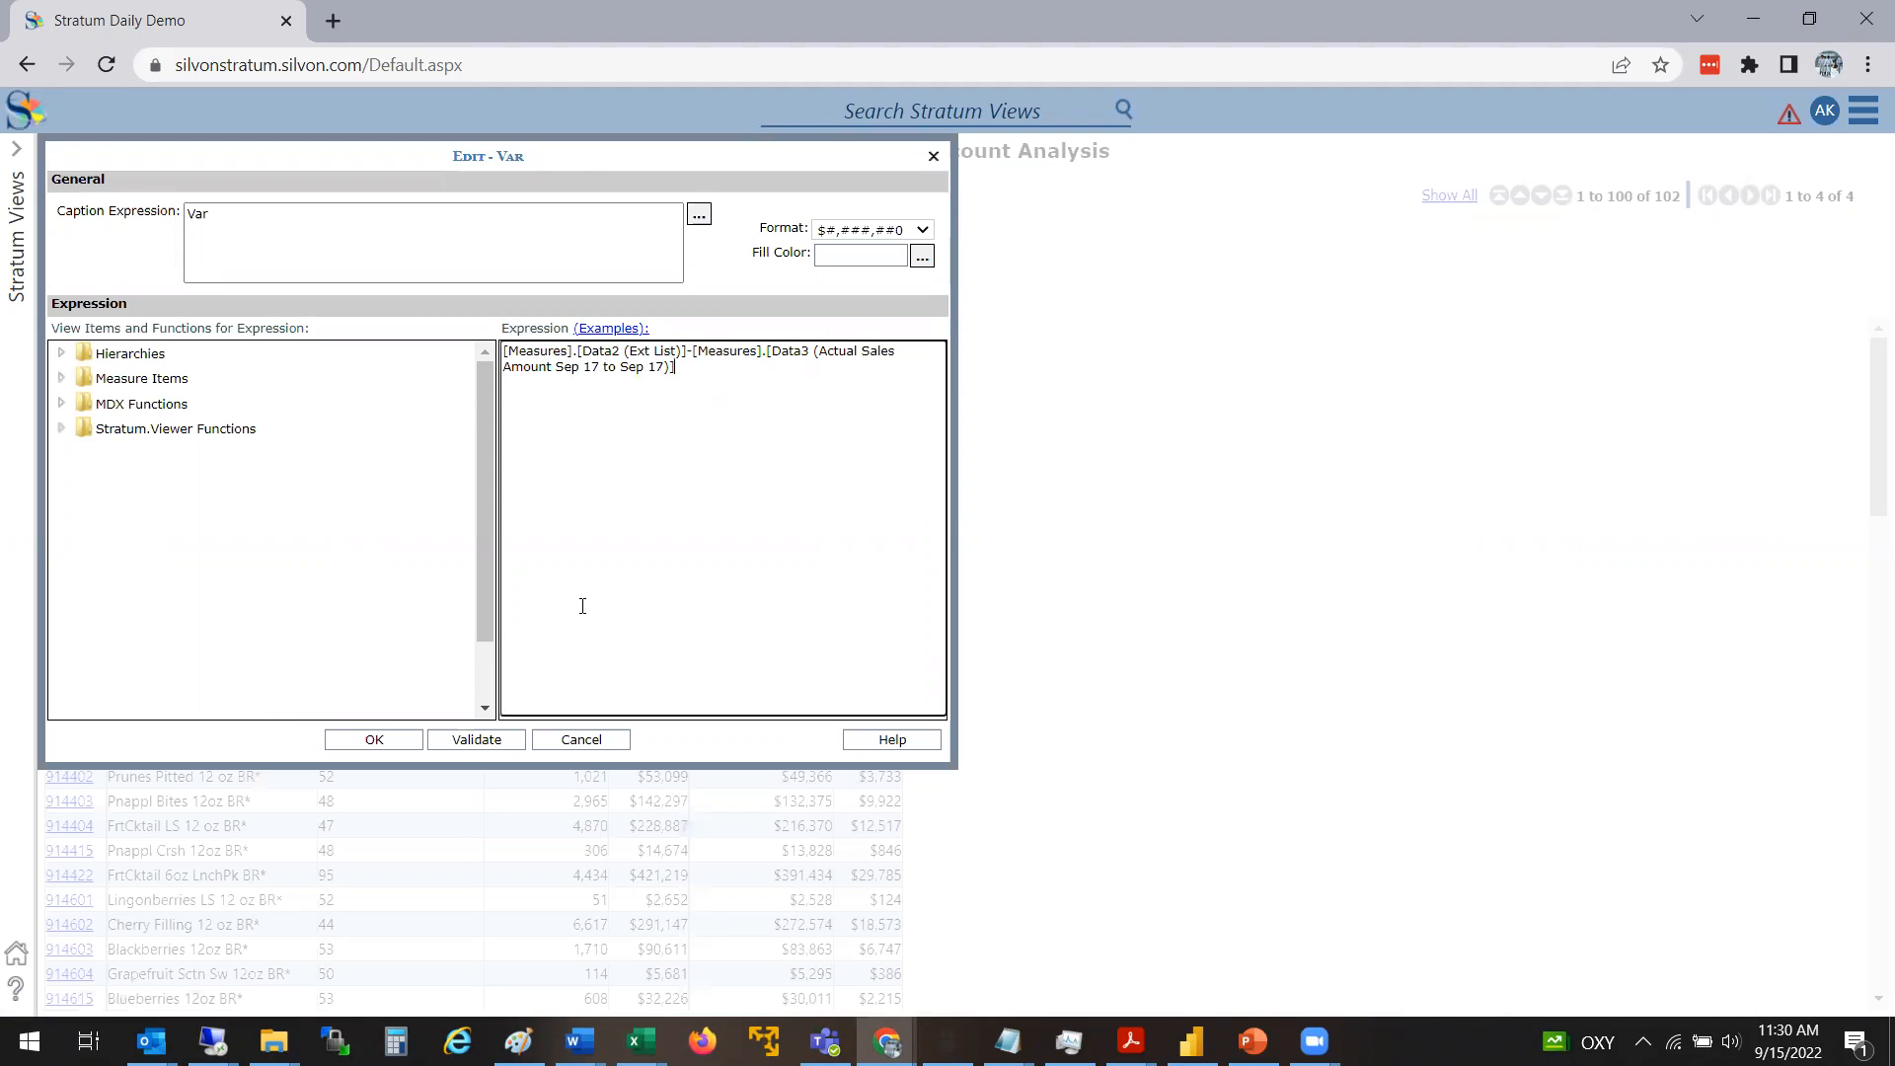
Close the Var calculation without changes and open the ADK - Time Calculations view from the favorites
click(581, 741)
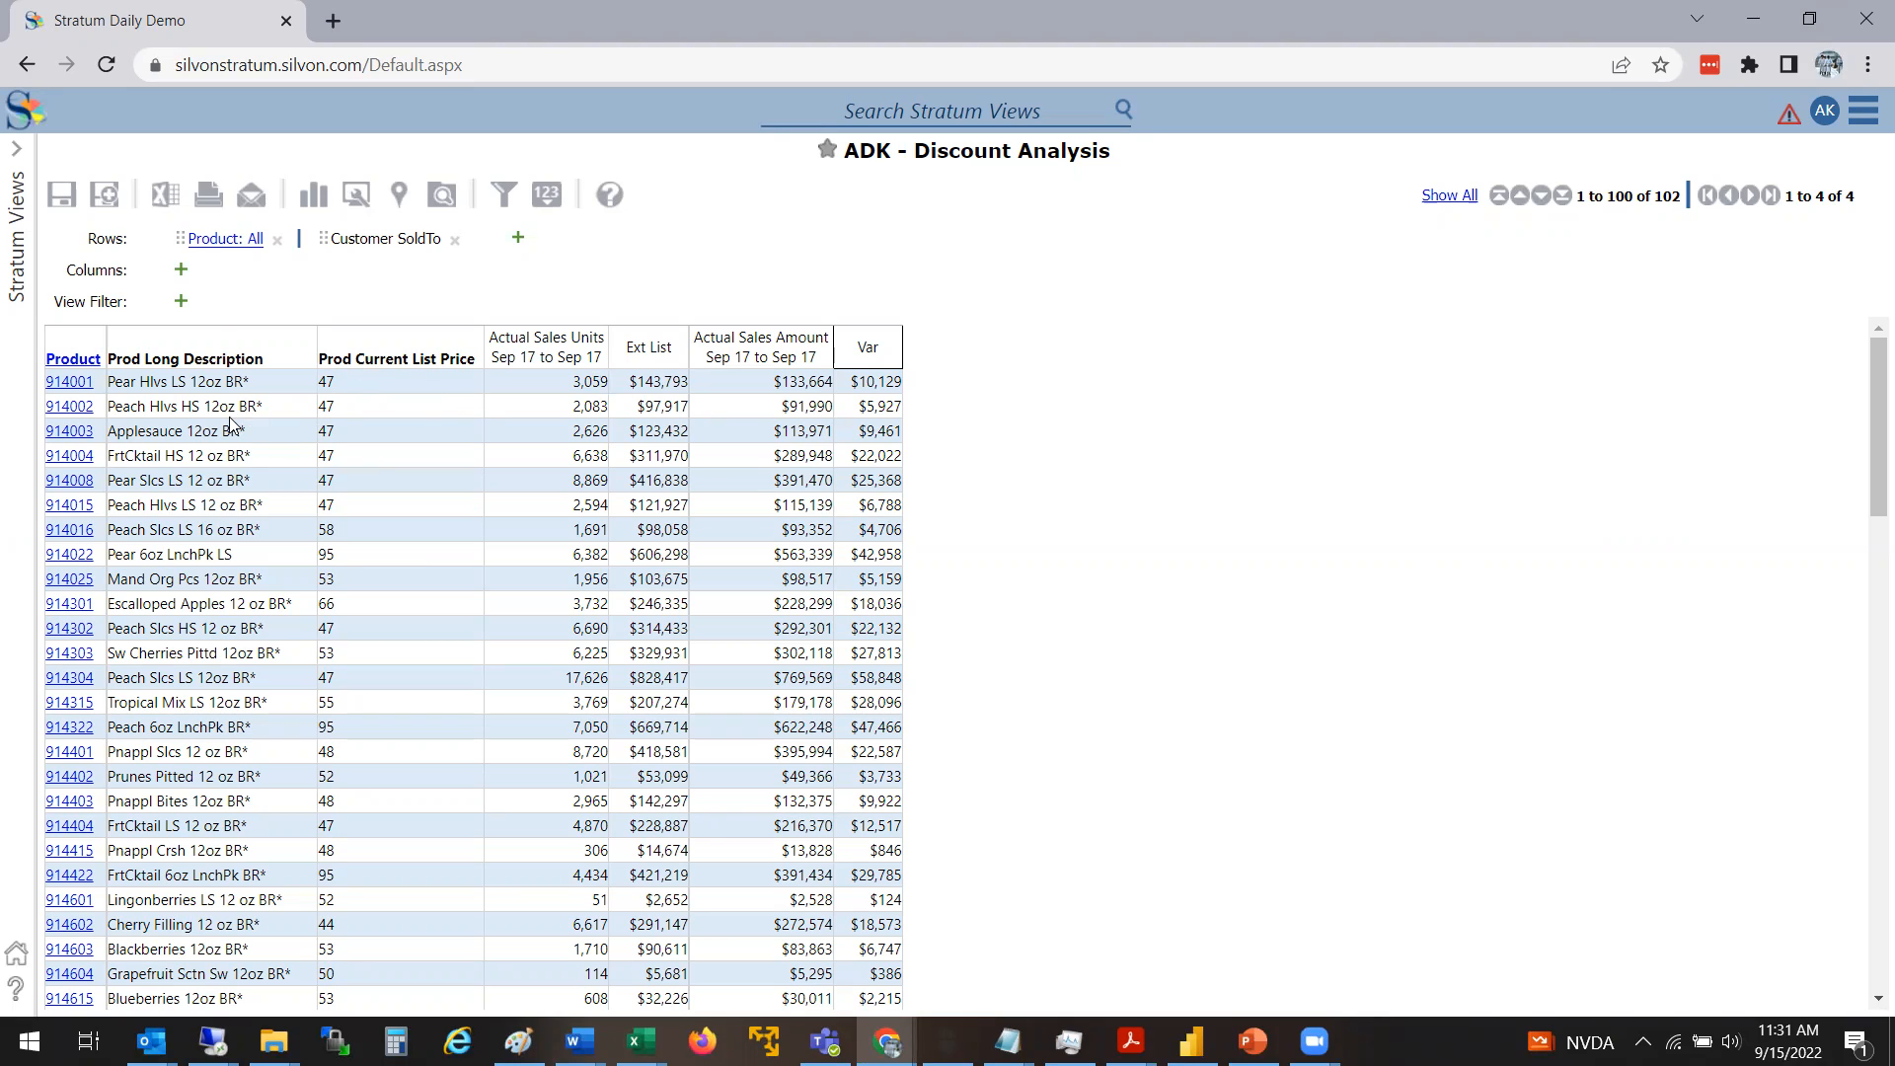
click(9, 200)
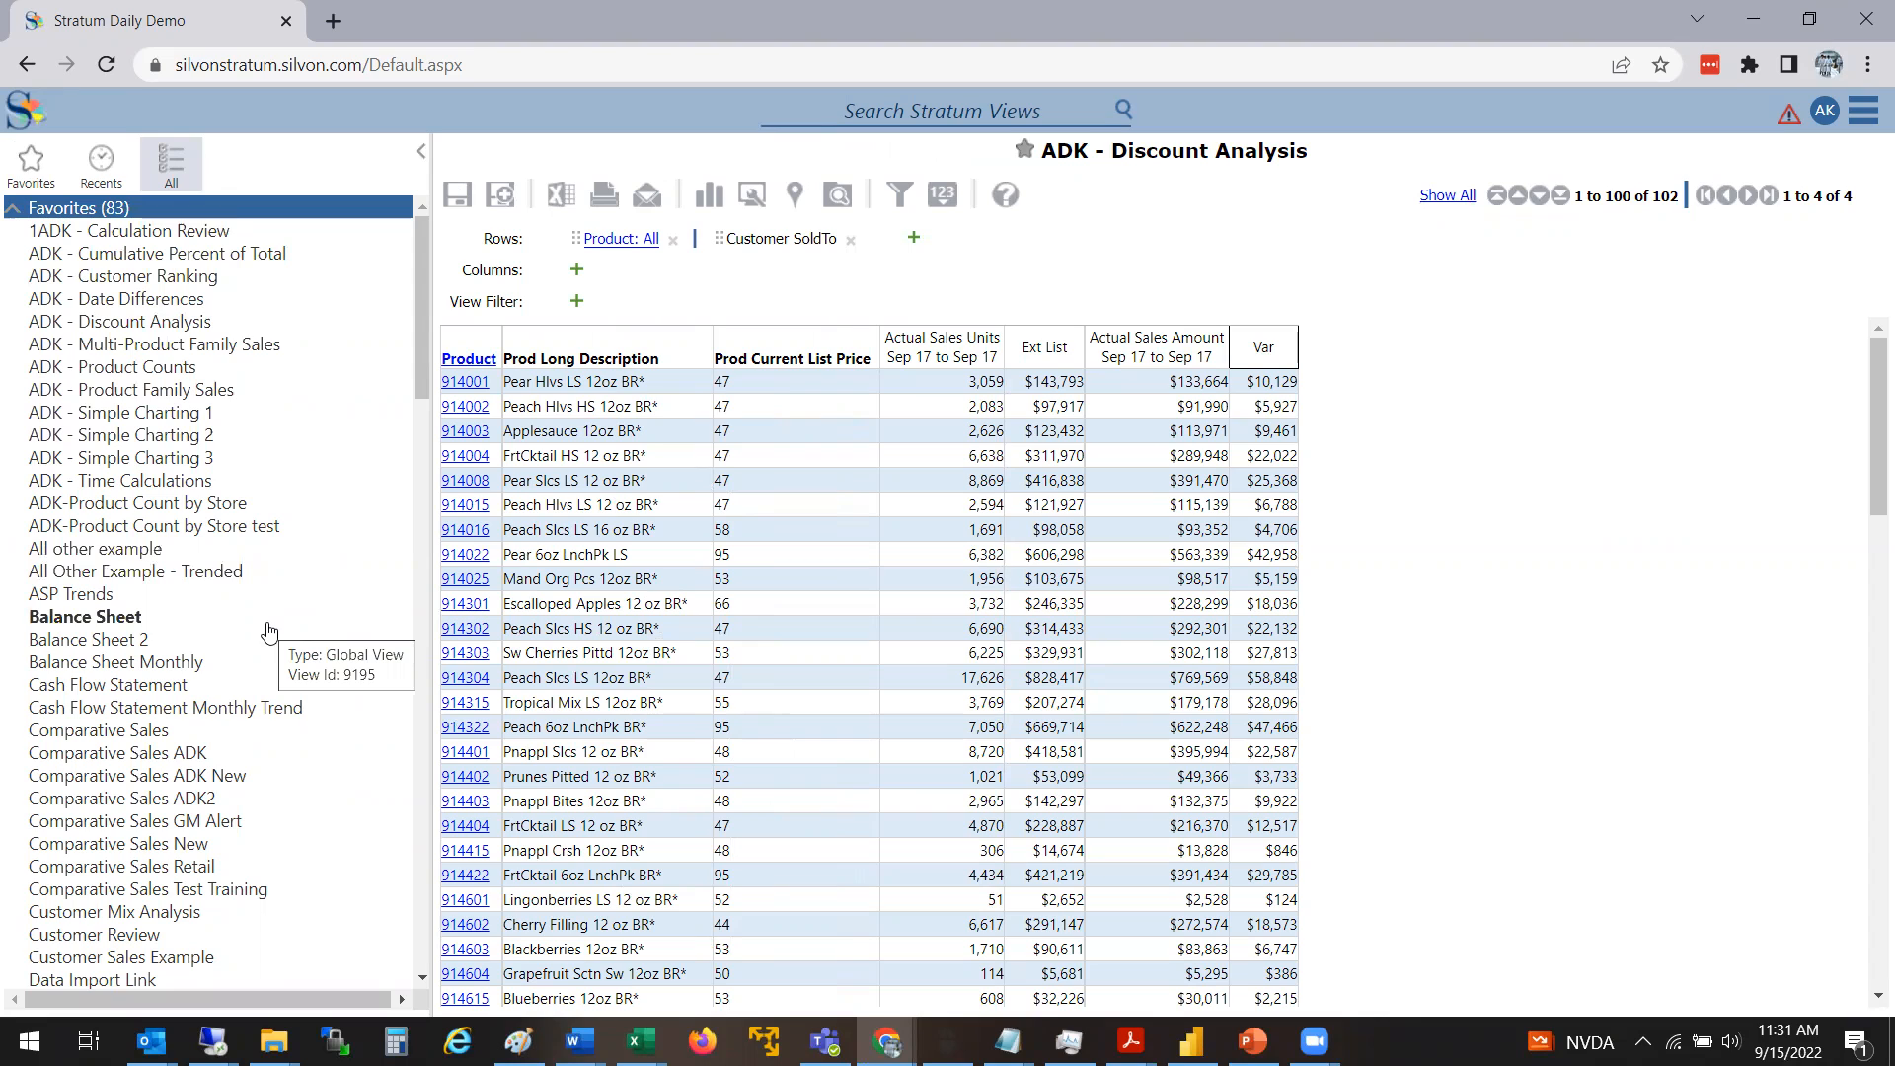
click(177, 481)
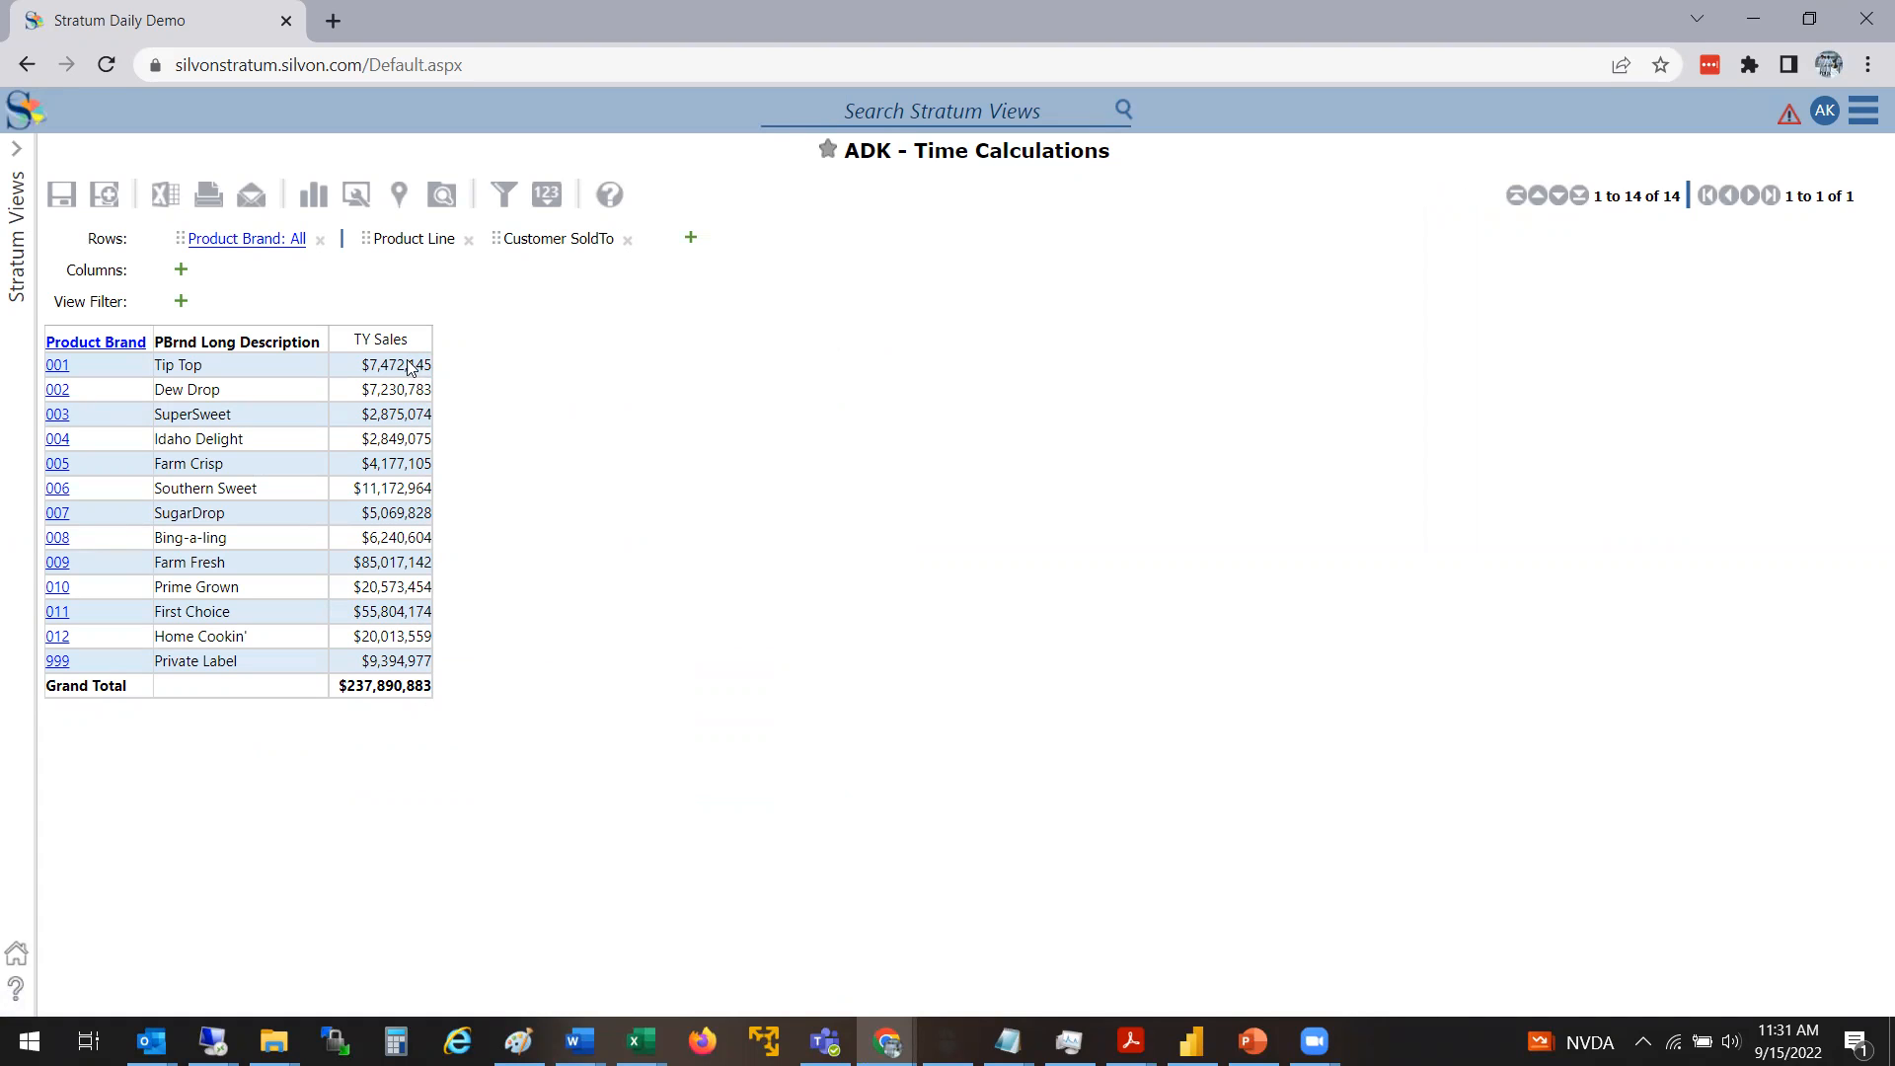
Open the TY Sales calculation, examine its Current Year and Actual Sales Amount expression, and cancel out of it
click(407, 340)
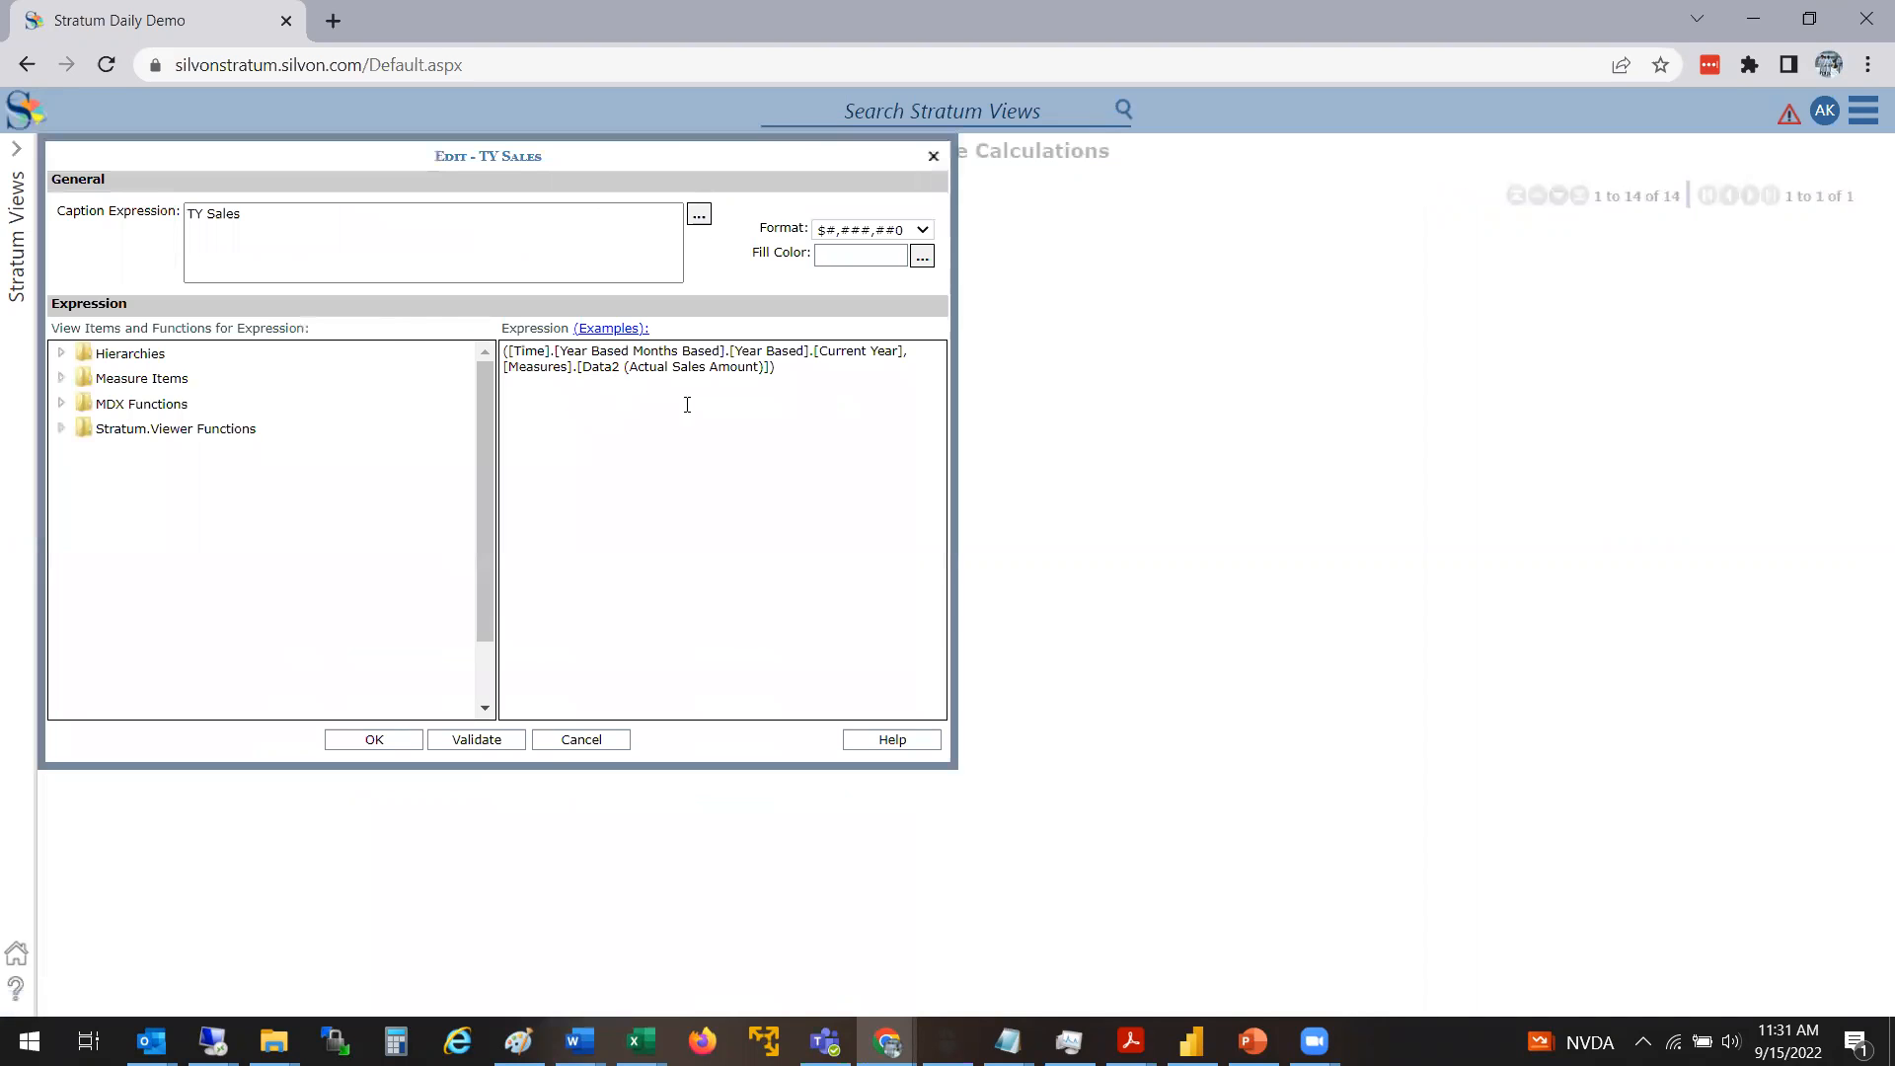
click(829, 385)
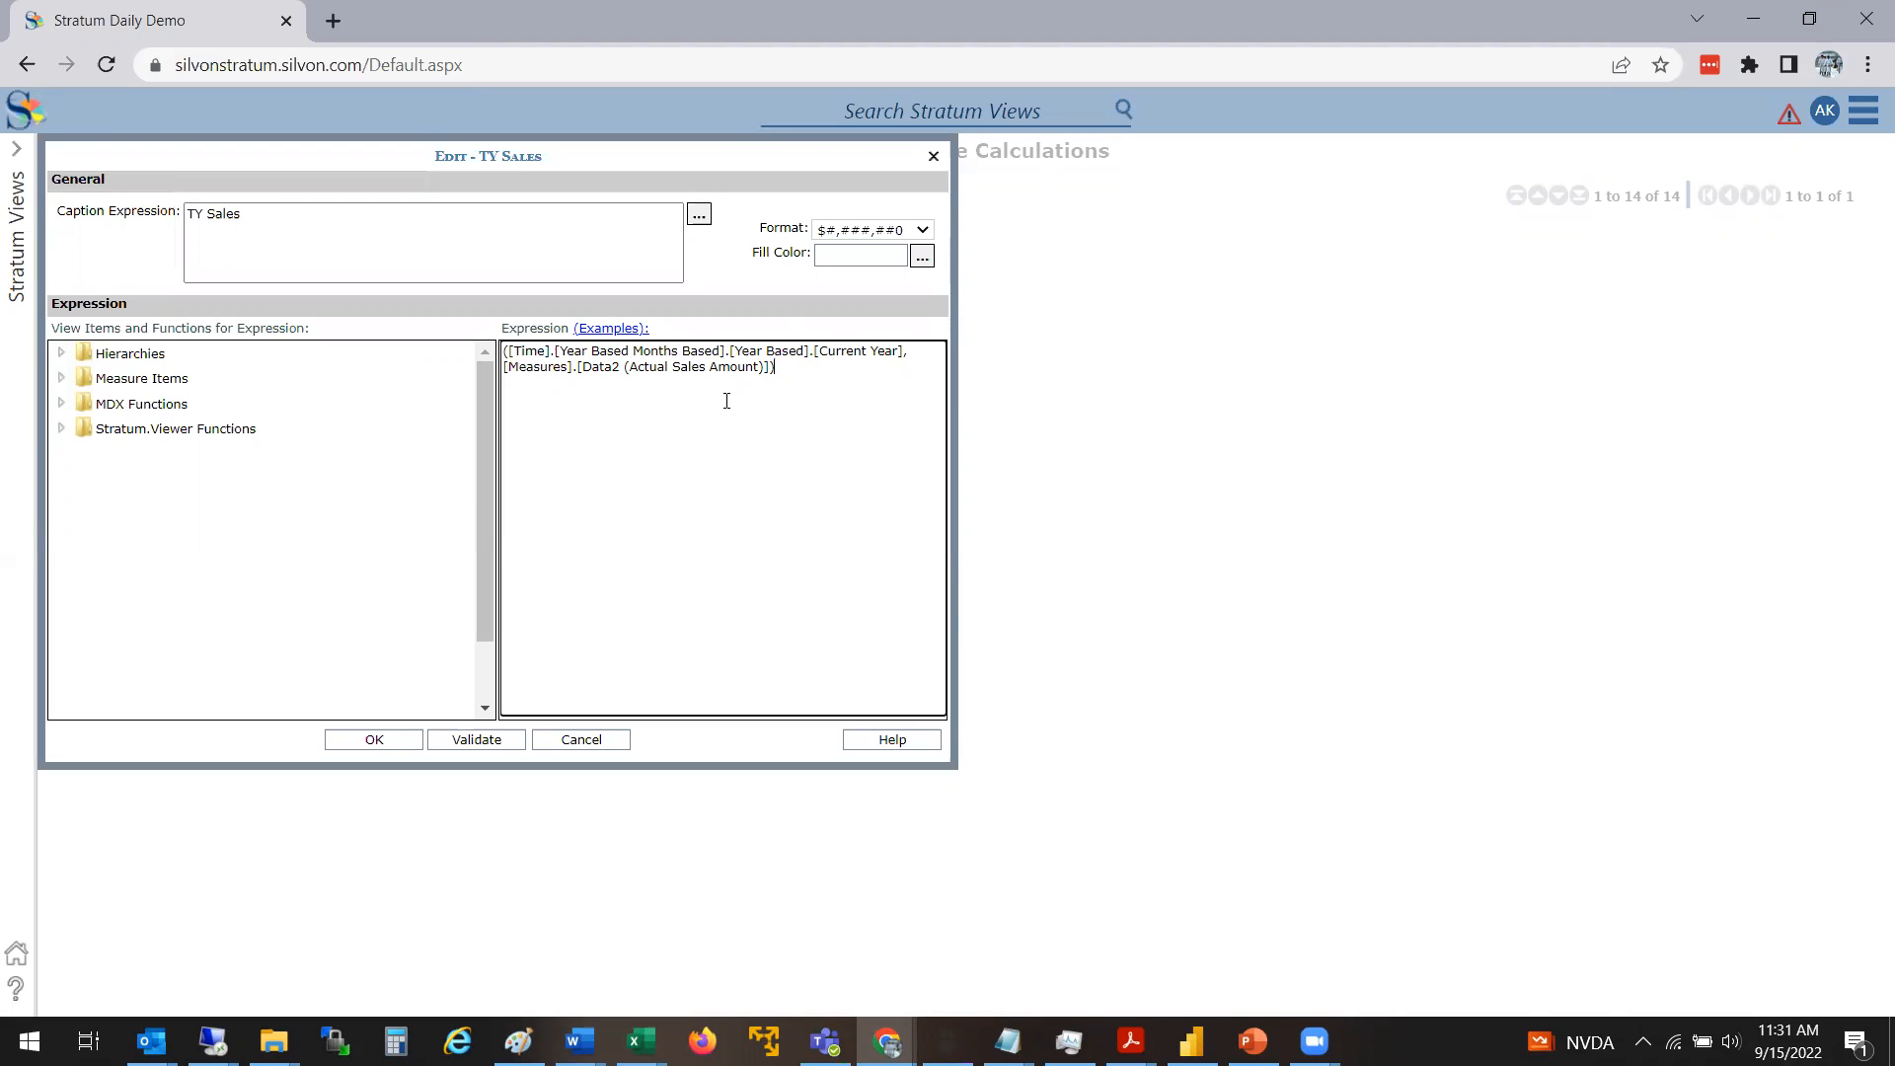
click(562, 743)
click(396, 419)
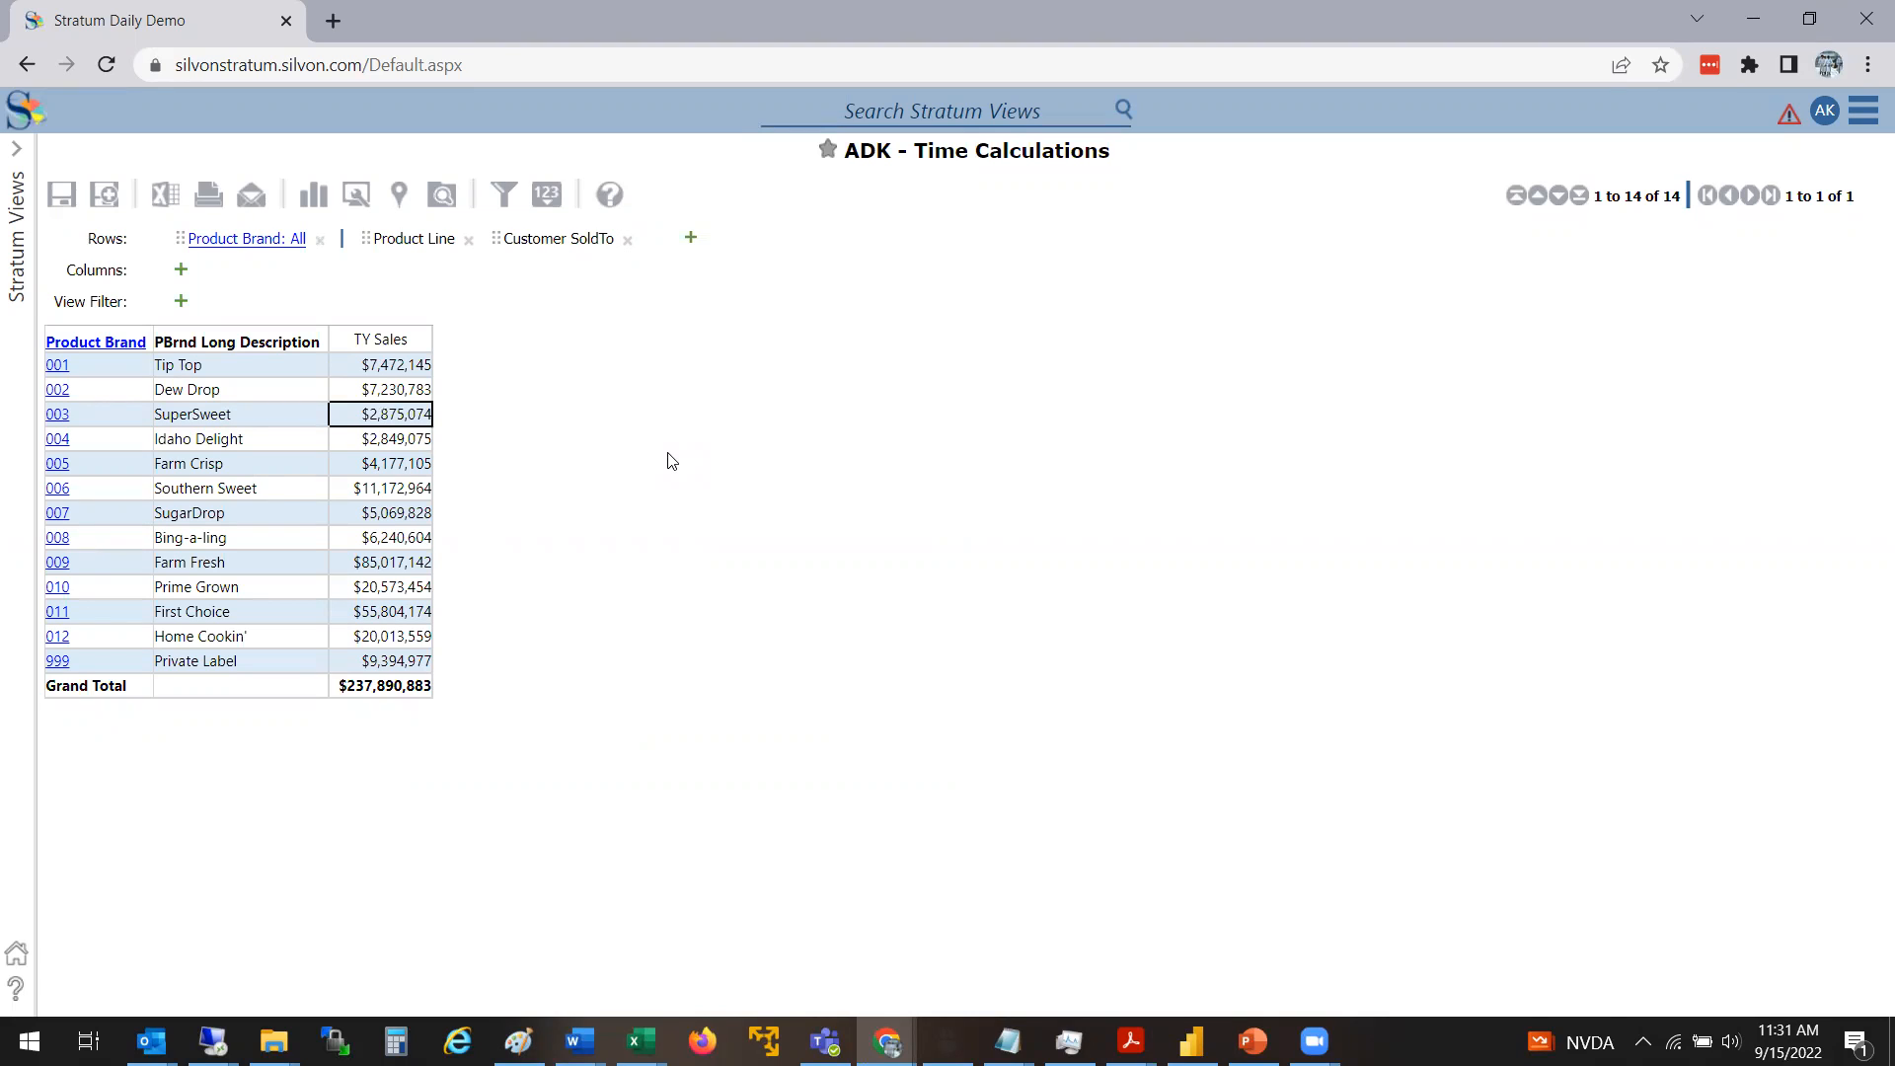
Reopen the TY Sales calculation and expand Stratum.Viewer Functions to review the functions available for expressions
double_click(405, 339)
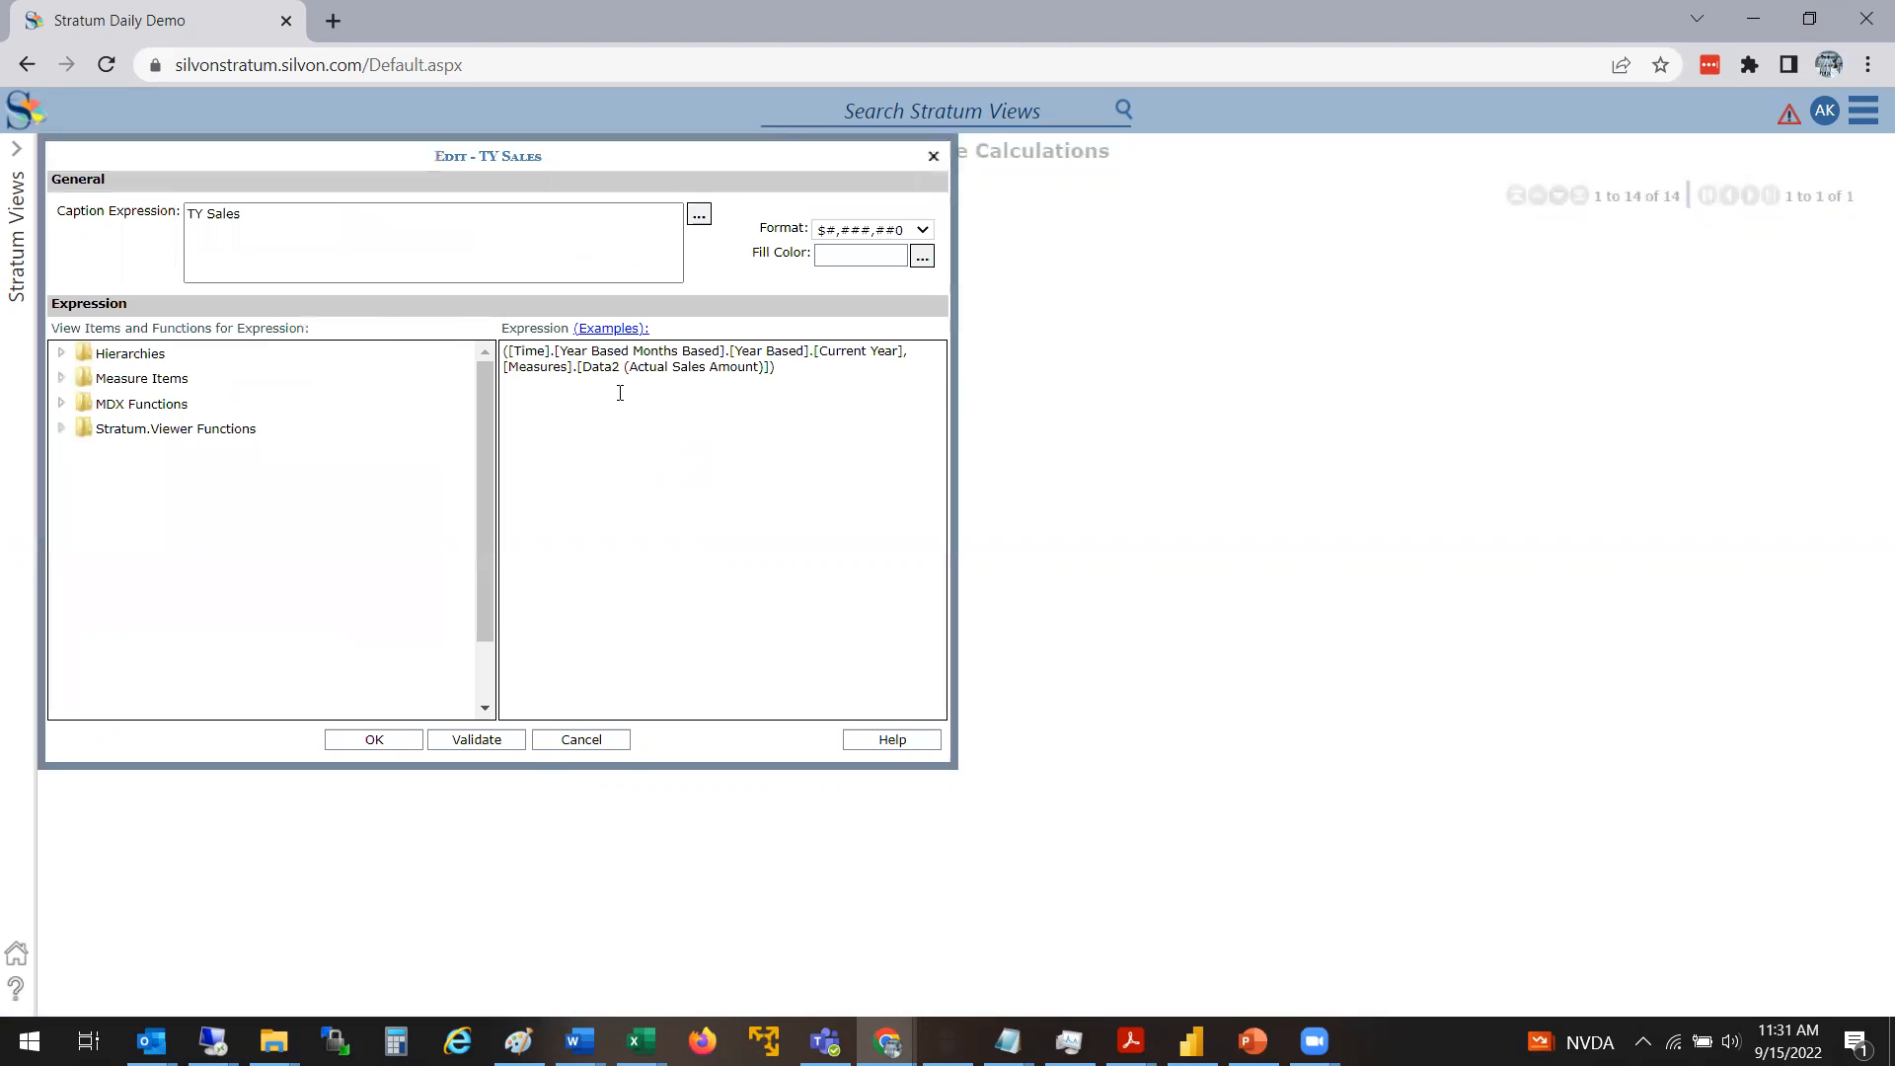
click(839, 371)
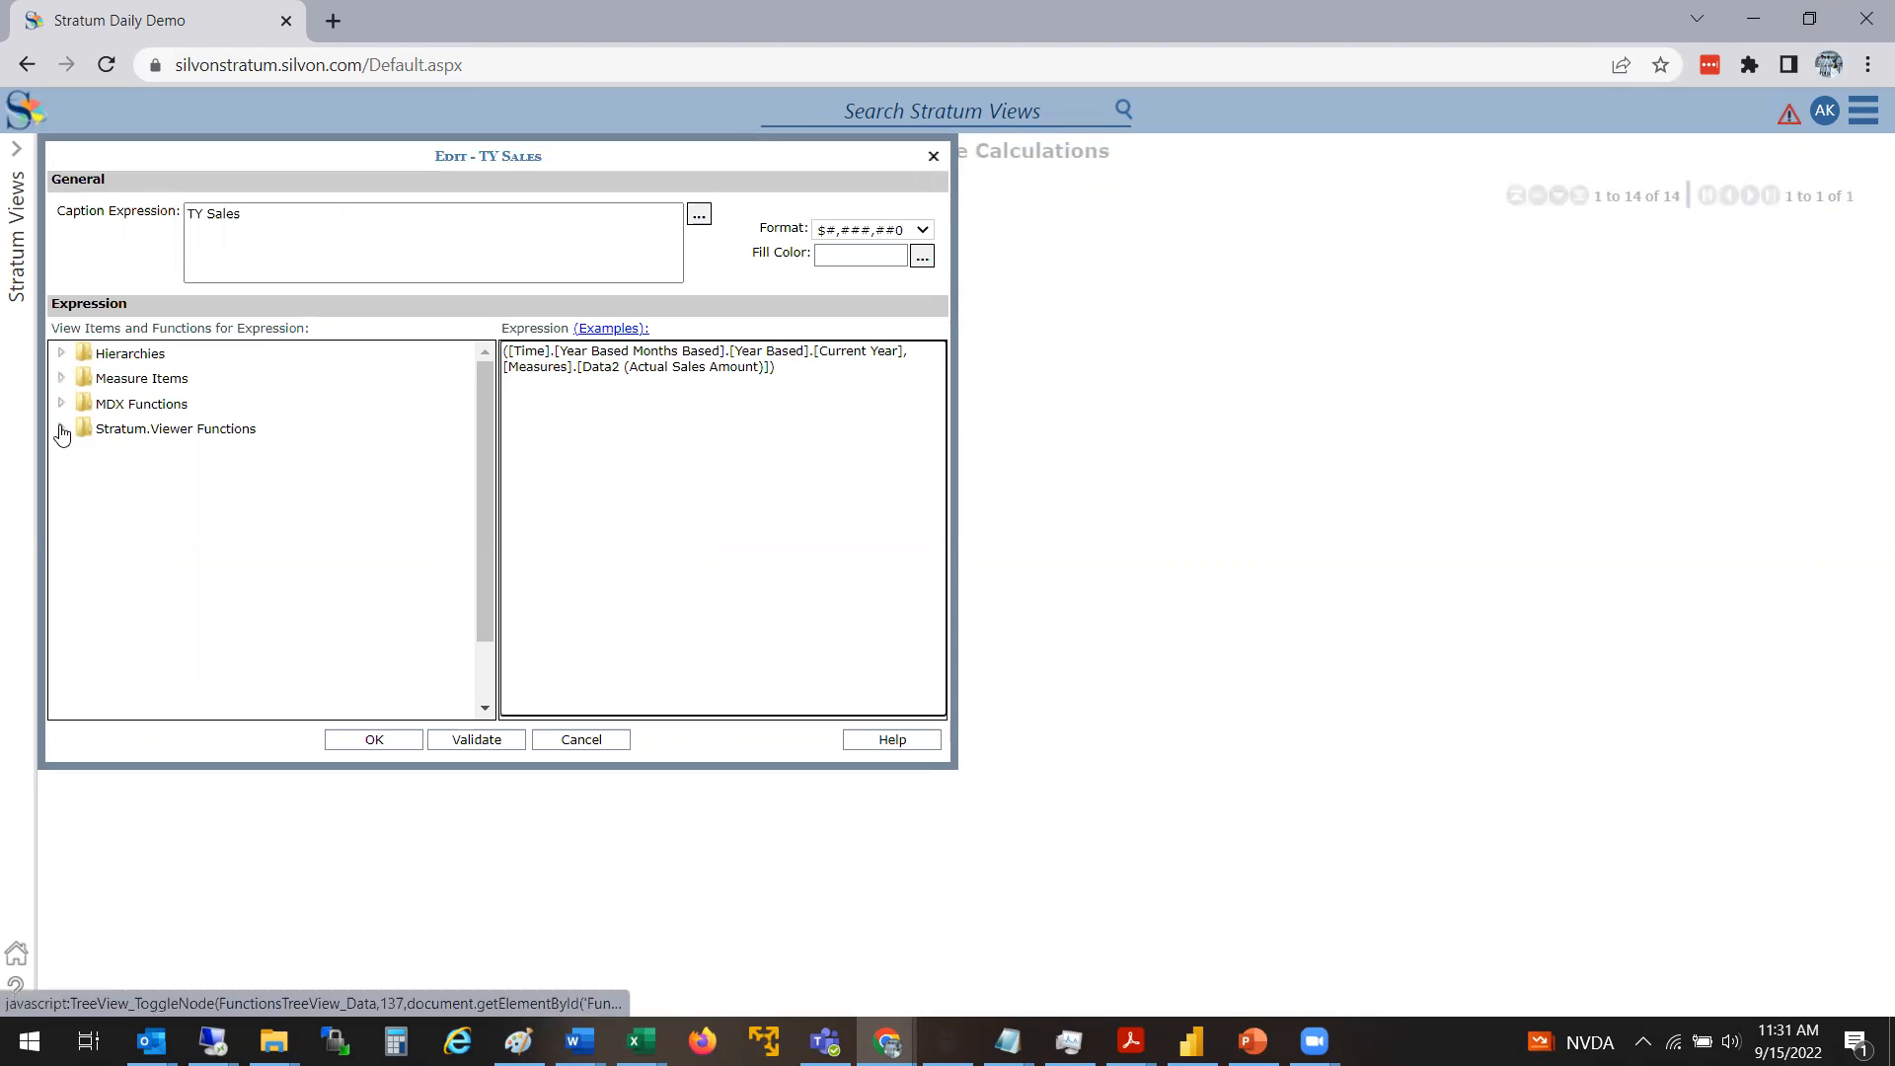
click(61, 428)
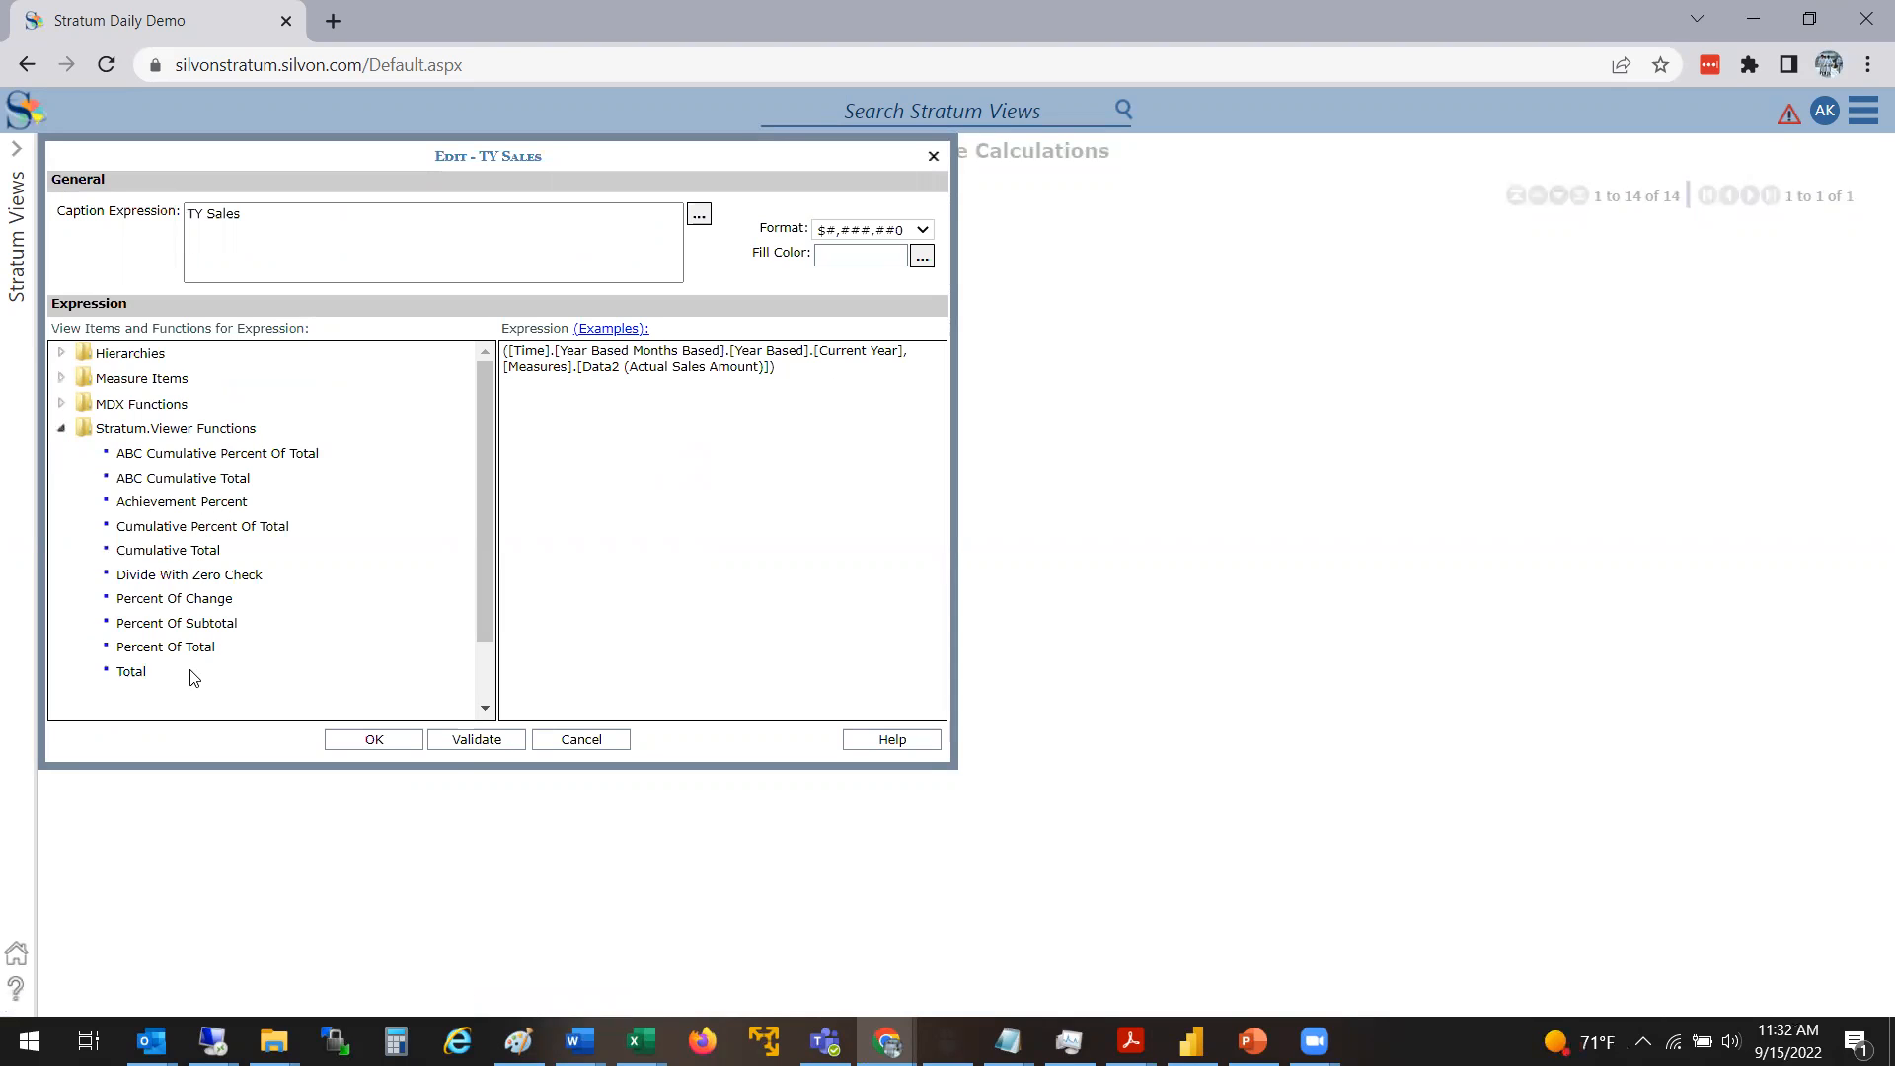